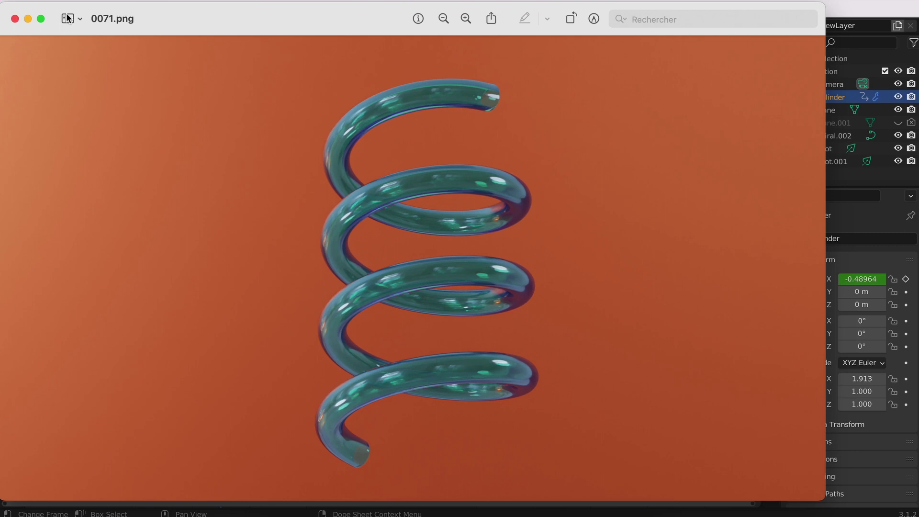
- Play the rendered compositelong0001-0280.mp4 spring animation in QuickTime, then put the player away
click(28, 19)
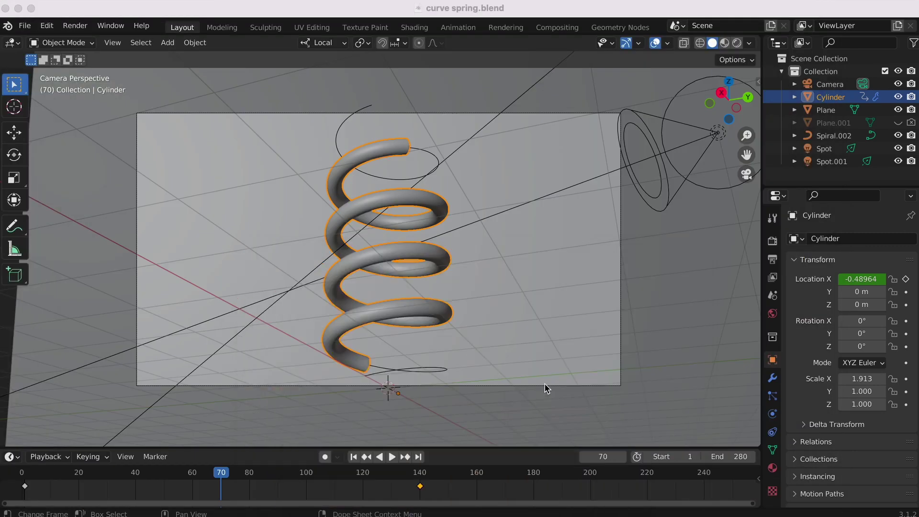
click(579, 511)
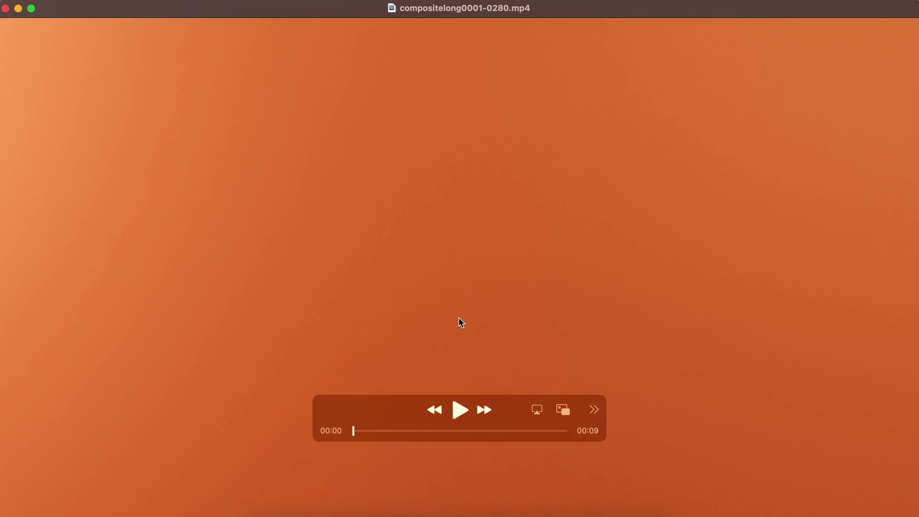
key(space)
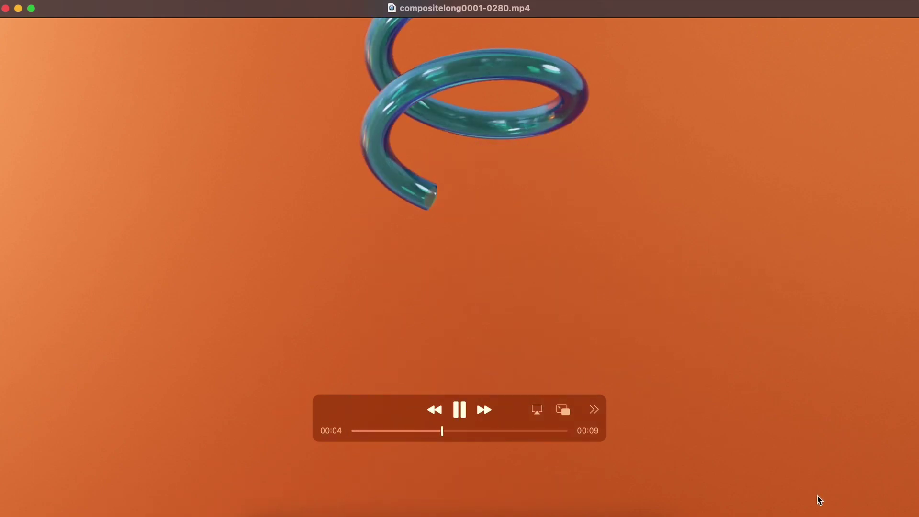
click(19, 9)
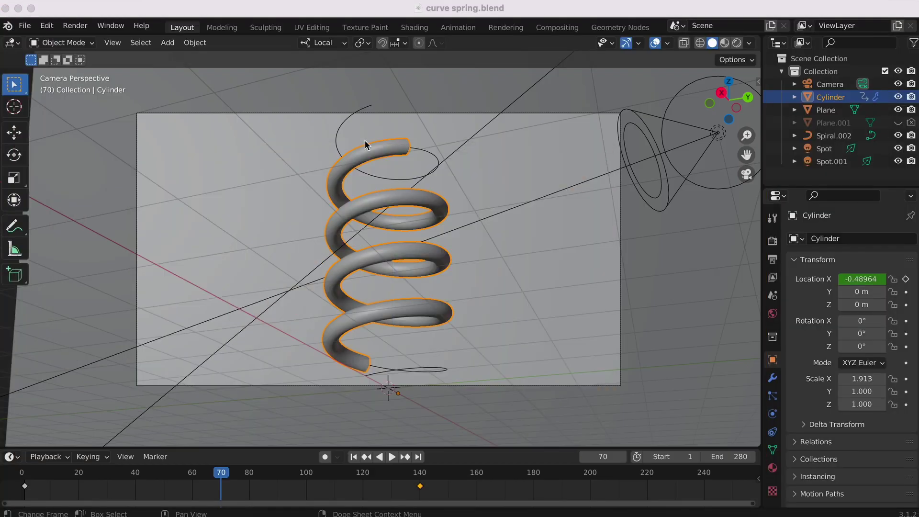
- Orbit the Blender spring scene and compare it with rendered frame 0071.png in Preview
click(309, 14)
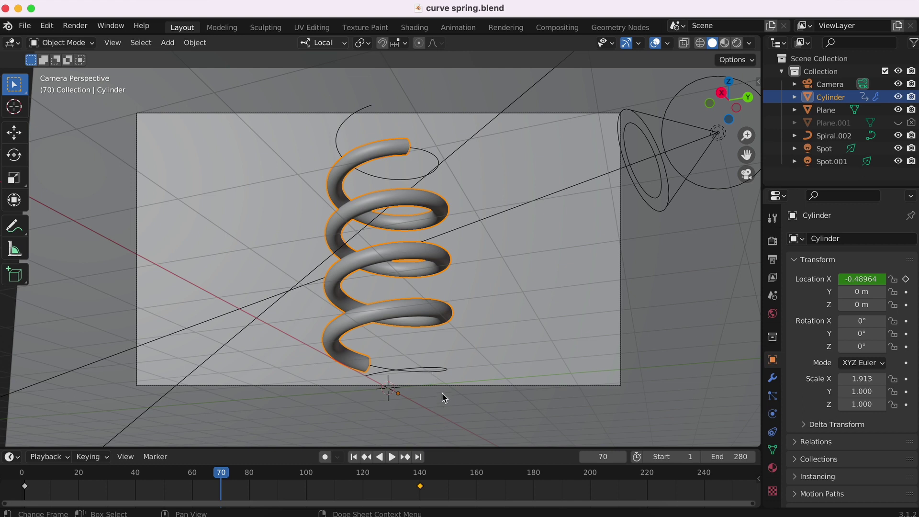
middle_drag(438, 355, 423, 338)
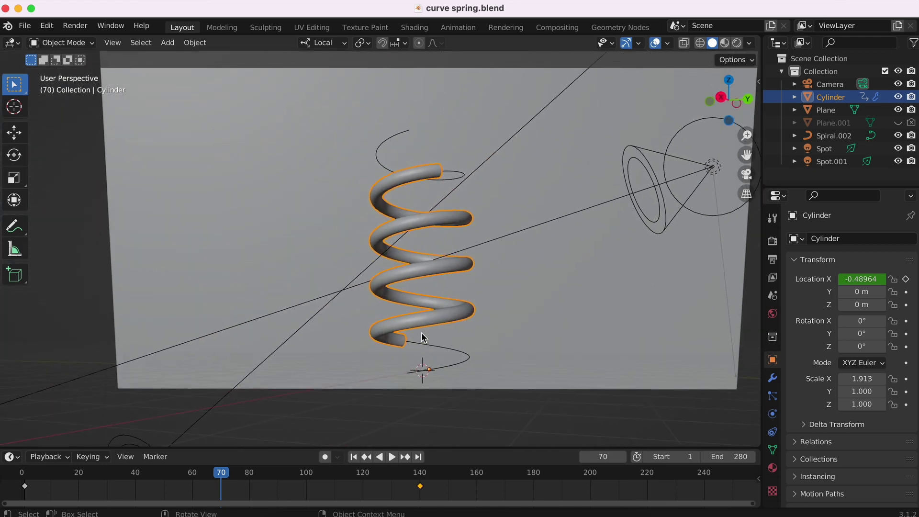
click(561, 510)
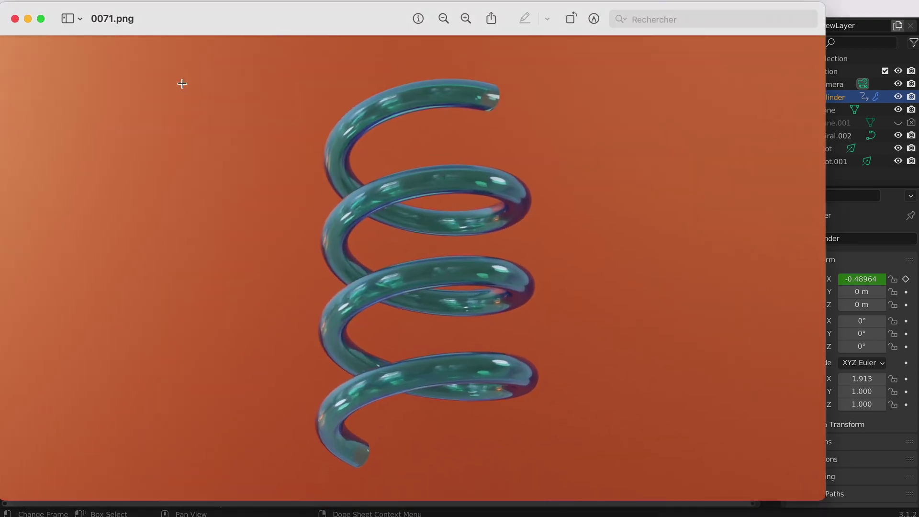
click(28, 19)
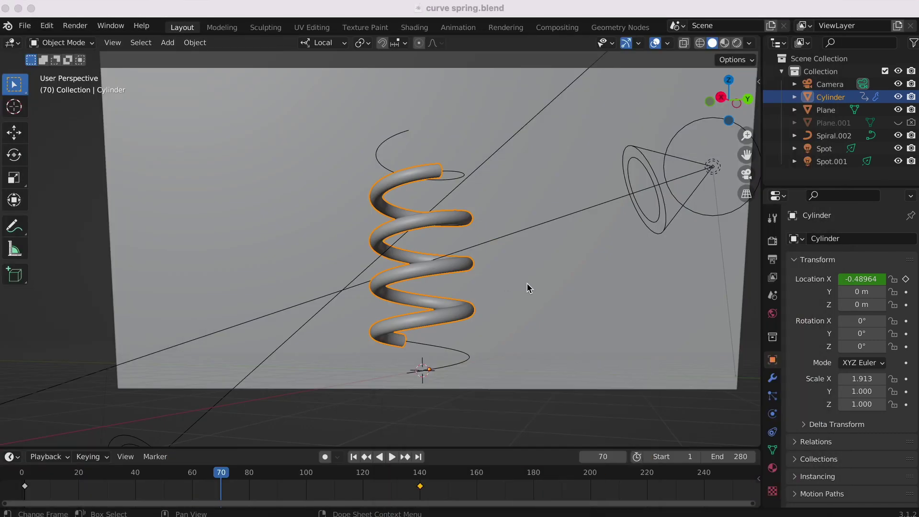
scroll(527, 287, down, 5)
scroll(527, 287, up, 3)
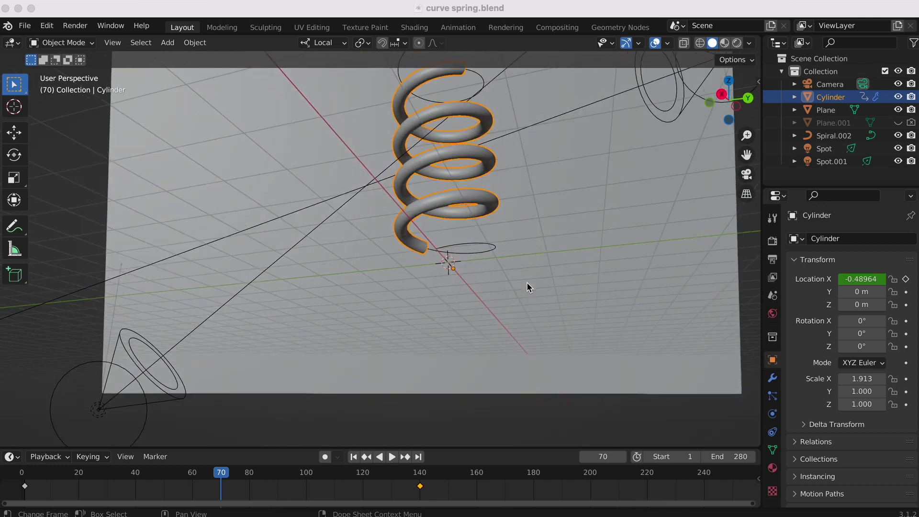
scroll(529, 287, up, 5)
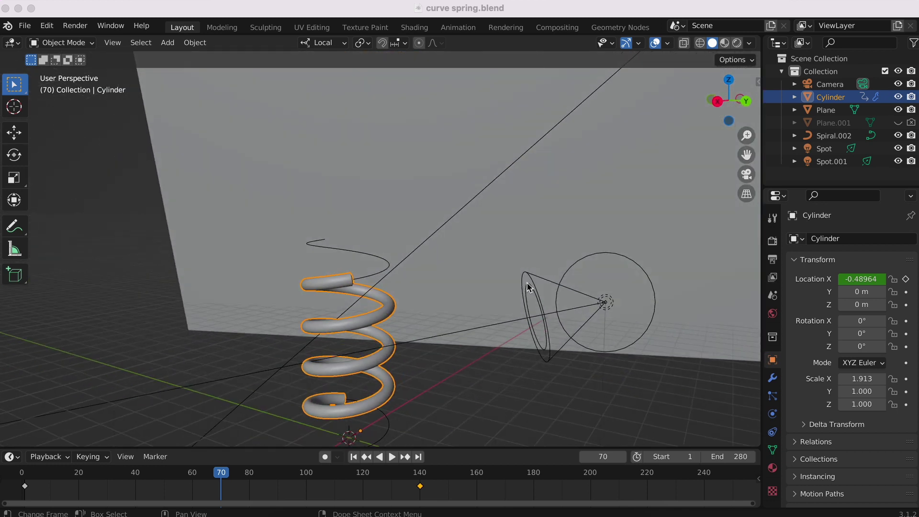
- Select the background plane and save curve spring.blend
click(490, 290)
scroll(490, 289, down, 10)
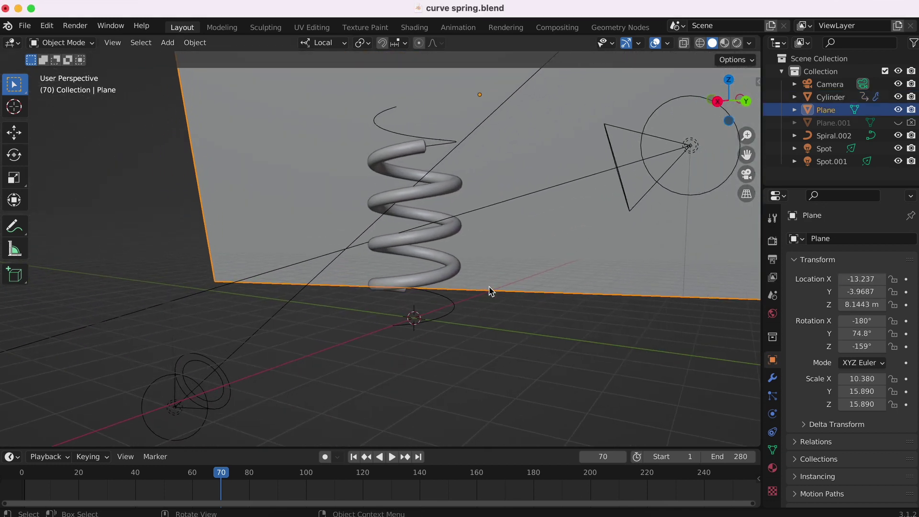
scroll(490, 289, right, 5)
scroll(490, 290, right, 3)
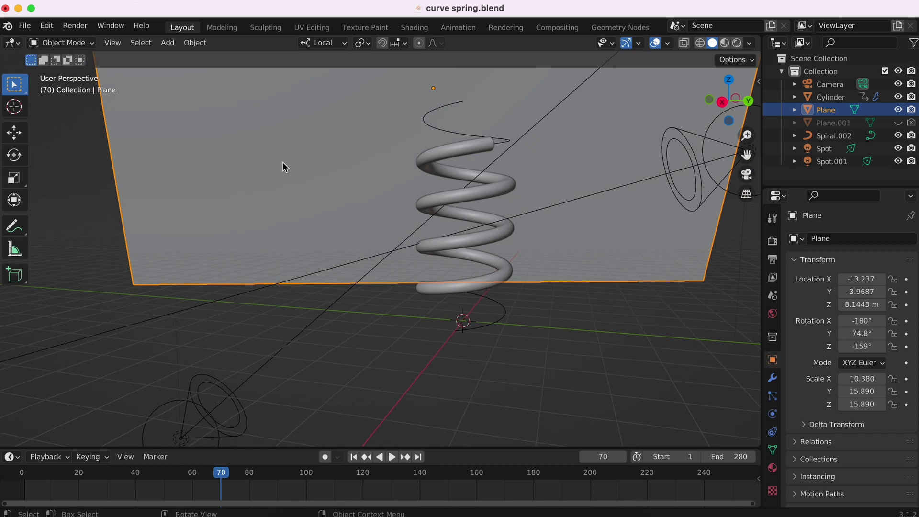
key(super+s)
click(24, 25)
mouse_move(43, 40)
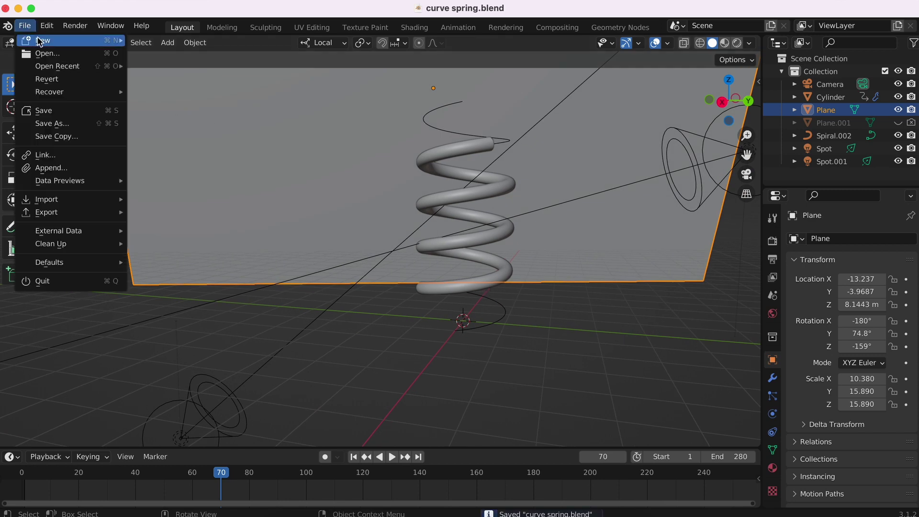
- Start a new General Blender file
click(161, 40)
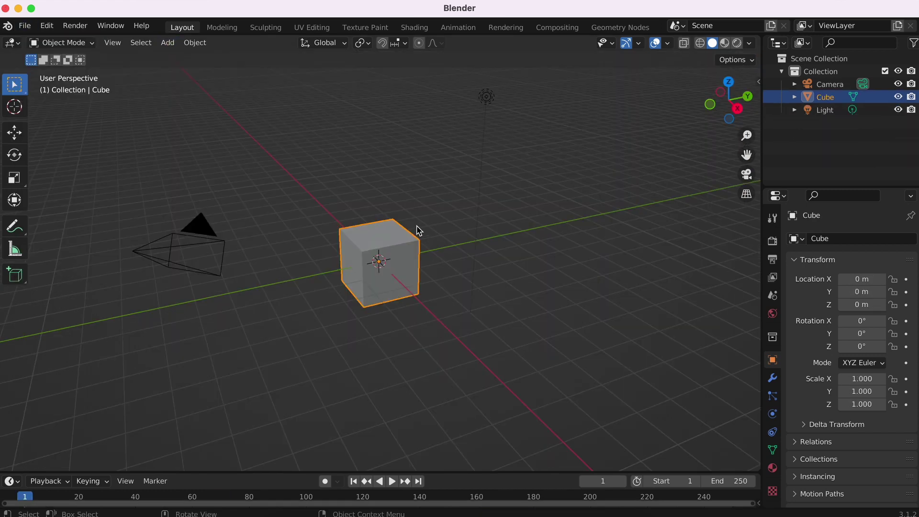
shift+scroll(418, 231, down, 3)
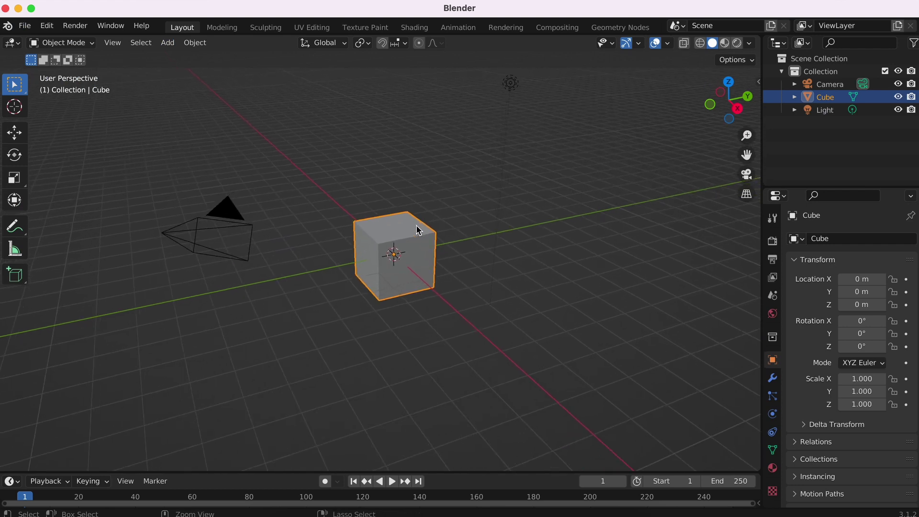
ctrl+scroll(418, 231, up, 3)
scroll(418, 231, down, 2)
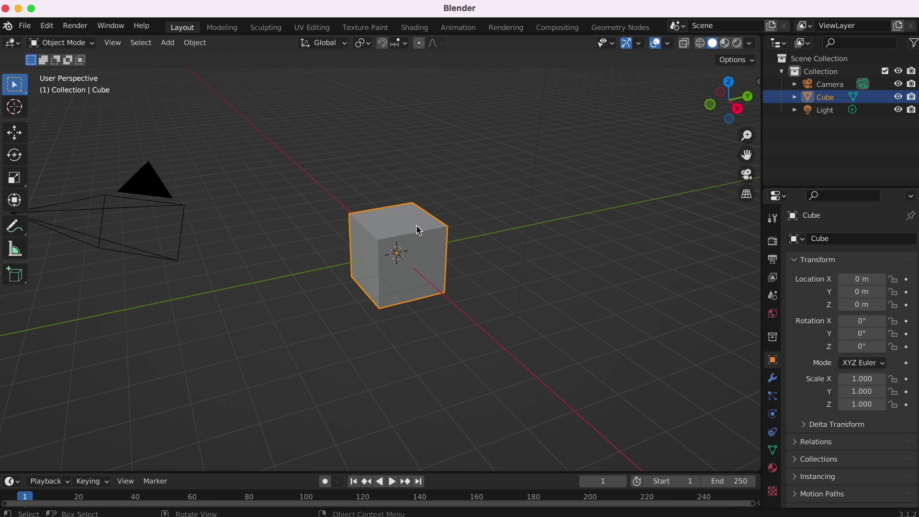
scroll(418, 231, down, 1)
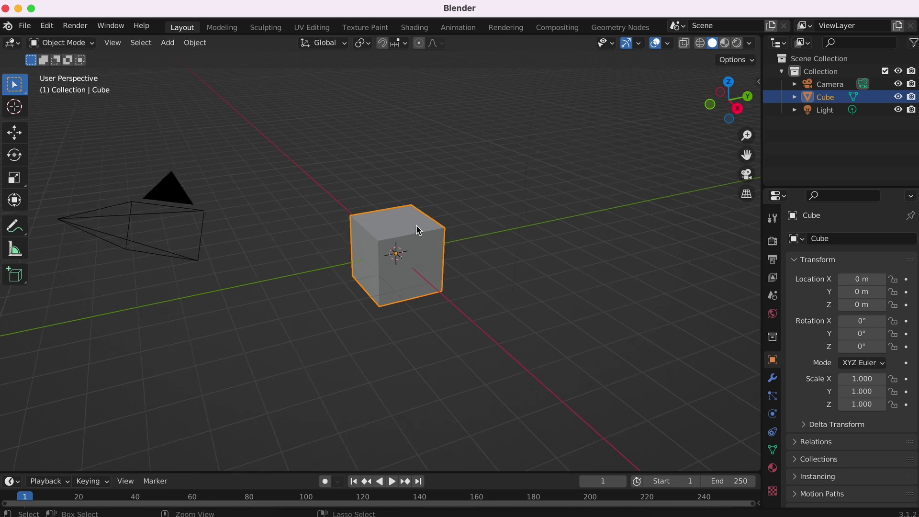
scroll(419, 230, down, 2)
- Delete the default cube, camera and light, leaving an empty scene
key(a)
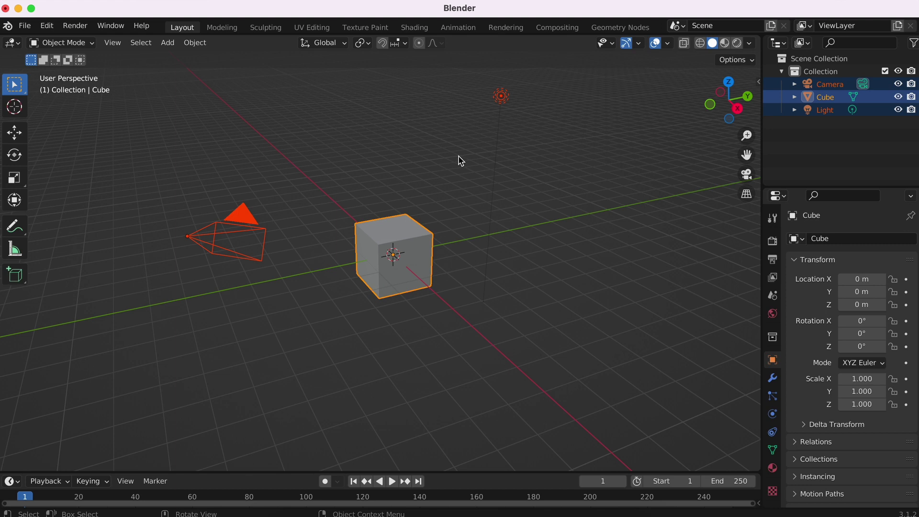
key(x)
click(442, 157)
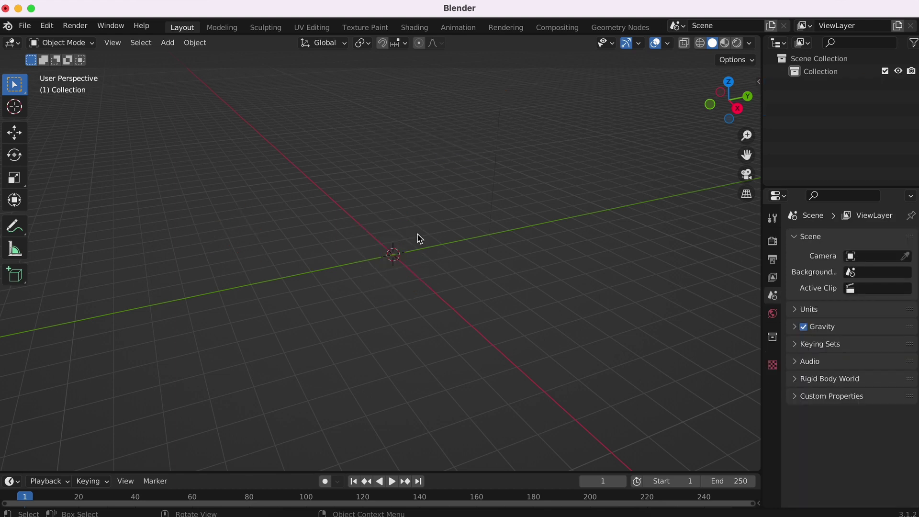
scroll(396, 274, left, 3)
scroll(396, 276, left, 2)
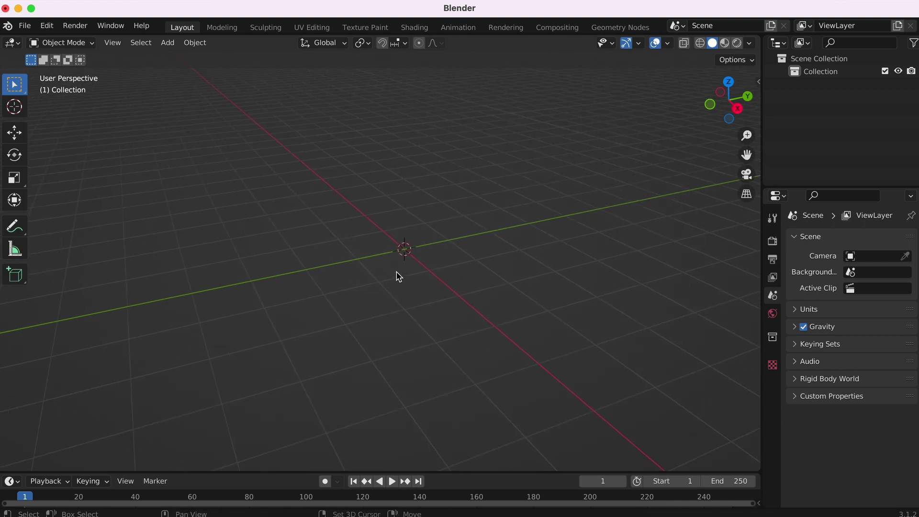
key(shift+a)
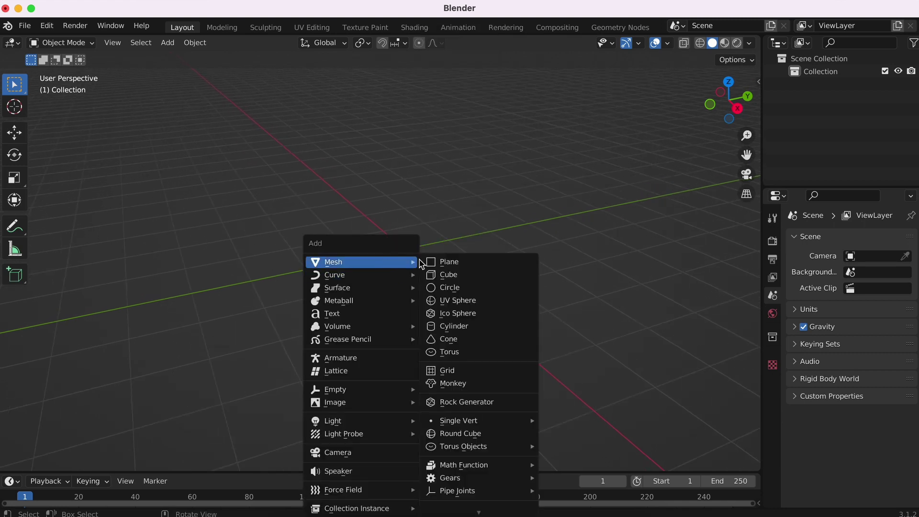
- Add a cylinder mesh with Cap Fill Type set to Nothing, making an open tube
click(478, 327)
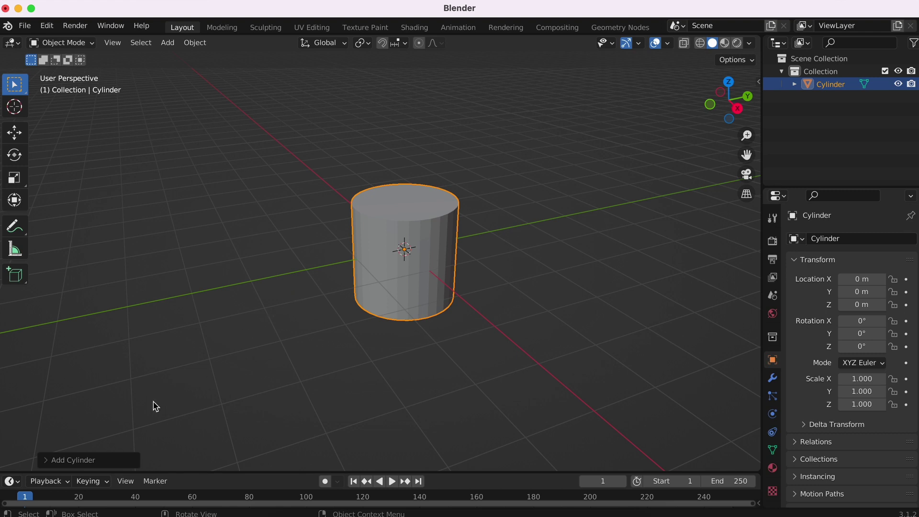
click(75, 461)
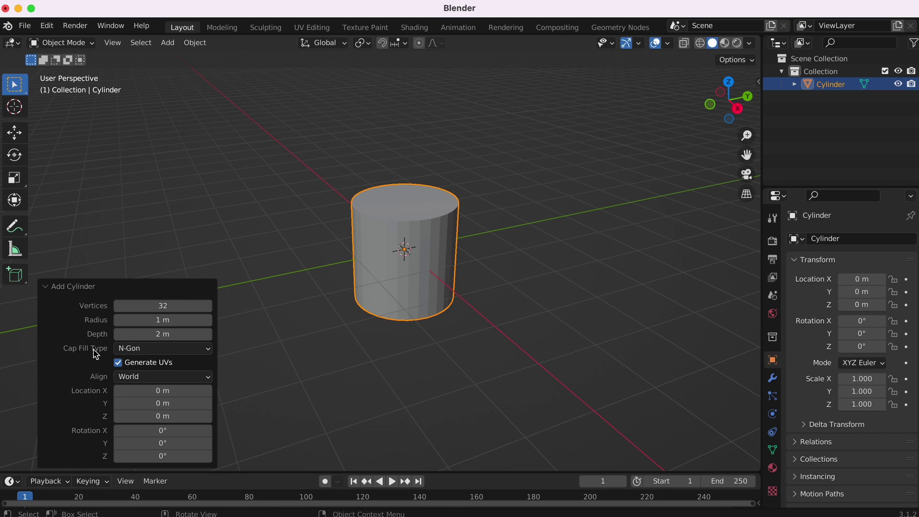
click(131, 353)
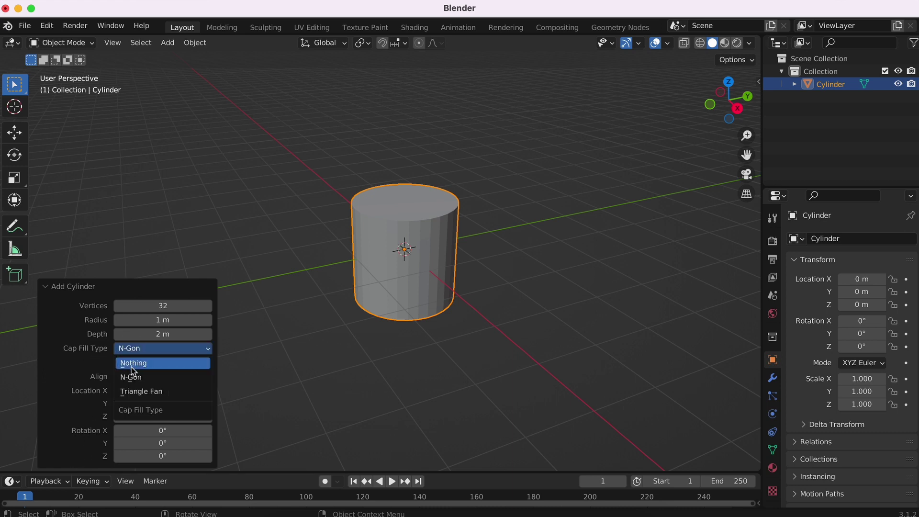
click(149, 368)
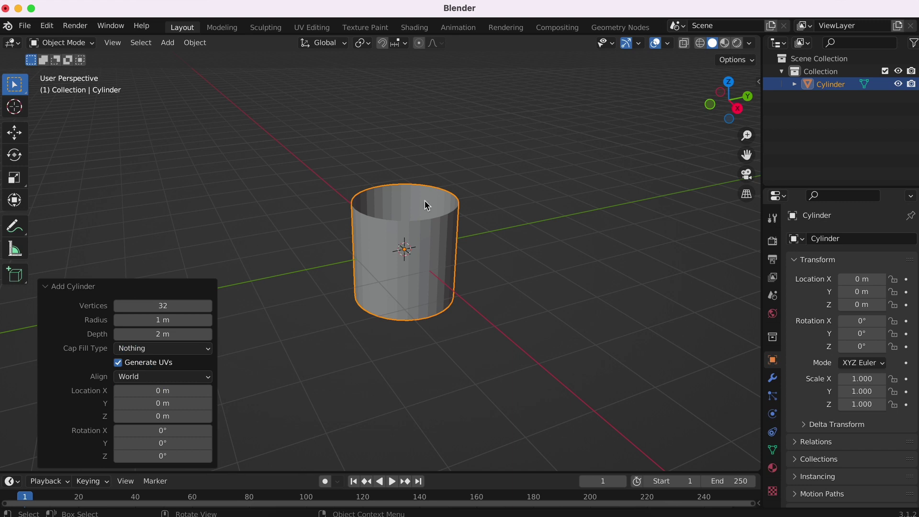
middle_drag(440, 289, 429, 270)
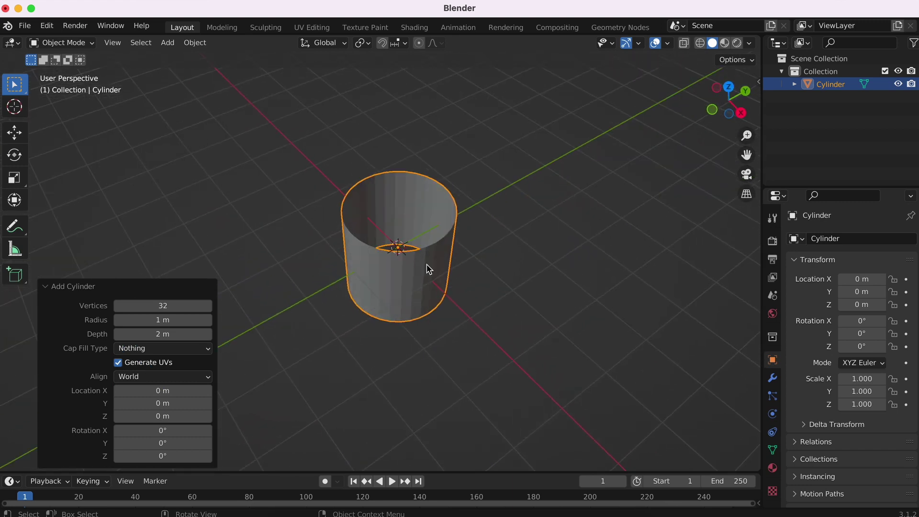
scroll(429, 269, up, 2)
scroll(429, 269, up, 2)
scroll(429, 269, up, 1)
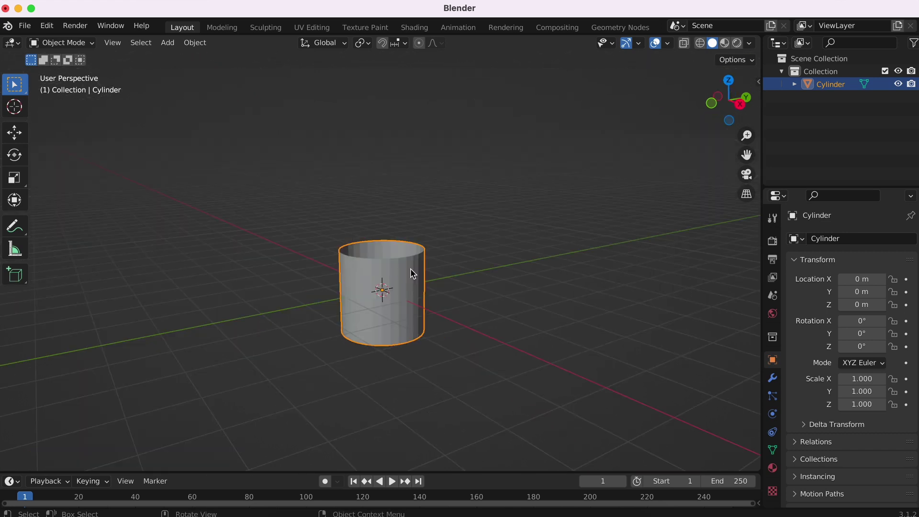
key(s)
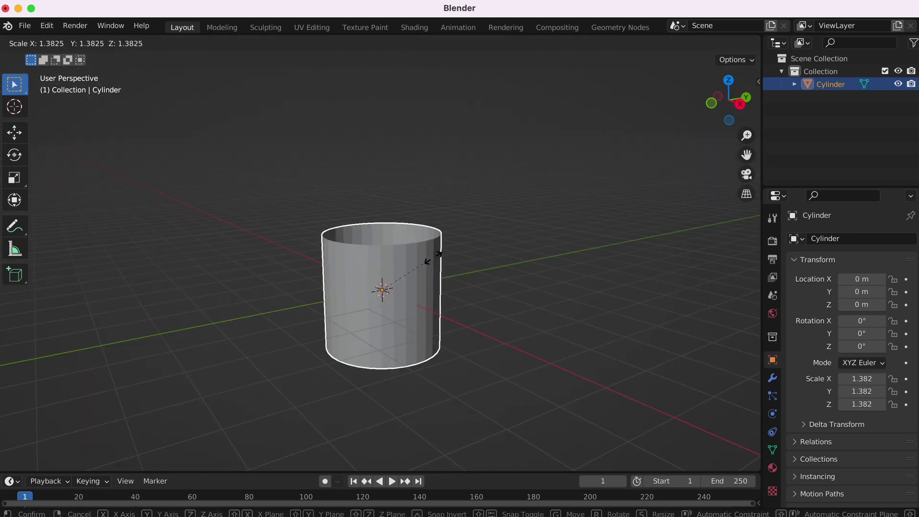
- Stretch the cylinder along Z into a tall column about 21.034 high
key(z)
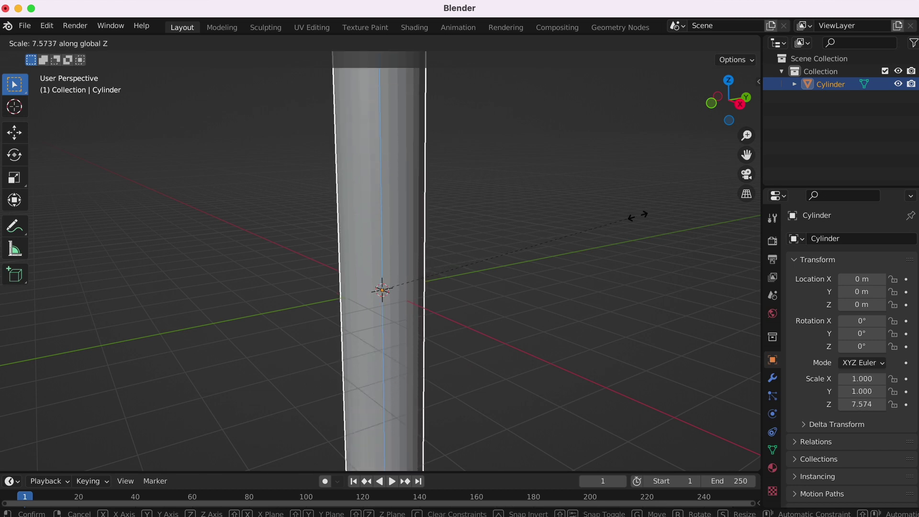
click(126, 153)
ctrl+scroll(312, 239, down, 4)
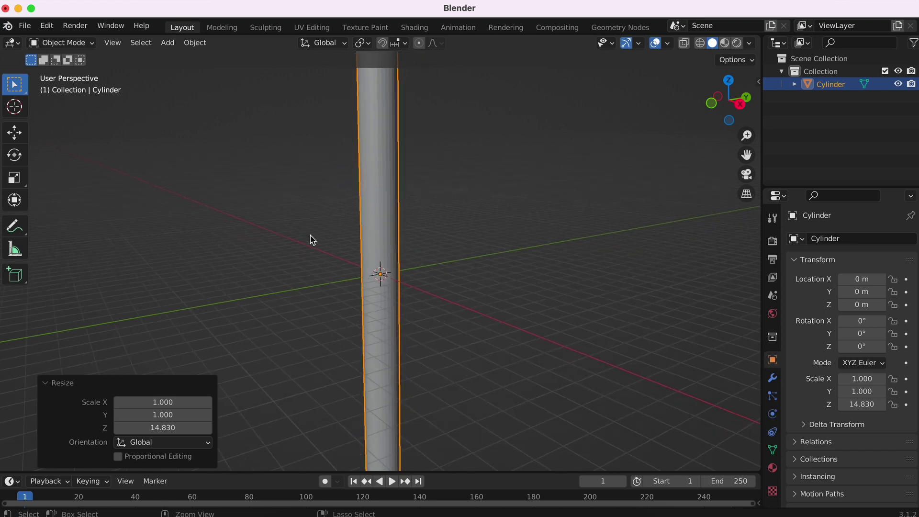
ctrl+scroll(312, 240, down, 3)
scroll(312, 240, down, 1)
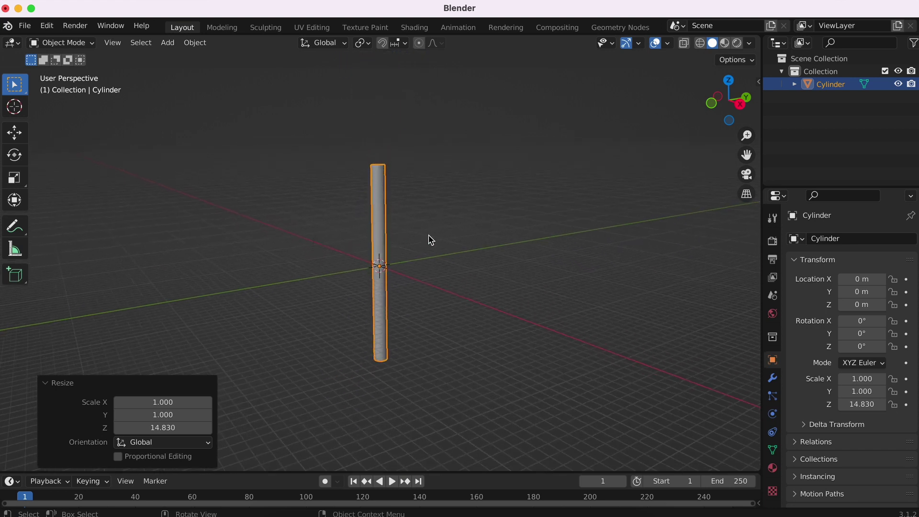
key(s)
key(z)
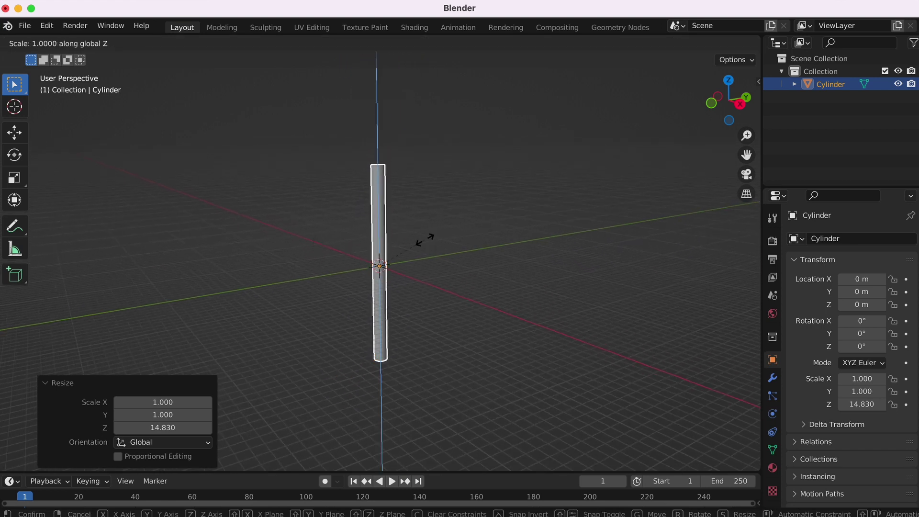
click(464, 234)
middle_drag(487, 198, 506, 183)
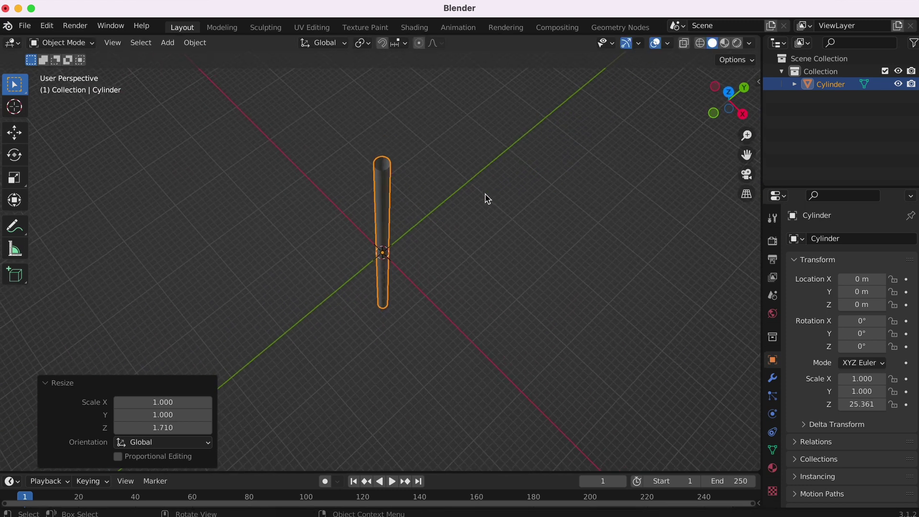
- Scale the tube uniformly down to 0.829 across for a slender column
key(s)
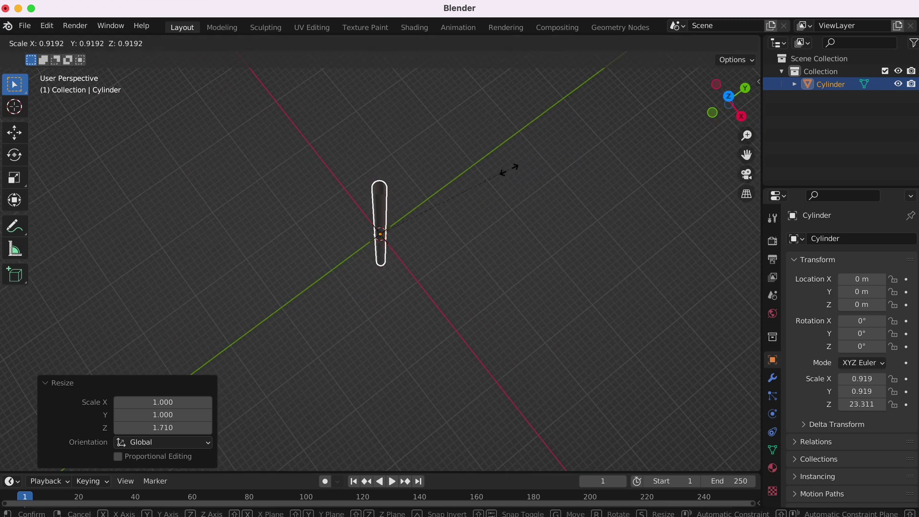
click(500, 182)
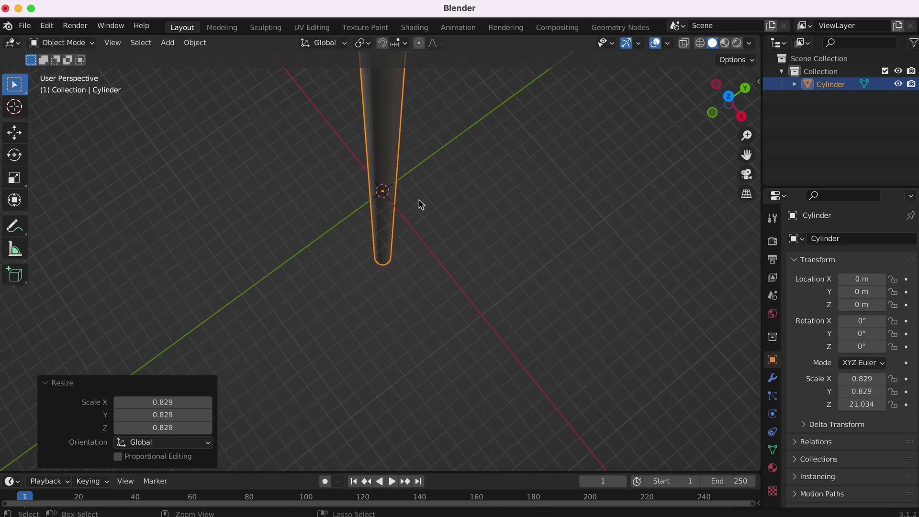
scroll(421, 205, down, 10)
scroll(421, 205, up, 3)
scroll(420, 205, down, 10)
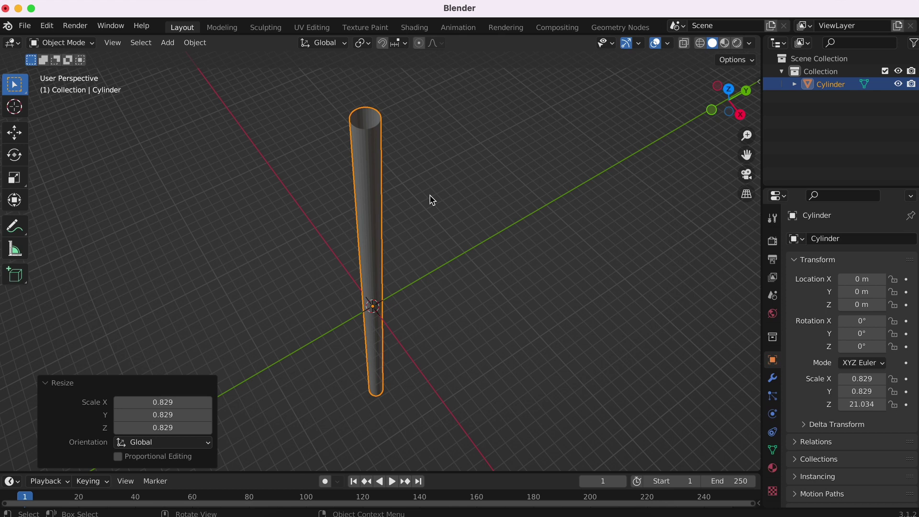
click(368, 171)
scroll(369, 168, up, 3)
scroll(370, 165, up, 3)
scroll(371, 164, down, 3)
scroll(370, 164, down, 3)
scroll(371, 165, down, 3)
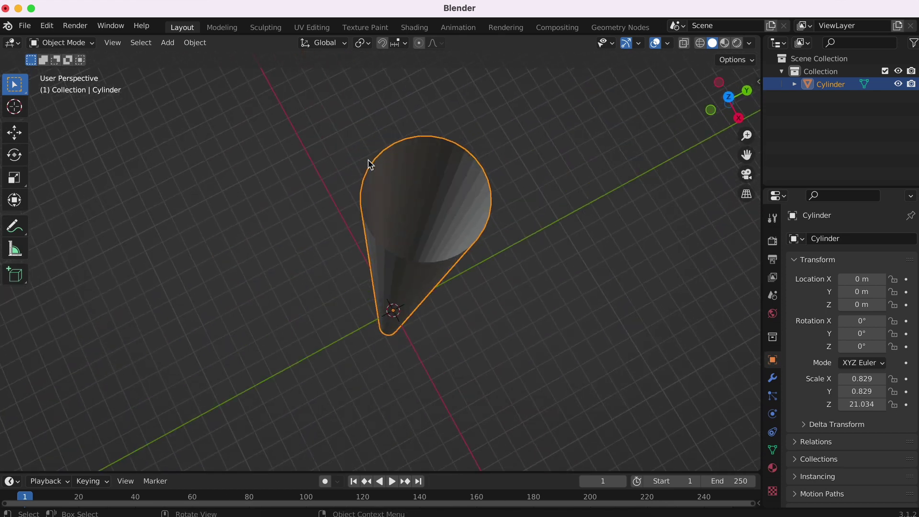
scroll(370, 164, down, 3)
scroll(370, 165, down, 3)
scroll(478, 214, up, 2)
scroll(421, 180, up, 2)
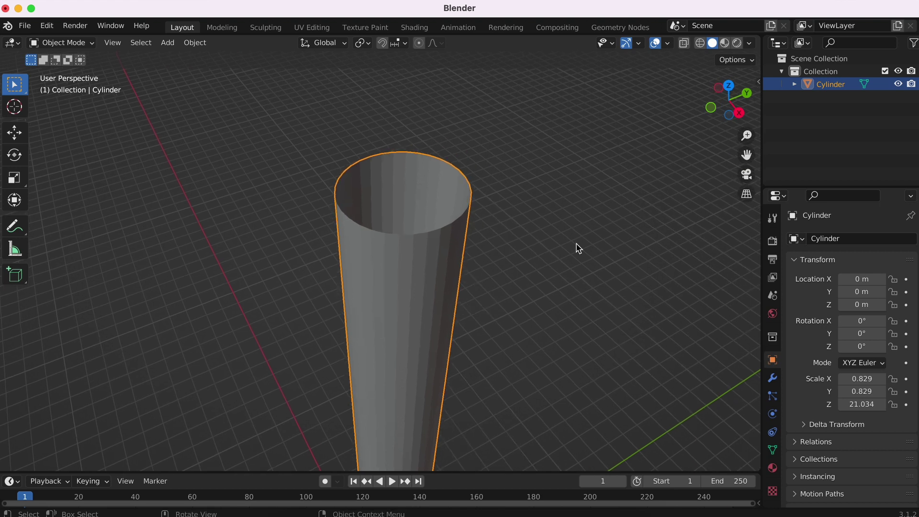
click(773, 379)
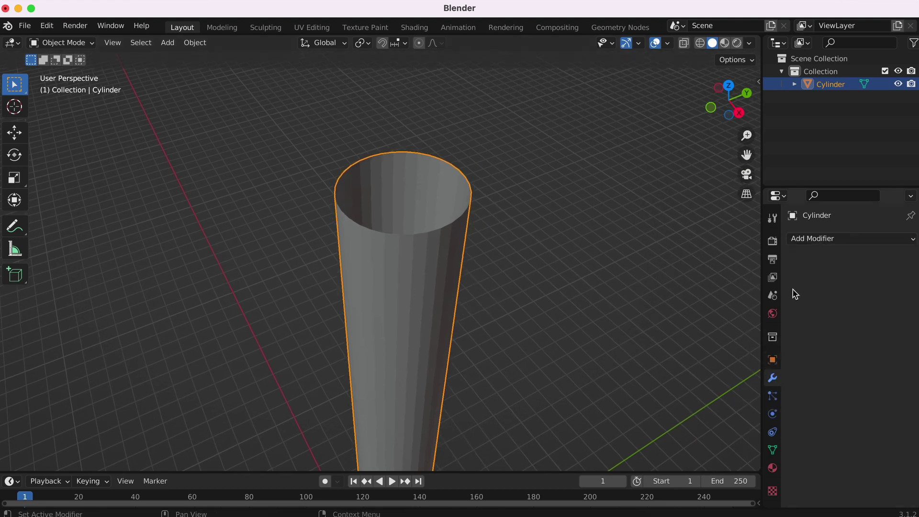
- Add a Solidify modifier to the tube with 0.31 m thickness
click(816, 239)
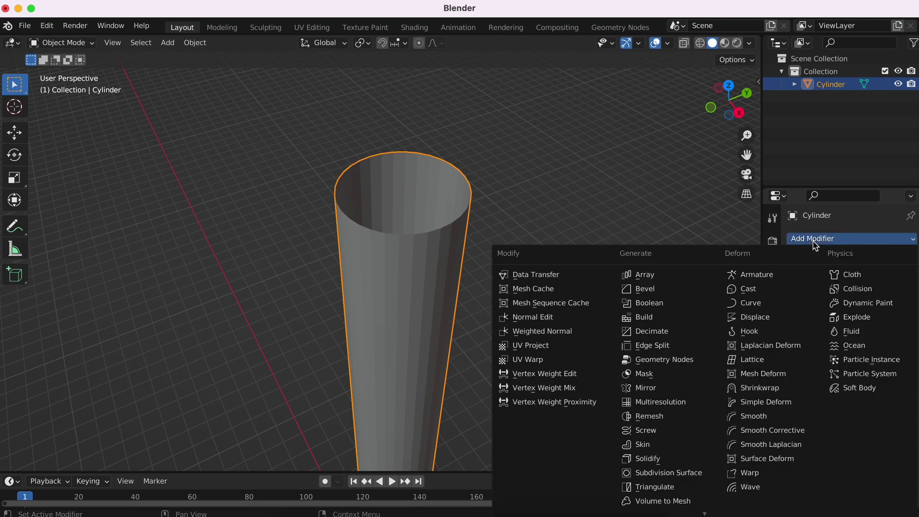
click(661, 461)
middle_drag(420, 293, 420, 292)
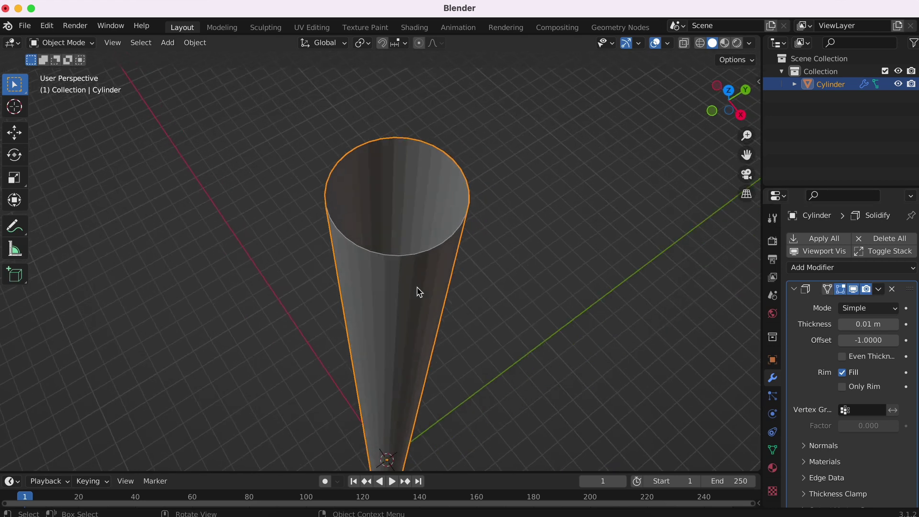
click(862, 324)
text(0.02)
key(Return)
mouse_move(868, 324)
mouse_down()
mouse_move(895, 324)
mouse_move(876, 324)
mouse_up()
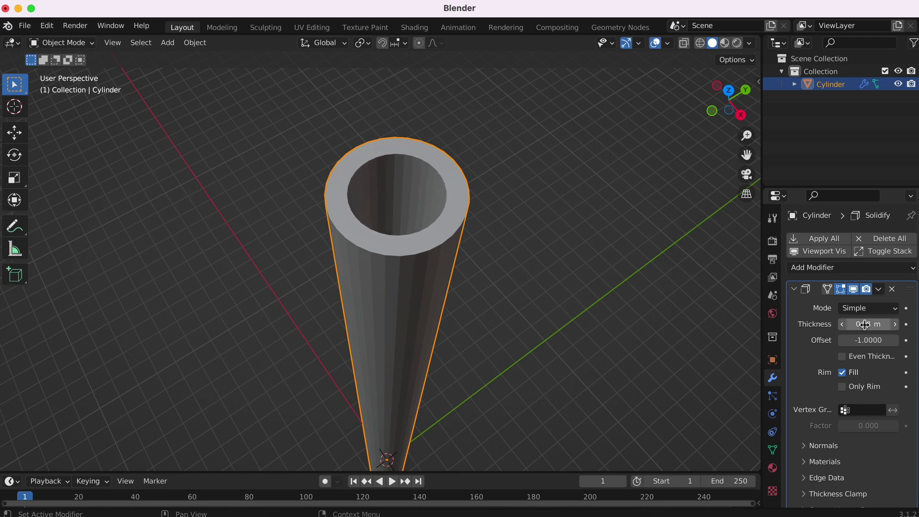
scroll(521, 312, down, 3)
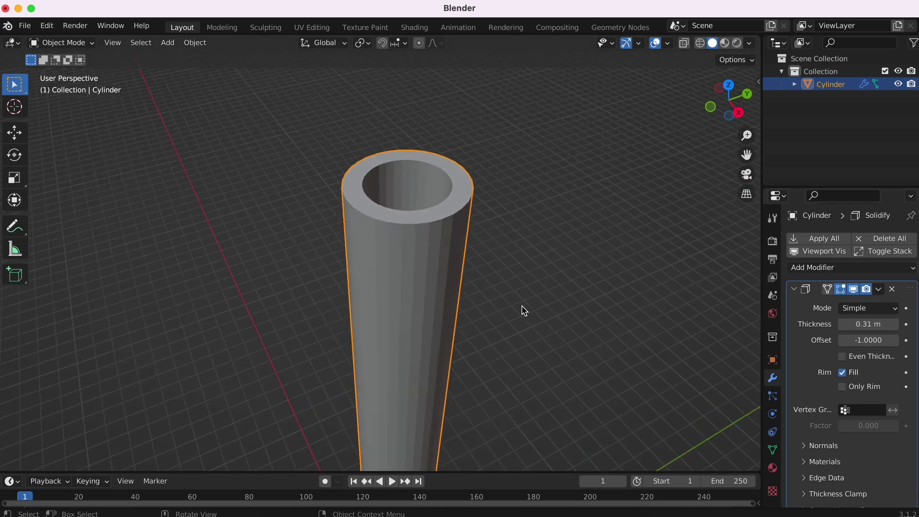
scroll(521, 312, up, 2)
scroll(521, 312, up, 3)
scroll(468, 290, up, 3)
scroll(468, 289, up, 2)
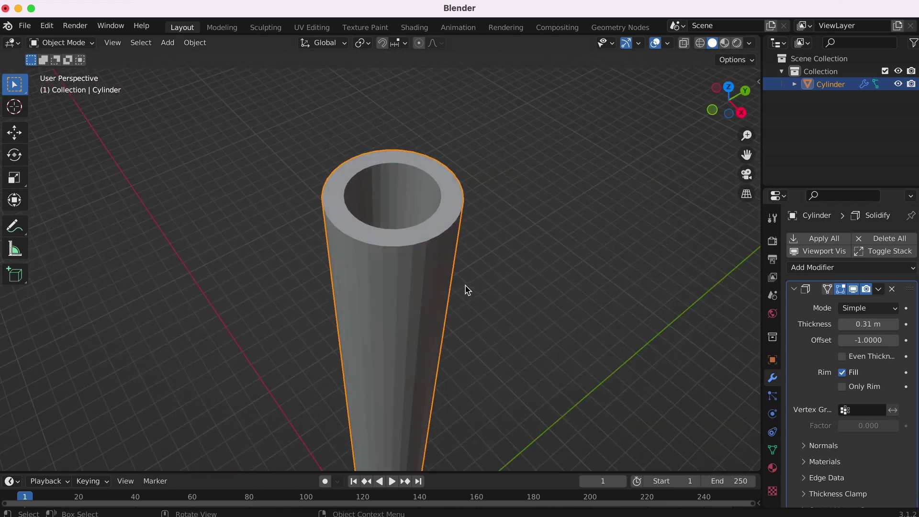
scroll(431, 259, up, 2)
- Shade the tube smooth and collapse the Solidify panel
right_click(421, 247)
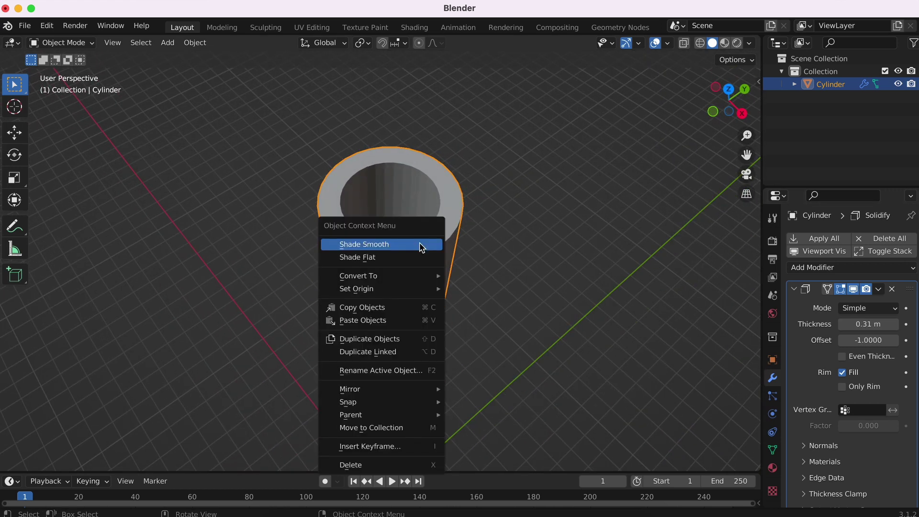
click(393, 245)
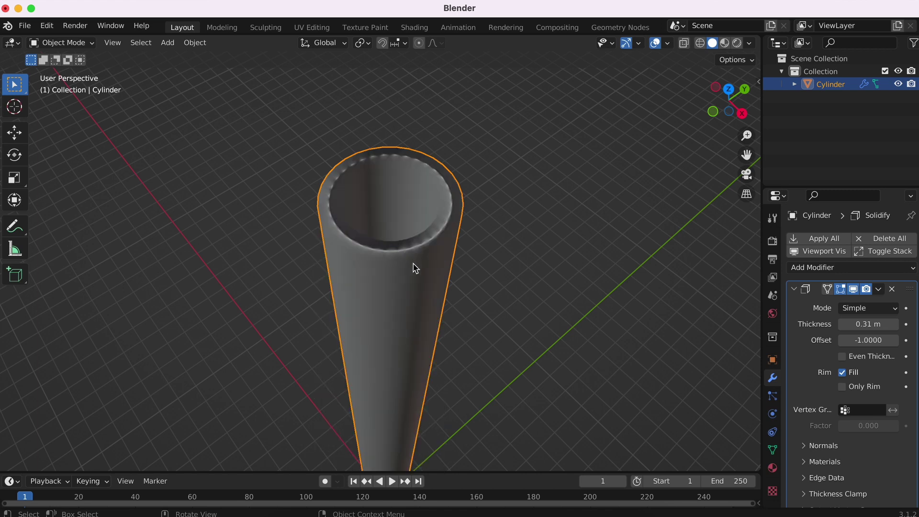
scroll(415, 267, up, 3)
scroll(414, 267, down, 3)
ctrl+scroll(415, 267, up, 3)
scroll(415, 268, down, 2)
scroll(415, 267, down, 2)
scroll(414, 267, down, 1)
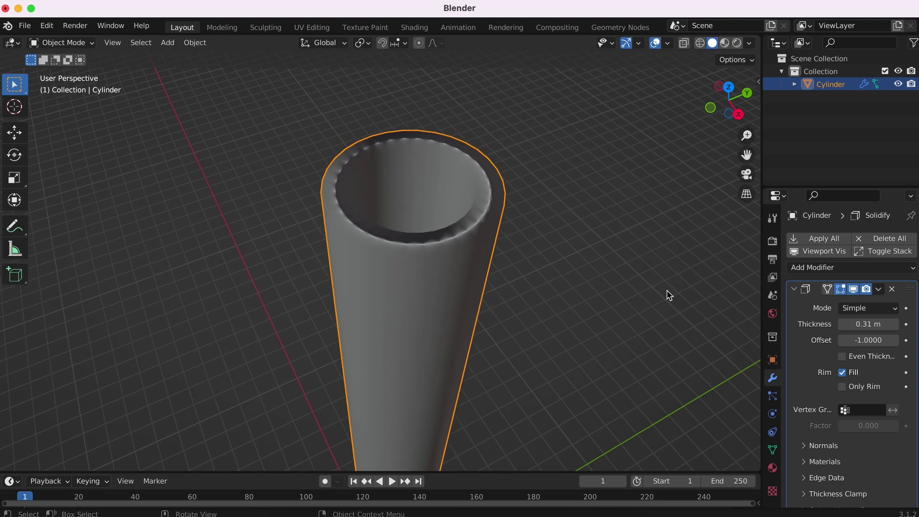
click(795, 290)
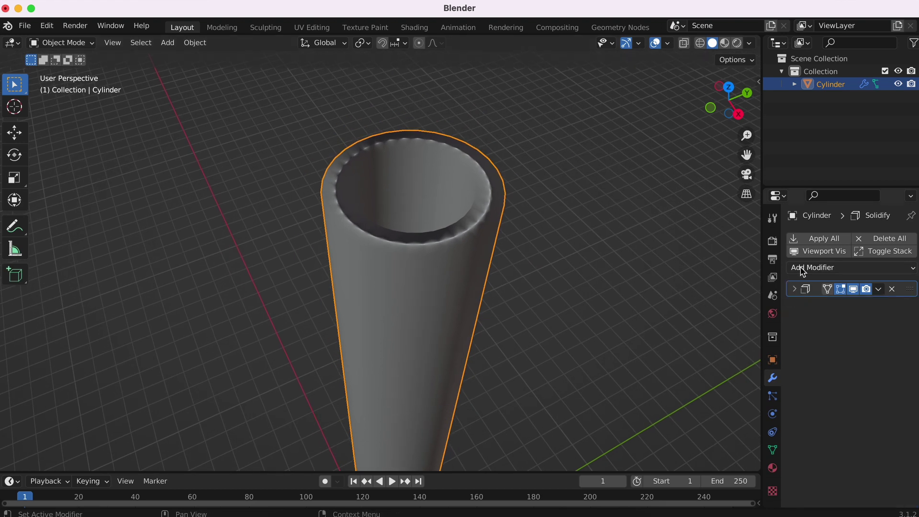
- Add a Bevel modifier to the tube
click(846, 269)
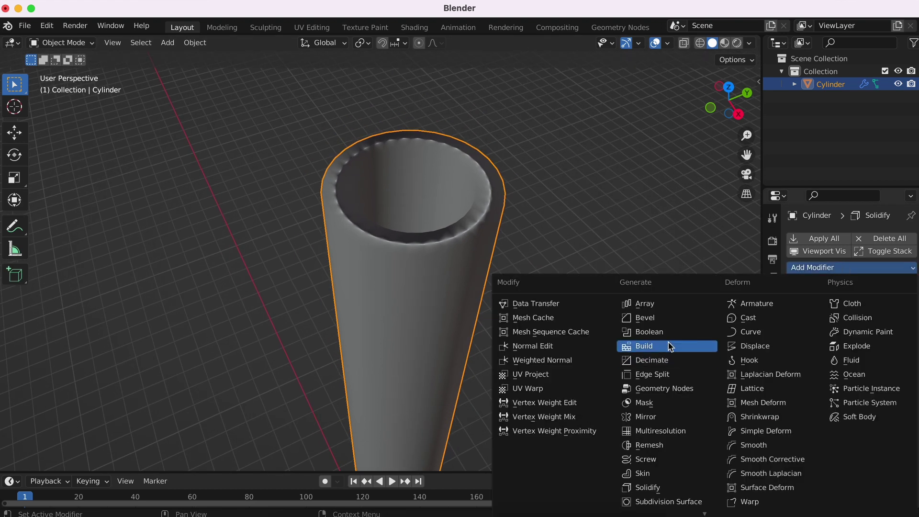
click(660, 322)
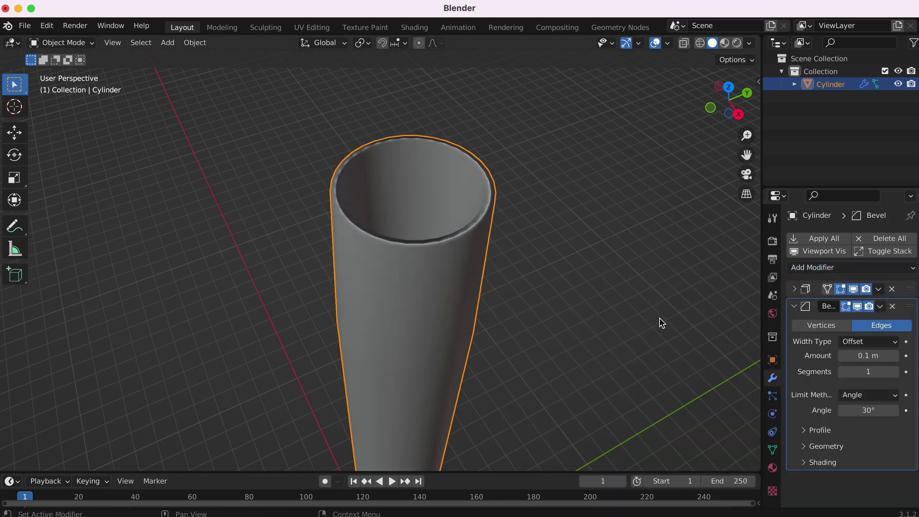
scroll(541, 244, up, 1)
scroll(541, 245, up, 1)
scroll(541, 244, up, 1)
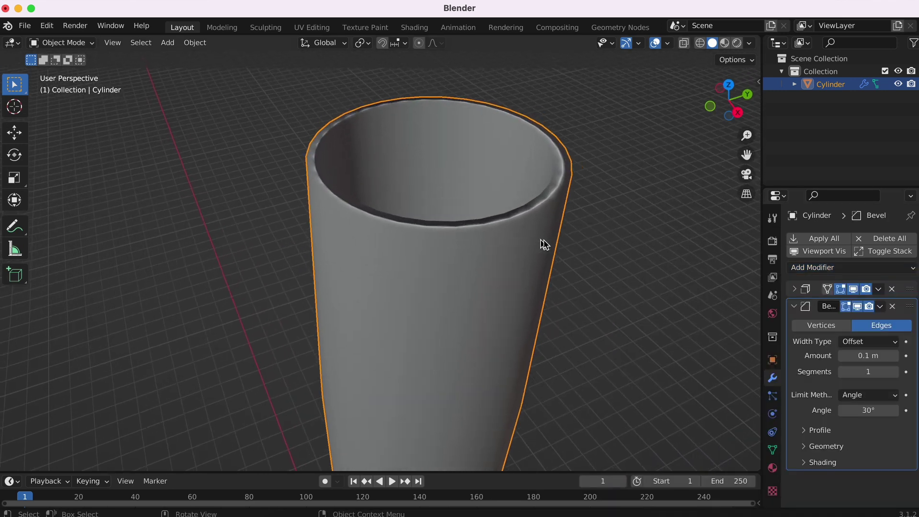
- Set the Bevel amount to 0.01 m with 3 segments and collapse its panel
double_click(868, 356)
text(0)
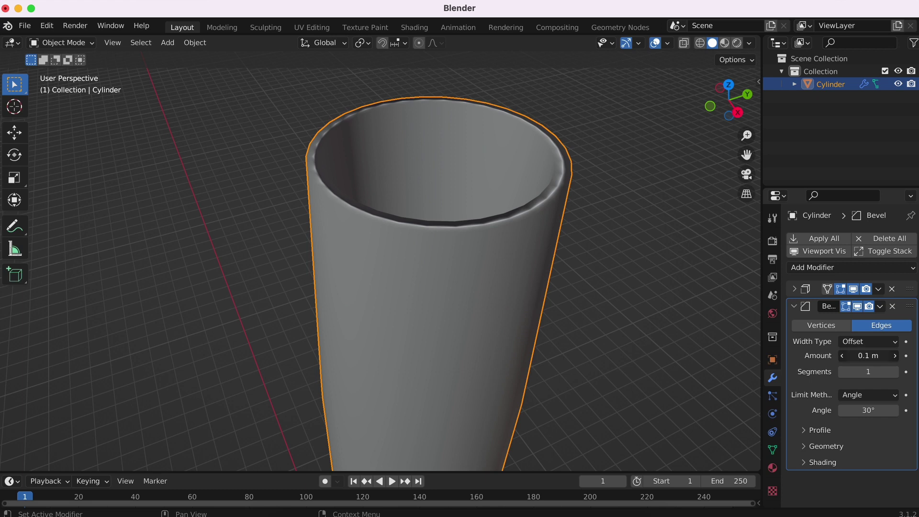
key(Return)
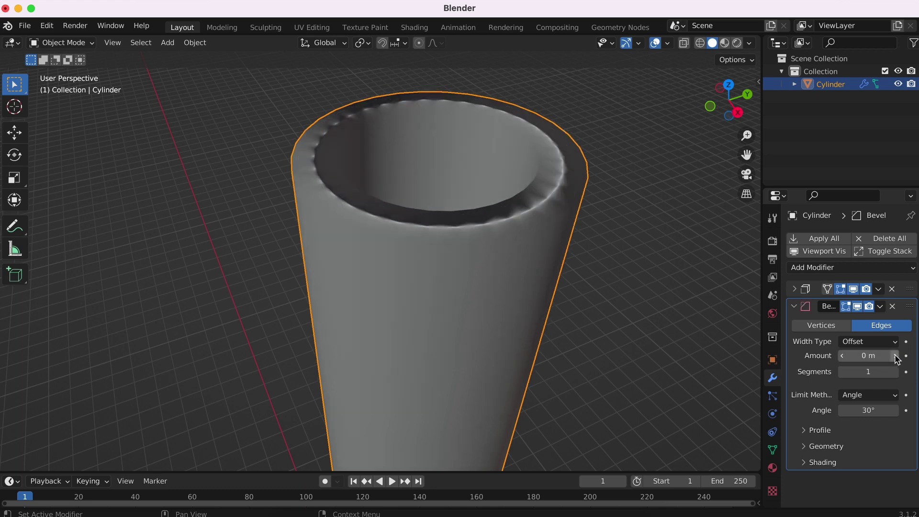
click(895, 355)
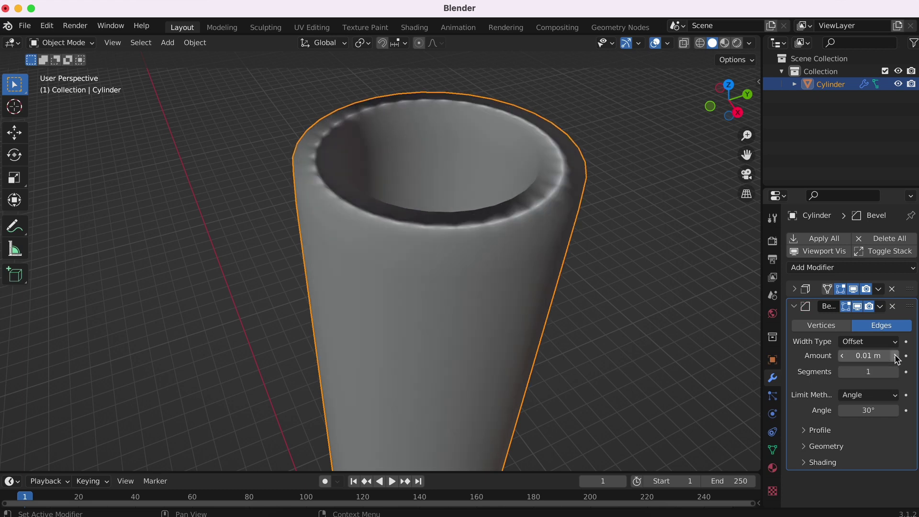
click(895, 372)
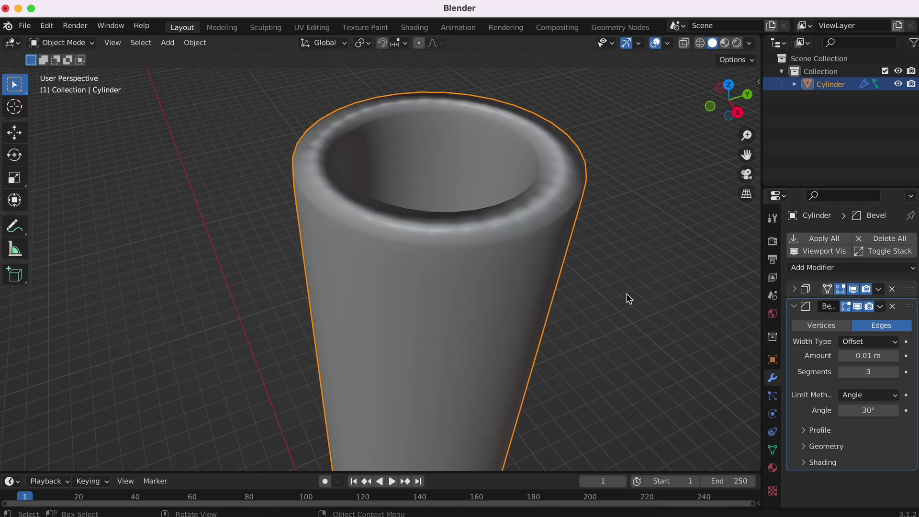
scroll(628, 299, right, 5)
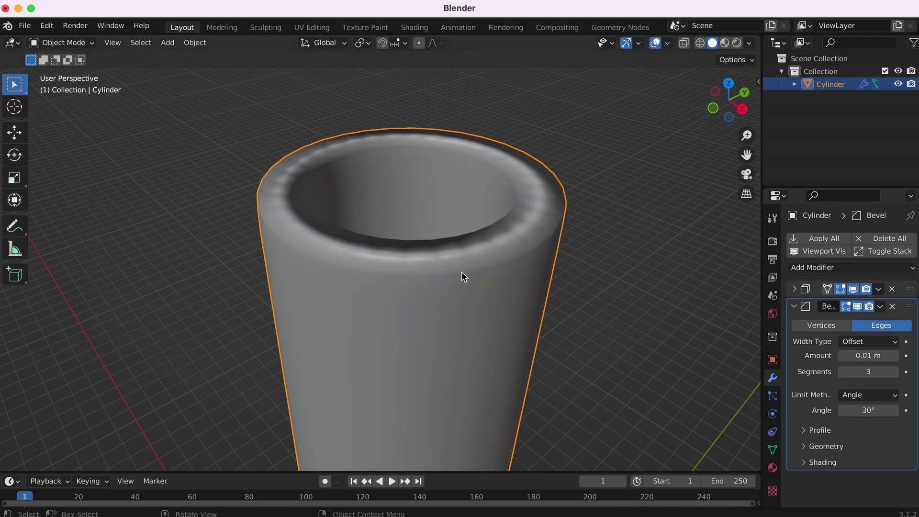
scroll(462, 272, down, 3)
scroll(462, 272, up, 3)
scroll(461, 271, right, 3)
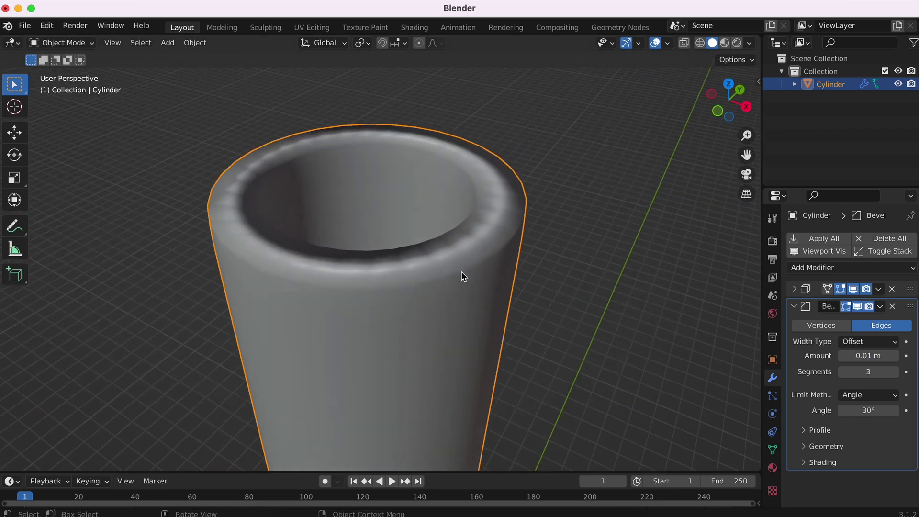
click(795, 306)
click(809, 269)
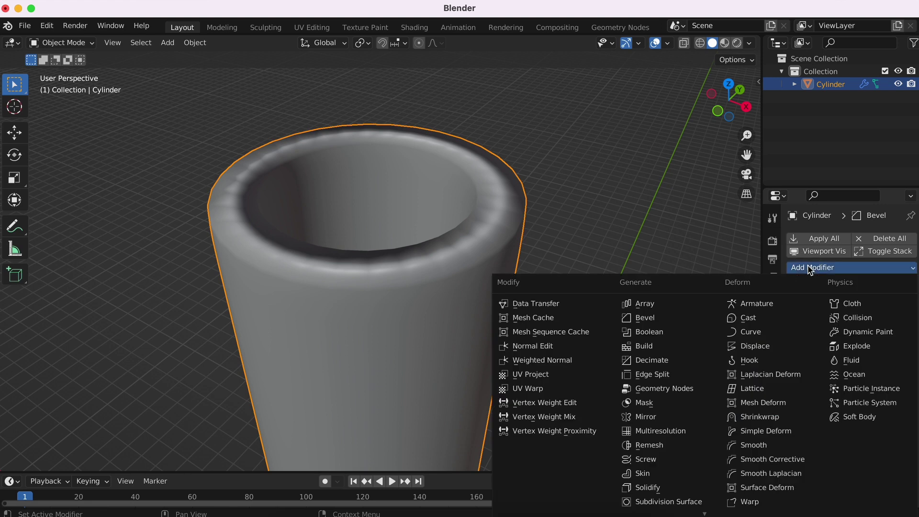
- Add a Subdivision Surface modifier and raise its viewport level to 2
click(685, 502)
scroll(457, 301, down, 3)
scroll(457, 301, up, 2)
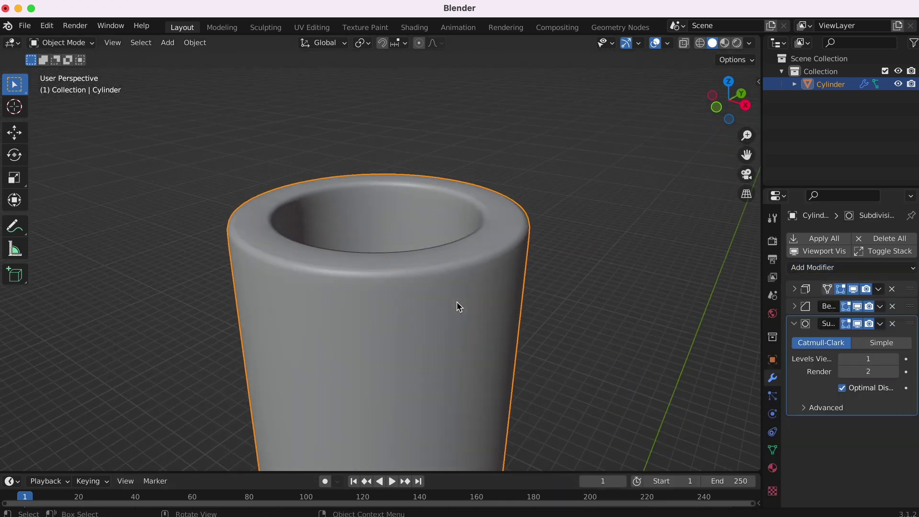
scroll(457, 302, up, 3)
click(895, 360)
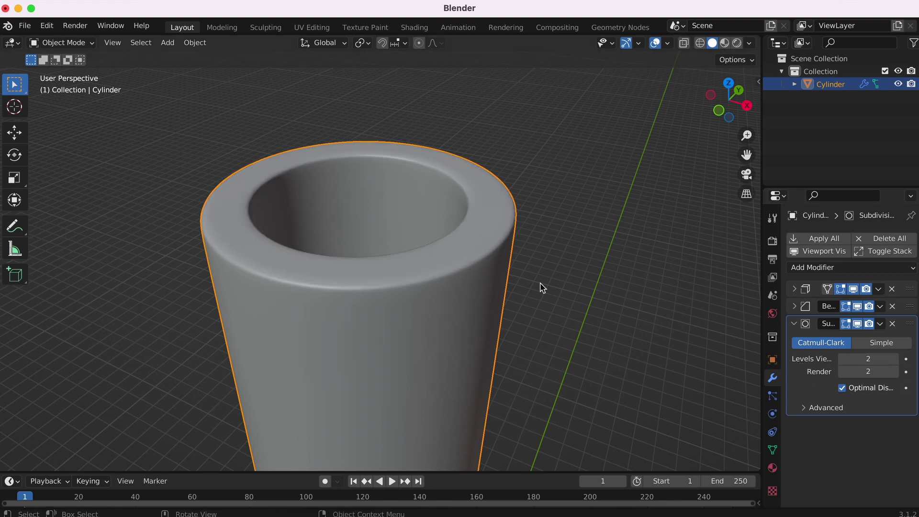
- Lower the viewport subdivision level back to 1, keeping render level 2, and zoom out
scroll(585, 316, up, 2)
scroll(585, 316, up, 2)
scroll(584, 316, up, 2)
scroll(584, 316, down, 3)
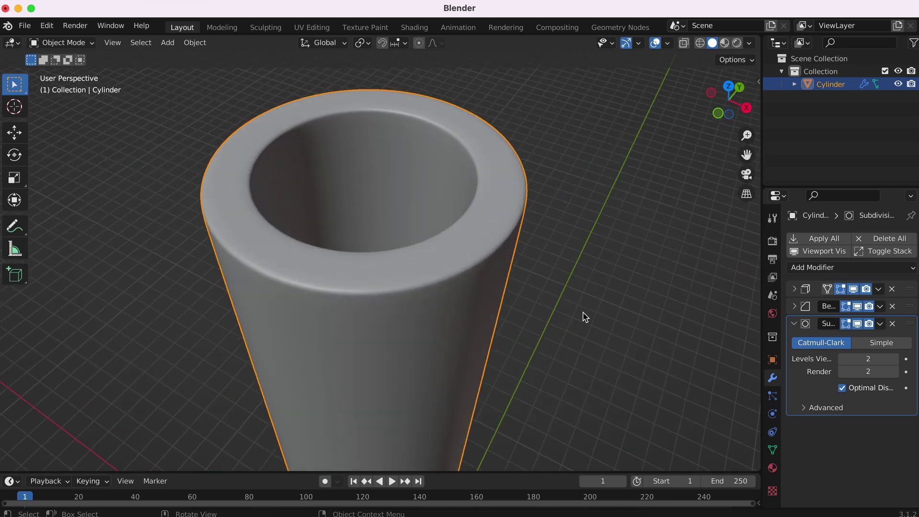
click(843, 361)
scroll(422, 268, down, 2)
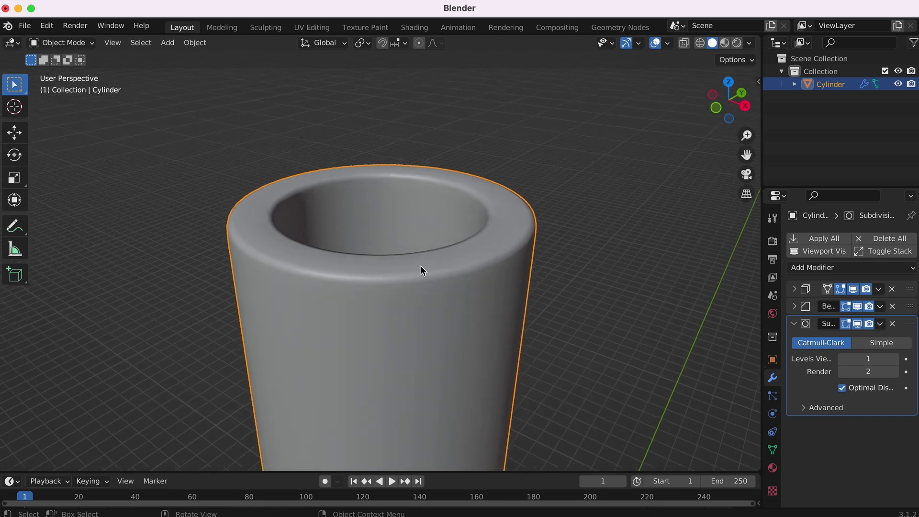
scroll(422, 268, down, 2)
scroll(422, 269, down, 2)
scroll(422, 268, down, 1)
scroll(406, 205, up, 3)
scroll(407, 205, up, 2)
scroll(406, 205, up, 3)
scroll(407, 205, up, 3)
scroll(406, 209, down, 3)
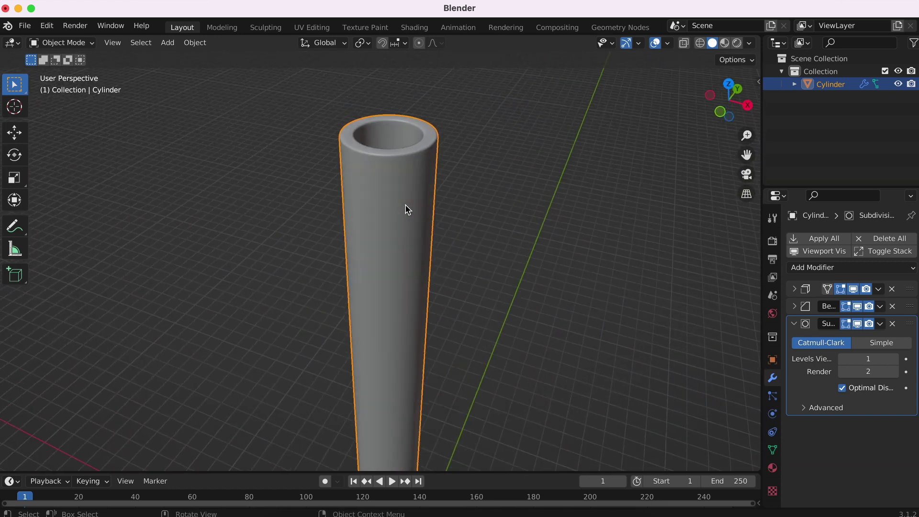
scroll(407, 209, down, 2)
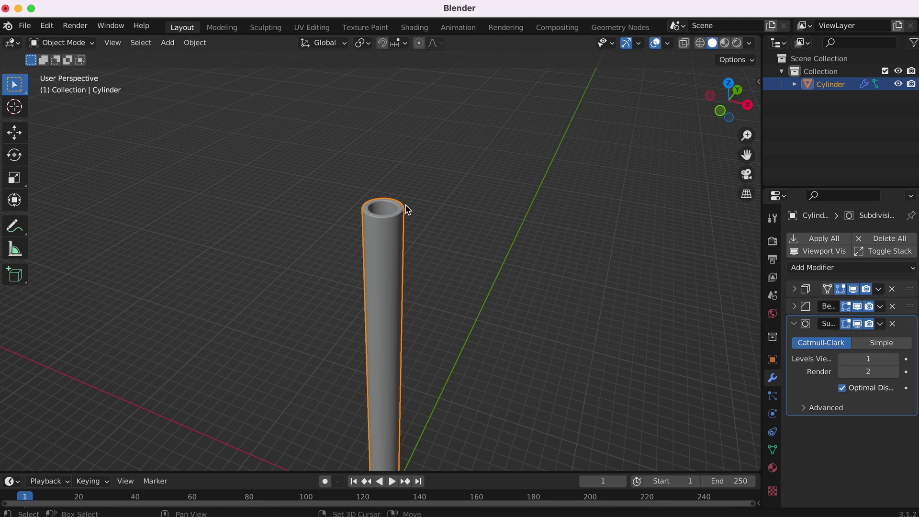
shift+scroll(405, 207, down, 3)
shift+scroll(405, 206, down, 1)
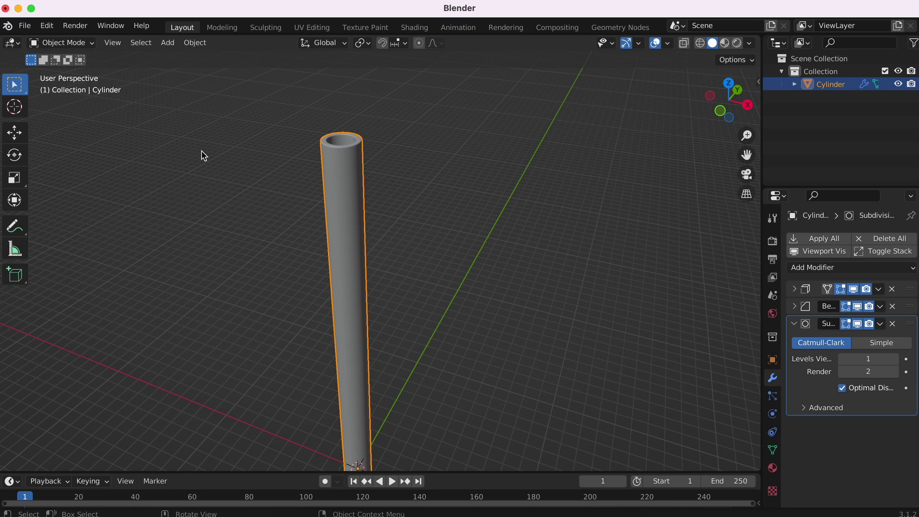
click(54, 32)
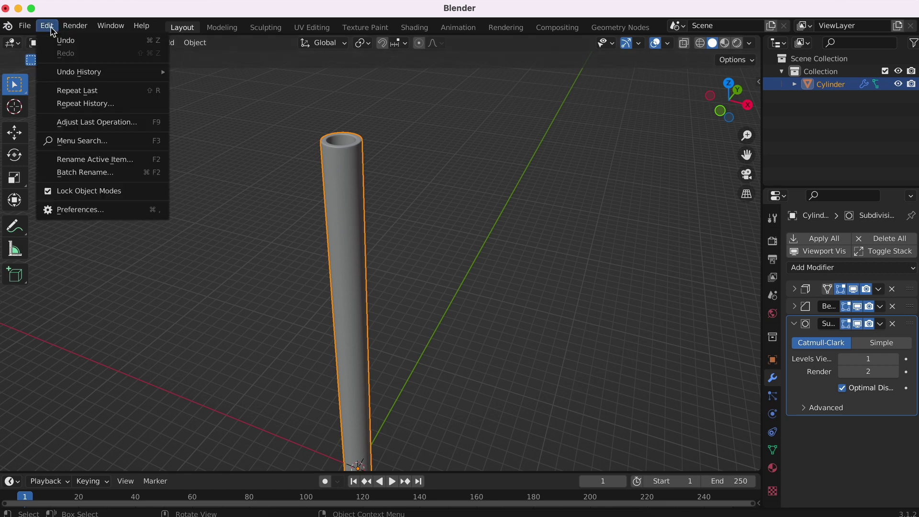
click(99, 215)
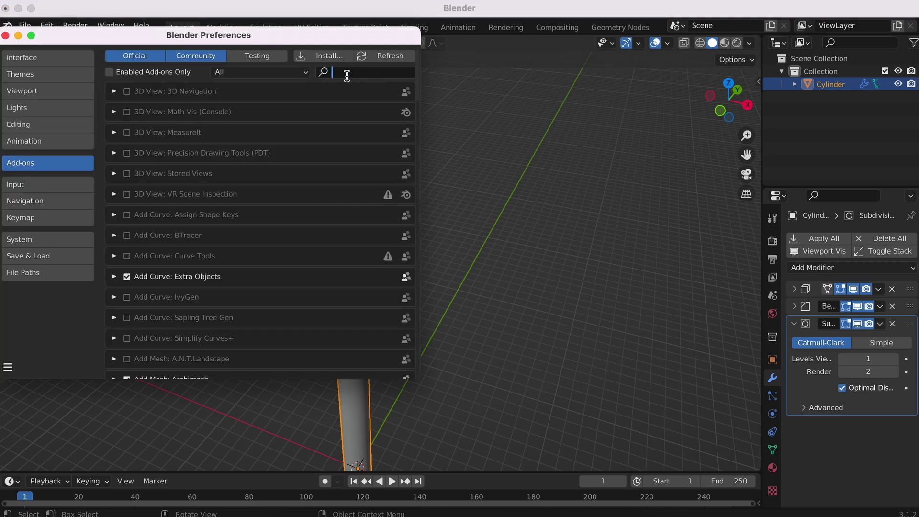
text(extr)
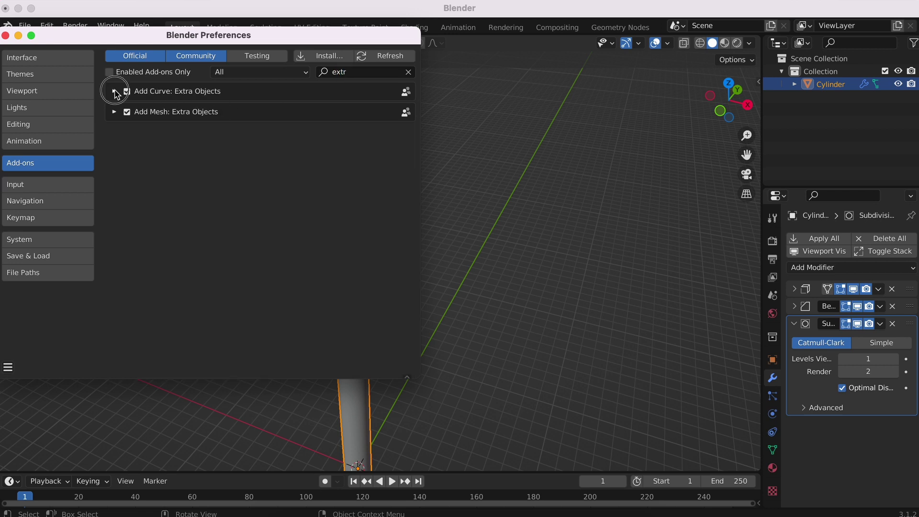
click(114, 91)
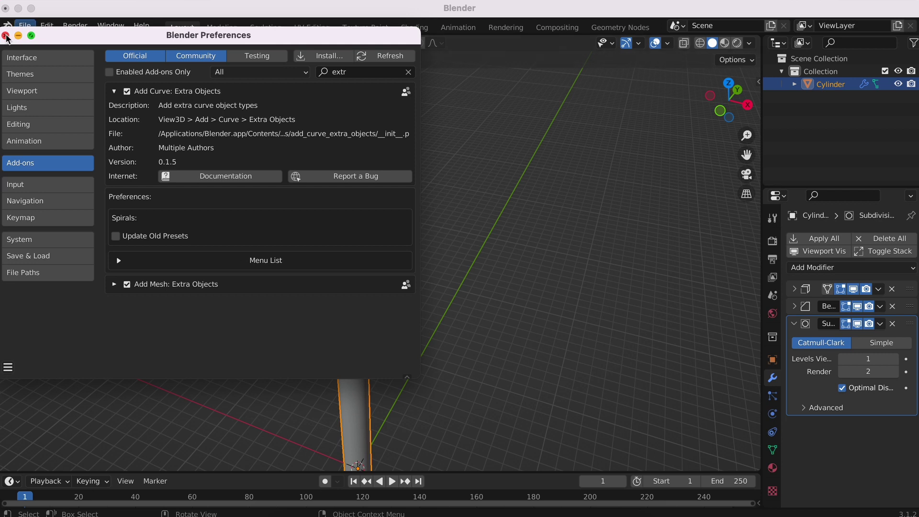
click(6, 36)
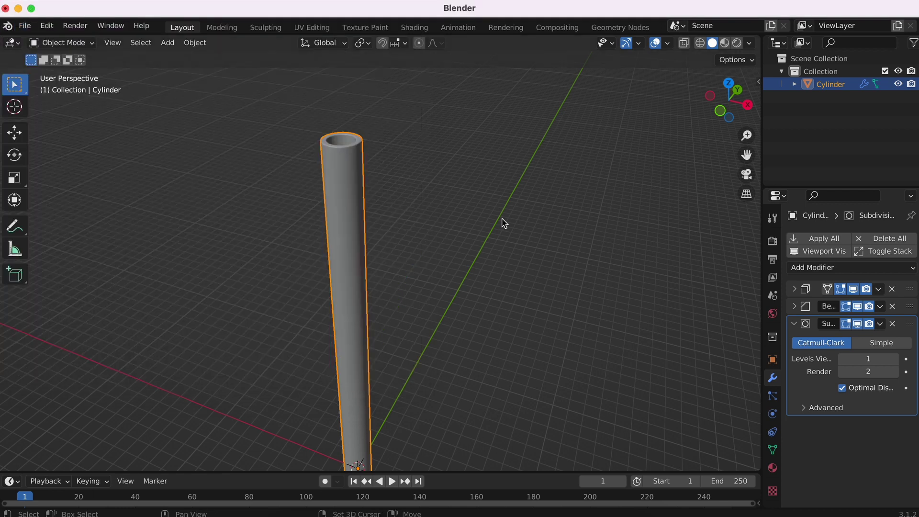
- Add an Archimedean curve spiral at the origin and frame it in view
key(shift+a)
mouse_move(440, 232)
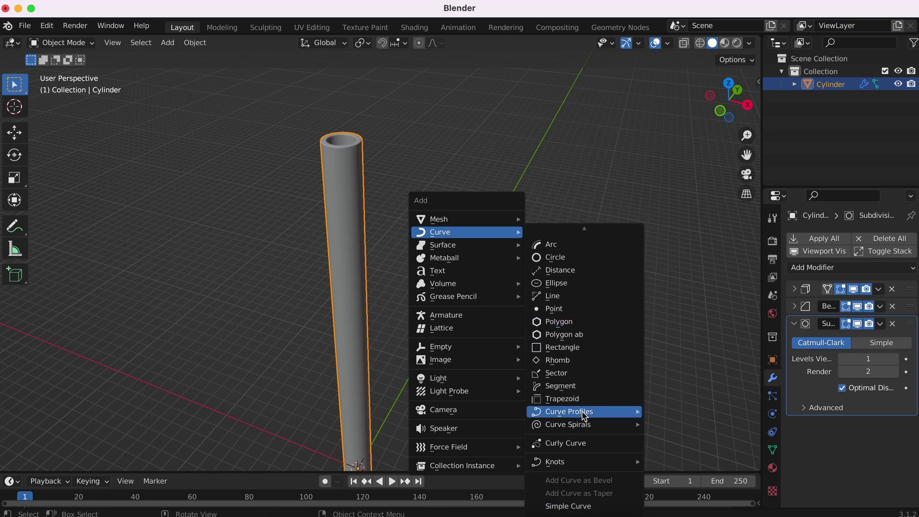
mouse_move(568, 424)
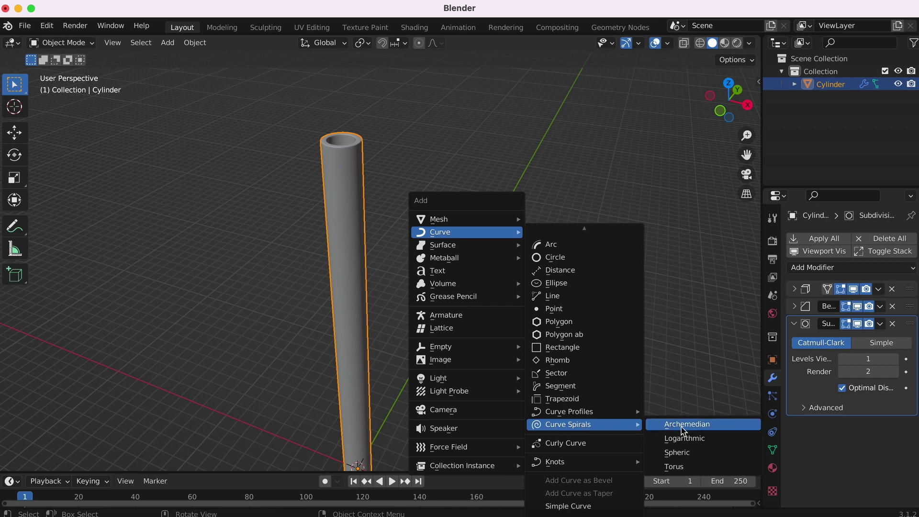
click(712, 426)
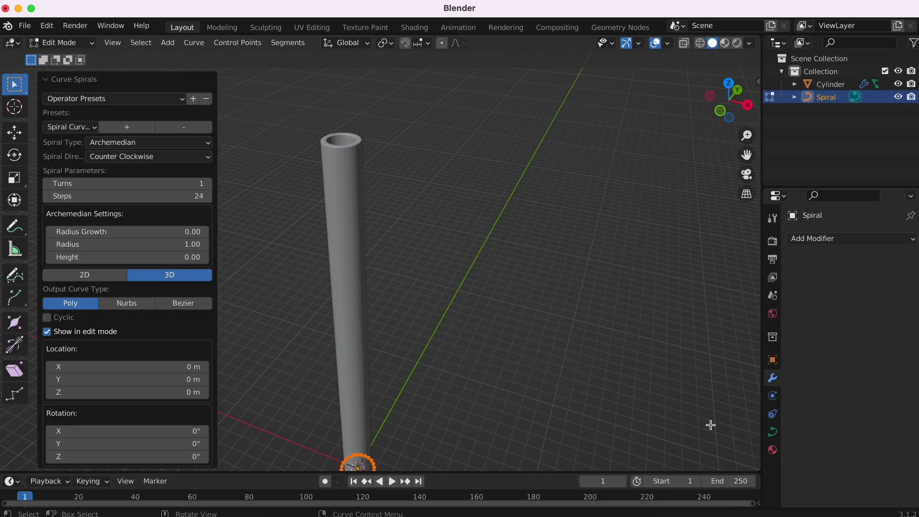
key(KP_Decimal)
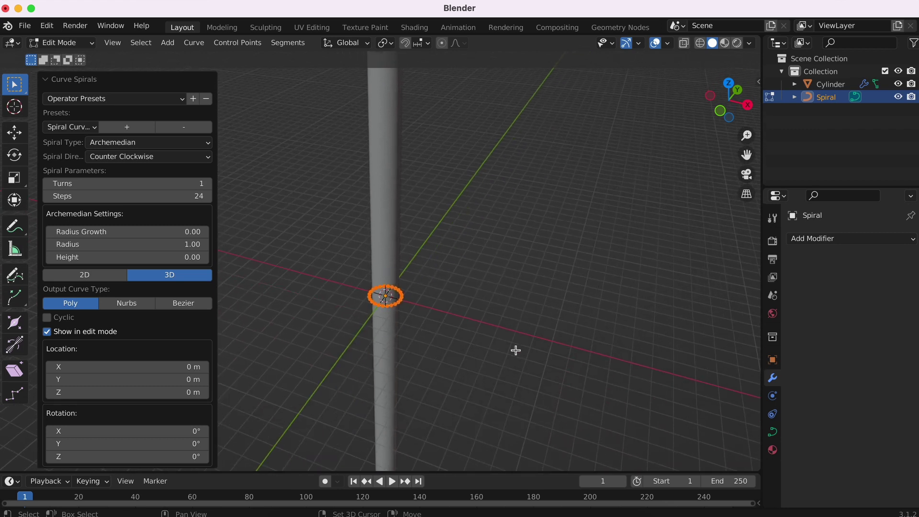
scroll(415, 310, up, 3)
scroll(415, 310, up, 3)
scroll(415, 310, up, 2)
- Reopen the Curve Spirals settings and increase the spiral's number of turns
shift+scroll(415, 309, down, 4)
shift+scroll(415, 311, down, 1)
shift+scroll(415, 314, down, 1)
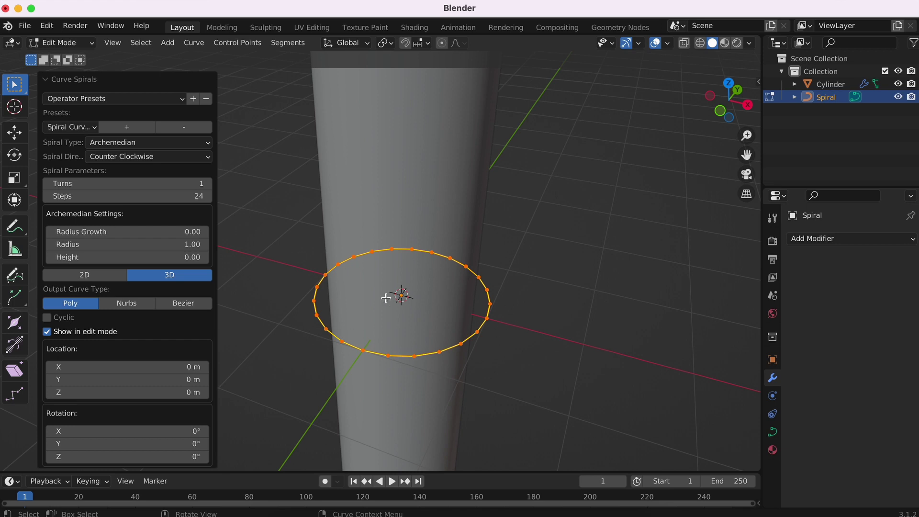
click(49, 82)
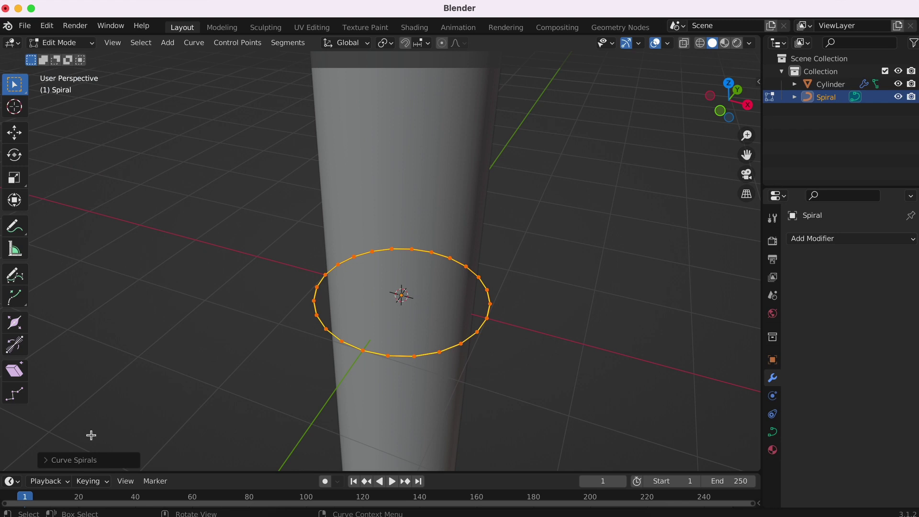
click(55, 461)
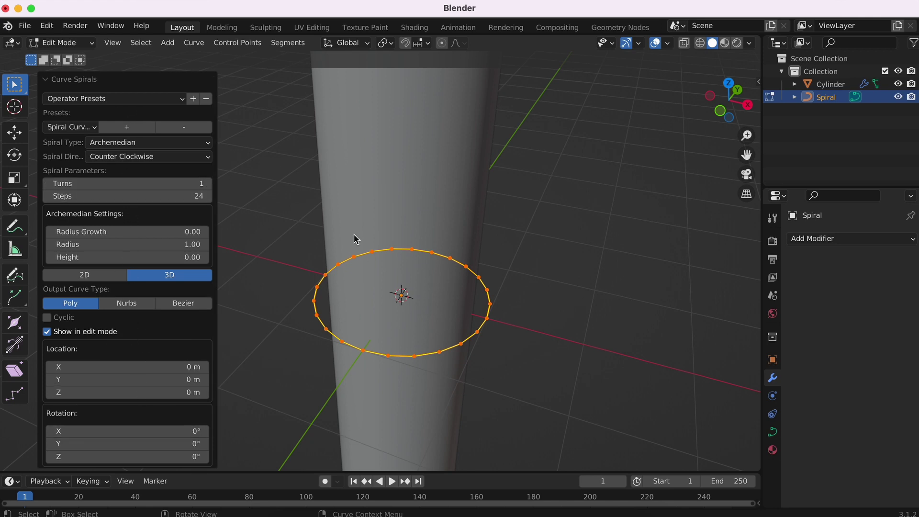
drag(84, 185, 83, 187)
- Give the spiral 5 turns with 0 radius growth and 0 height, collapsing it into one ring
drag(107, 236, 110, 233)
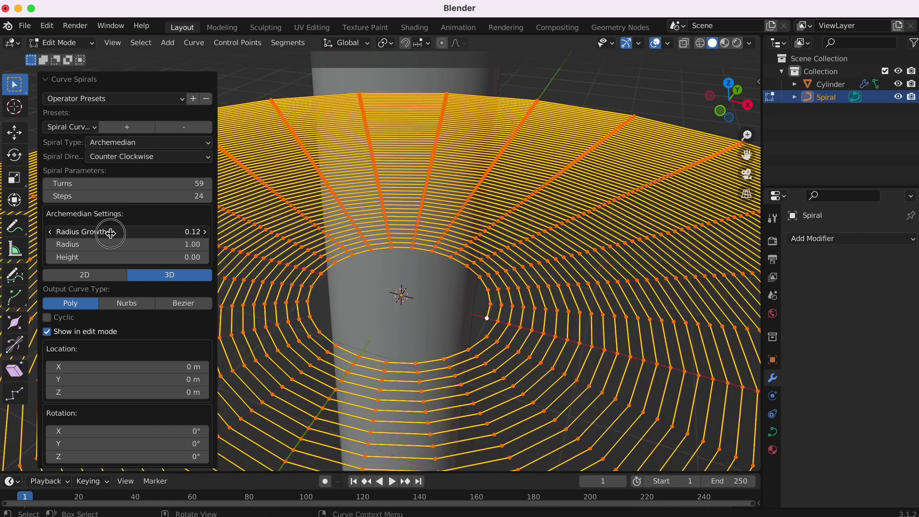
click(154, 183)
text(1)
key(Return)
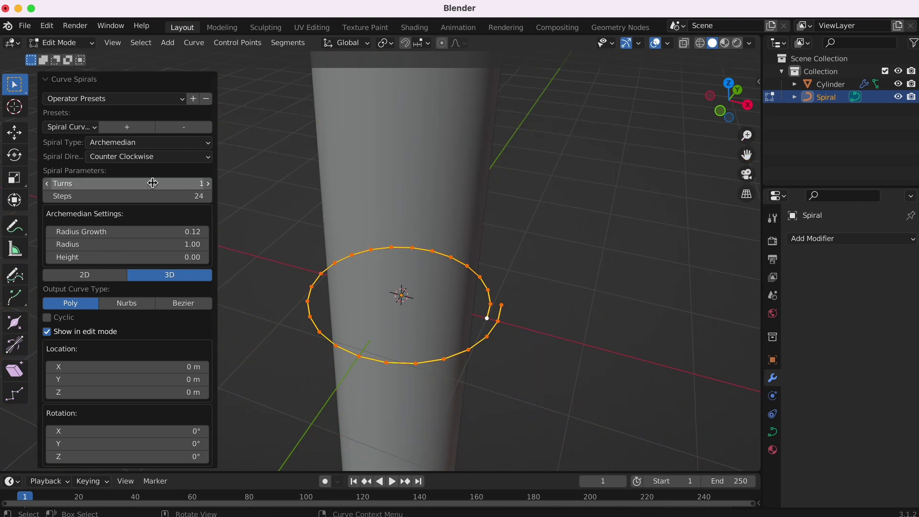
click(208, 183)
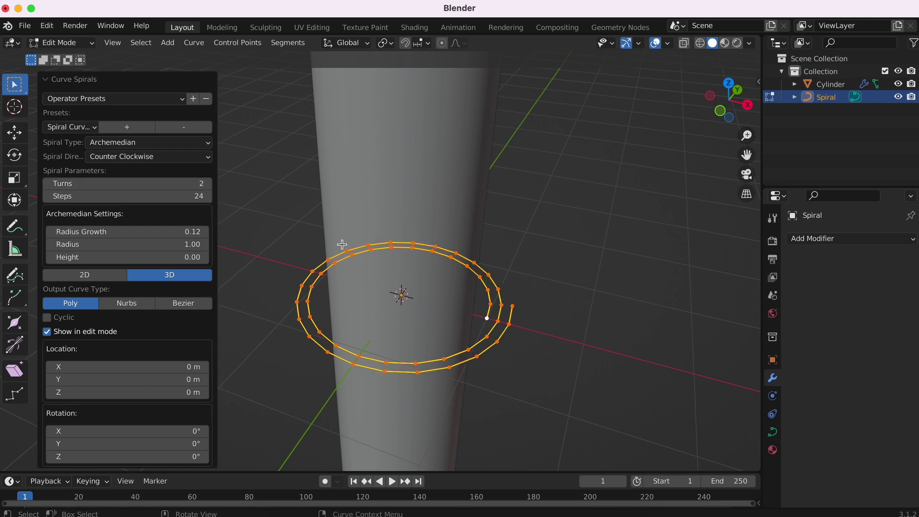
click(208, 183)
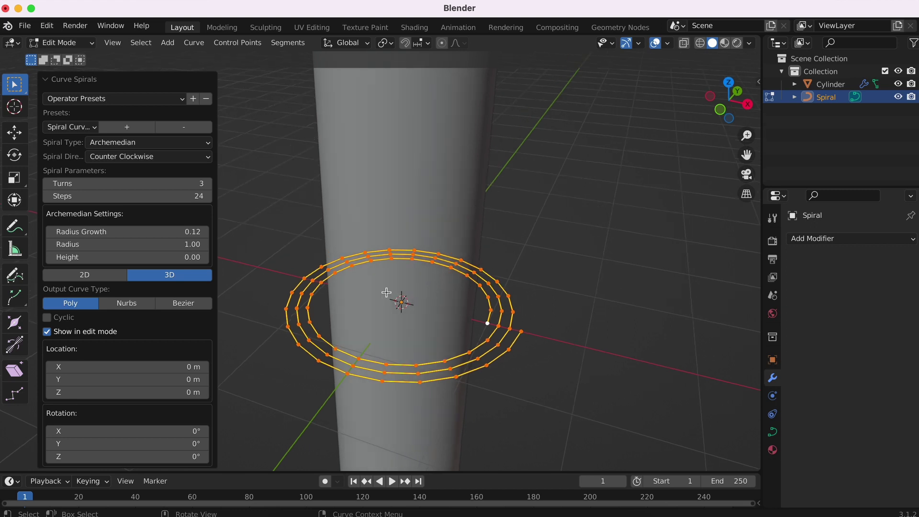
middle_drag(387, 293, 292, 339)
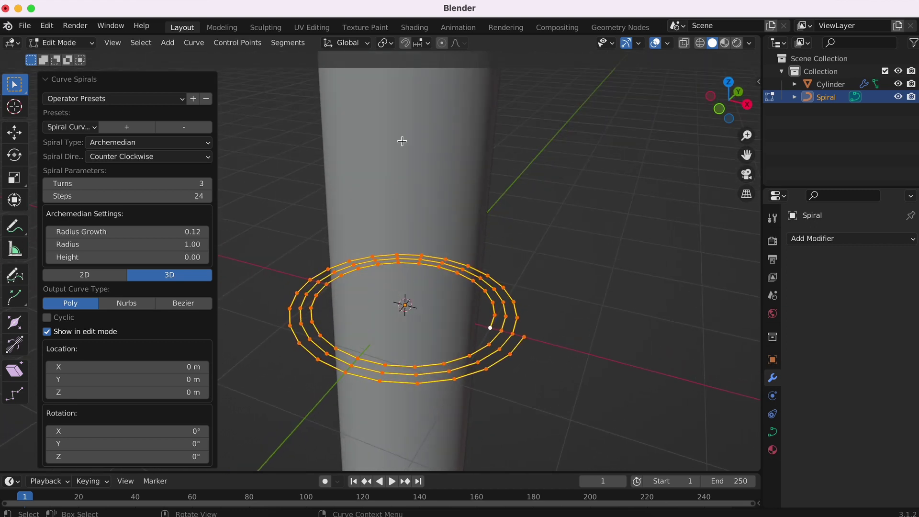
click(208, 184)
click(208, 183)
click(191, 234)
text(0)
key(Return)
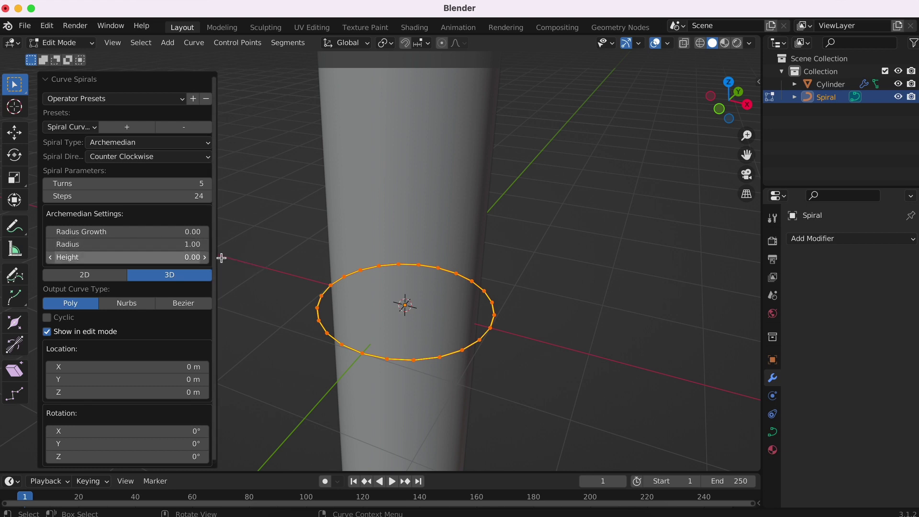
middle_drag(449, 320, 390, 292)
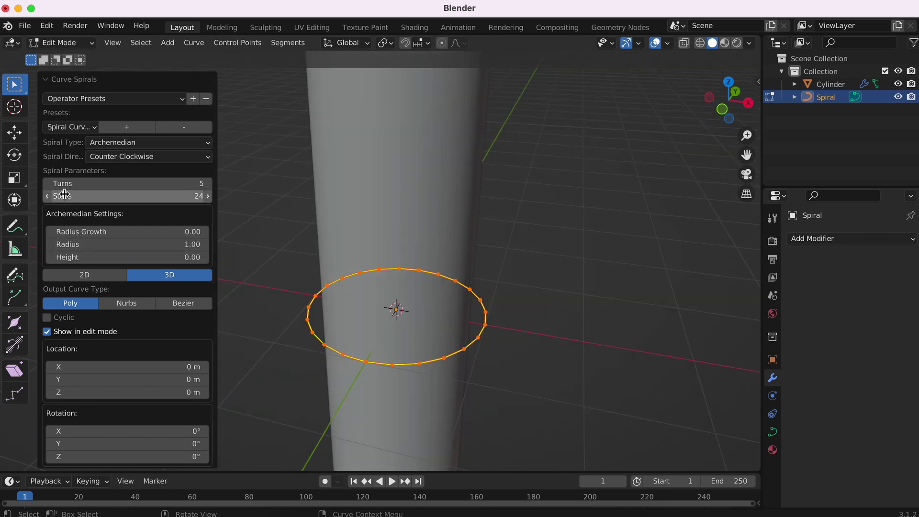
- Set the spiral to 70 steps per turn
scroll(407, 315, up, 3)
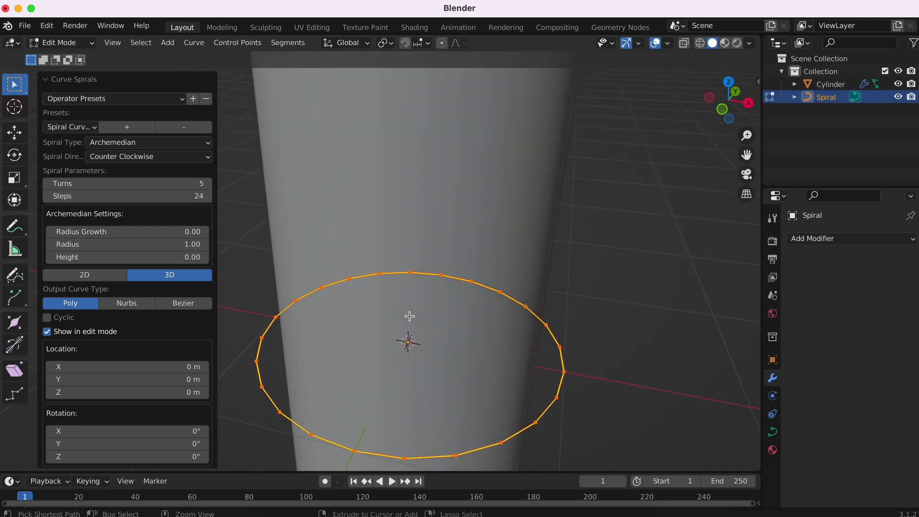
scroll(393, 306, up, 2)
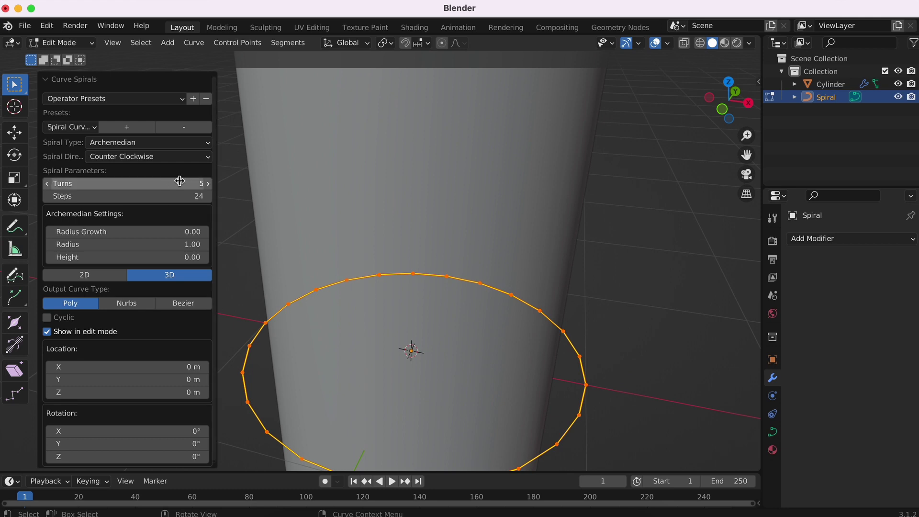
click(190, 196)
text(4)
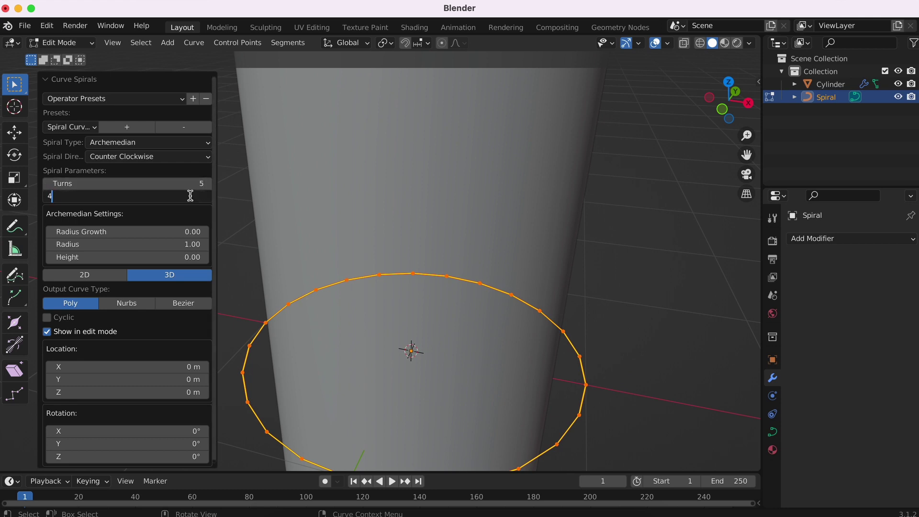
key(Return)
scroll(431, 313, down, 2)
scroll(431, 312, down, 1)
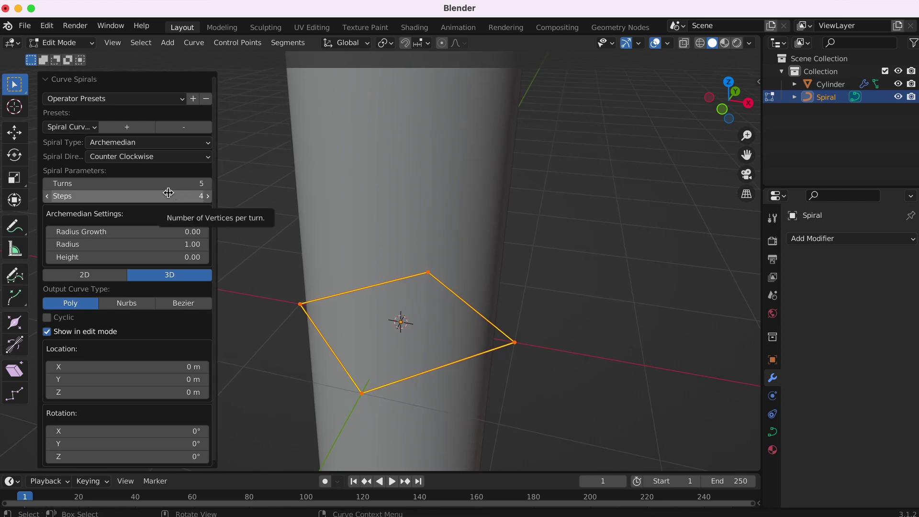
mouse_move(168, 192)
mouse_down()
mouse_move(172, 204)
mouse_move(152, 198)
mouse_up()
click(151, 199)
text(70)
key(Return)
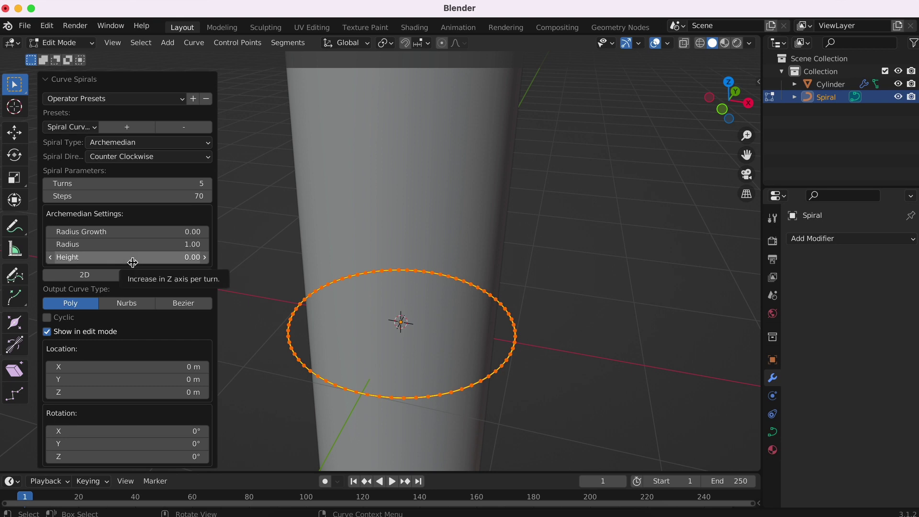
- Try different radius growth values, then settle on 0 so the spiral stays a circle
mouse_move(138, 233)
mouse_down()
mouse_move(166, 232)
mouse_move(120, 234)
mouse_move(144, 232)
mouse_move(119, 232)
mouse_move(131, 232)
mouse_up()
ctrl+scroll(441, 298, down, 5)
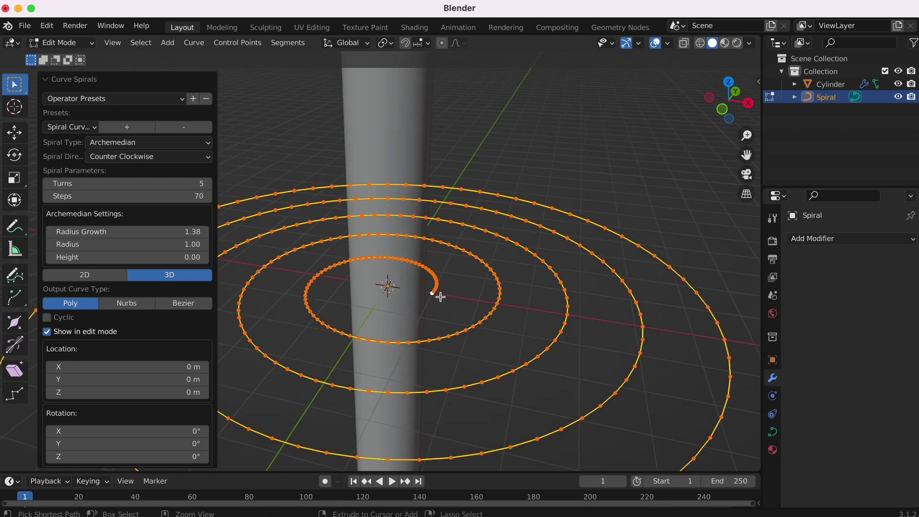
scroll(441, 297, down, 5)
middle_drag(441, 297, 402, 158)
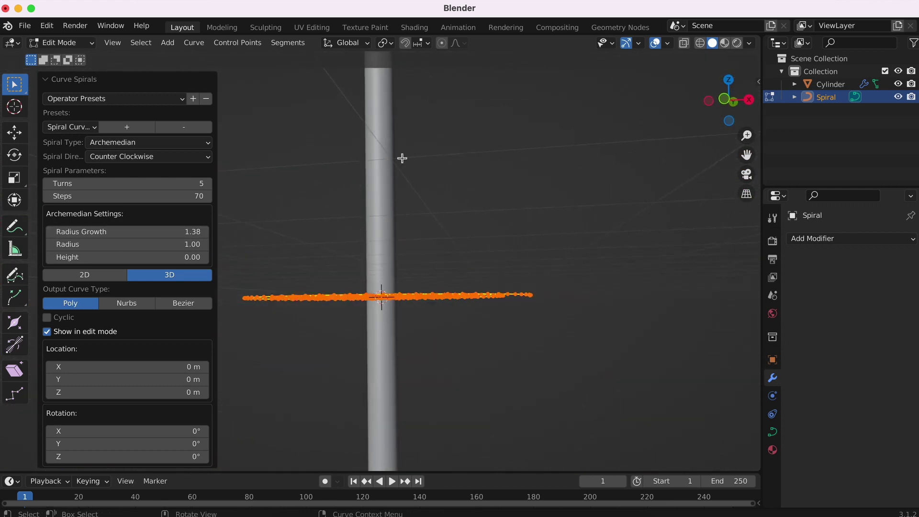
mouse_move(166, 232)
mouse_down()
mouse_move(196, 235)
mouse_move(182, 232)
mouse_up()
click(182, 232)
text(0)
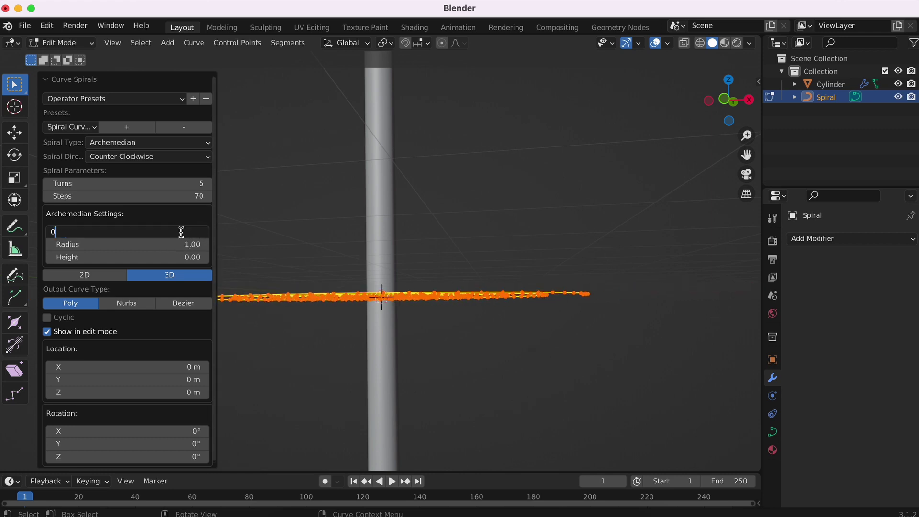
key(Return)
middle_drag(390, 341, 389, 349)
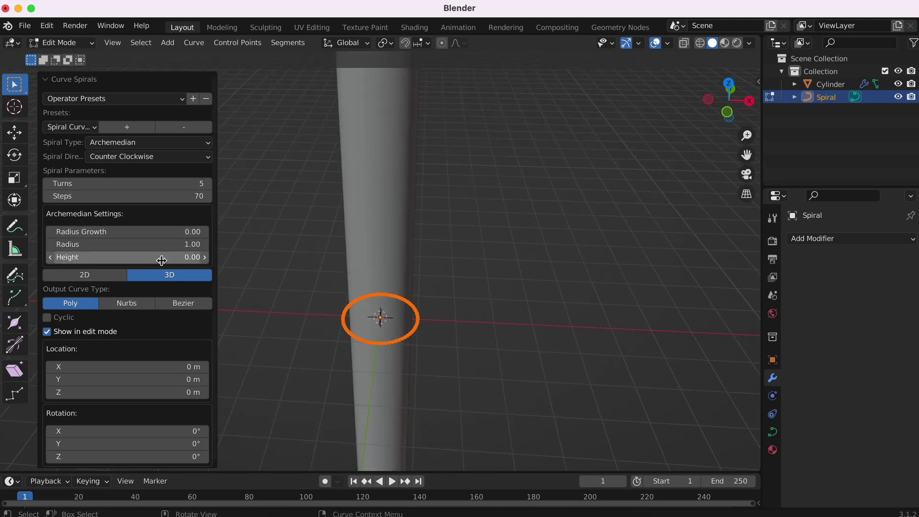
- Raise the spiral's height to 1.50 per turn, stretching it into an upright coil
mouse_move(162, 259)
mouse_down()
mouse_move(153, 261)
mouse_move(191, 259)
mouse_move(171, 261)
mouse_move(187, 259)
mouse_move(180, 261)
mouse_up()
middle_drag(376, 308, 374, 287)
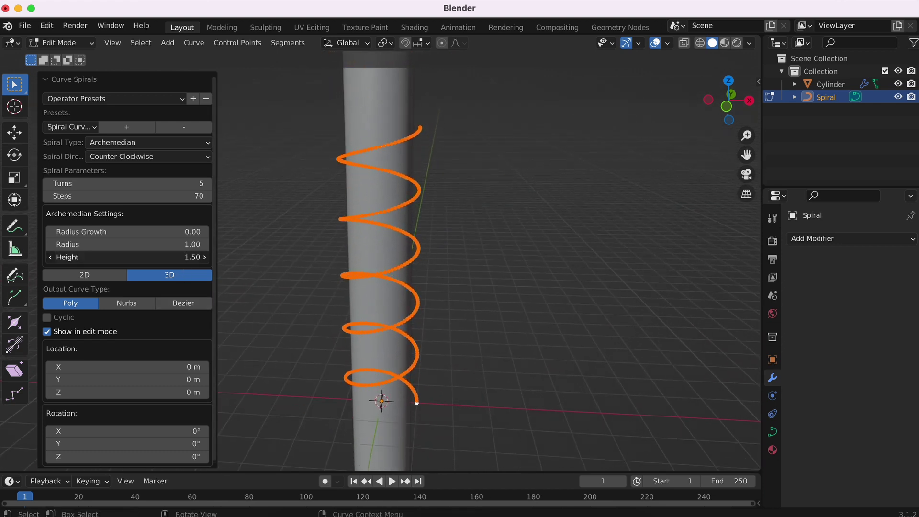
mouse_move(173, 259)
mouse_down()
mouse_move(163, 259)
mouse_move(181, 258)
mouse_up()
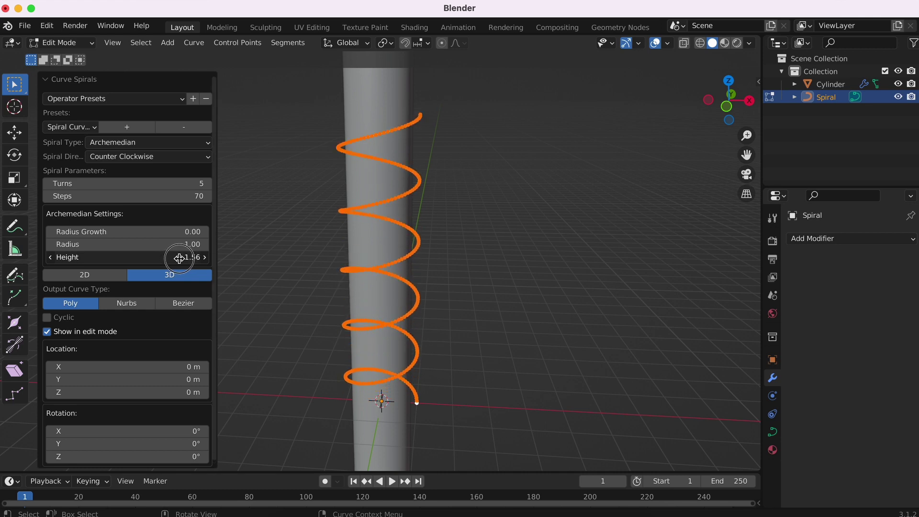
drag(179, 259, 178, 259)
shift+middle_drag(396, 286, 396, 302)
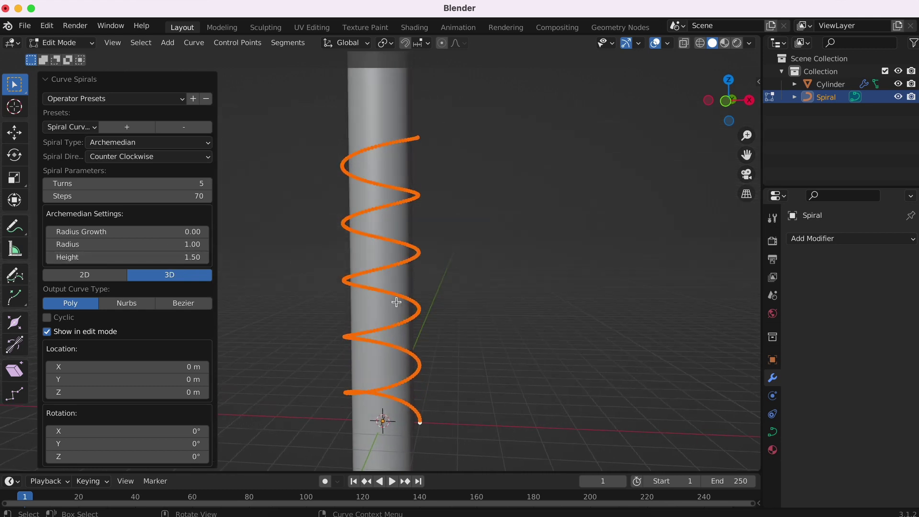
scroll(397, 302, up, 3)
scroll(397, 302, up, 3)
scroll(397, 301, up, 3)
scroll(396, 302, up, 2)
scroll(397, 302, up, 2)
scroll(396, 301, up, 3)
scroll(396, 302, down, 1)
scroll(396, 302, up, 2)
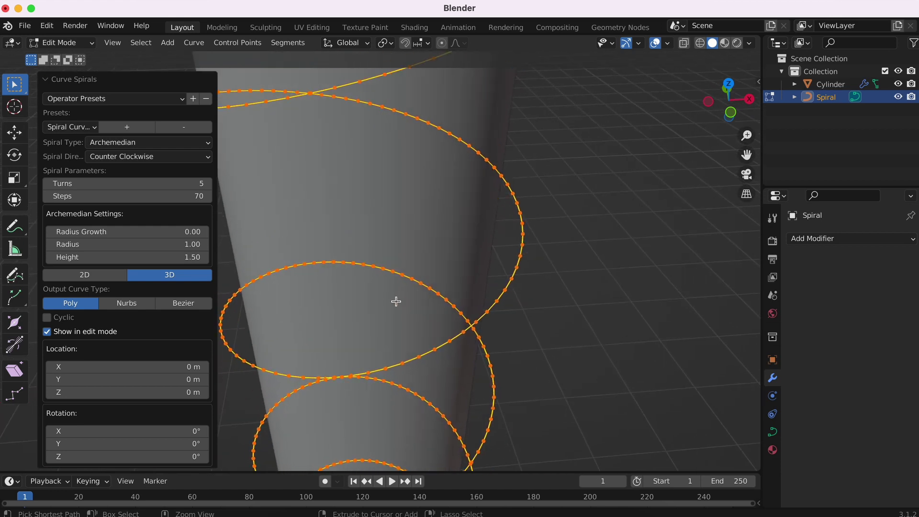
scroll(396, 301, down, 2)
scroll(395, 301, down, 1)
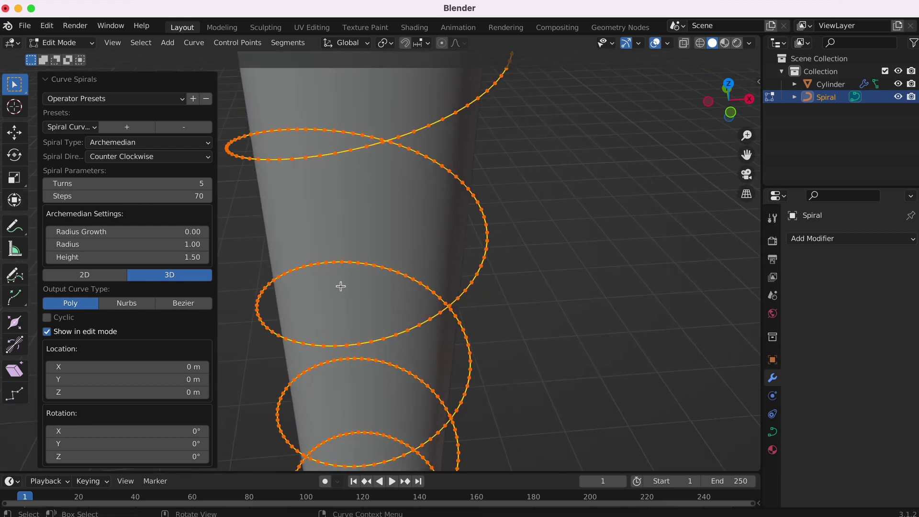
- Preview fewer steps, restore 70 steps per turn, and collapse the Curve Spirals panel
mouse_move(153, 196)
mouse_down()
mouse_move(123, 200)
mouse_move(132, 199)
mouse_up()
key(Return)
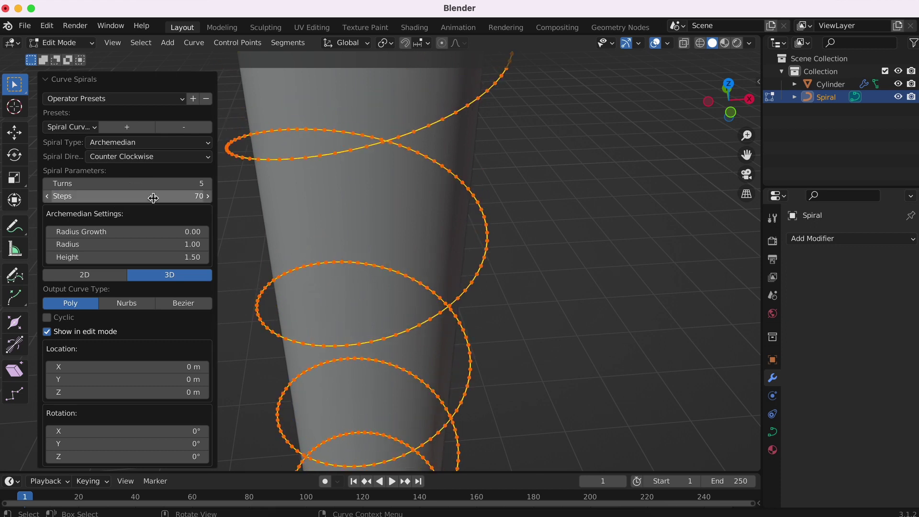
scroll(493, 283, up, 5)
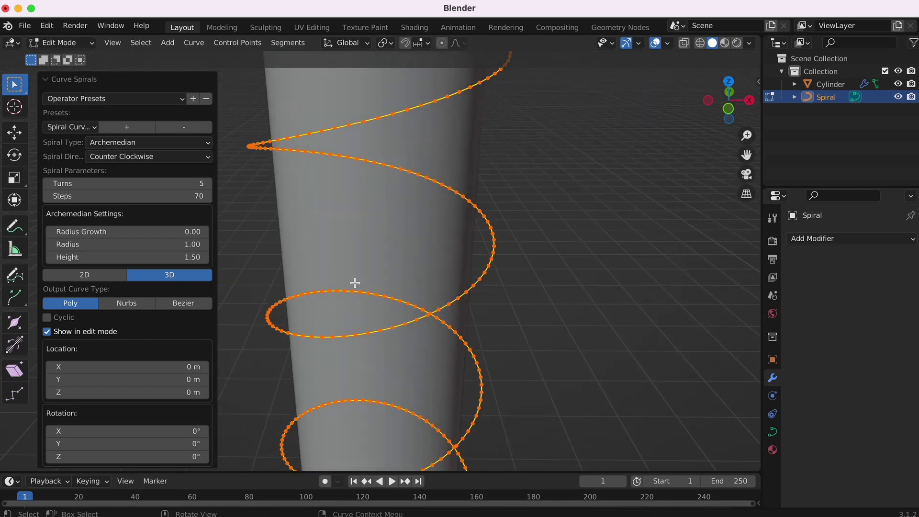
scroll(355, 283, up, 3)
scroll(355, 283, up, 3)
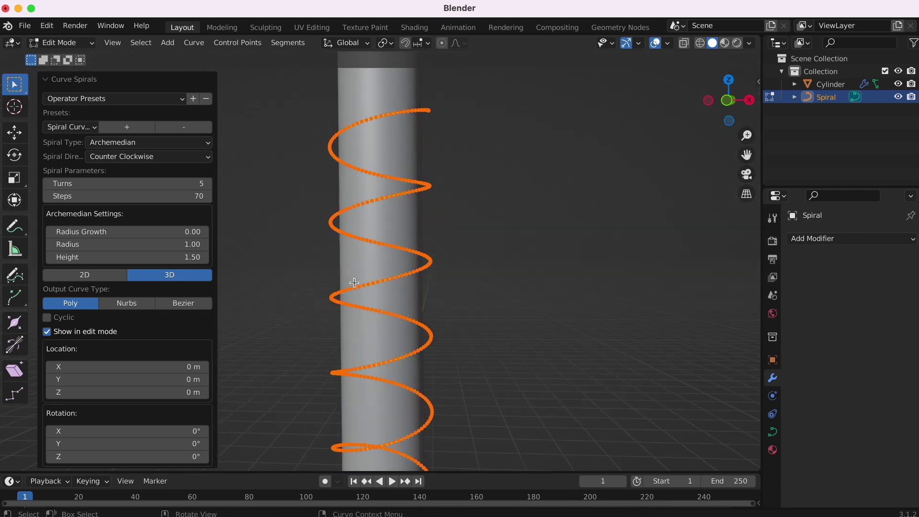
scroll(355, 283, up, 5)
scroll(354, 283, up, 5)
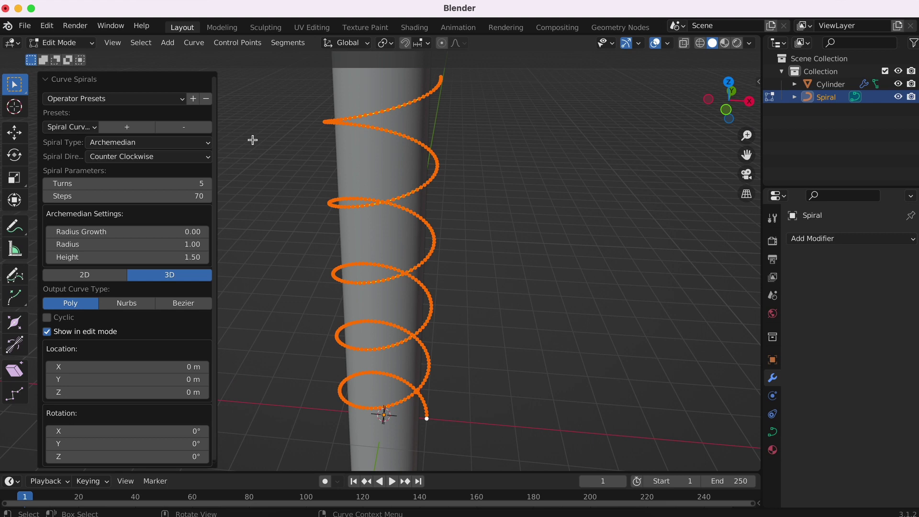
click(47, 78)
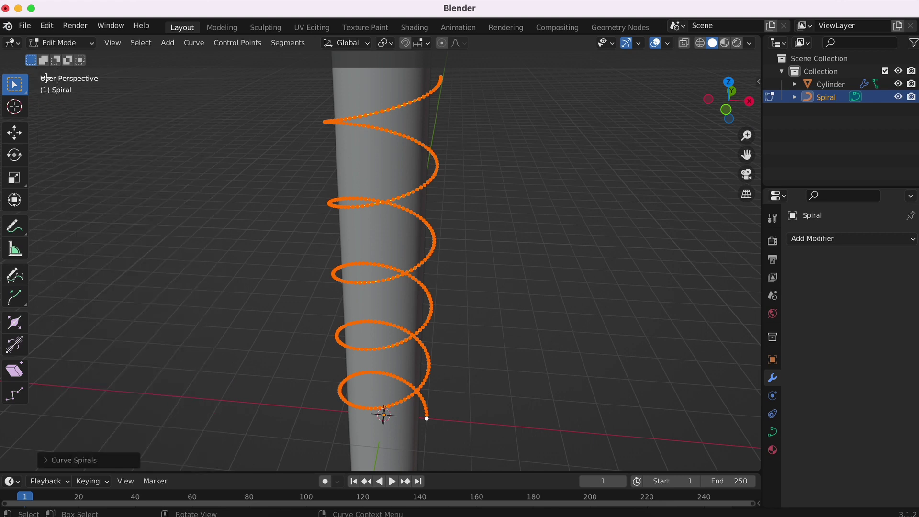
- Deselect the spiral's points and switch back to Object Mode
click(572, 233)
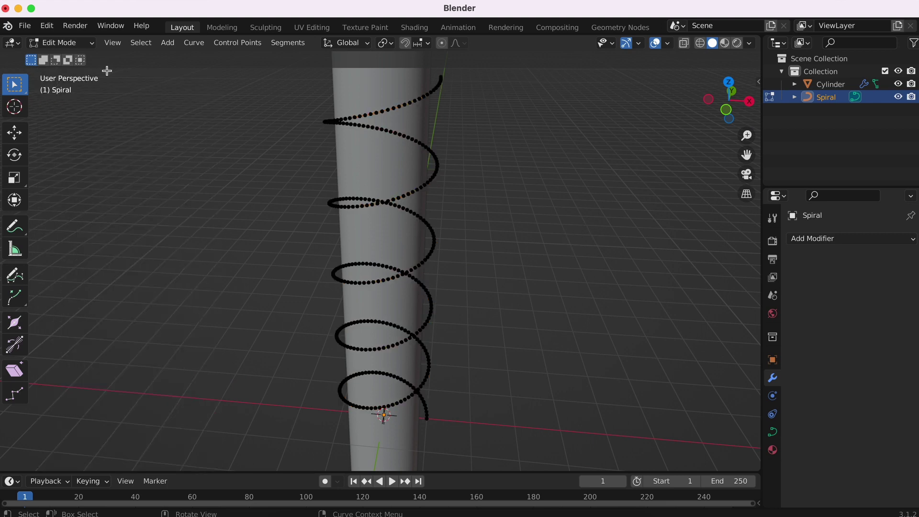
click(64, 44)
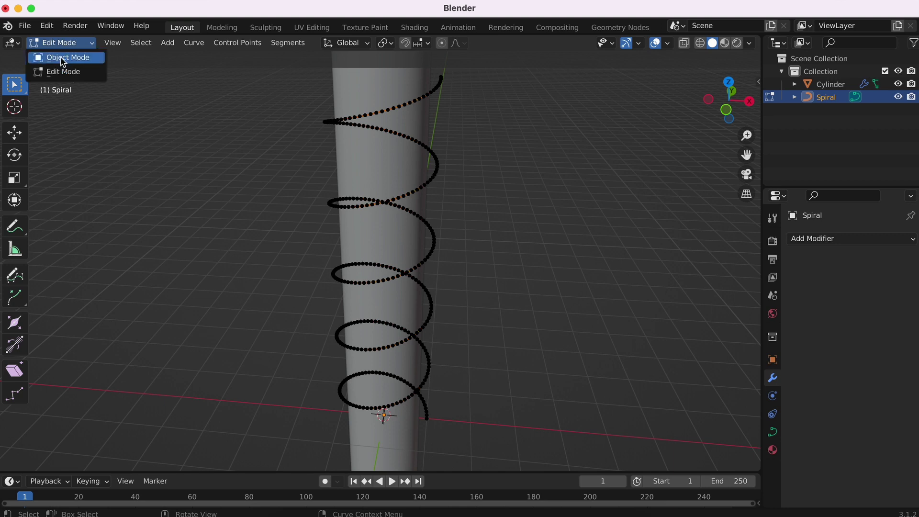
click(62, 58)
scroll(433, 248, up, 3)
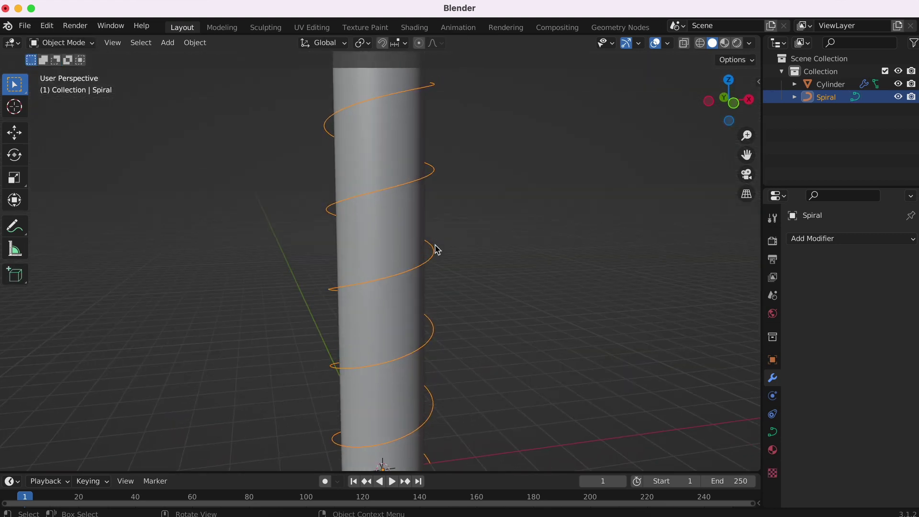
middle_drag(436, 249, 397, 437)
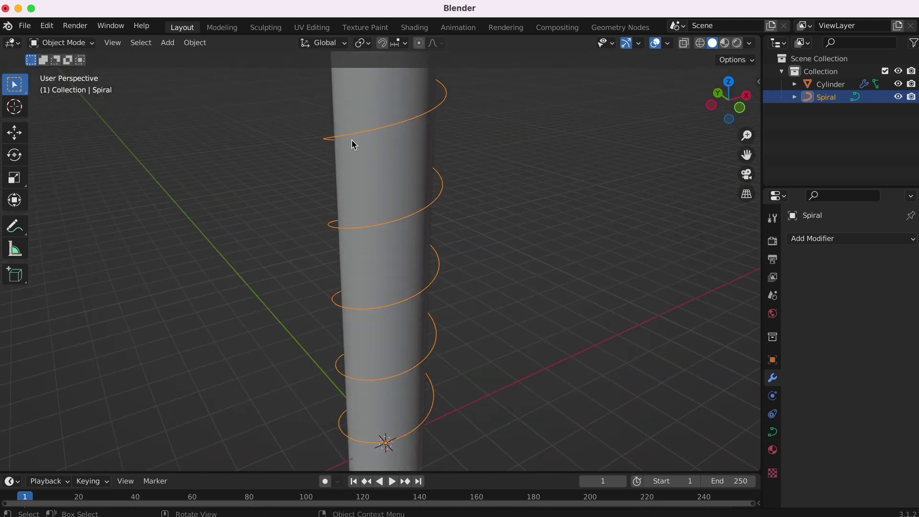
ctrl+scroll(474, 203, down, 3)
ctrl+scroll(474, 203, down, 2)
ctrl+scroll(474, 203, down, 3)
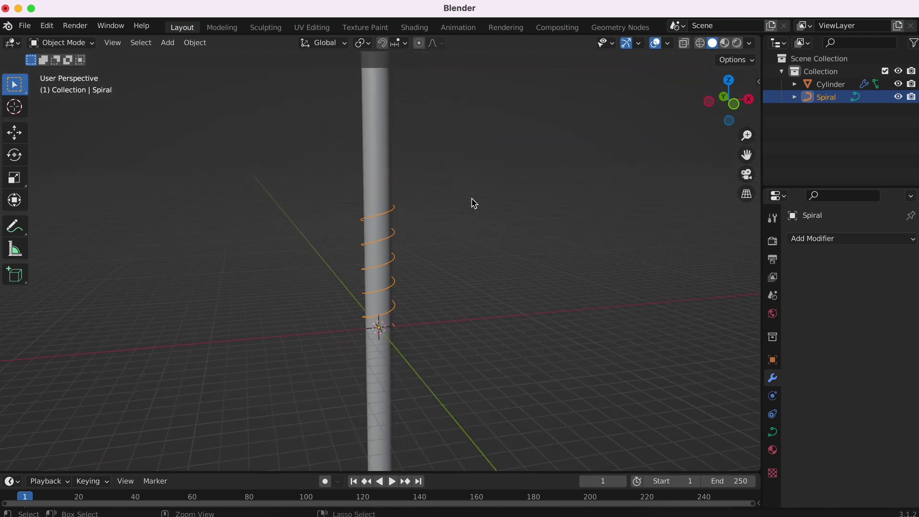
scroll(452, 183, down, 3)
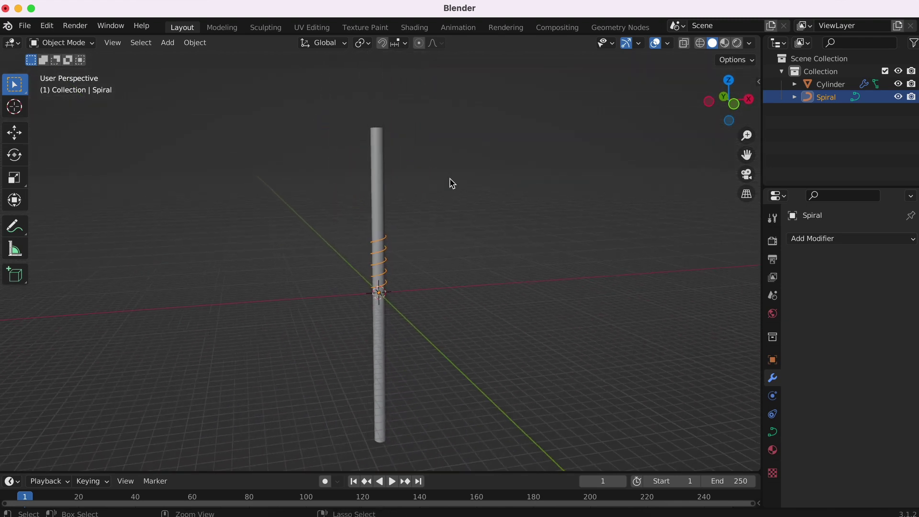
- Select the cylinder and scale it down
click(380, 177)
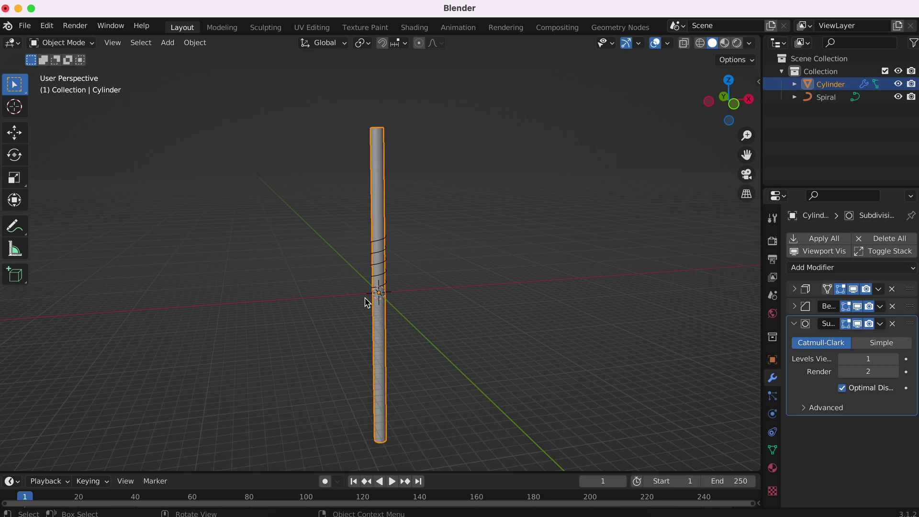
scroll(372, 309, up, 2)
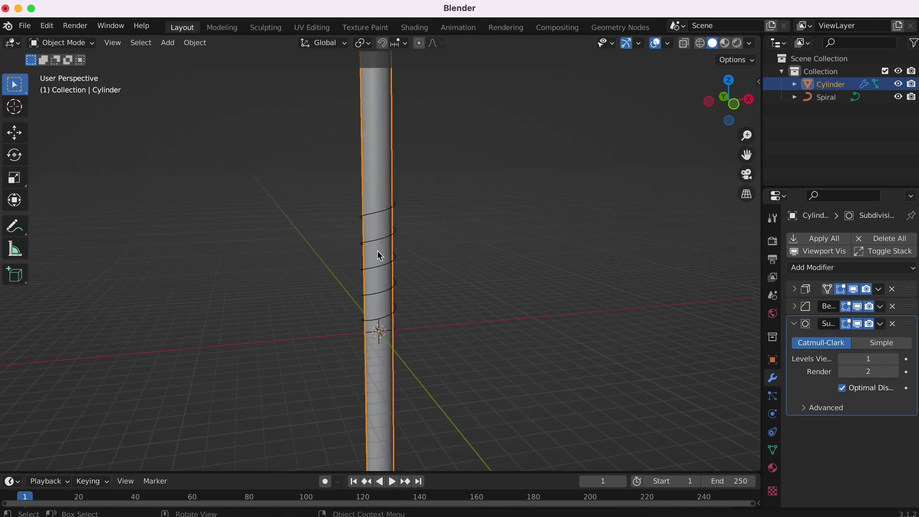
key(s)
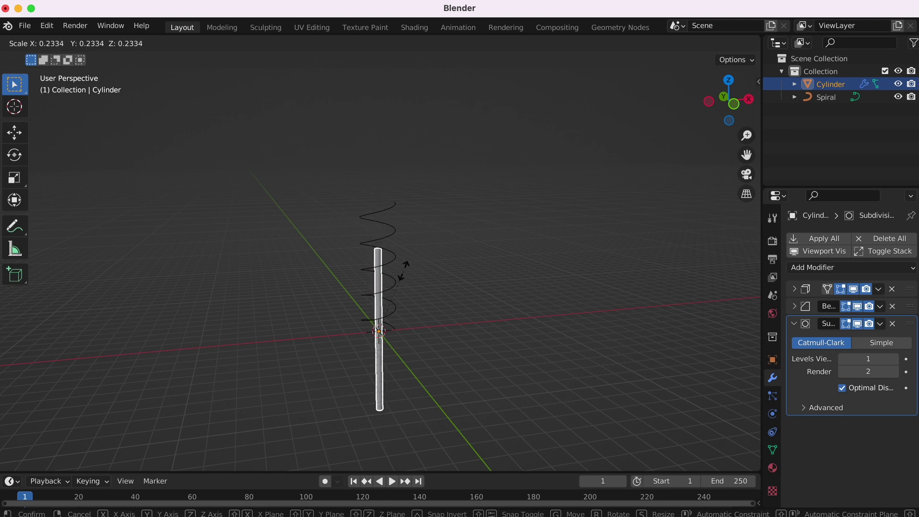
click(417, 266)
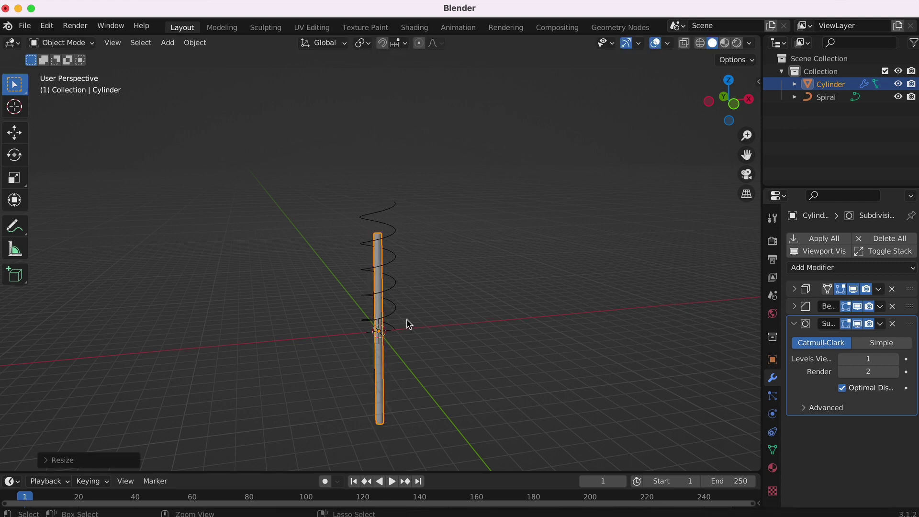
scroll(408, 325, up, 1)
scroll(408, 325, up, 1)
scroll(409, 325, up, 1)
scroll(409, 325, up, 2)
shift+scroll(408, 325, down, 1)
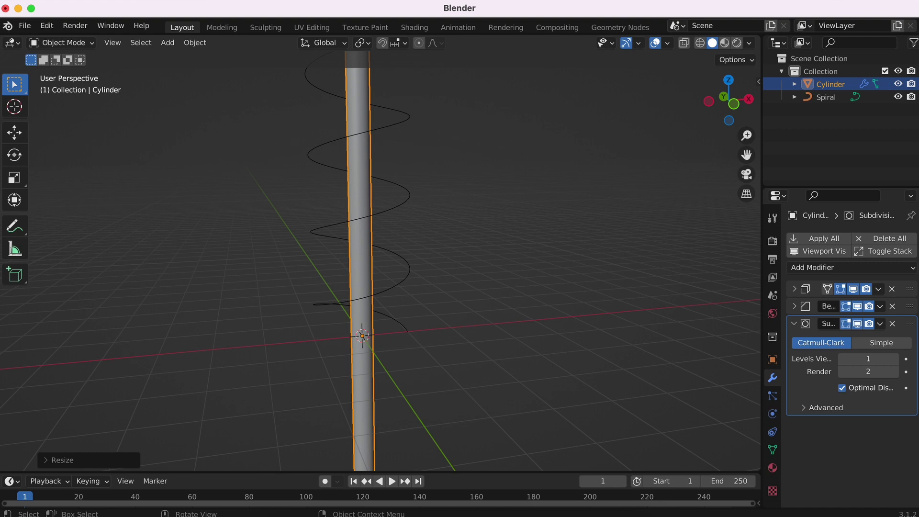
- Rotate the cylinder 90° about Y so it lies along X, leaving its position unchanged
key(r)
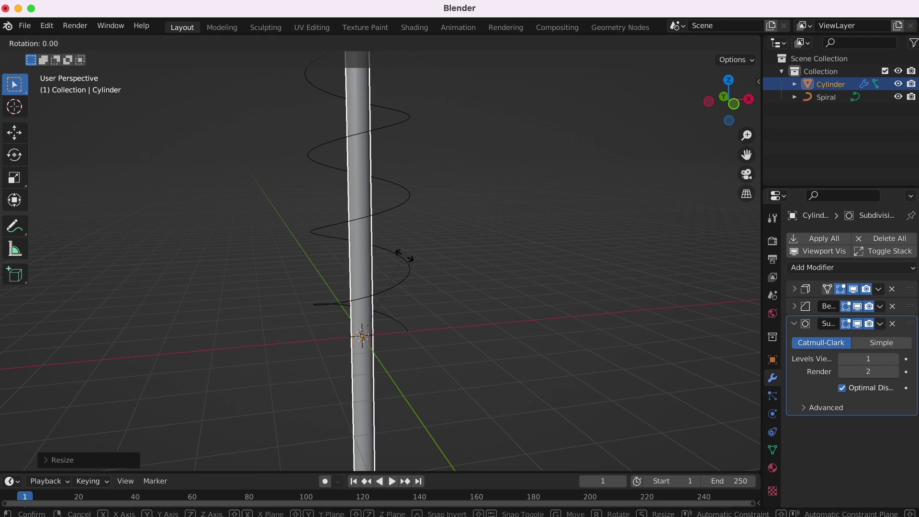
text(y)
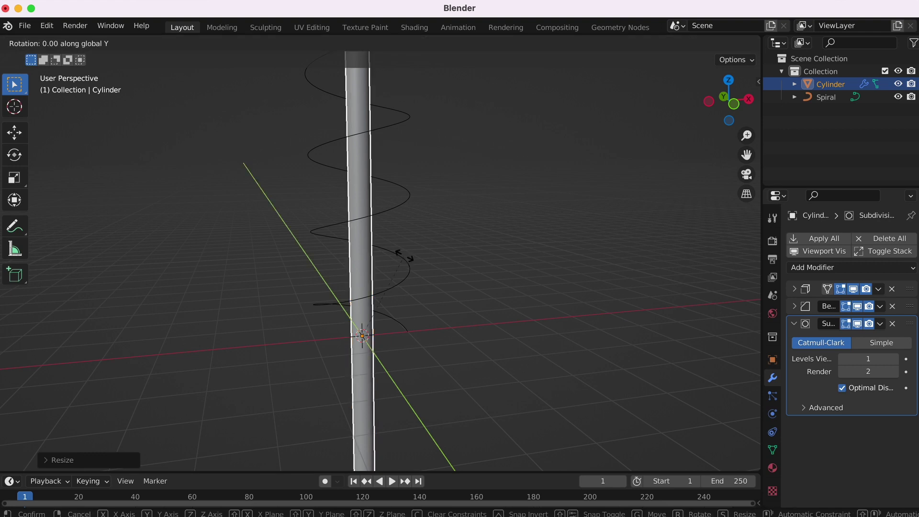
text(90)
key(Return)
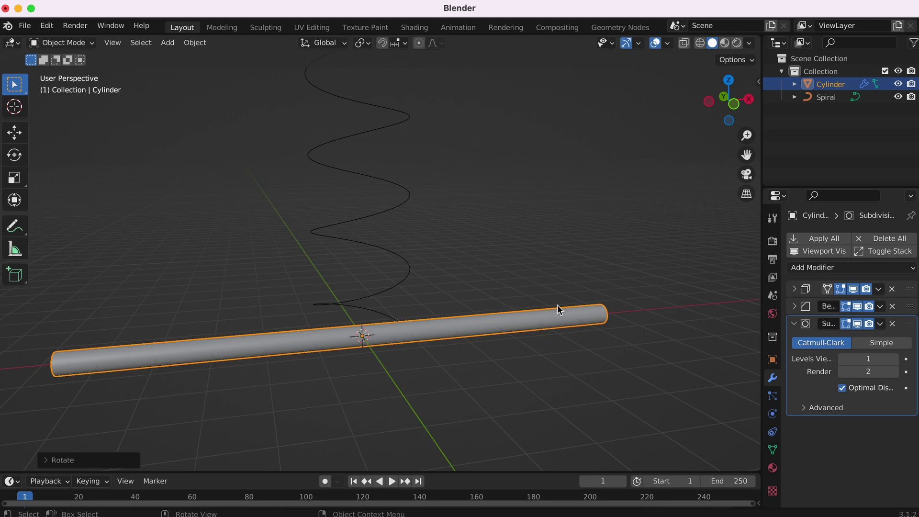
key(g)
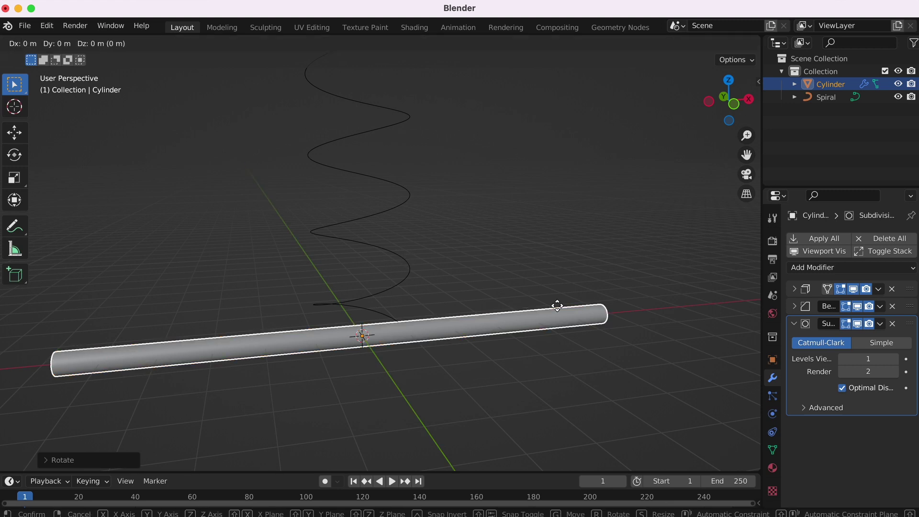
key(Escape)
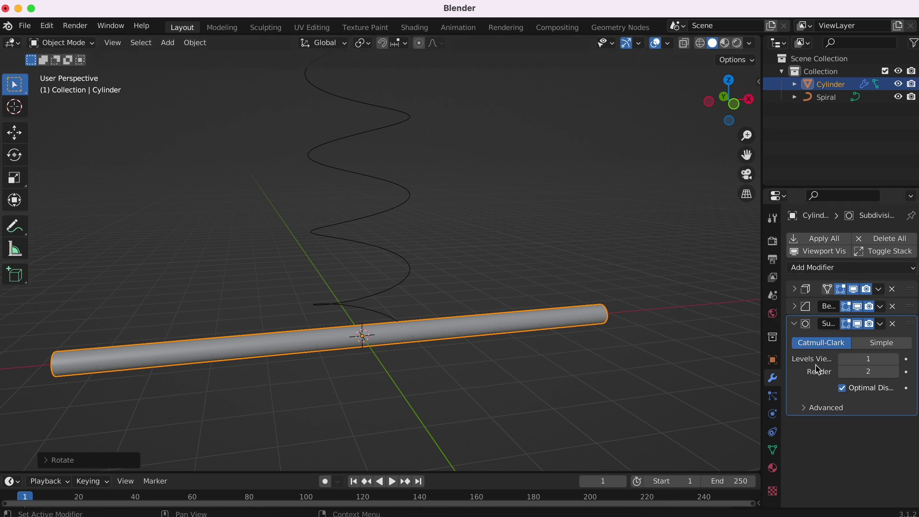
- Collapse the Subdivision modifier and add a Curve modifier with Spiral as its curve object
click(795, 324)
click(821, 271)
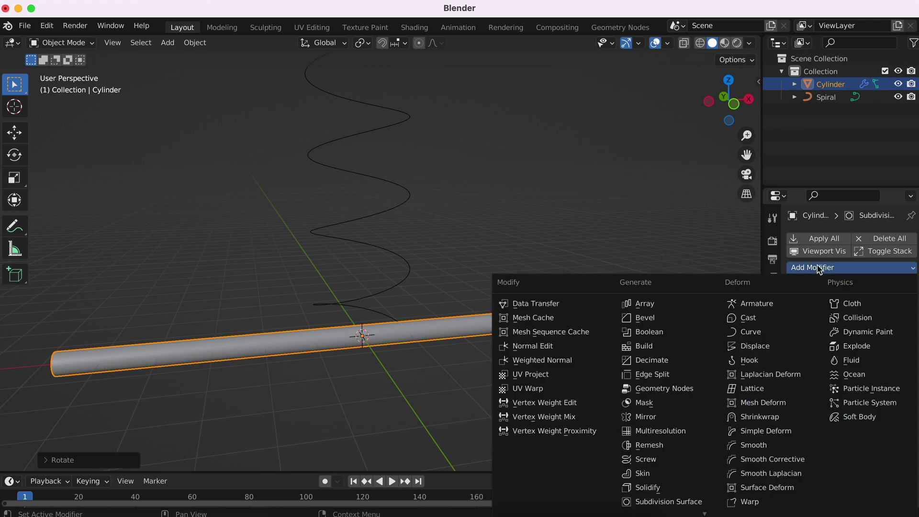
click(752, 334)
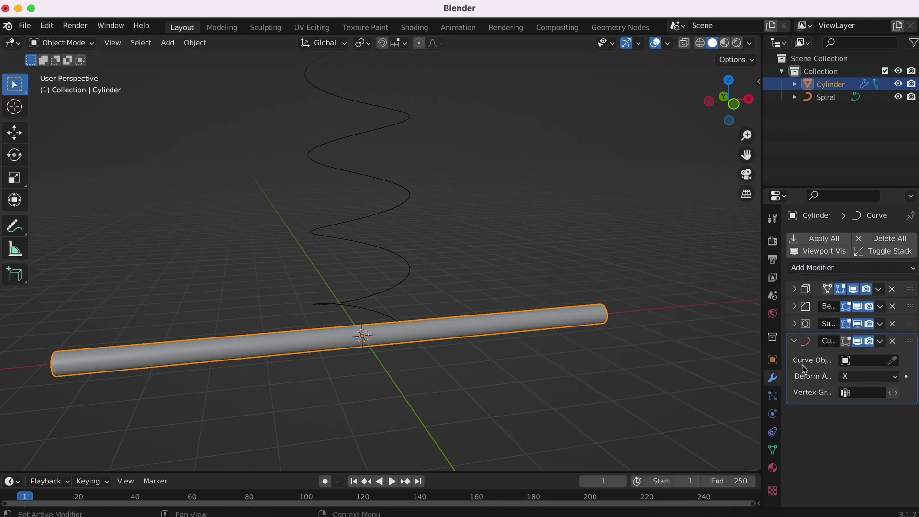
click(893, 360)
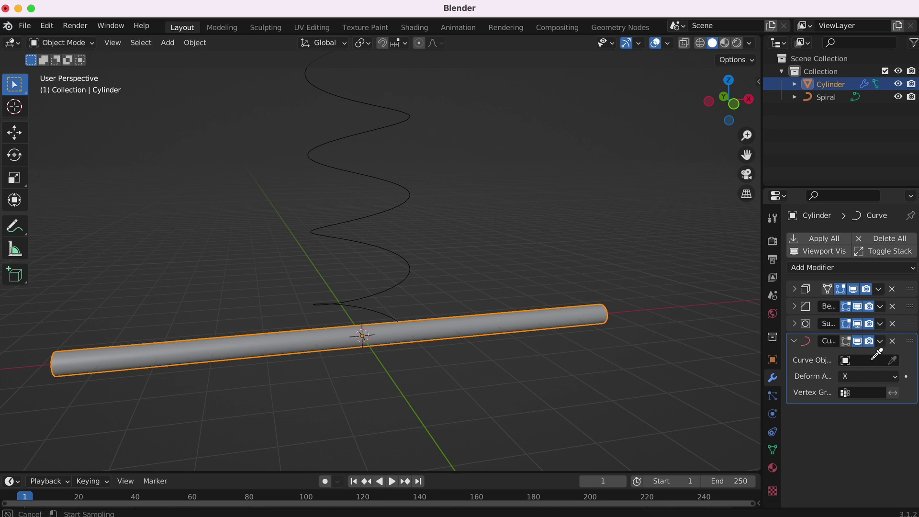
click(409, 196)
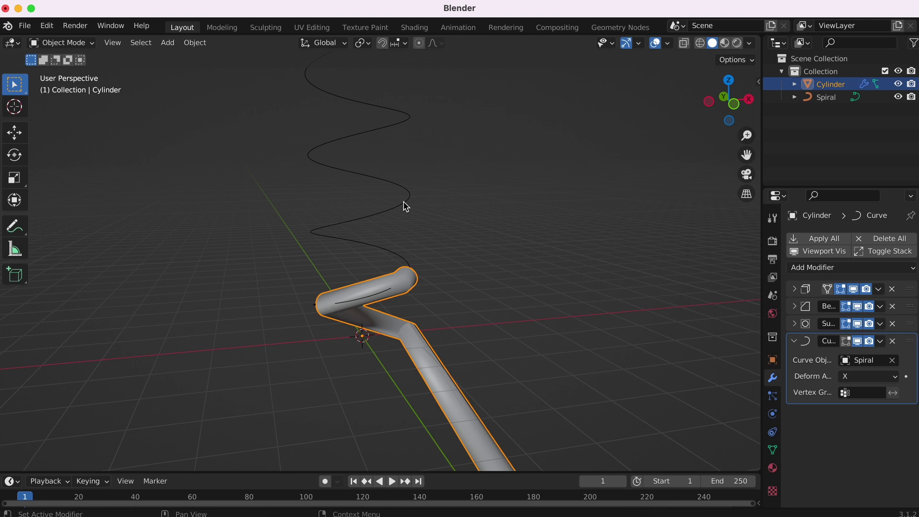
scroll(470, 291, left, 3)
scroll(469, 291, left, 4)
scroll(469, 291, left, 4)
scroll(469, 291, left, 3)
scroll(470, 291, left, 3)
scroll(470, 292, left, 3)
scroll(470, 291, left, 3)
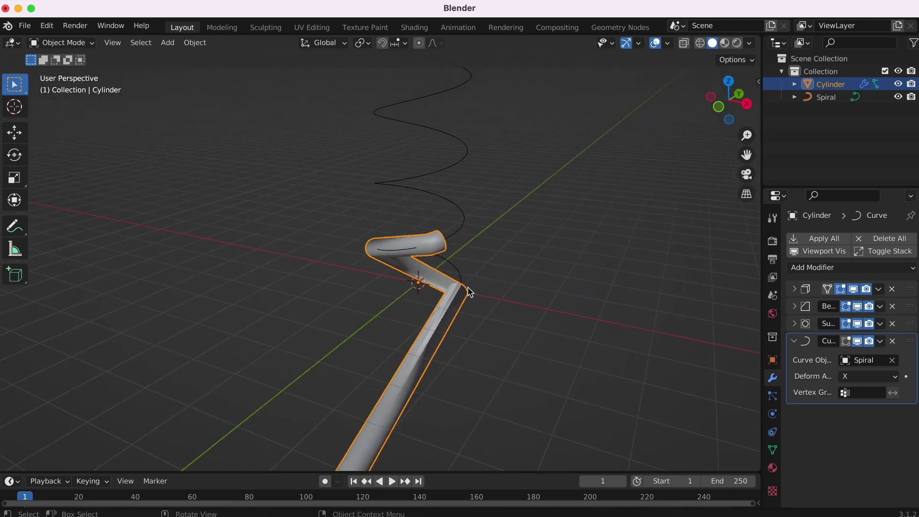
scroll(412, 354, left, 2)
scroll(413, 355, left, 5)
scroll(413, 353, left, 3)
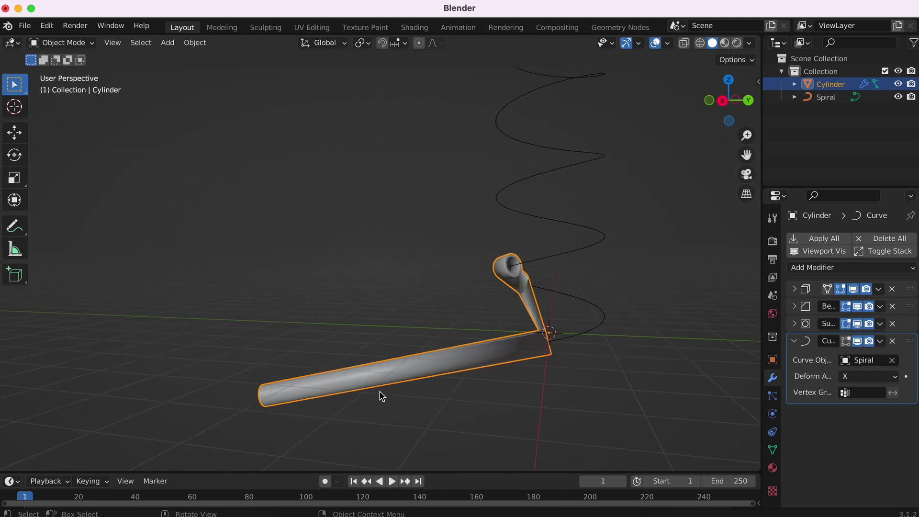
scroll(560, 339, left, 4)
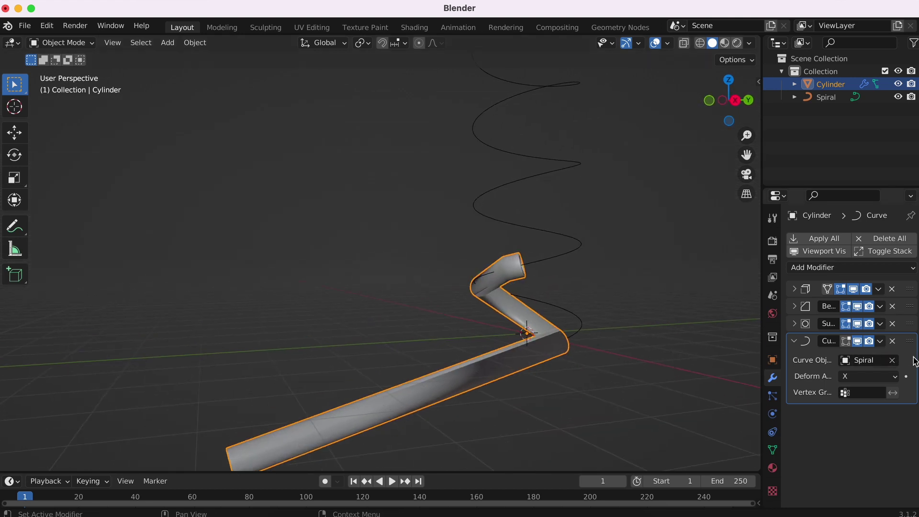
- Clear the Curve modifier's curve object so the tube stays straight
click(894, 360)
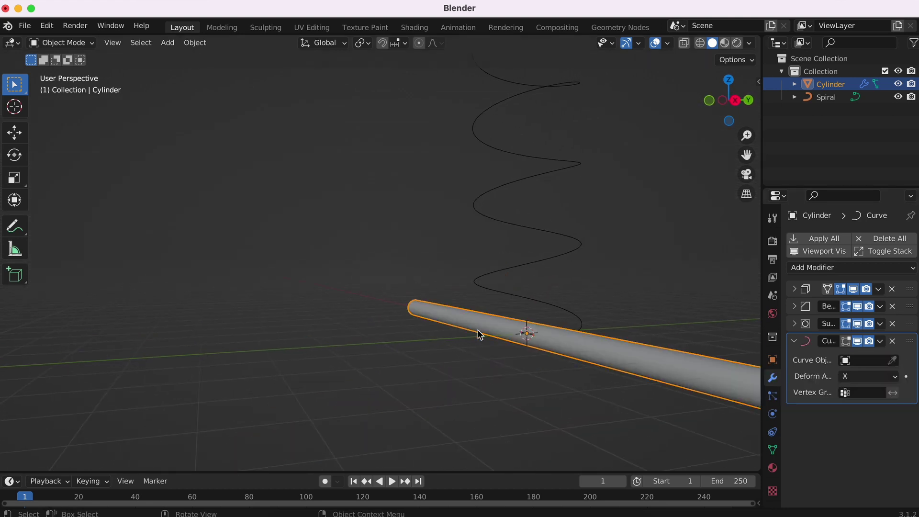
scroll(480, 333, left, 3)
scroll(481, 334, left, 3)
scroll(481, 334, left, 3)
scroll(479, 334, left, 3)
scroll(479, 334, left, 2)
scroll(489, 314, up, 2)
scroll(489, 314, up, 2)
scroll(490, 314, up, 3)
scroll(489, 314, up, 3)
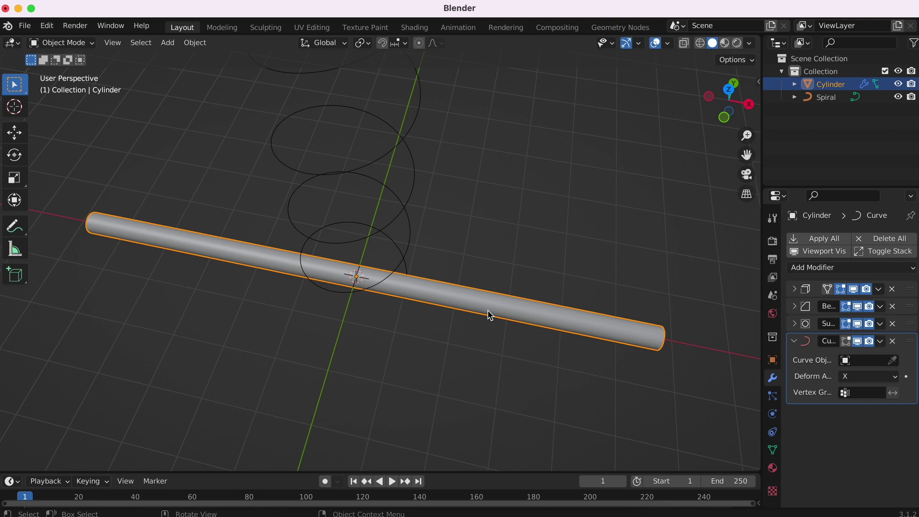
scroll(490, 315, down, 3)
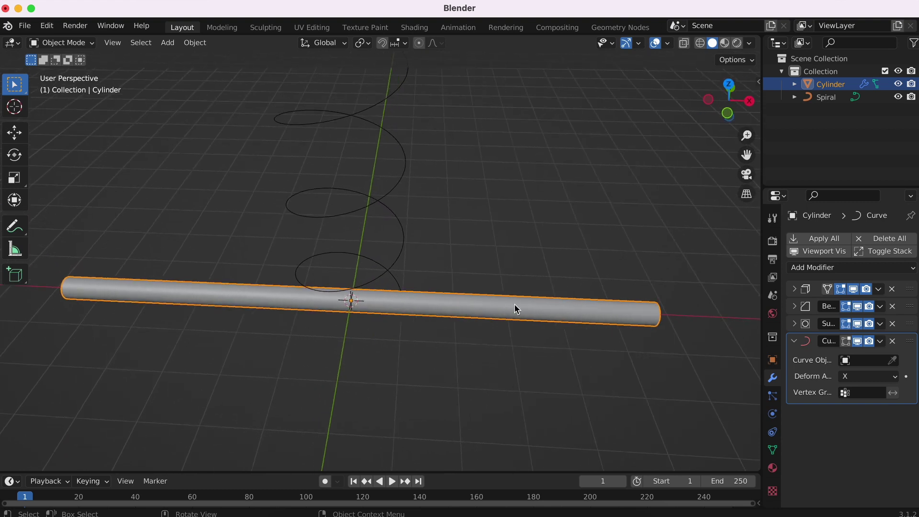
key(Tab)
- Loop cut the cylinder with 100 cuts, deselect, and return to Object Mode
scroll(448, 314, up, 1)
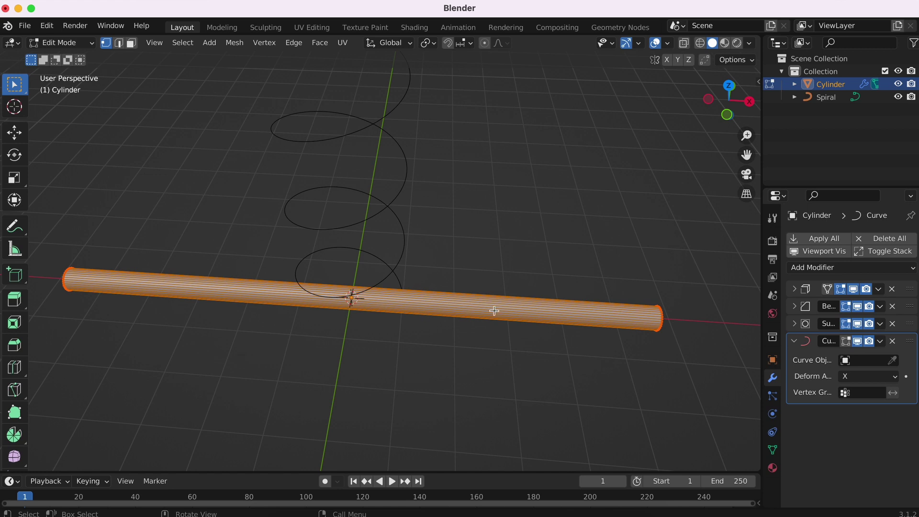
key(ctrl+r)
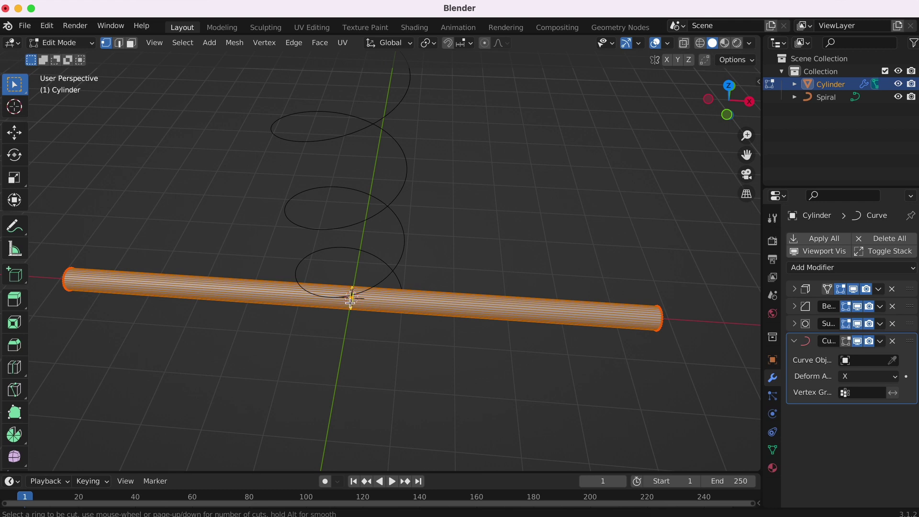
click(352, 298)
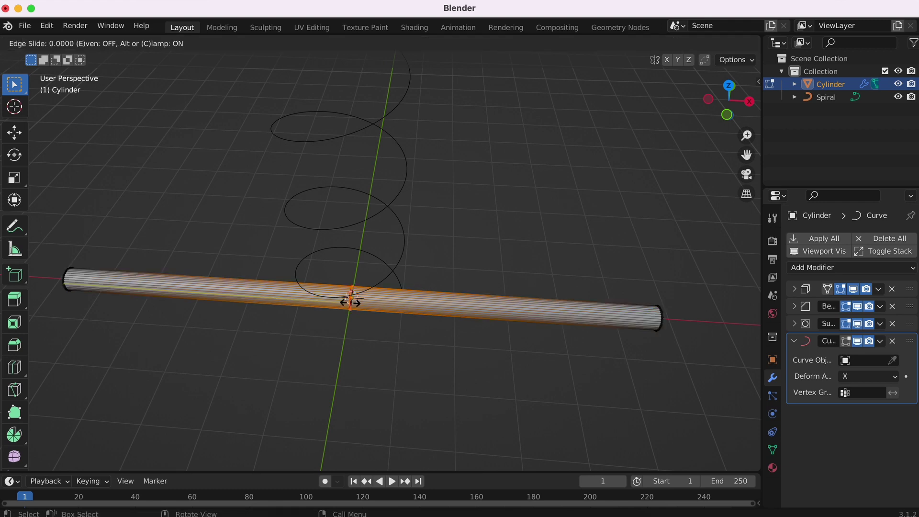
click(352, 300)
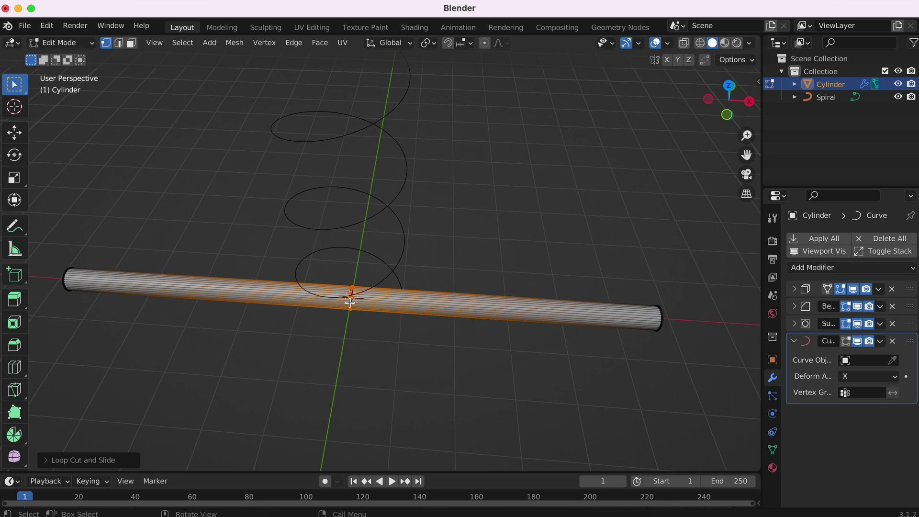
click(98, 461)
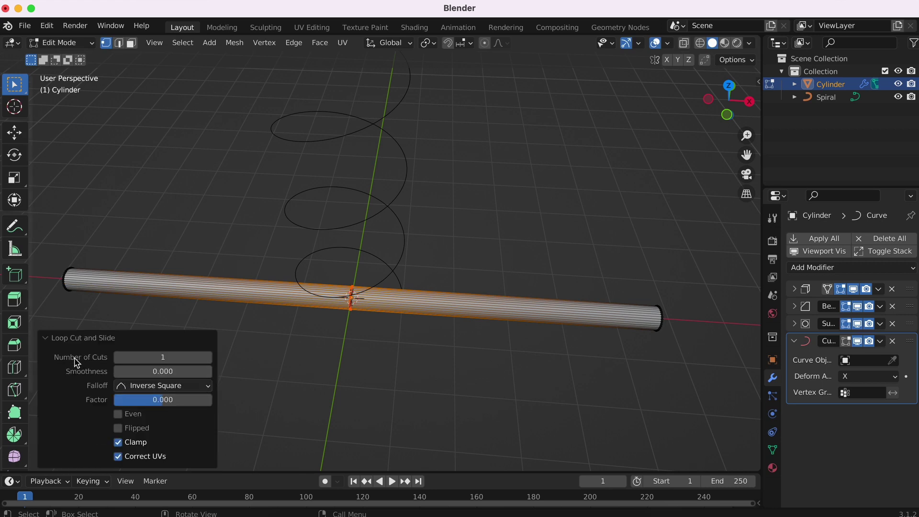
click(181, 355)
text(00)
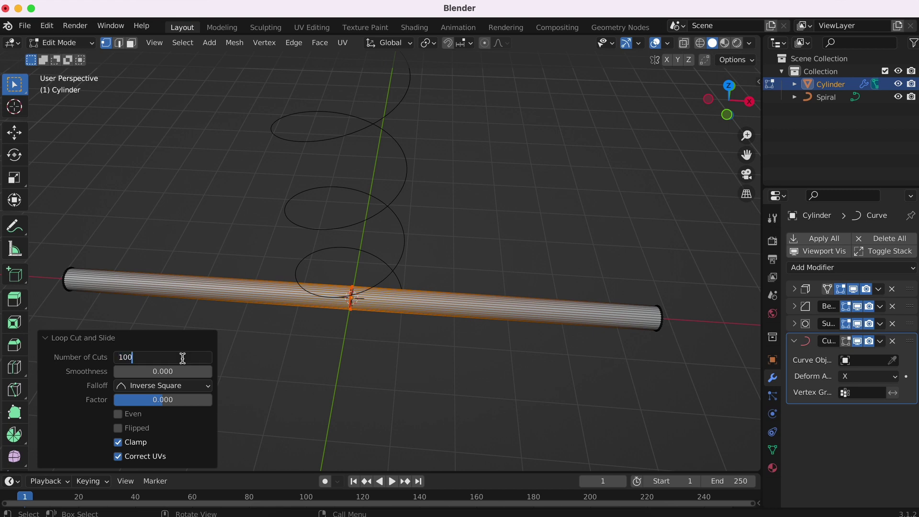
key(Return)
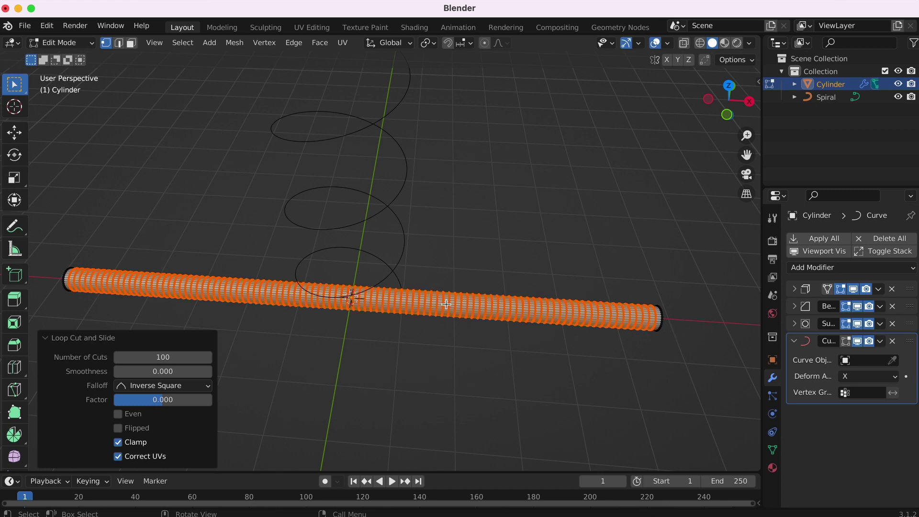
click(529, 240)
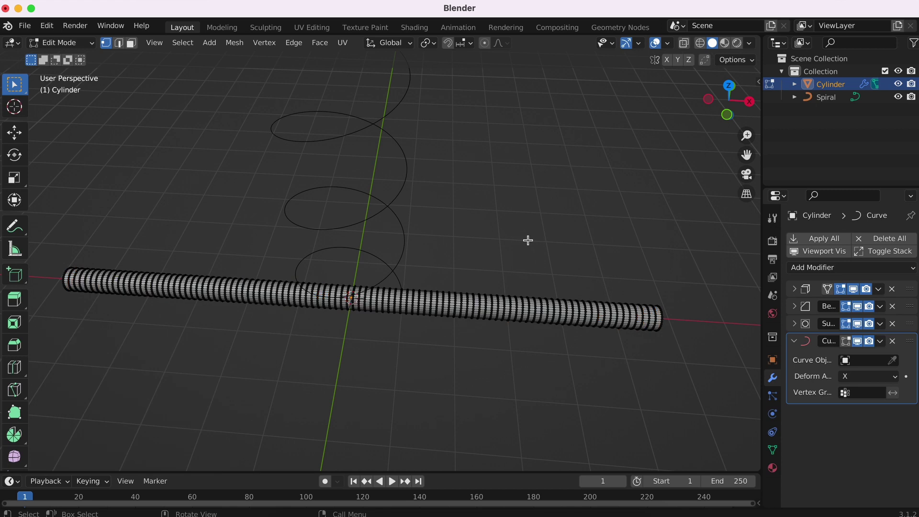
key(Tab)
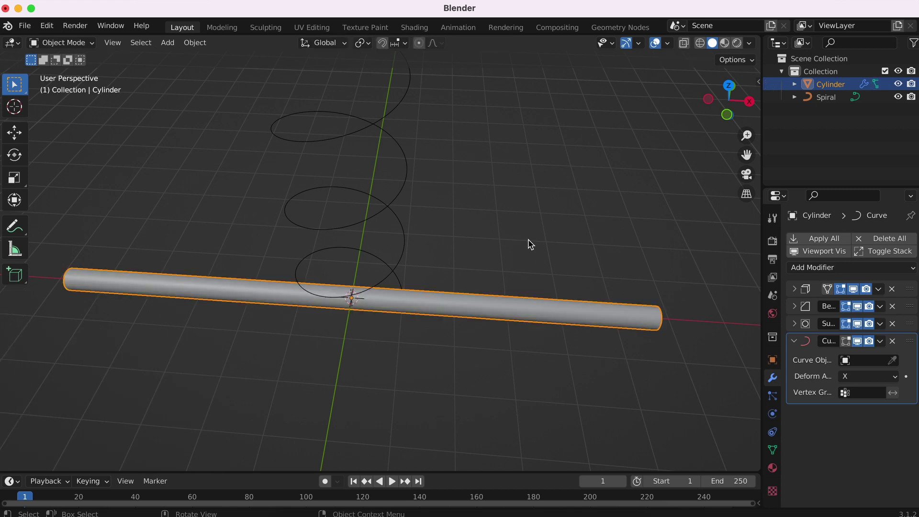
click(893, 362)
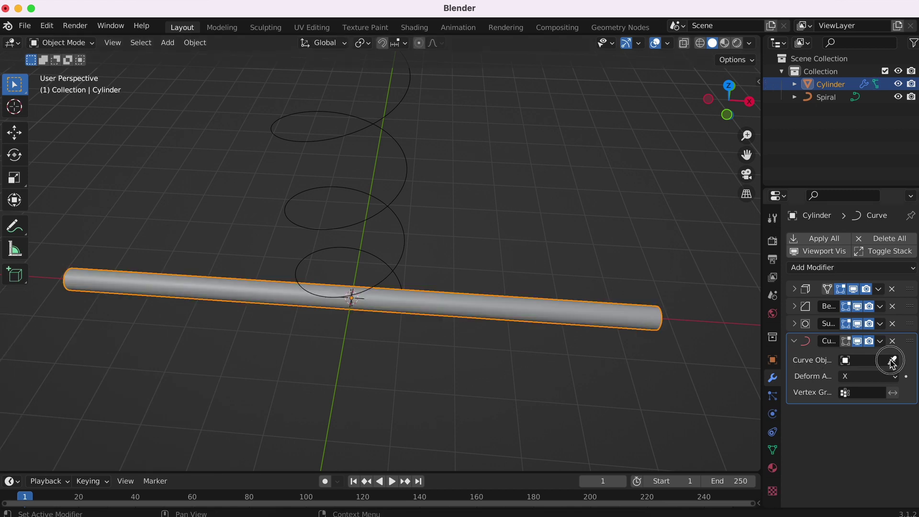
- Set Spiral as the Curve modifier's curve object, bending the tube into a hook
click(393, 203)
middle_drag(390, 205, 407, 310)
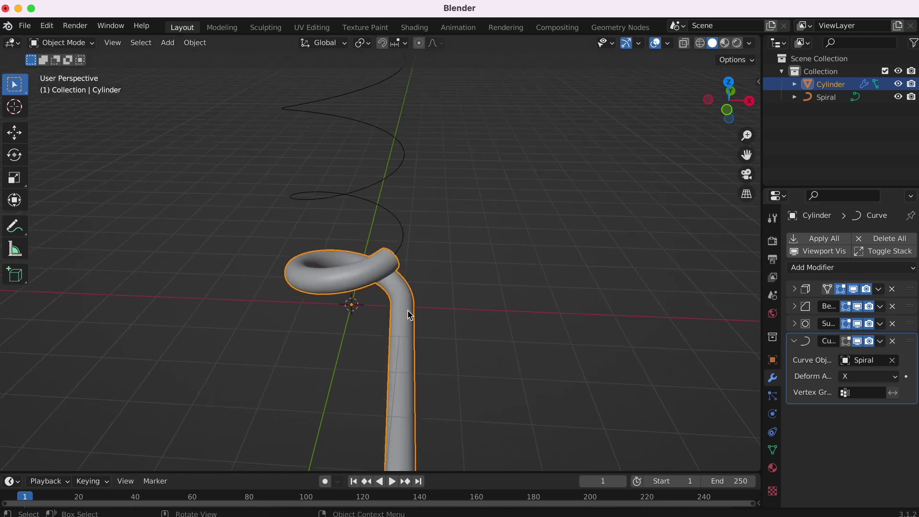
scroll(407, 310, left, 3)
scroll(407, 310, left, 3)
scroll(408, 310, left, 3)
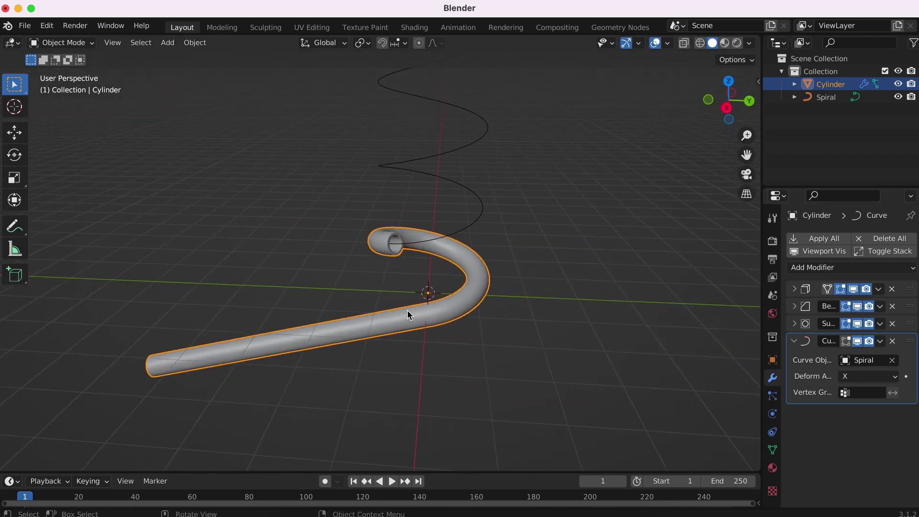
scroll(407, 309, left, 3)
- Collapse the Curve modifier panel
click(795, 340)
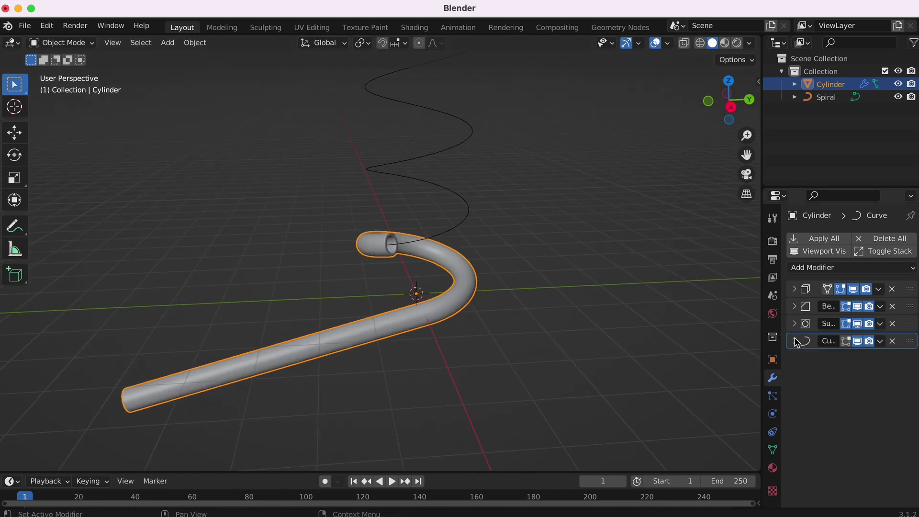
scroll(335, 321, left, 5)
scroll(336, 320, left, 5)
scroll(335, 321, left, 5)
scroll(335, 320, left, 5)
scroll(335, 321, left, 5)
scroll(335, 320, left, 3)
scroll(335, 320, left, 5)
scroll(410, 268, left, 3)
scroll(375, 330, left, 5)
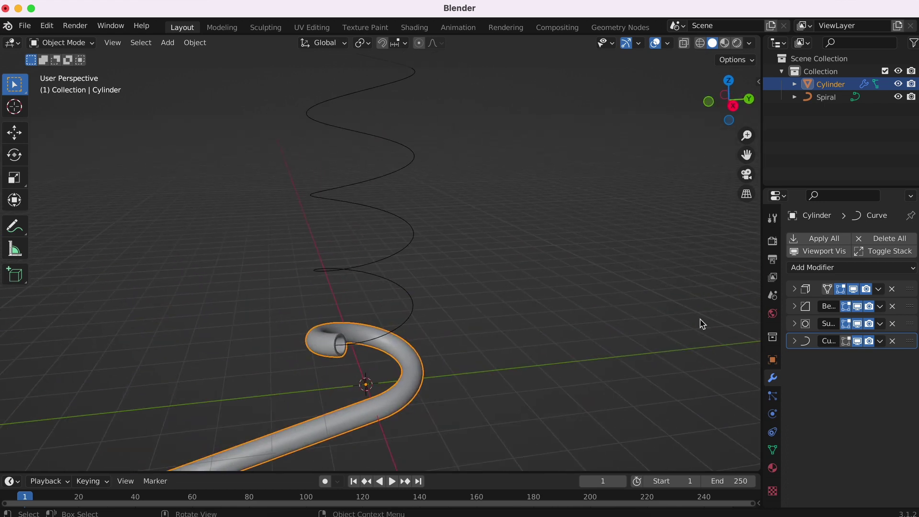
scroll(383, 360, left, 3)
scroll(383, 359, left, 5)
scroll(386, 359, left, 2)
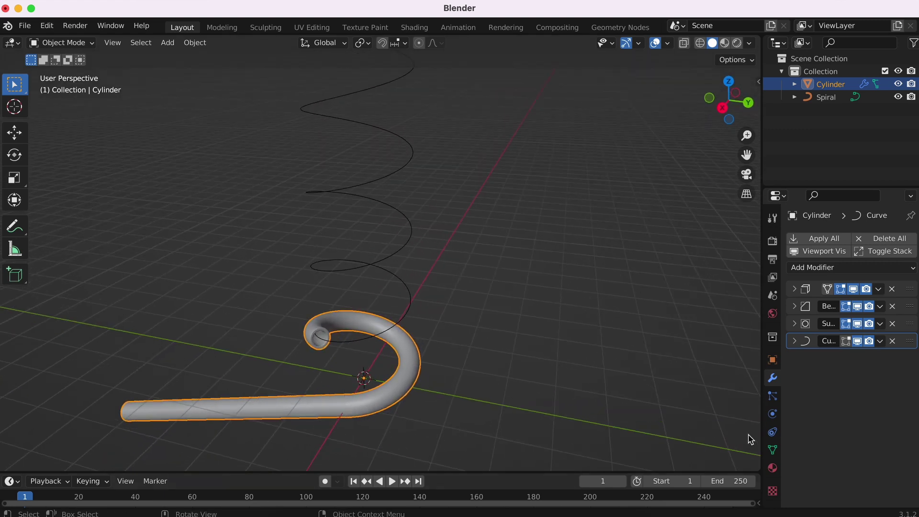
- Slide the tube along the spiral by changing the cylinder's Location X in Object properties
click(773, 360)
drag(862, 279, 909, 279)
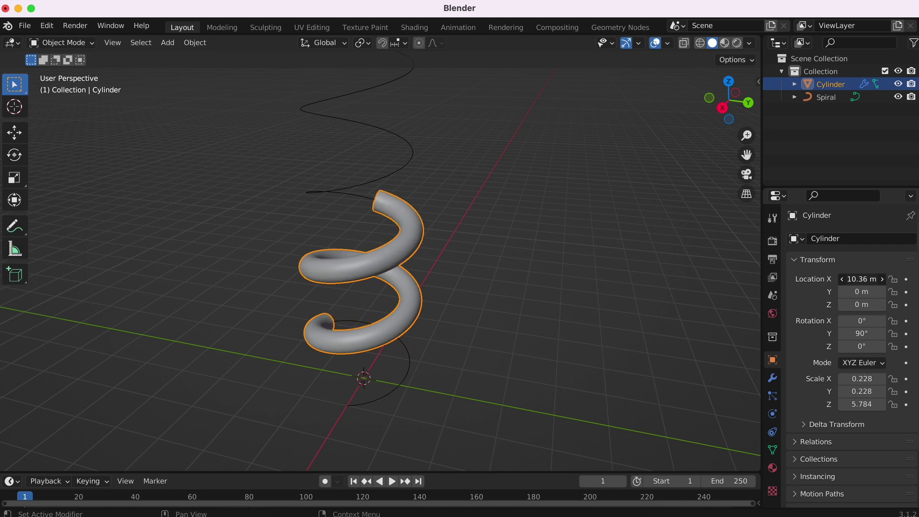
drag(862, 278, 891, 279)
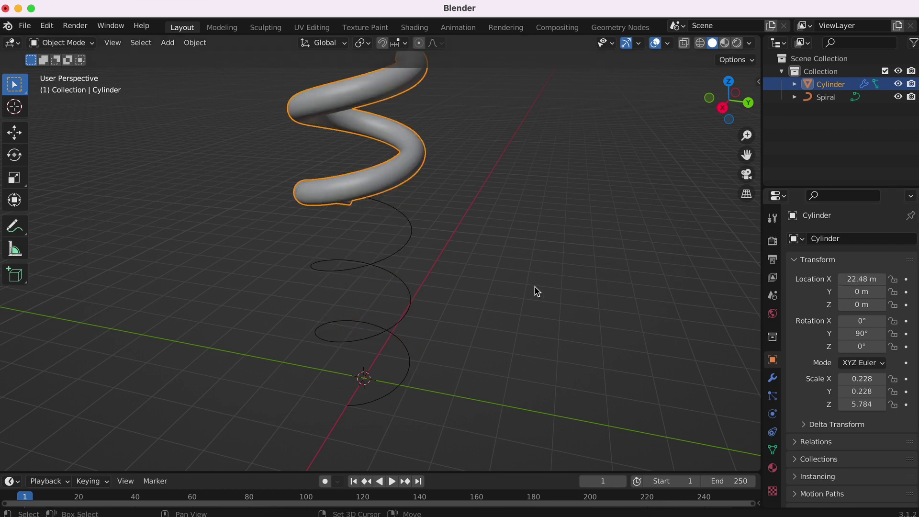
scroll(538, 291, down, 3)
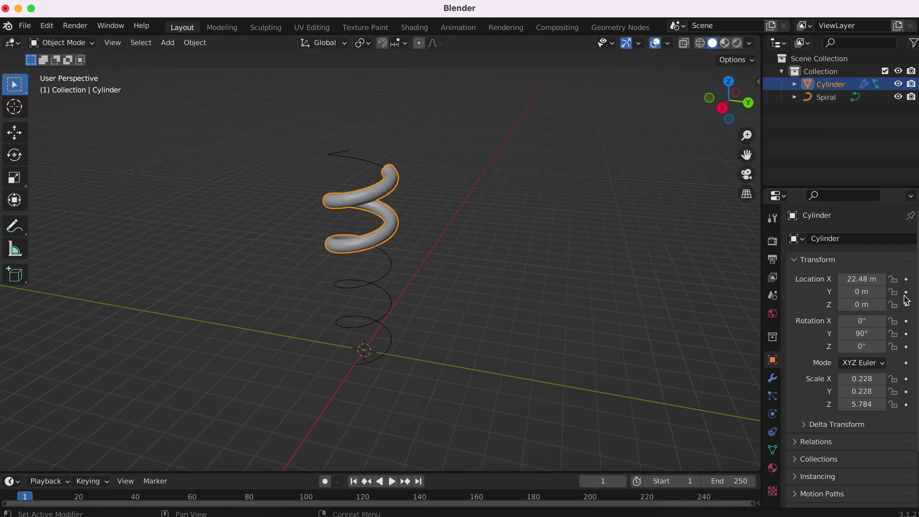
mouse_move(863, 279)
mouse_down()
mouse_move(877, 279)
mouse_move(847, 278)
mouse_up()
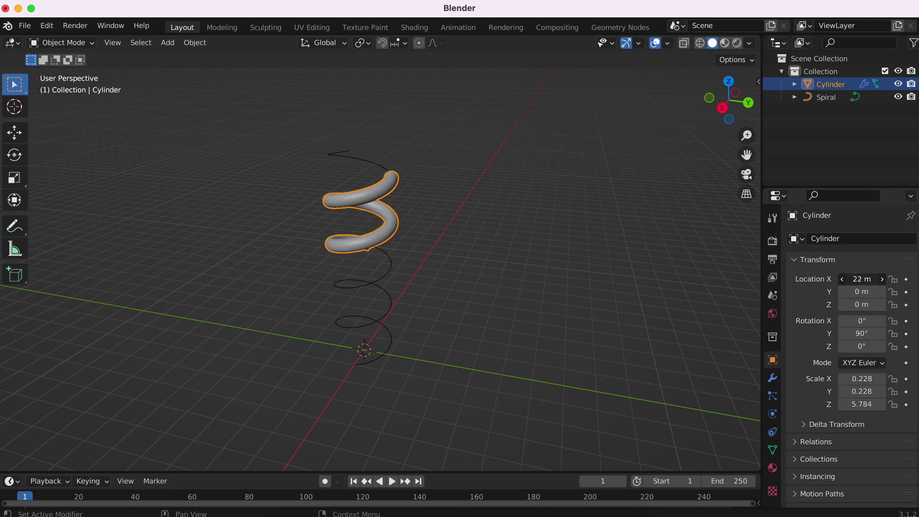
- Move the cylinder along the X axis and settle its Location X at 20.22 m
key(g)
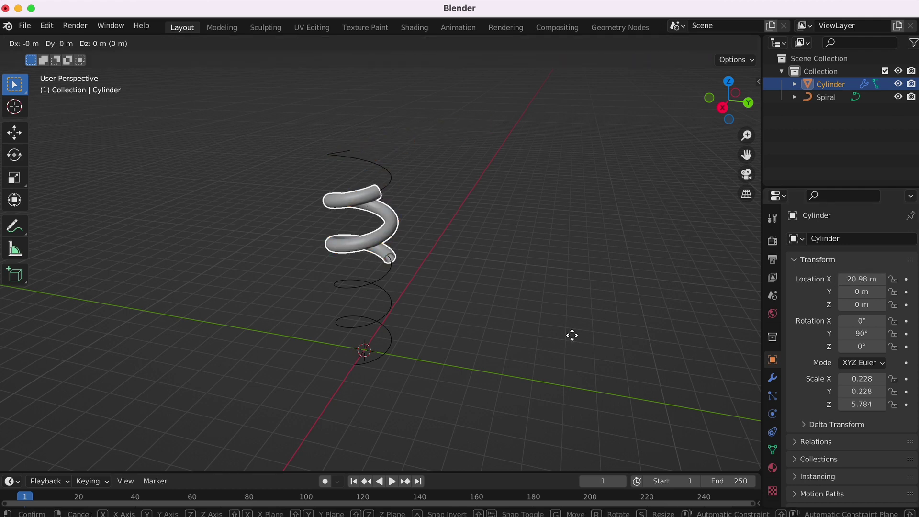
key(x)
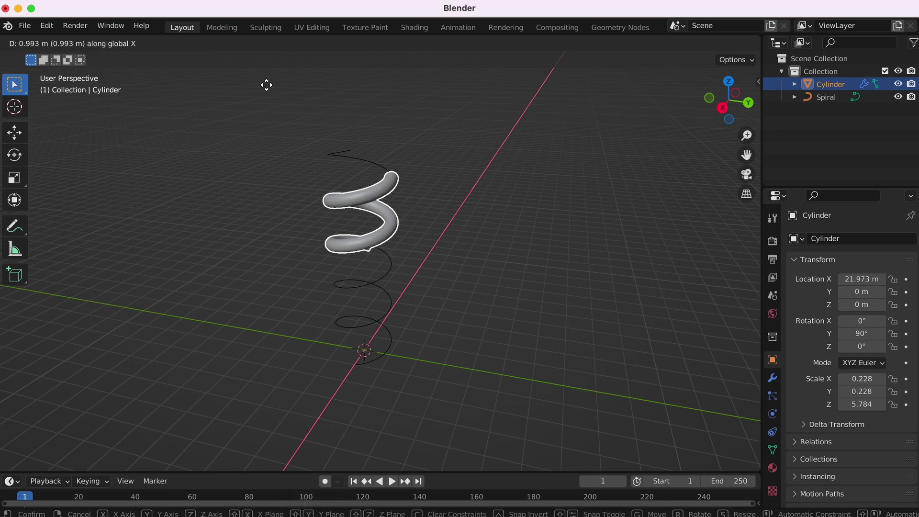
click(86, 232)
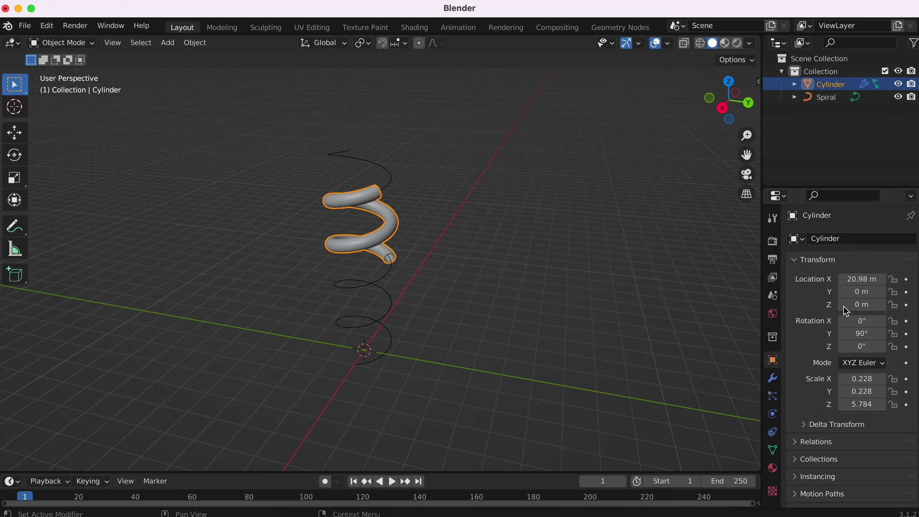
mouse_move(862, 278)
mouse_down()
mouse_move(842, 278)
mouse_move(860, 278)
mouse_up()
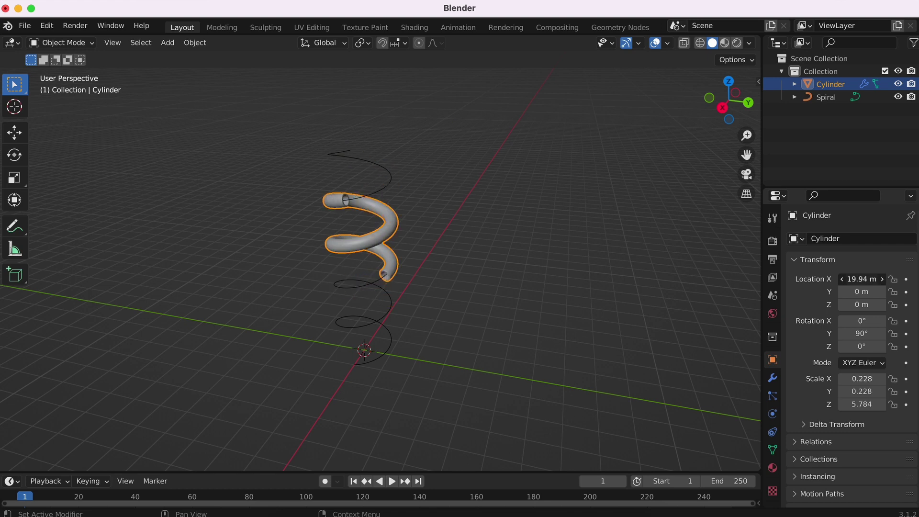
drag(860, 279, 862, 279)
scroll(359, 323, up, 3)
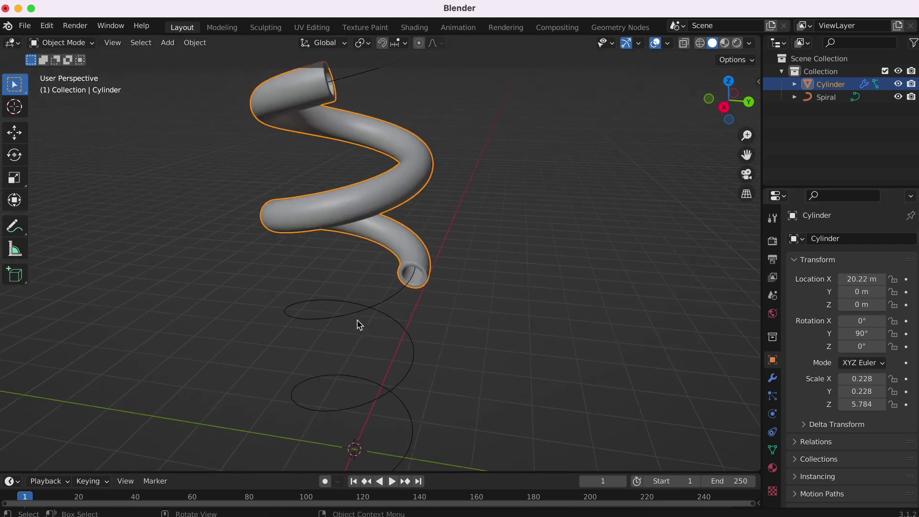
scroll(359, 323, down, 3)
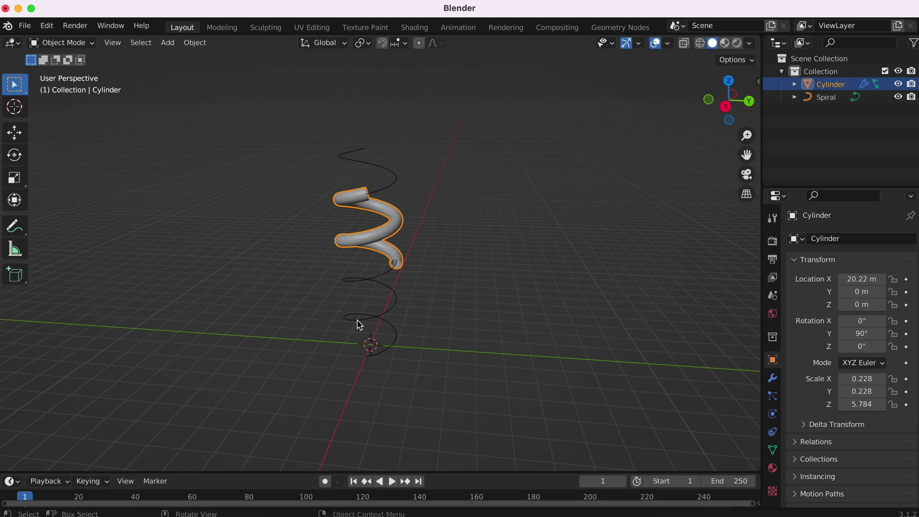
scroll(360, 325, down, 2)
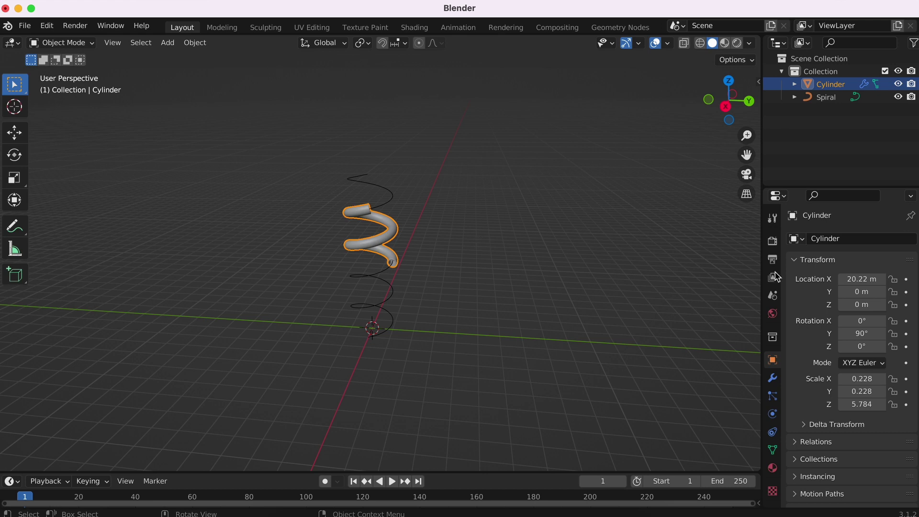
- Set the render engine to Cycles with GPU Compute as the device
click(773, 242)
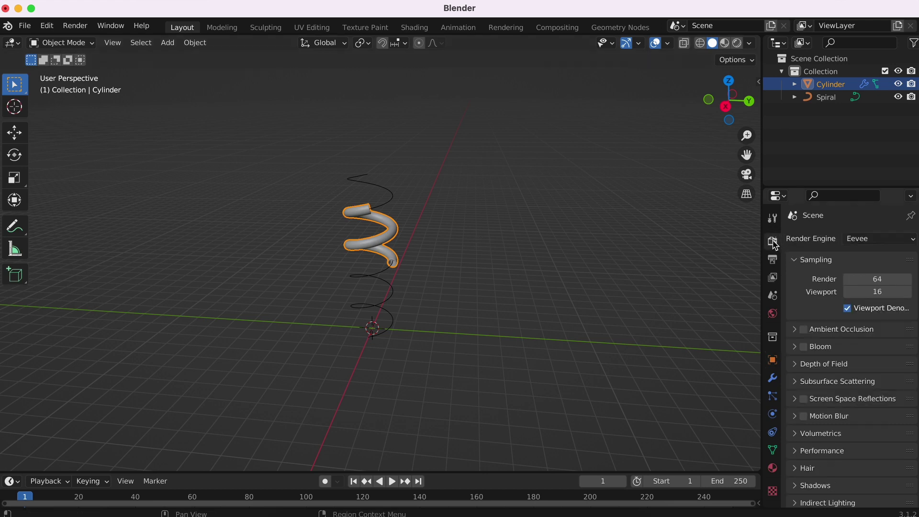
click(877, 239)
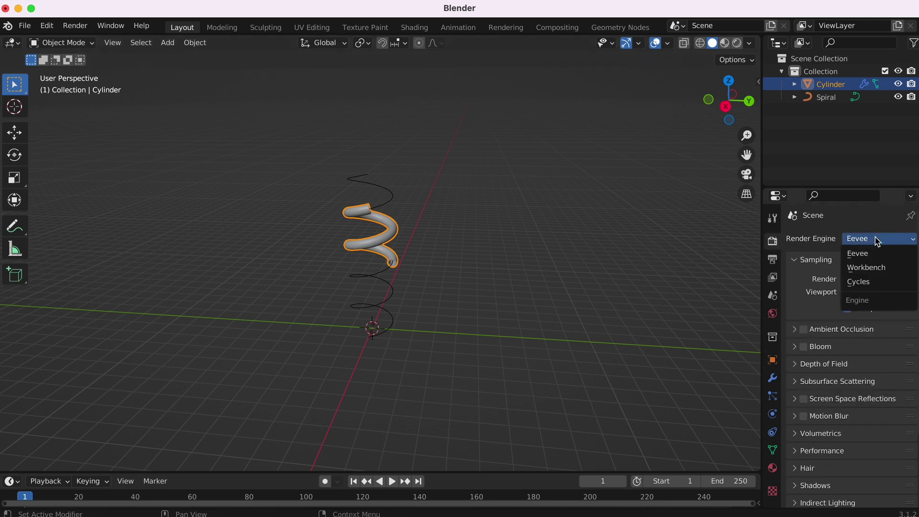
click(862, 285)
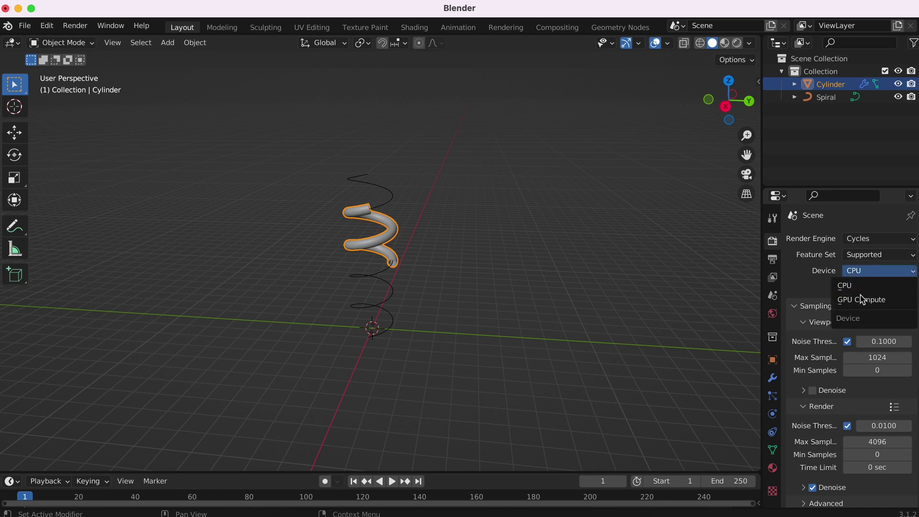
click(863, 301)
middle_drag(345, 272, 348, 277)
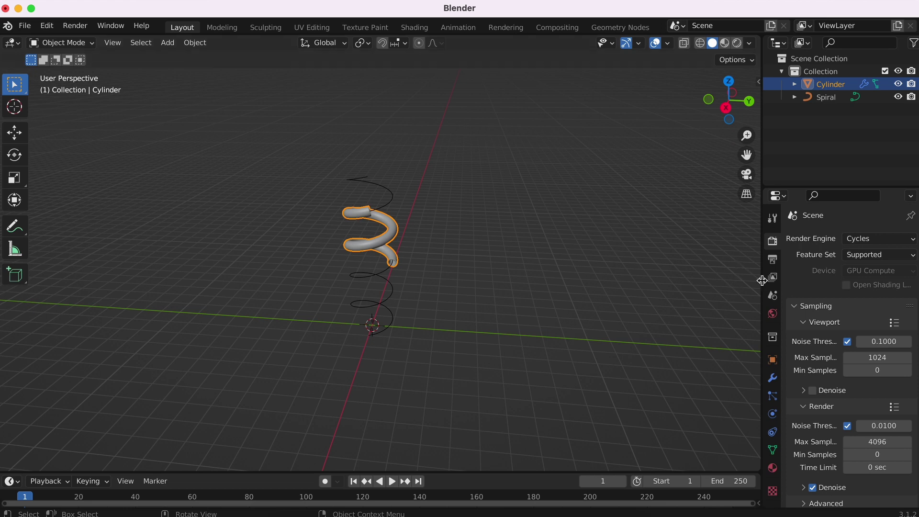
- Show the World settings, preview the scene rendered, then return to Solid shading
click(773, 315)
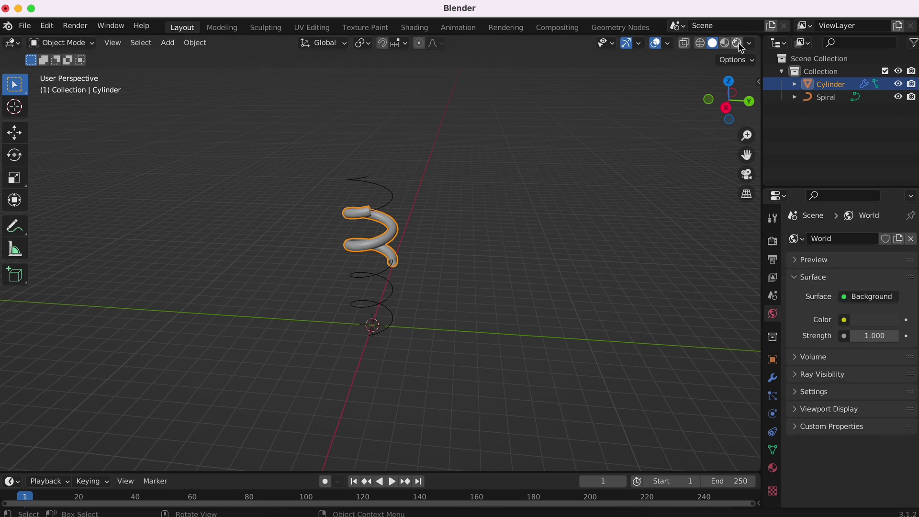
click(740, 46)
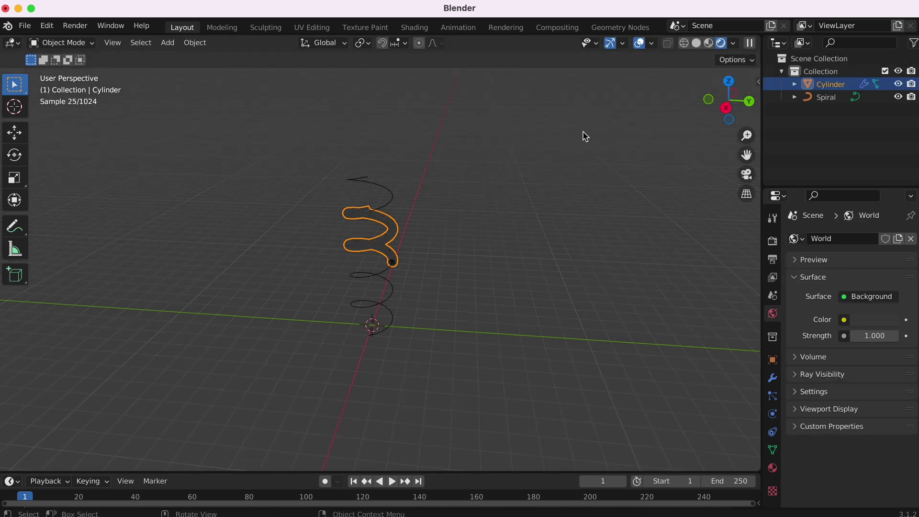
scroll(417, 197, left, 5)
scroll(416, 197, left, 2)
click(390, 281)
scroll(390, 281, down, 4)
scroll(392, 283, left, 4)
scroll(391, 283, left, 1)
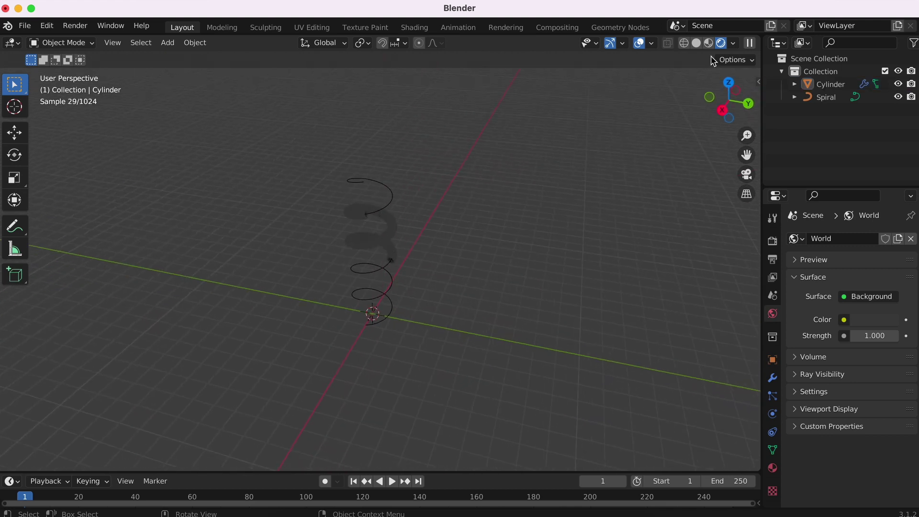
click(699, 44)
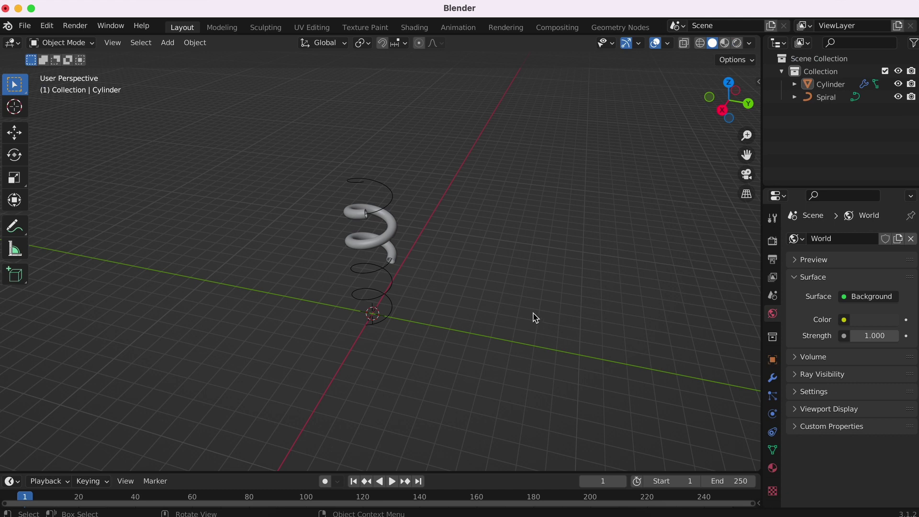
click(436, 511)
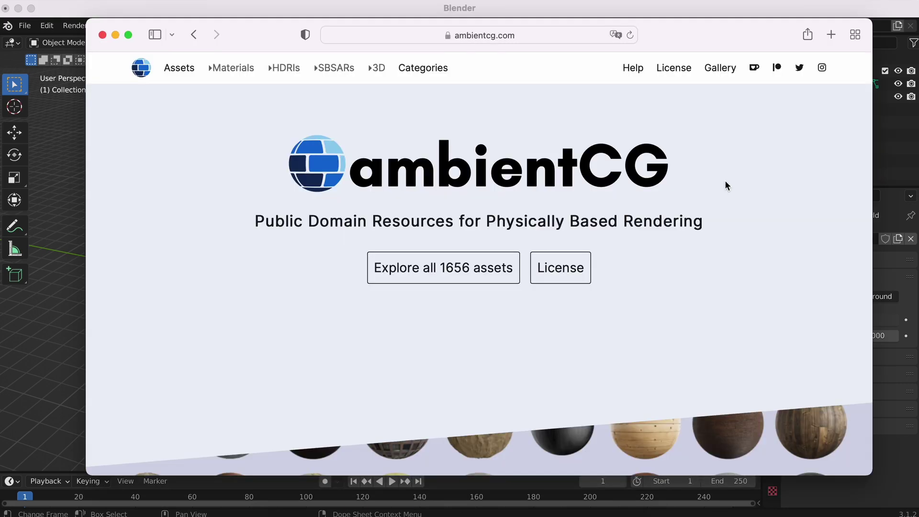
- Search ambientCG's HDRI collection for 'christmas'
click(283, 68)
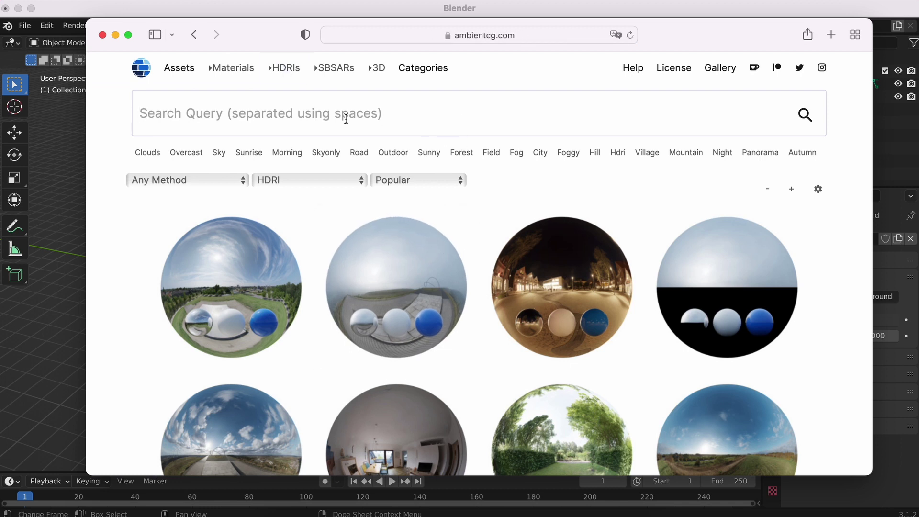
text(chri)
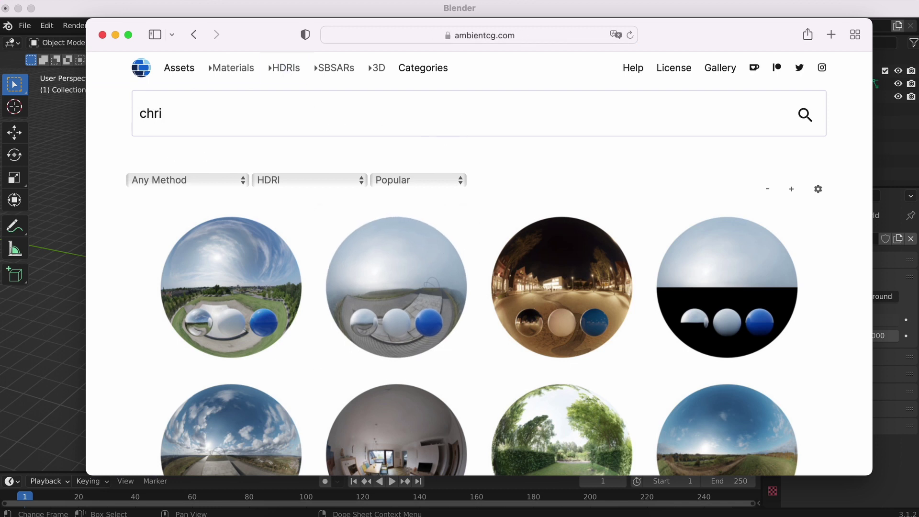
text(stmas)
key(Return)
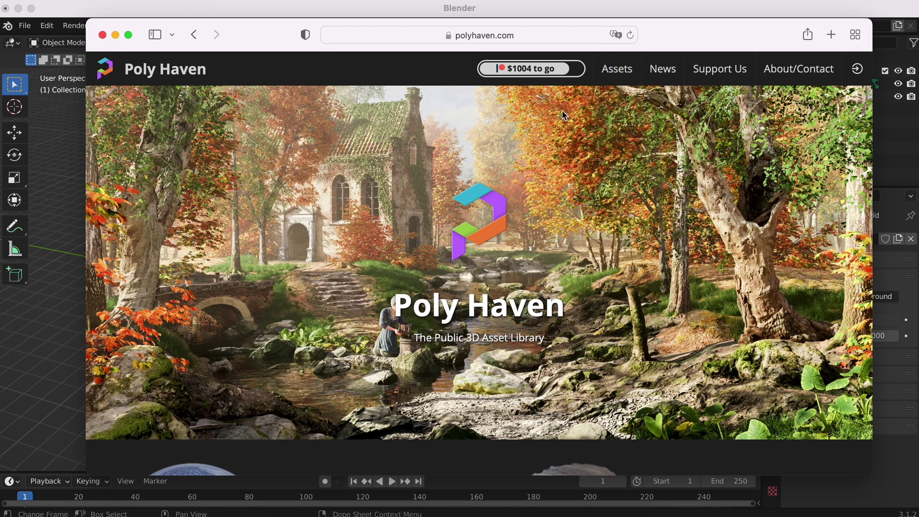
- Find the Christmas Photo Studio 05 HDRI on Poly Haven and download it at 1K
scroll(586, 238, down, 5)
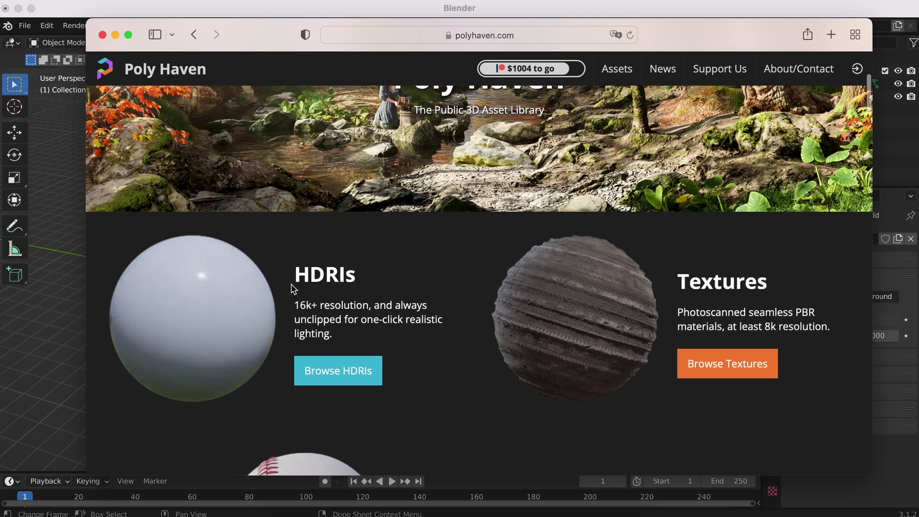
click(357, 376)
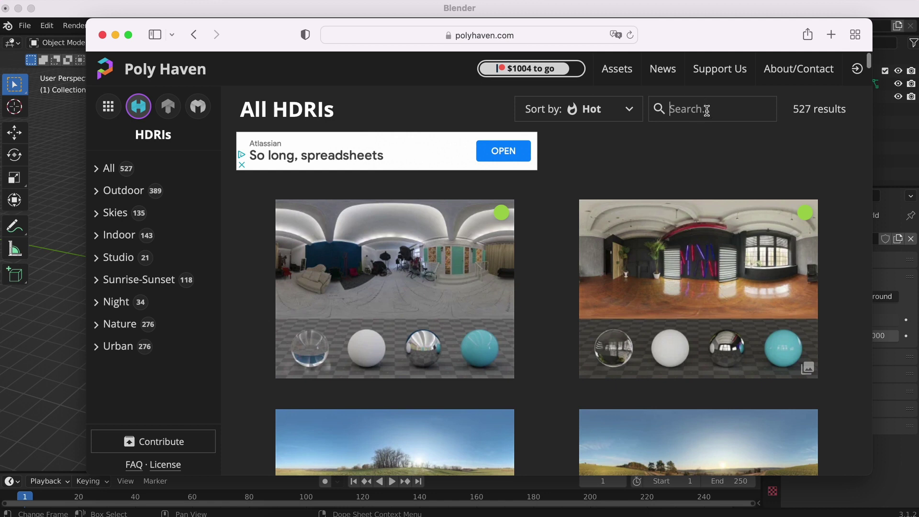
text(christmas)
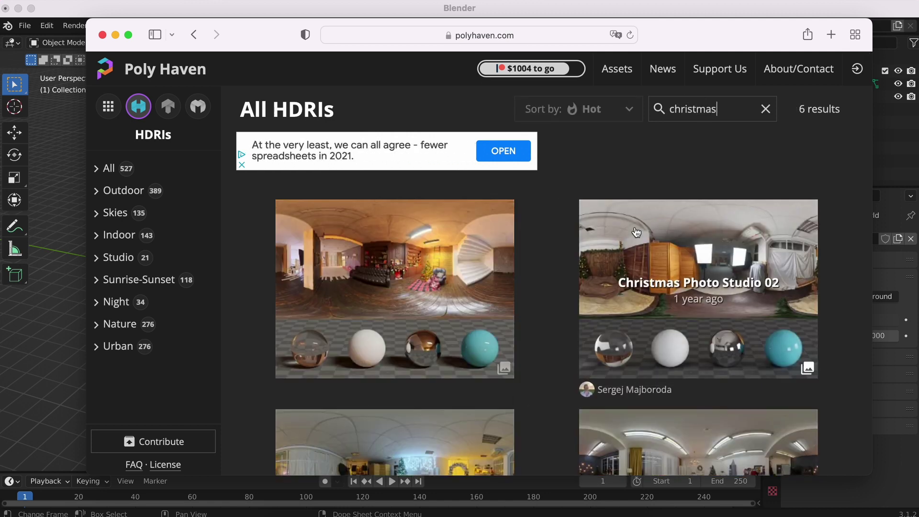
scroll(636, 232, down, 1)
scroll(479, 287, down, 5)
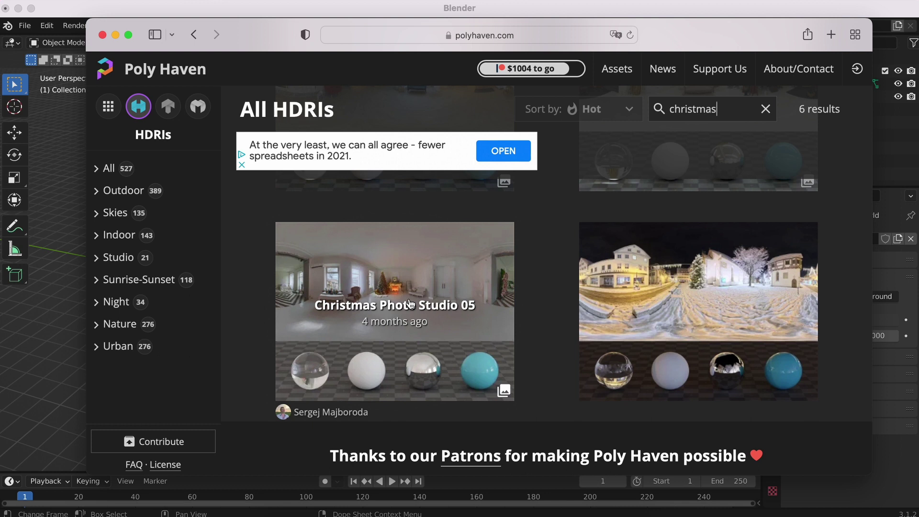
click(405, 280)
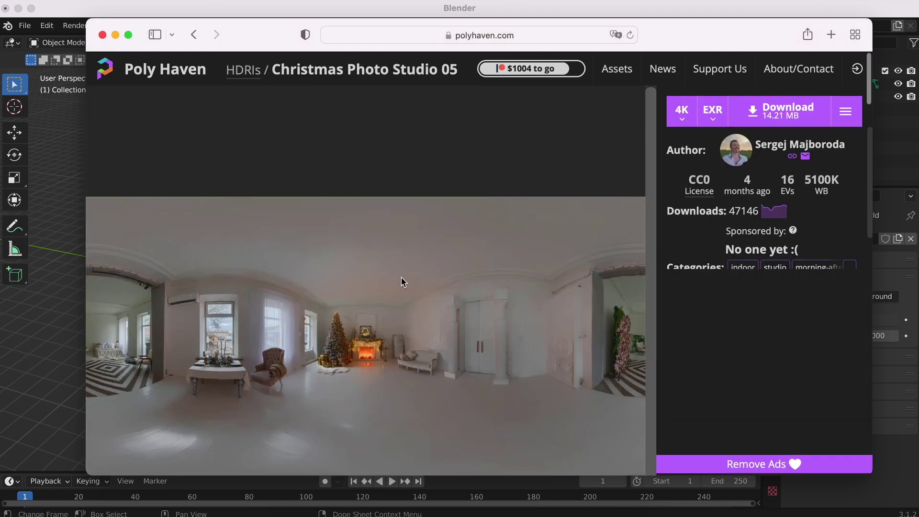
click(685, 115)
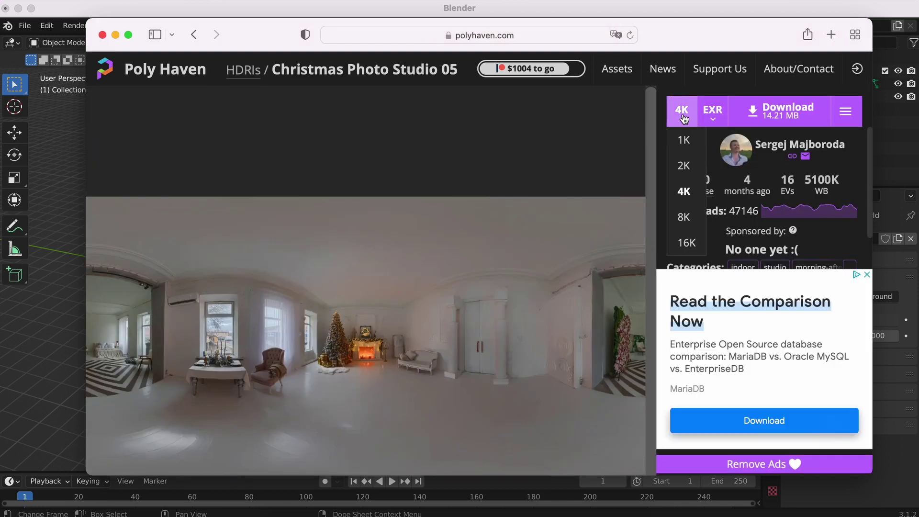
click(688, 148)
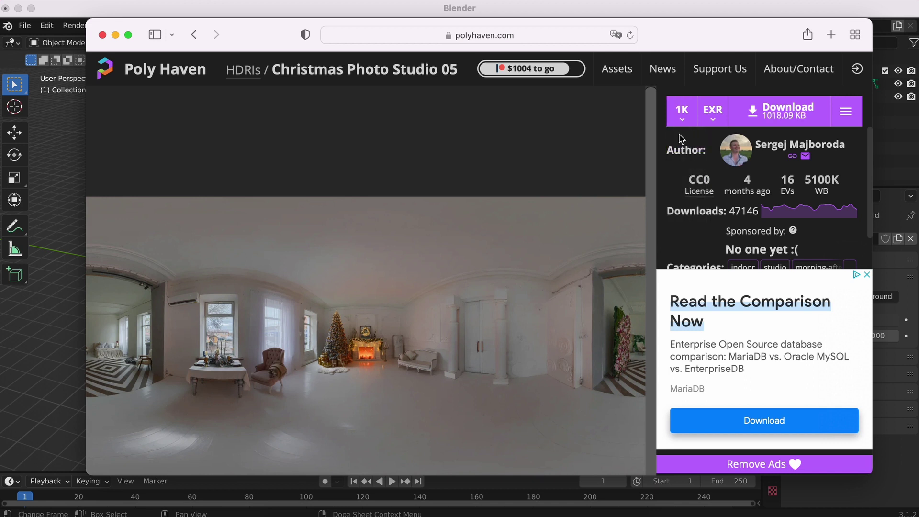
click(793, 110)
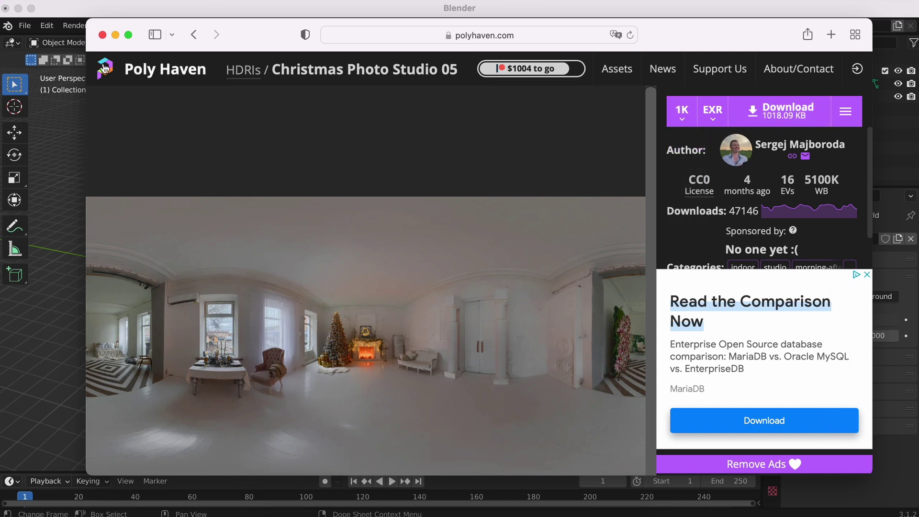
- Switch back to Blender and bring the World surface settings into view
key(super+Tab)
scroll(509, 362, right, 2)
scroll(509, 362, right, 3)
scroll(509, 362, right, 3)
scroll(510, 361, right, 3)
ctrl+scroll(509, 361, up, 3)
ctrl+scroll(509, 361, up, 2)
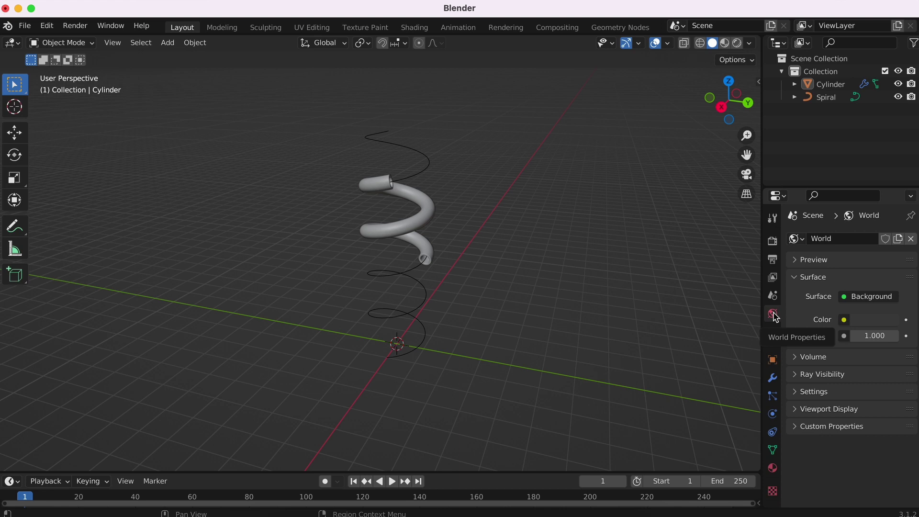
- Feed the World Color with an Environment Texture loading christmas_photo_studio_05_1k.exr
click(845, 320)
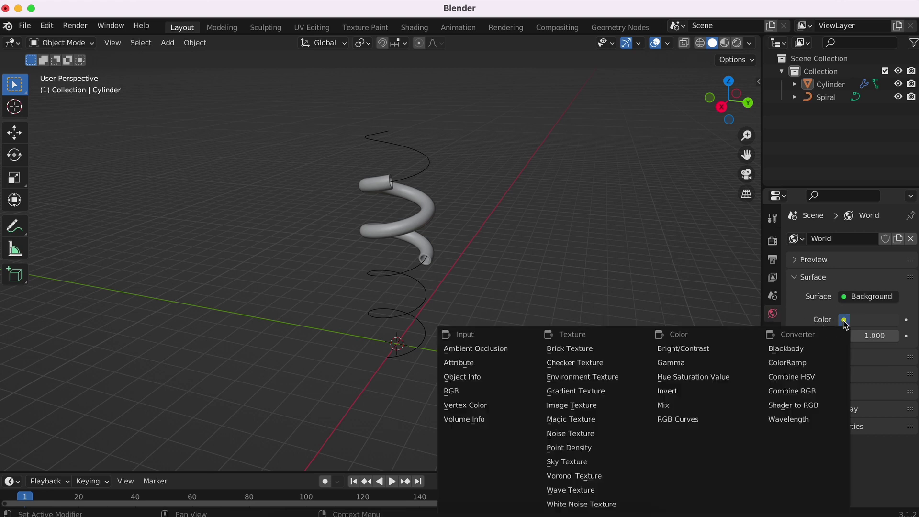
click(614, 380)
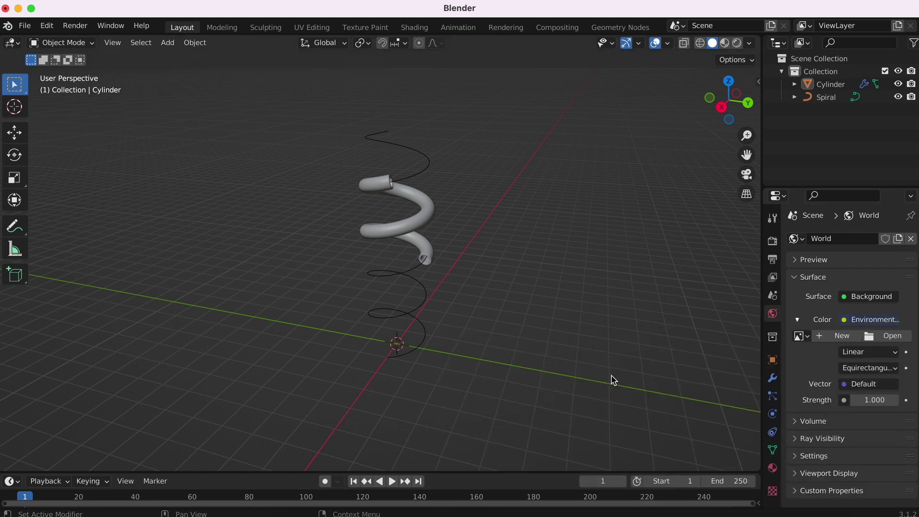
click(893, 337)
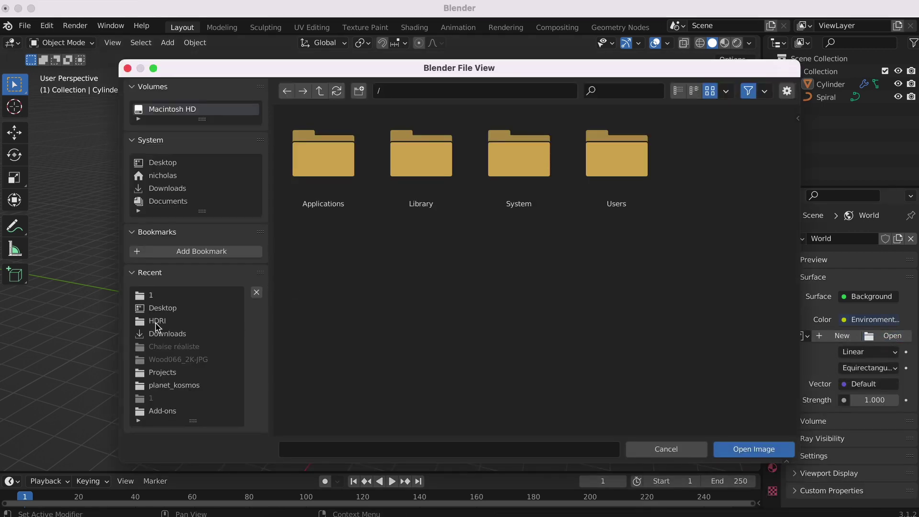
click(157, 322)
click(624, 163)
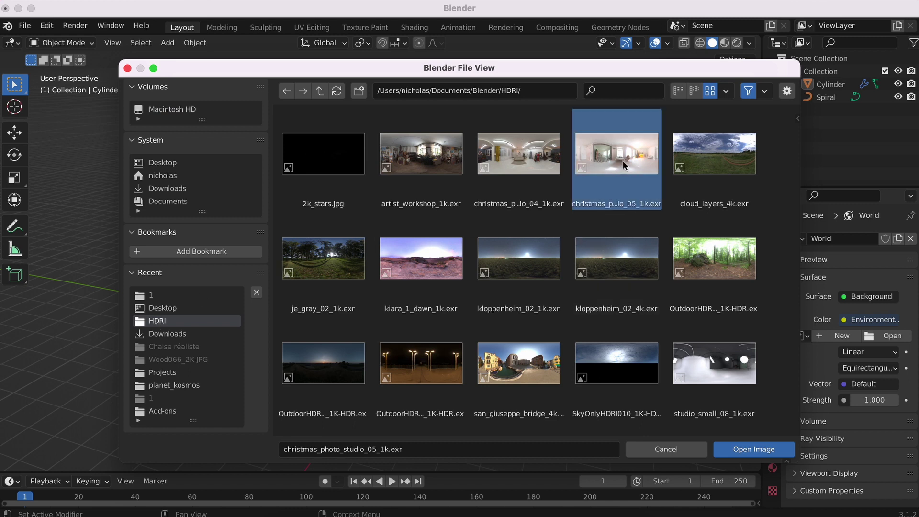
click(752, 449)
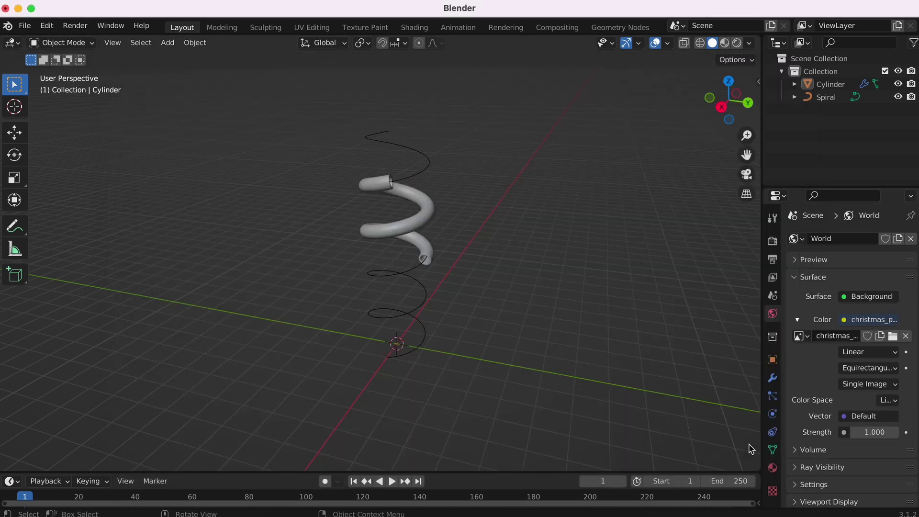
- Preview the HDRI-lit scene in Rendered shading, then return the viewport to Solid
click(738, 44)
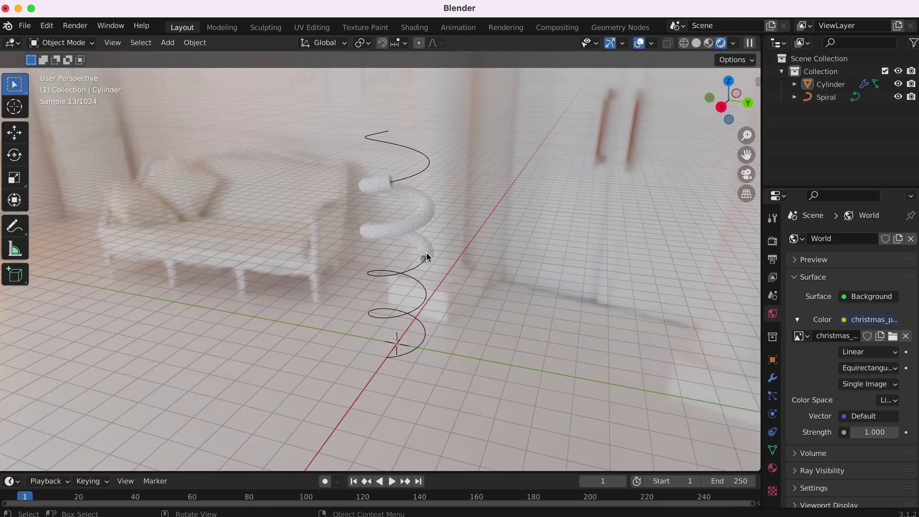
scroll(508, 264, up, 5)
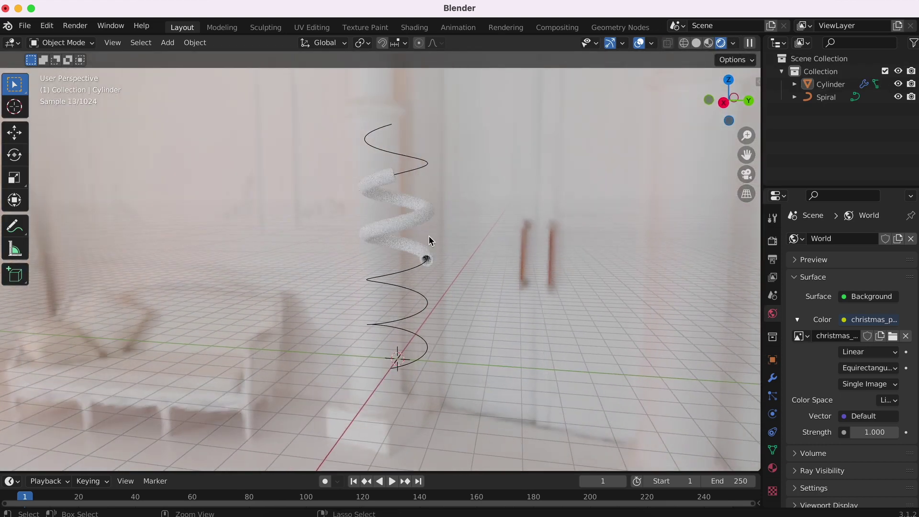
ctrl+scroll(429, 236, up, 3)
ctrl+scroll(429, 236, up, 2)
ctrl+scroll(429, 236, up, 2)
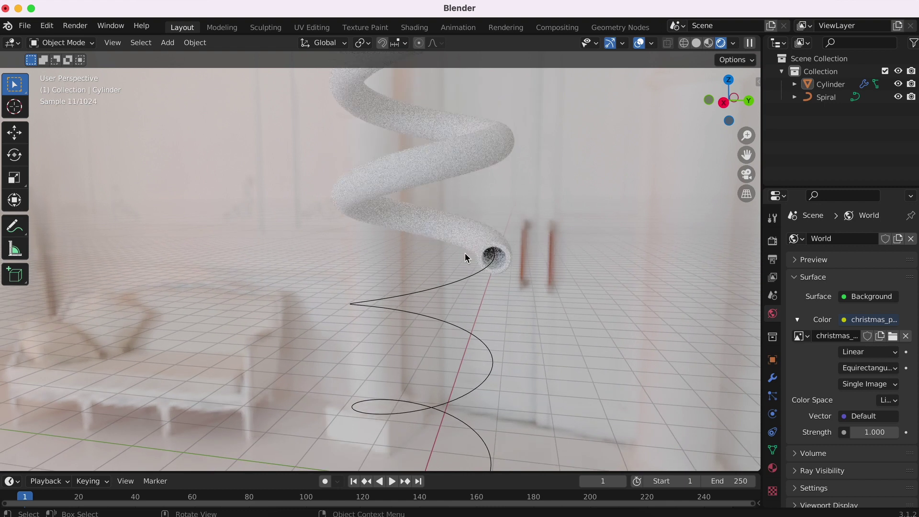
scroll(625, 261, down, 4)
scroll(625, 261, down, 3)
scroll(624, 261, down, 2)
scroll(625, 258, up, 3)
scroll(625, 258, up, 1)
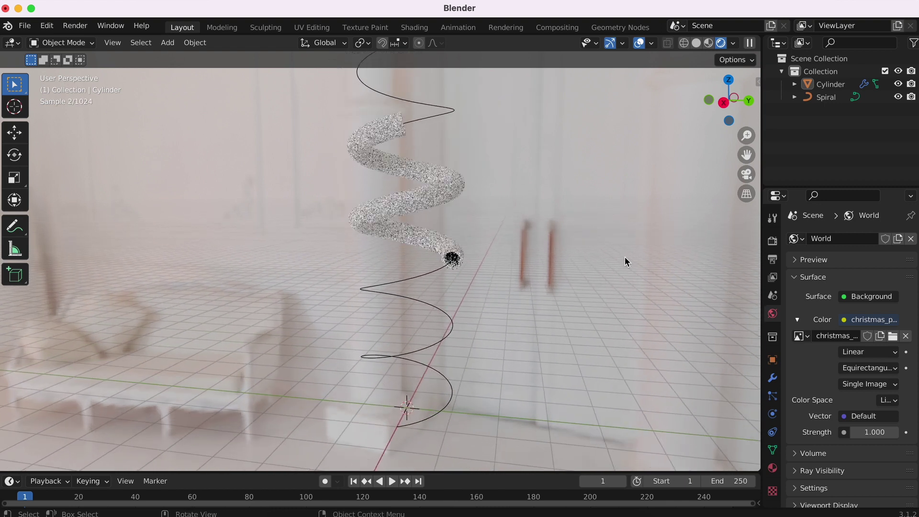
click(441, 188)
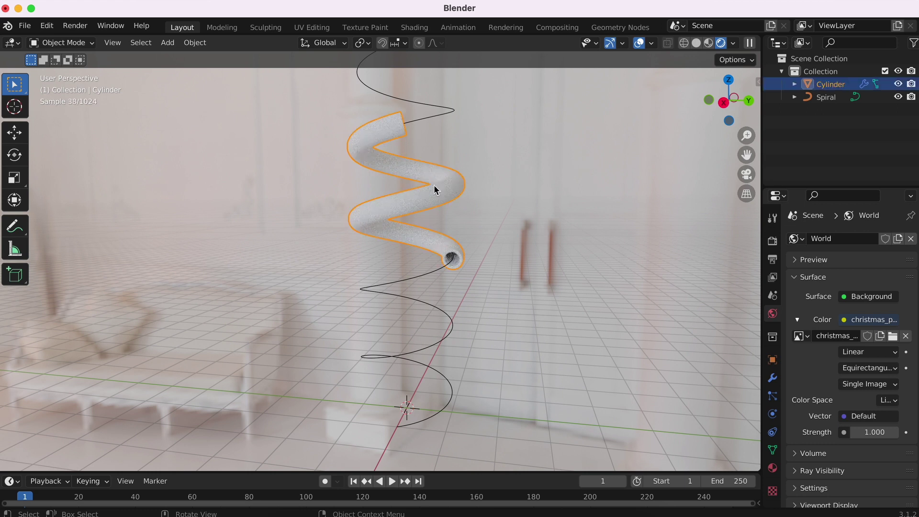
click(697, 43)
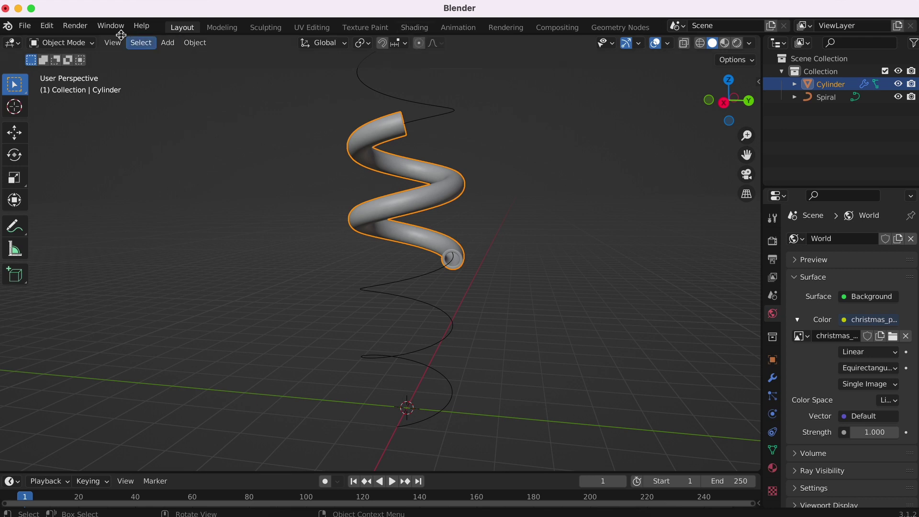
click(27, 27)
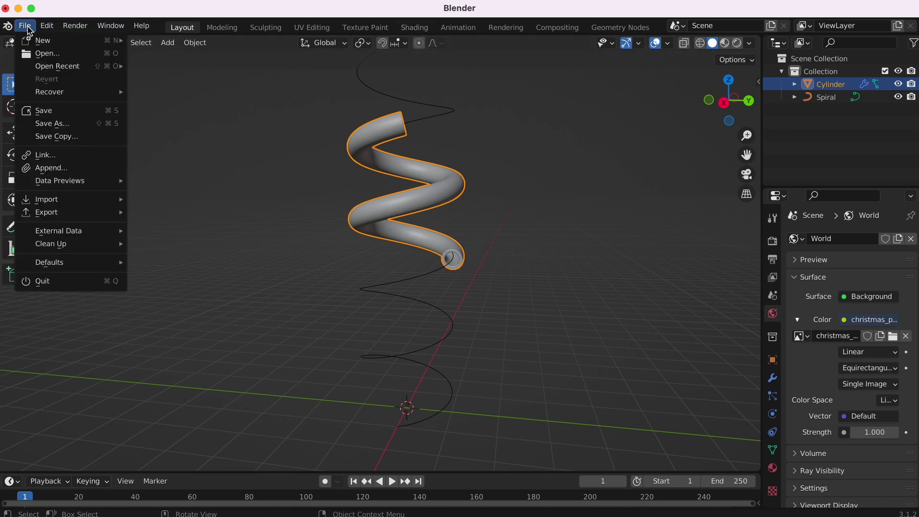
- Save animationtuyau.blend and give the tube a new material, Material.001, in the Shading workspace
click(54, 116)
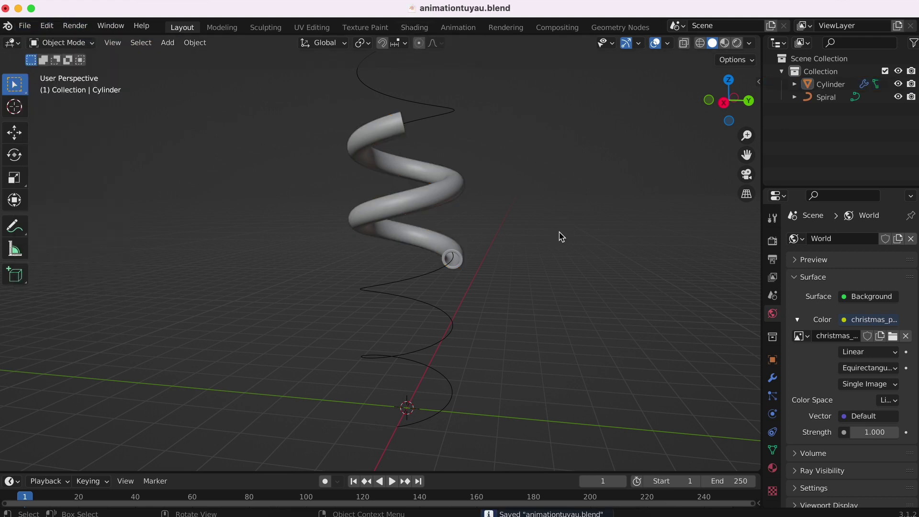
click(415, 28)
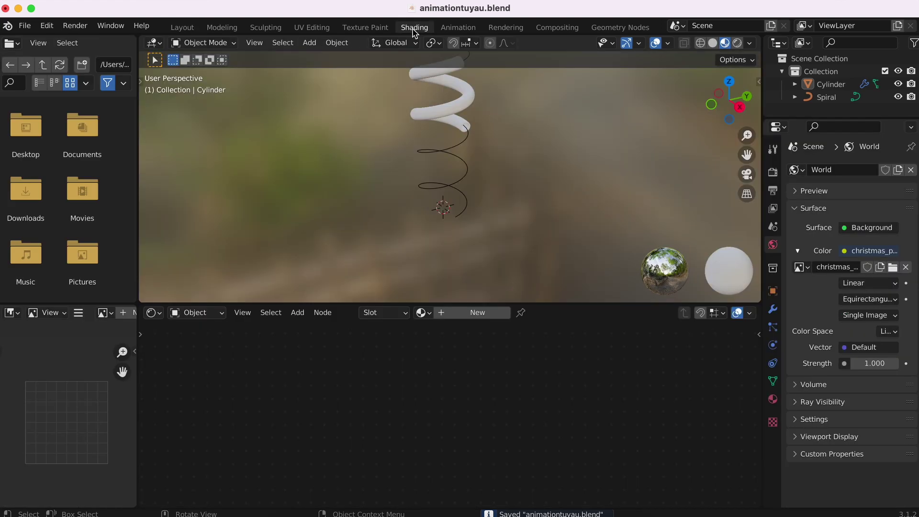
click(450, 114)
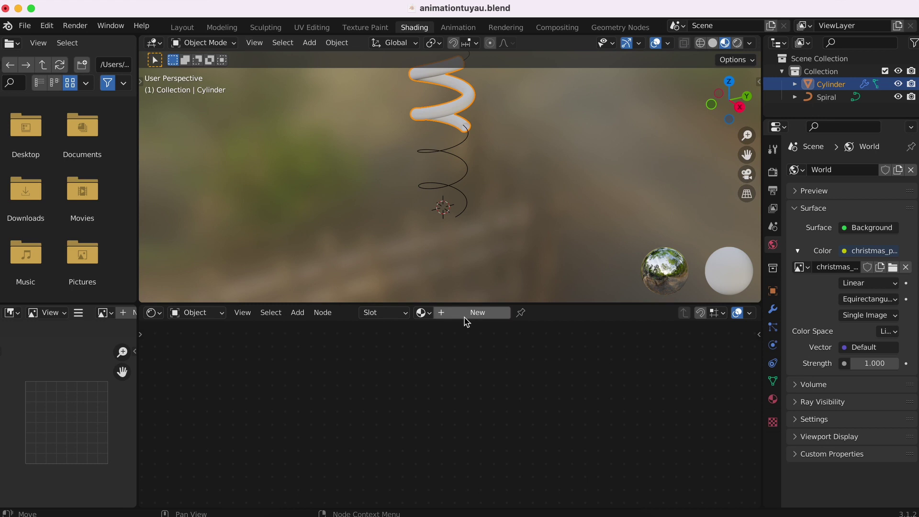
click(479, 313)
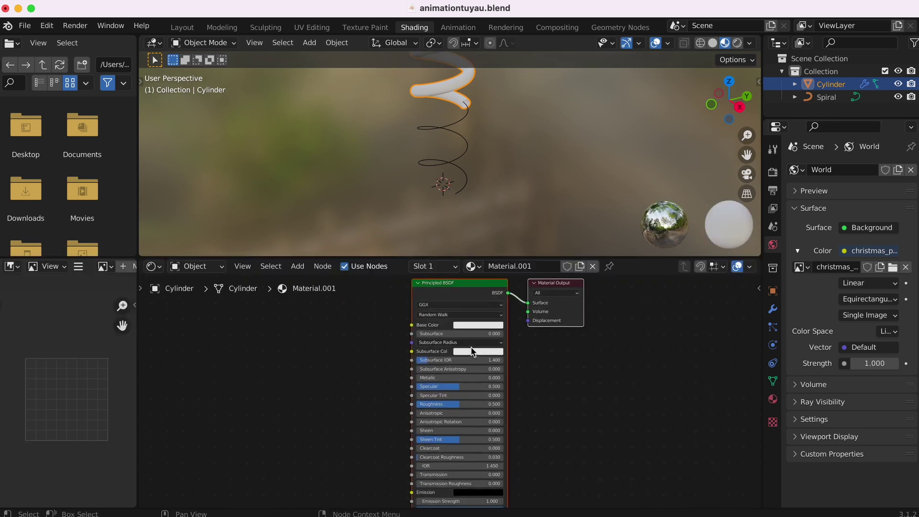
- Preview the white tube in Rendered shading against the christmas HDRI
scroll(481, 142, down, 5)
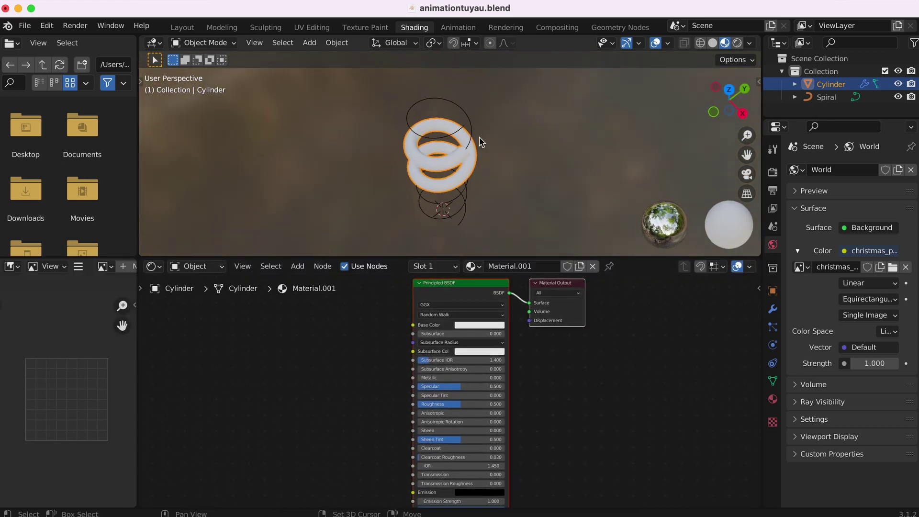
scroll(481, 142, up, 5)
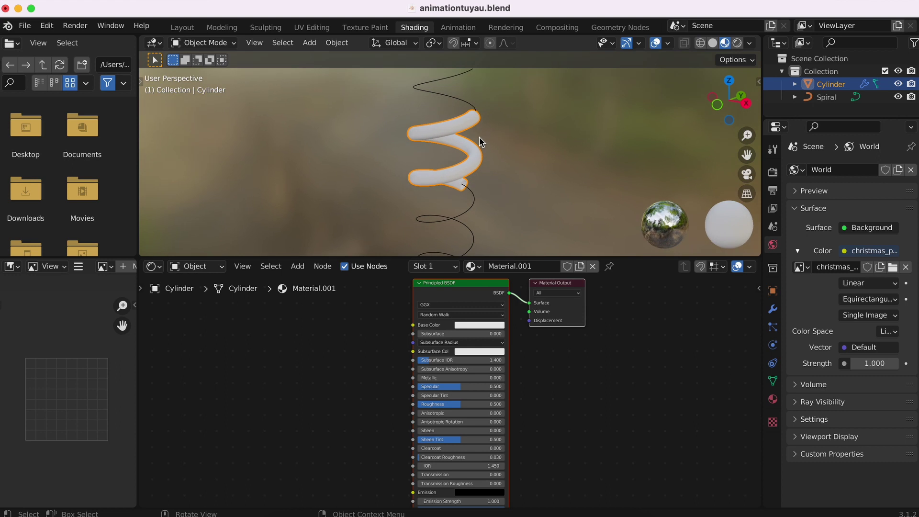
click(738, 43)
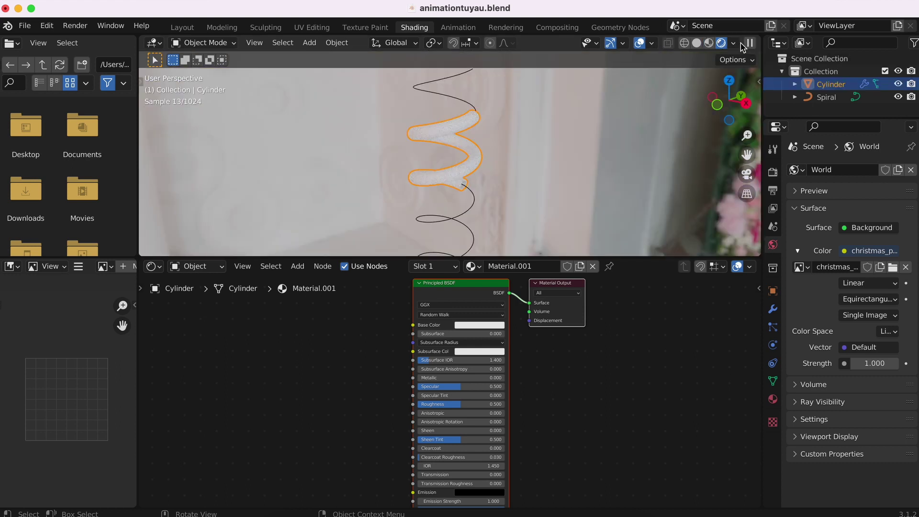
scroll(440, 146, up, 5)
scroll(440, 146, up, 2)
scroll(440, 146, down, 2)
scroll(440, 145, down, 3)
scroll(440, 145, down, 2)
scroll(440, 146, down, 2)
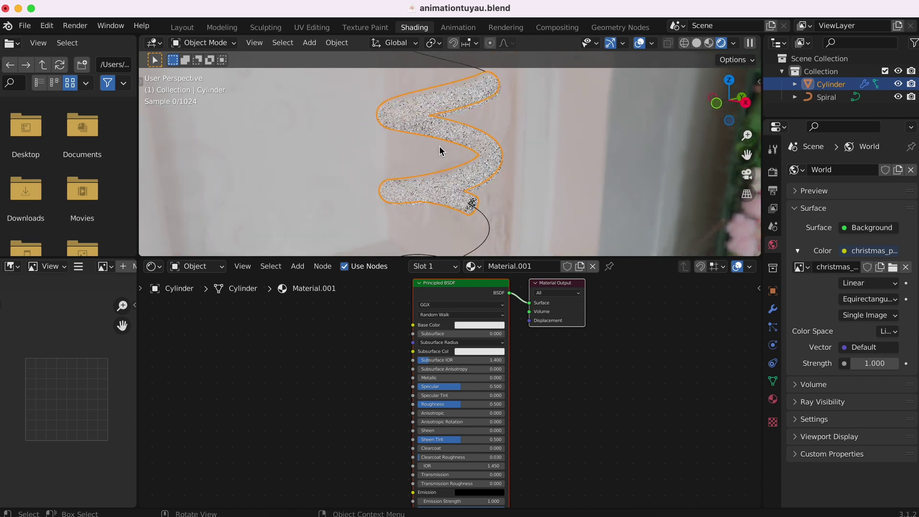
scroll(440, 145, down, 2)
click(520, 369)
click(563, 512)
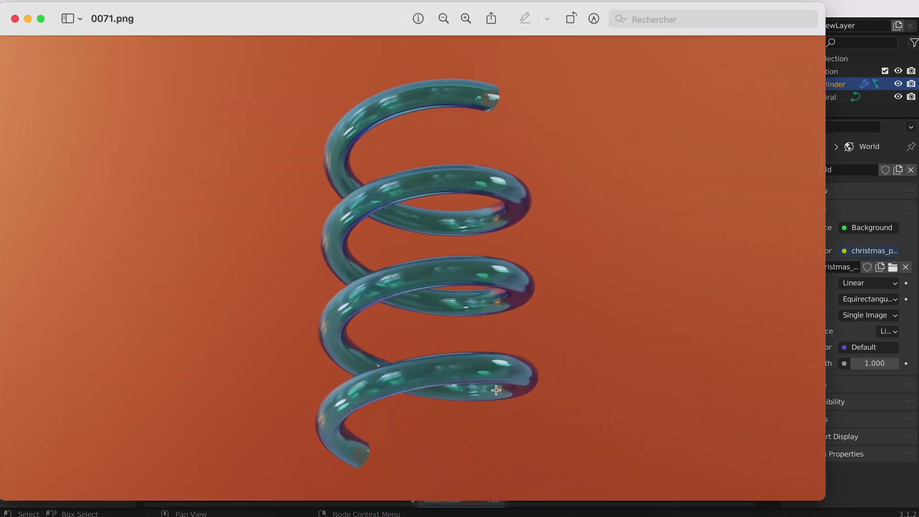
click(28, 19)
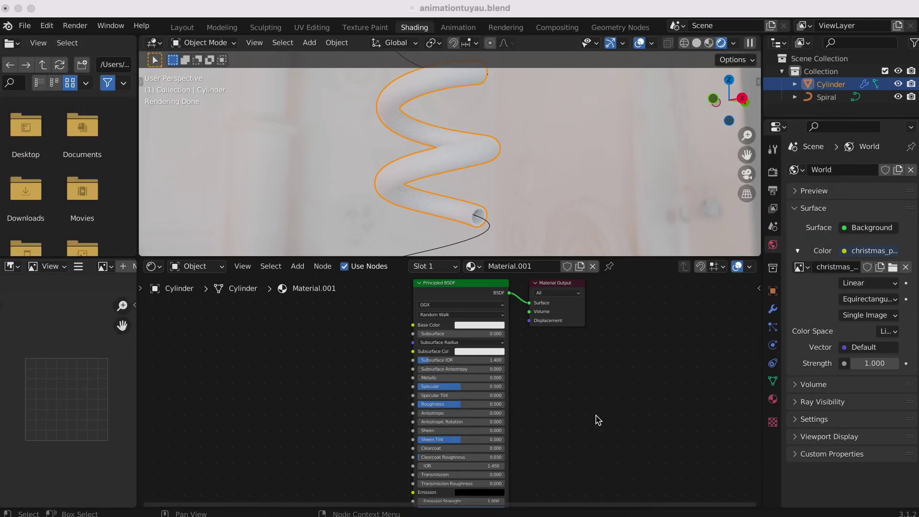
click(473, 288)
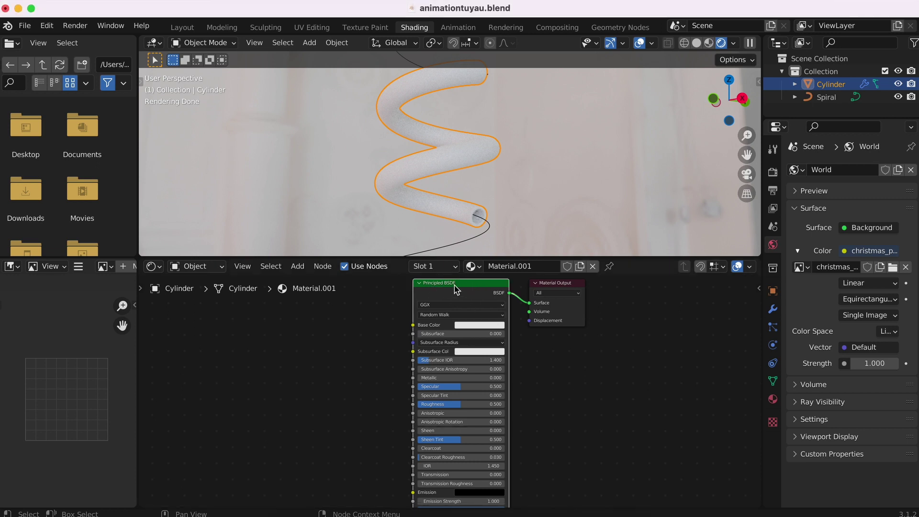
- Replace the default Principled BSDF with a Glossy BSDF node
key(x)
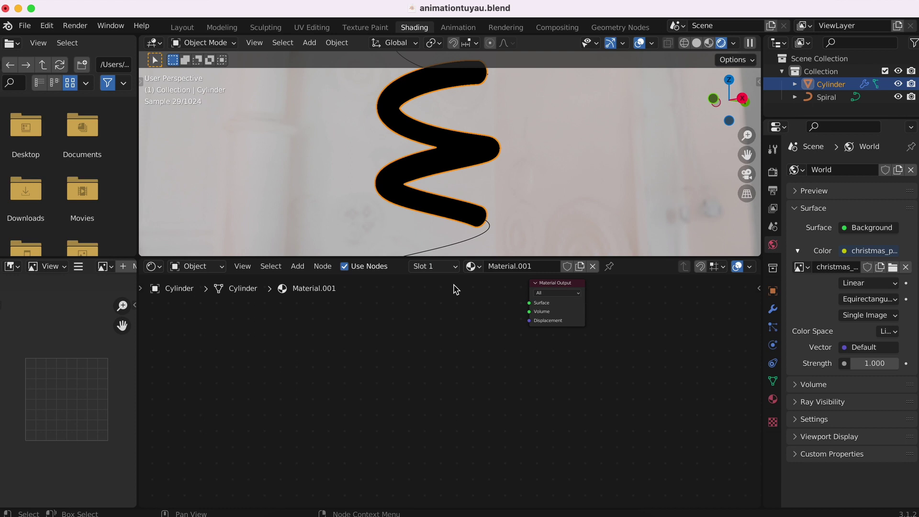
key(shift+a)
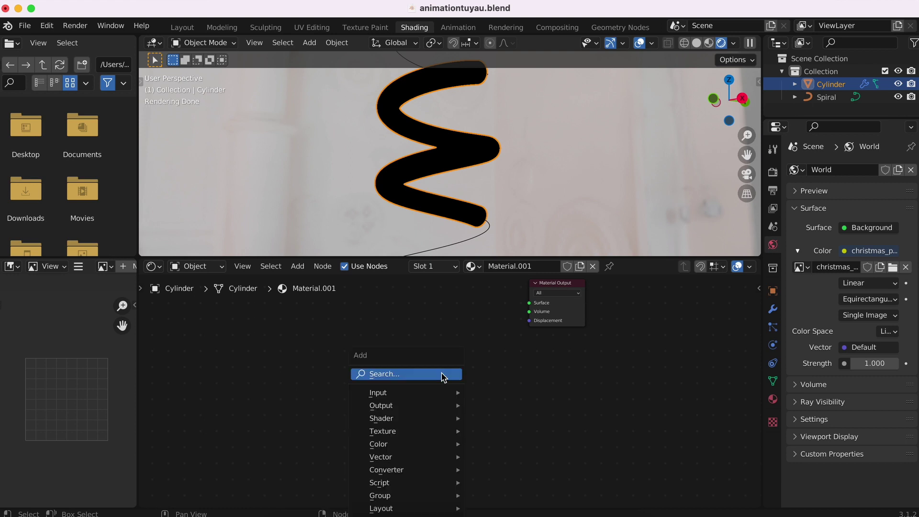
click(435, 375)
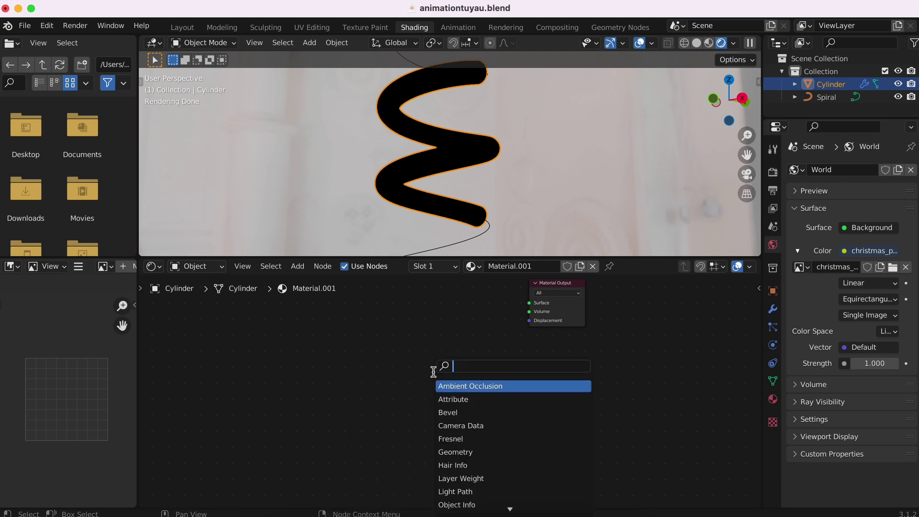
text(gloss)
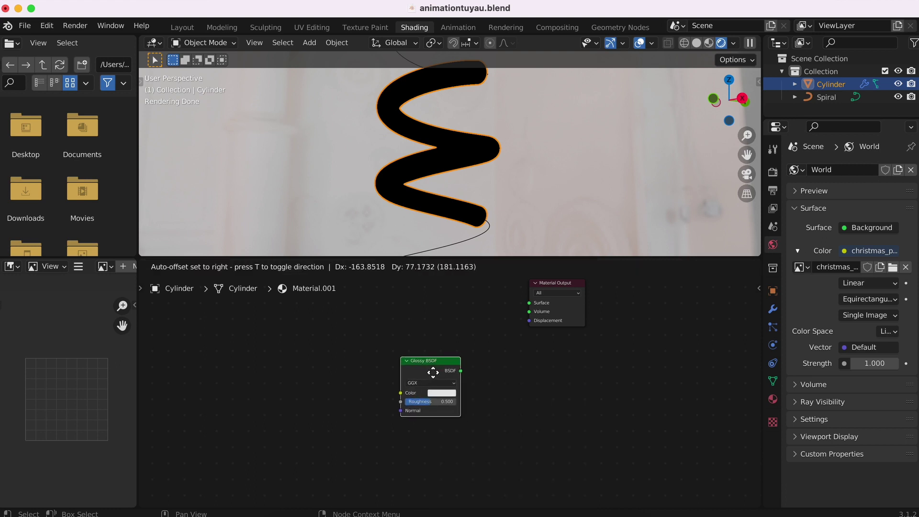
click(410, 378)
key(Home)
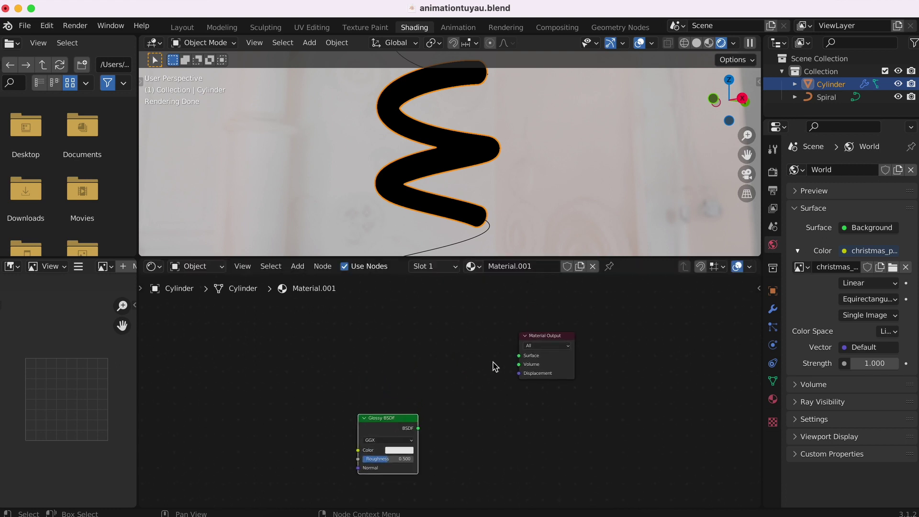
- Add a Transparent BSDF node placed above the Glossy BSDF
key(shift+a)
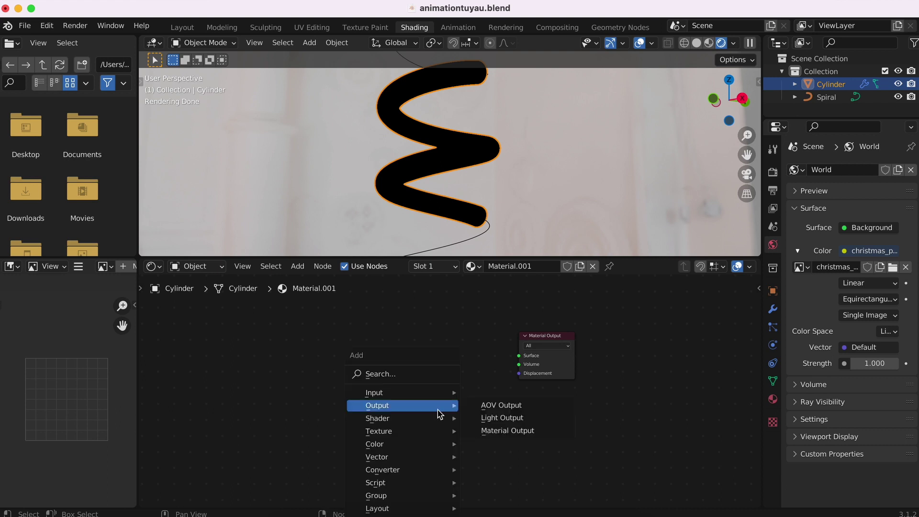
click(410, 374)
text(tra)
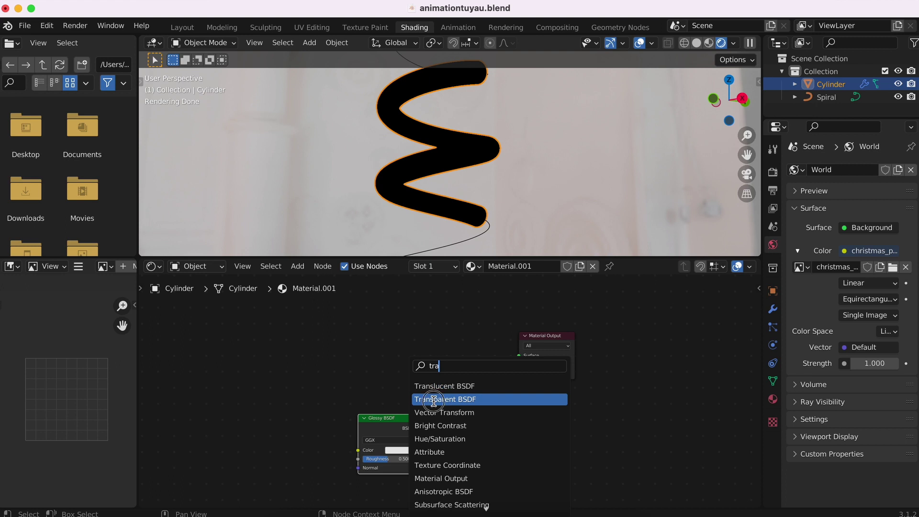
click(434, 400)
click(383, 381)
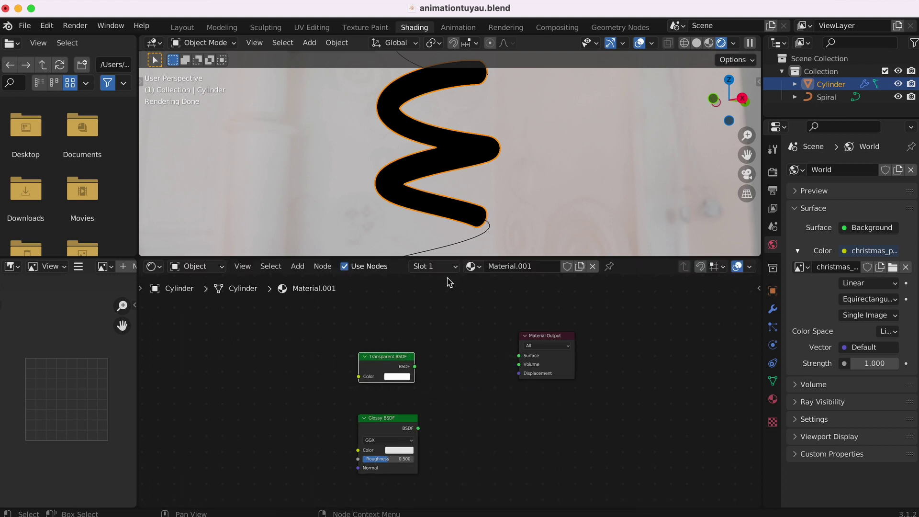
key(shift+a)
click(445, 375)
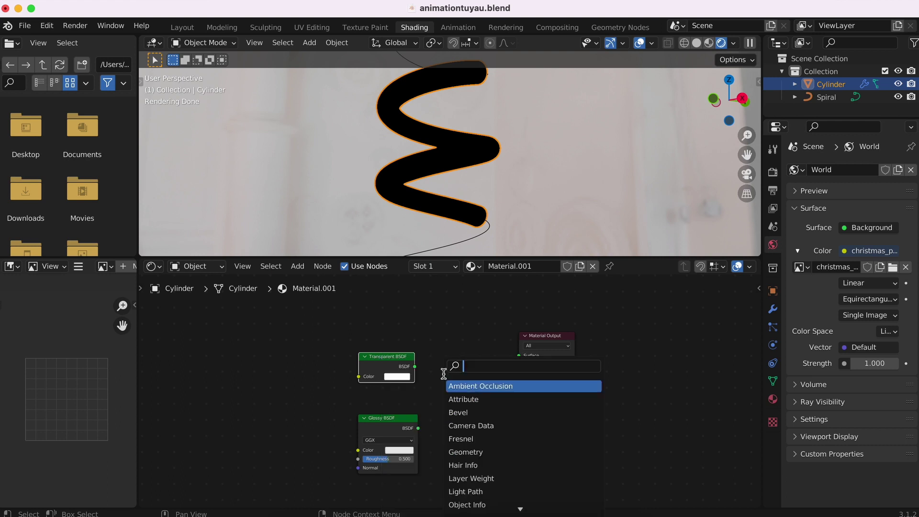
- Add a Mix Shader into the Material Output Surface, fed by the Transparent and Glossy BSDFs
text(mix)
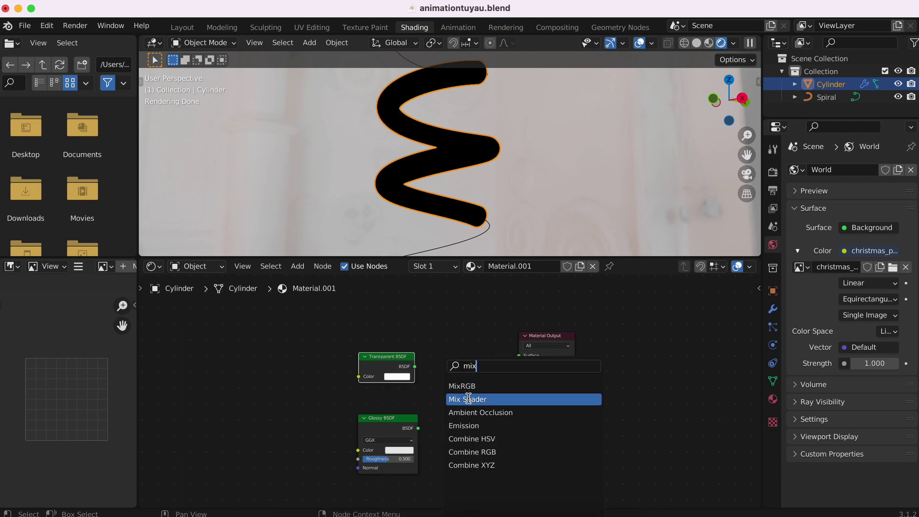
click(468, 399)
click(467, 397)
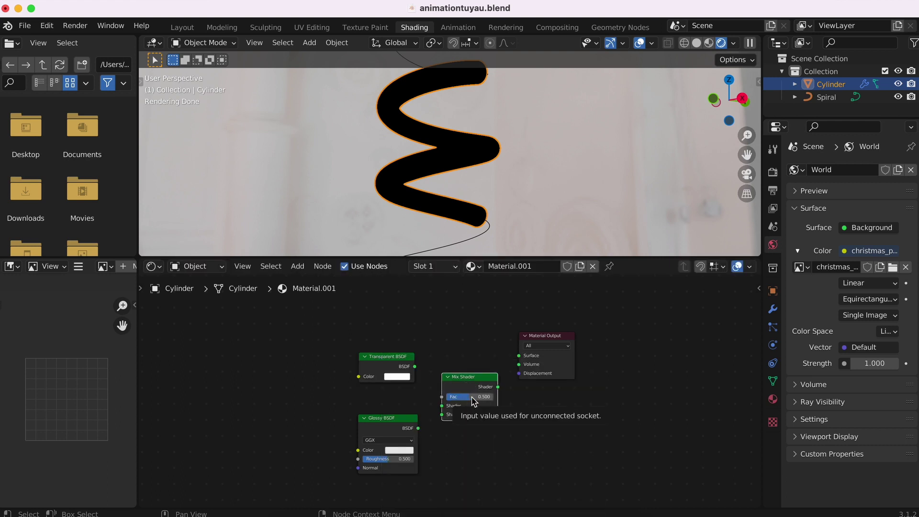
drag(543, 338, 589, 339)
drag(499, 387, 566, 362)
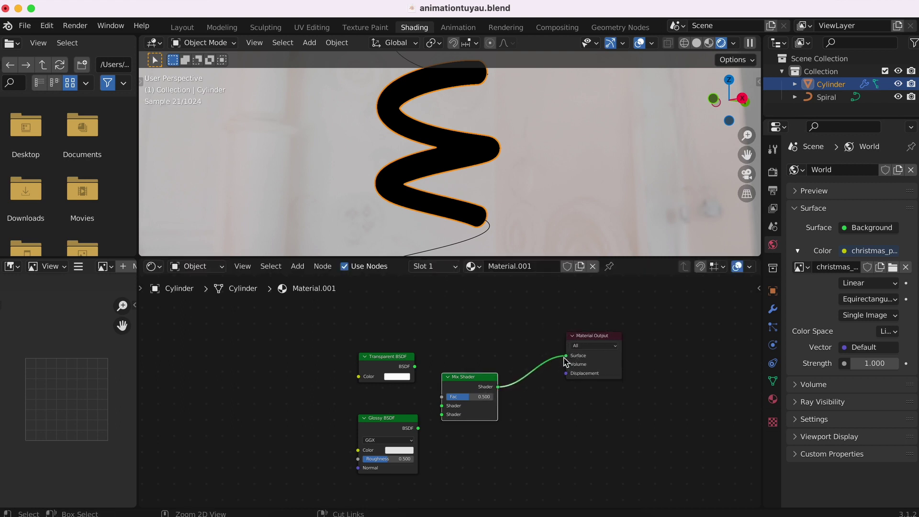
scroll(566, 363, up, 2)
mouse_move(353, 351)
mouse_down()
mouse_move(345, 344)
mouse_move(439, 412)
mouse_up()
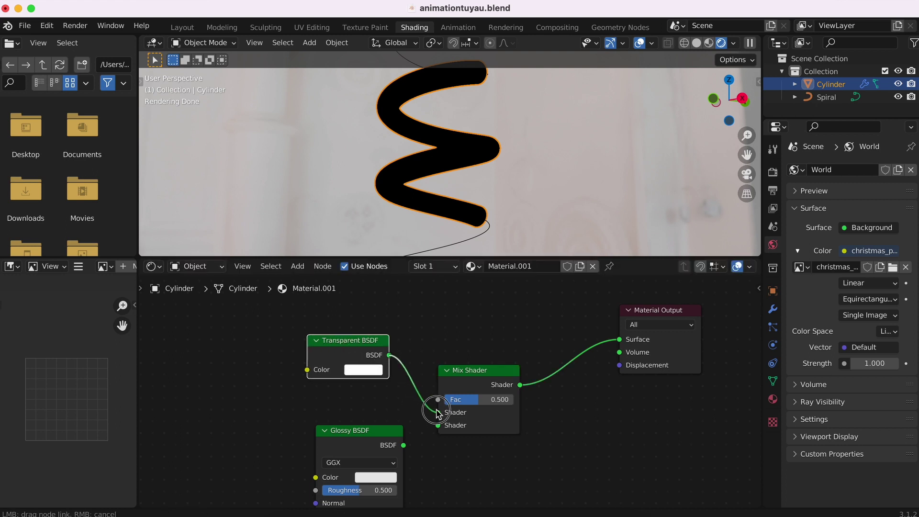
drag(404, 446, 438, 426)
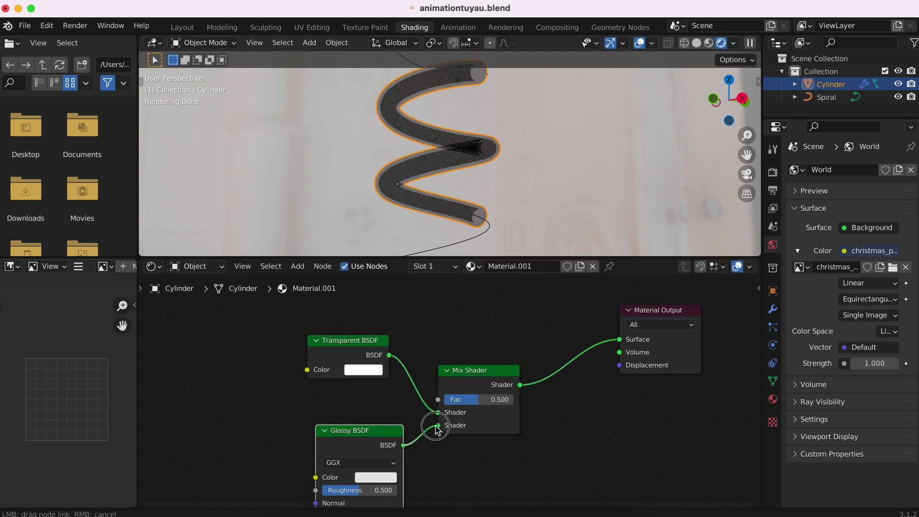
scroll(479, 201, up, 1)
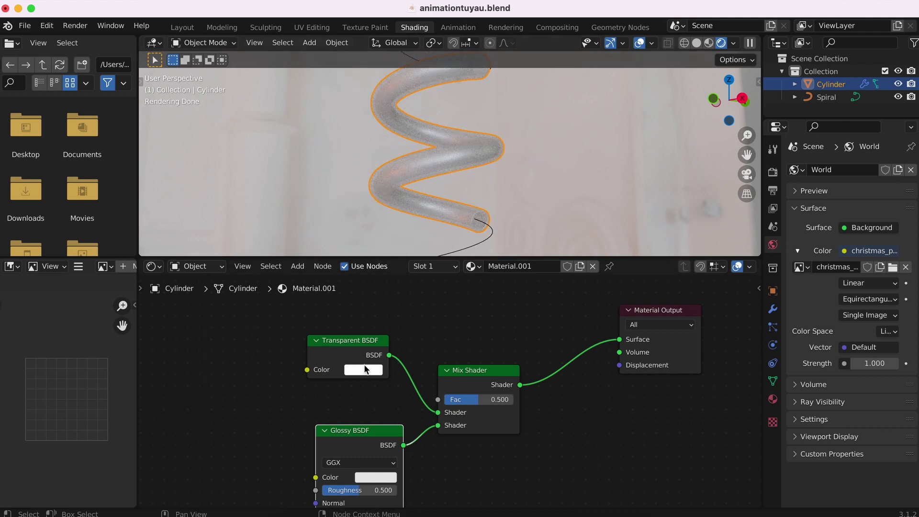
- Tint the Transparent BSDF pale cyan and the Glossy BSDF light pink
click(365, 370)
drag(394, 242, 389, 234)
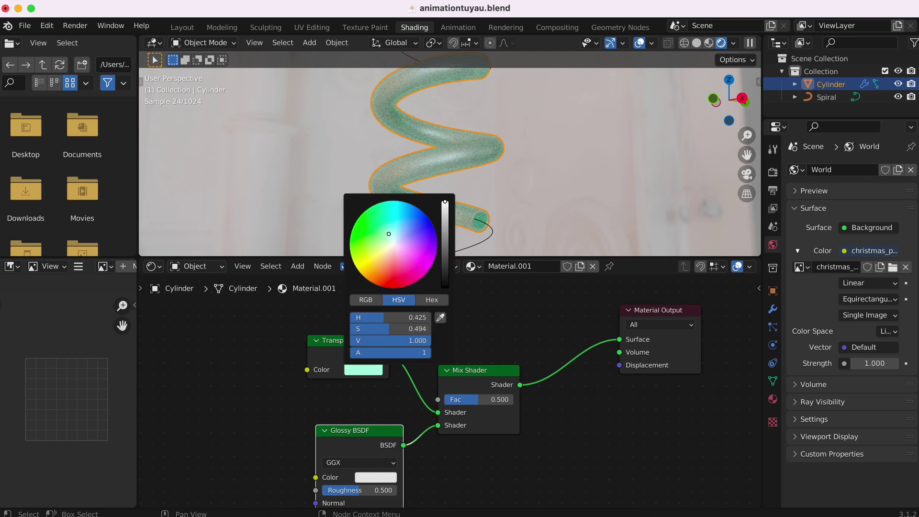
drag(388, 233, 392, 232)
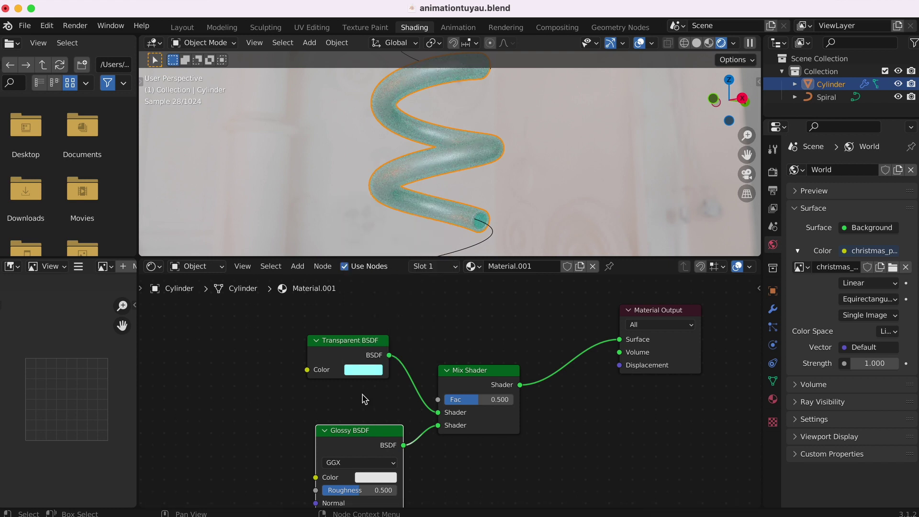
click(376, 477)
drag(406, 352, 412, 353)
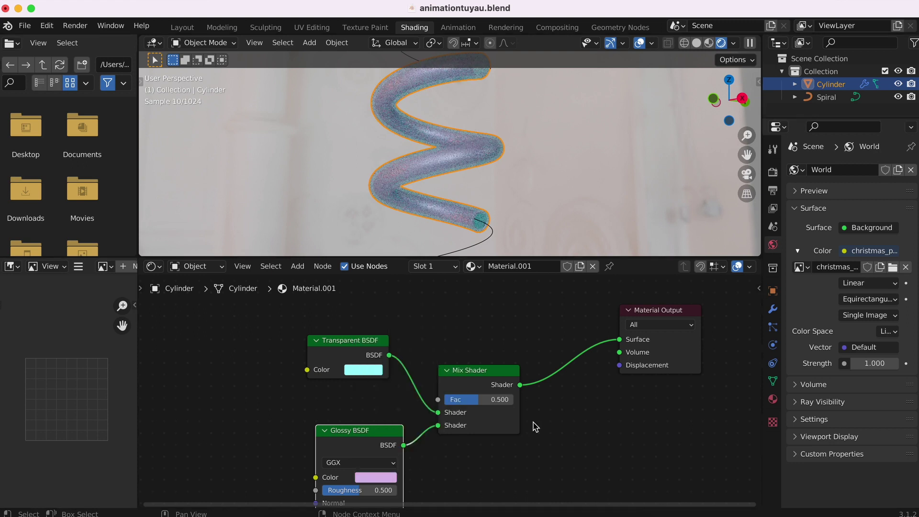
ctrl+middle_drag(487, 202, 486, 202)
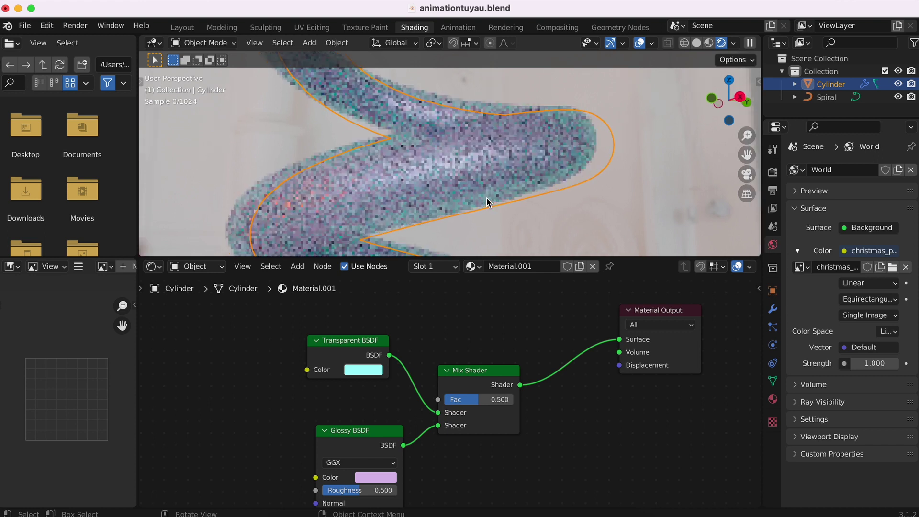
middle_drag(487, 202, 506, 207)
- Add a Layer Weight node and wire its Fresnel output into the Mix Shader Fac
scroll(450, 374, down, 1)
scroll(450, 375, down, 3)
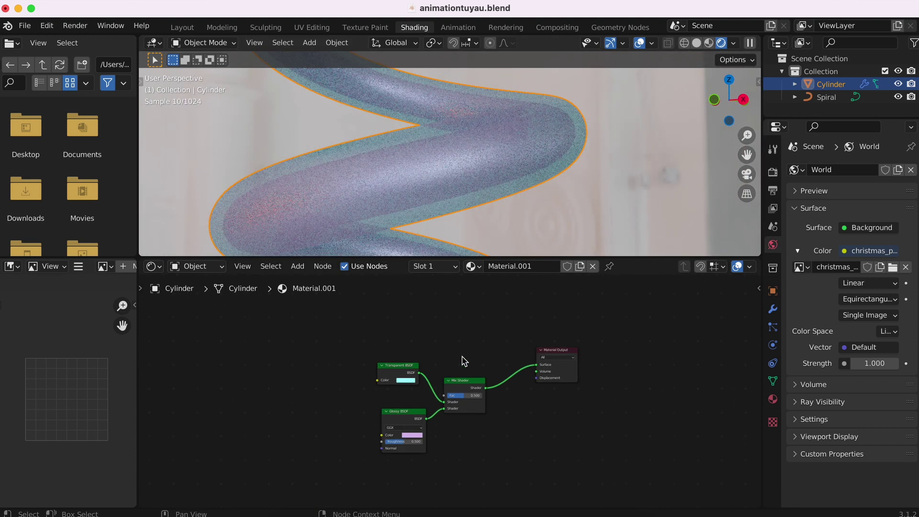
key(shift+a)
click(462, 358)
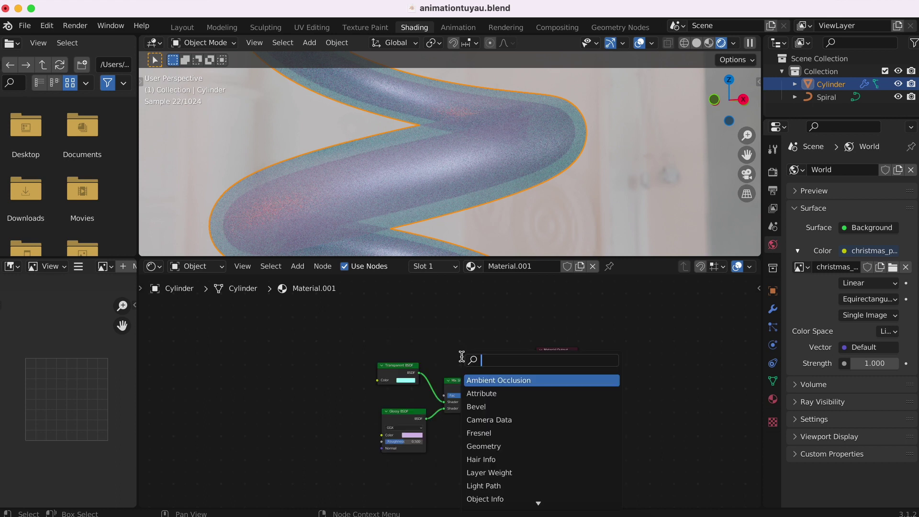
text(la)
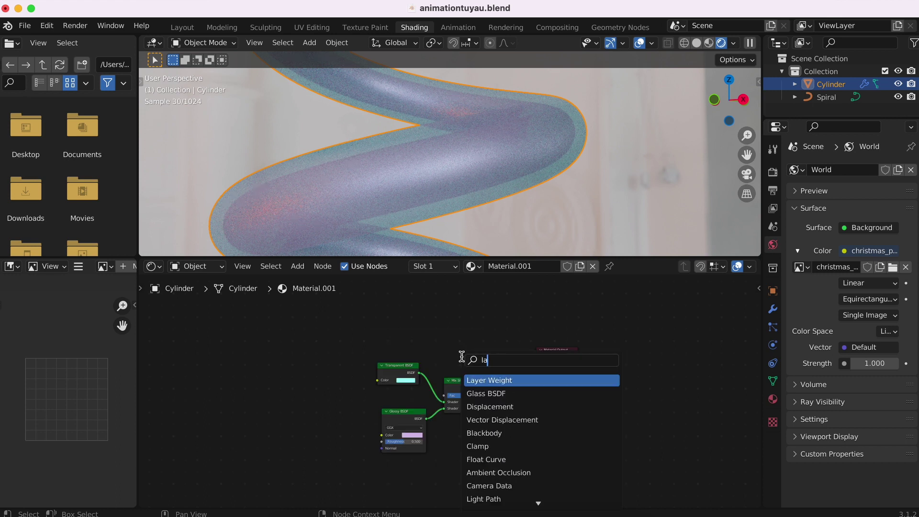
click(485, 381)
click(402, 322)
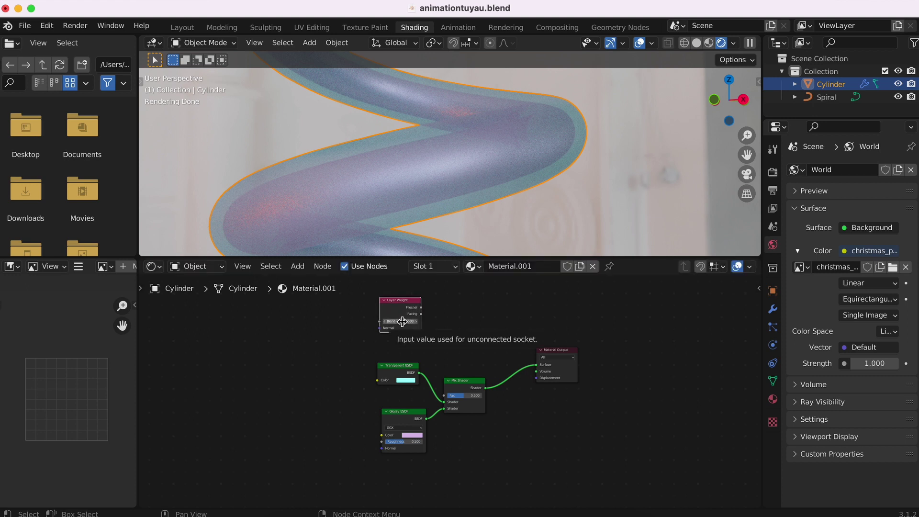
scroll(405, 325, down, 2)
scroll(405, 326, up, 5)
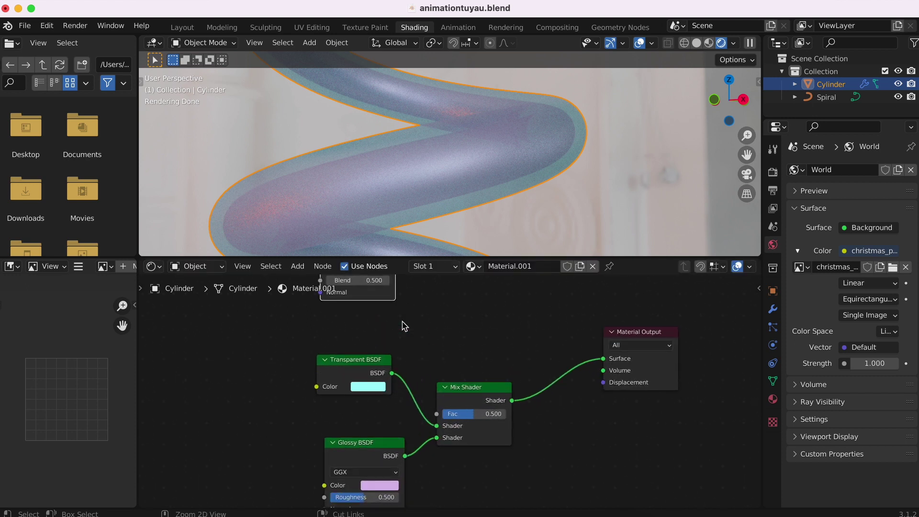
scroll(405, 325, up, 3)
drag(378, 316, 419, 474)
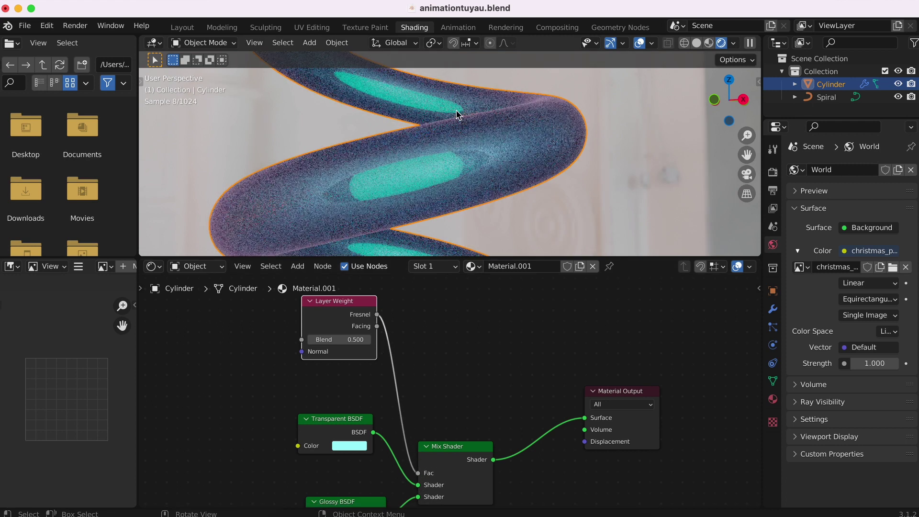
- Lower the Layer Weight Blend to 0.000, turning the tube solid cyan
scroll(458, 115, up, 3)
middle_drag(458, 115, 579, 165)
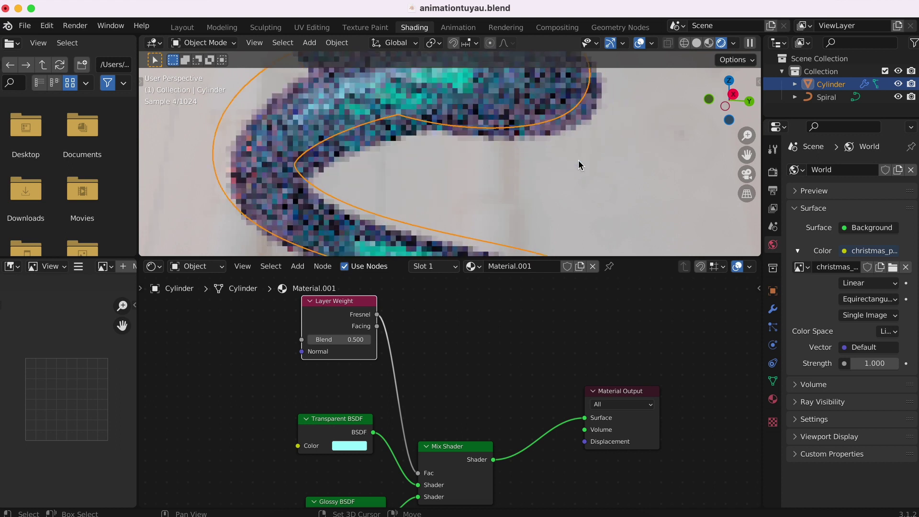
shift+scroll(579, 166, down, 3)
shift+scroll(580, 165, down, 3)
shift+scroll(579, 165, down, 3)
scroll(580, 165, down, 3)
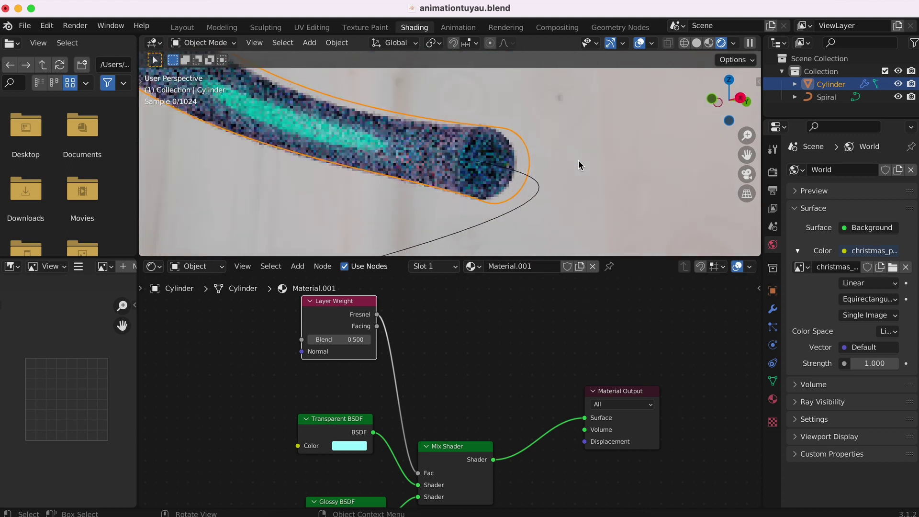
scroll(578, 160, left, 3)
scroll(579, 160, left, 3)
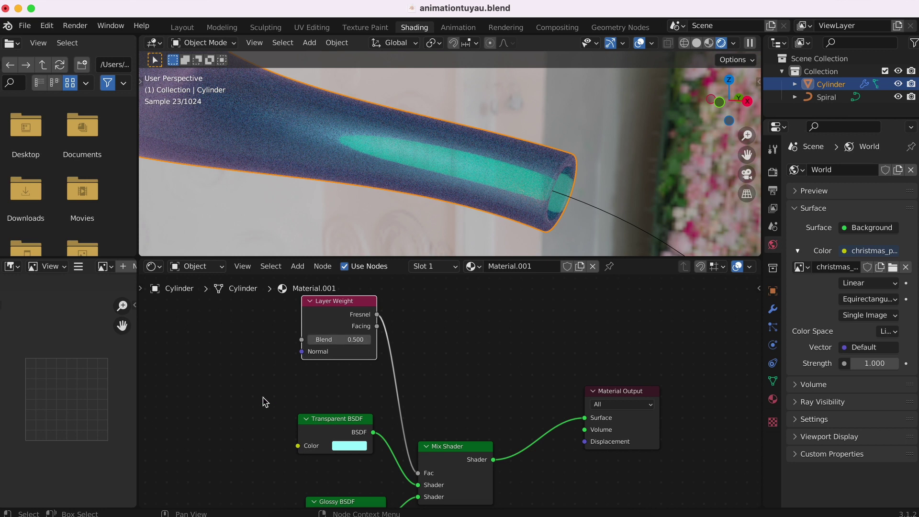
scroll(264, 402, up, 2)
drag(330, 352, 306, 353)
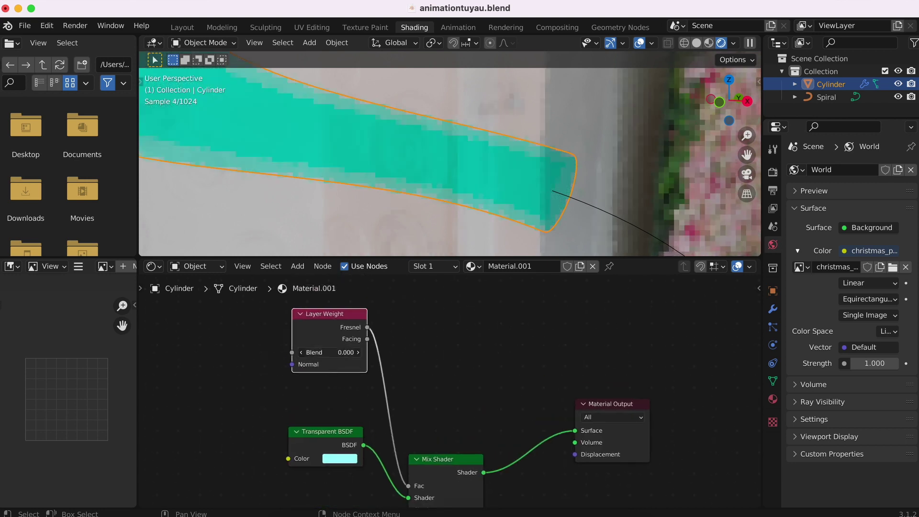
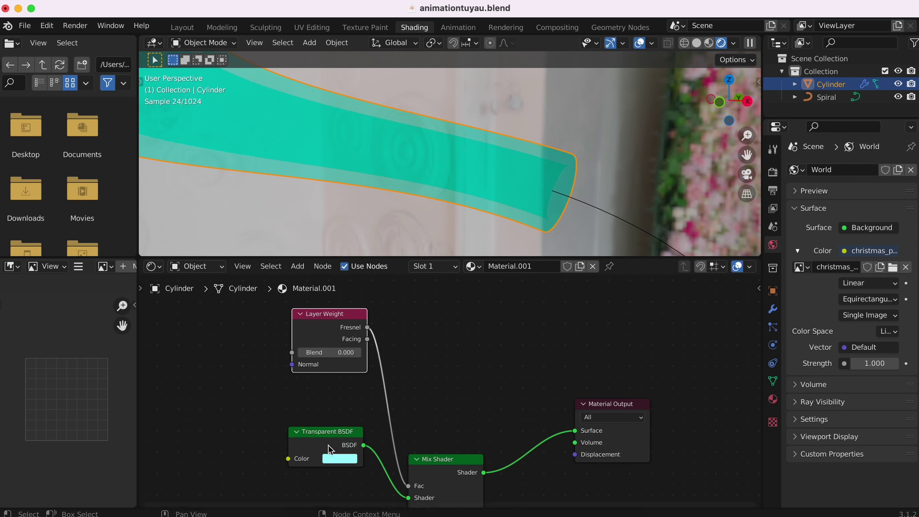
- Raise the Layer Weight blend to 1.000 and set Glossy BSDF roughness to 0.112
scroll(310, 334, down, 1)
drag(307, 350, 359, 349)
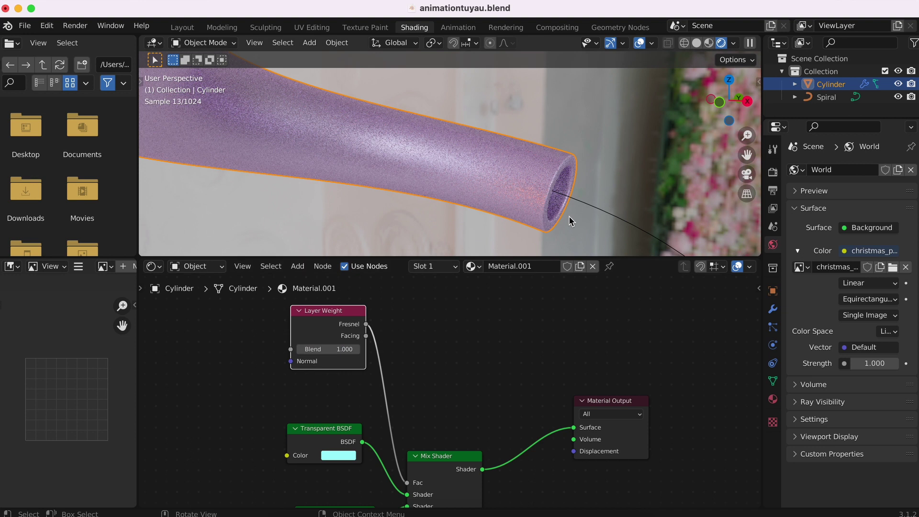
scroll(520, 217, left, 3)
scroll(530, 211, left, 3)
scroll(522, 211, left, 3)
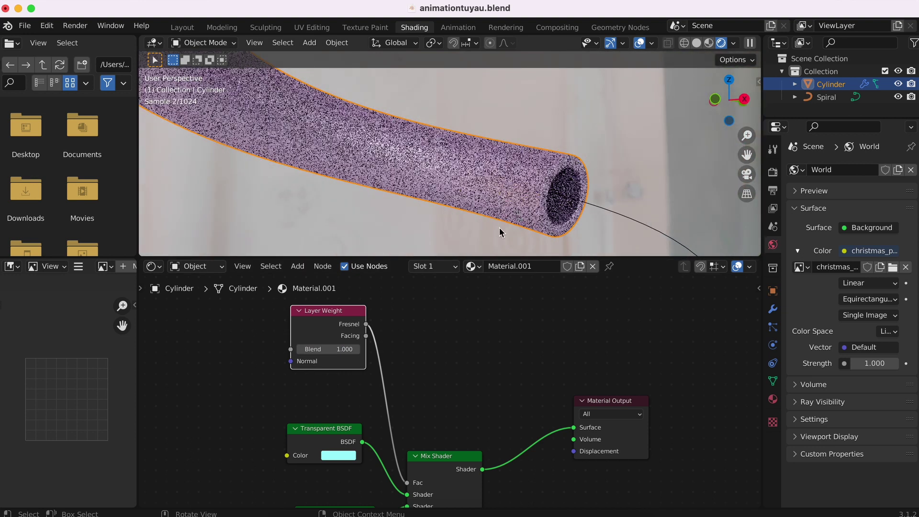
scroll(479, 330, down, 5)
scroll(491, 331, down, 1)
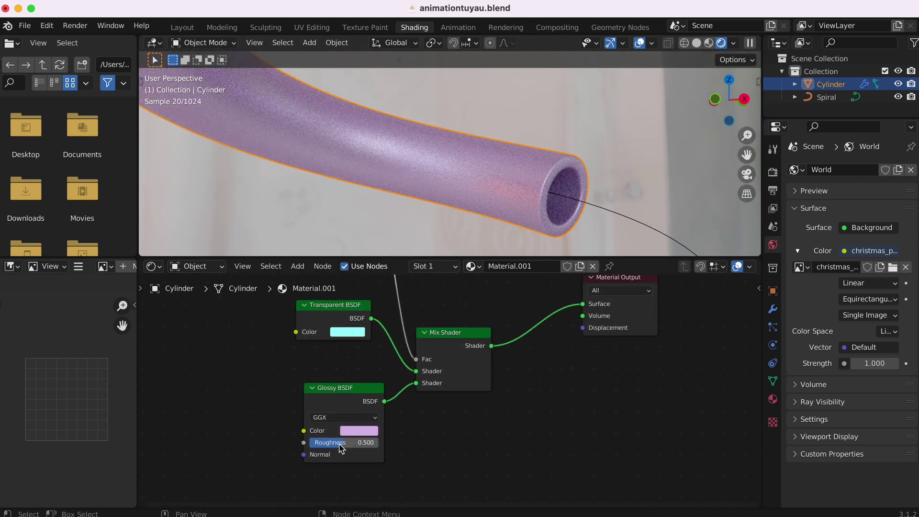
drag(344, 442, 310, 446)
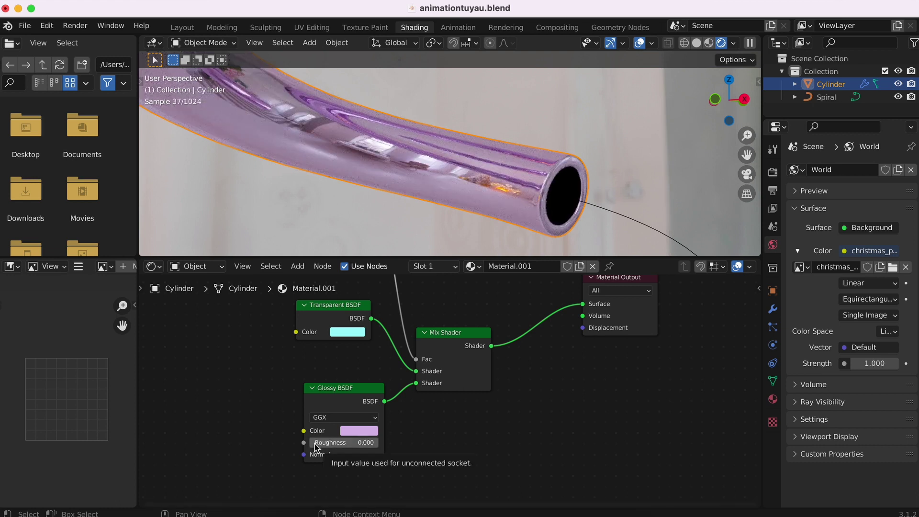
drag(315, 448, 322, 448)
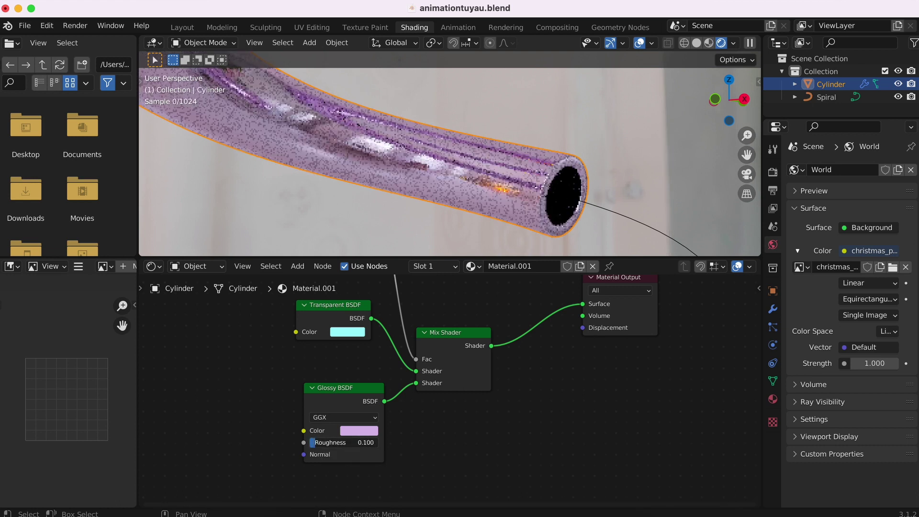
drag(322, 443, 331, 443)
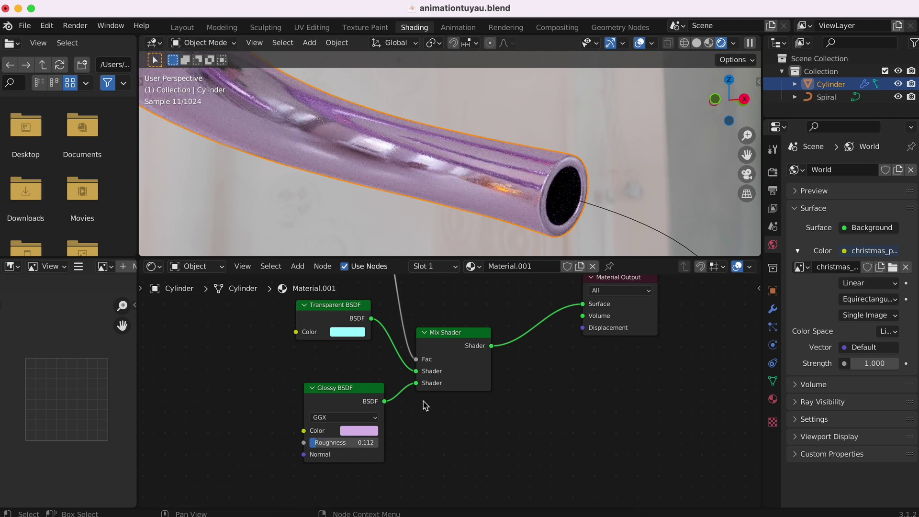
- Lower the Layer Weight blend to 0.300 and orbit to see more of the spiral
scroll(426, 406, up, 5)
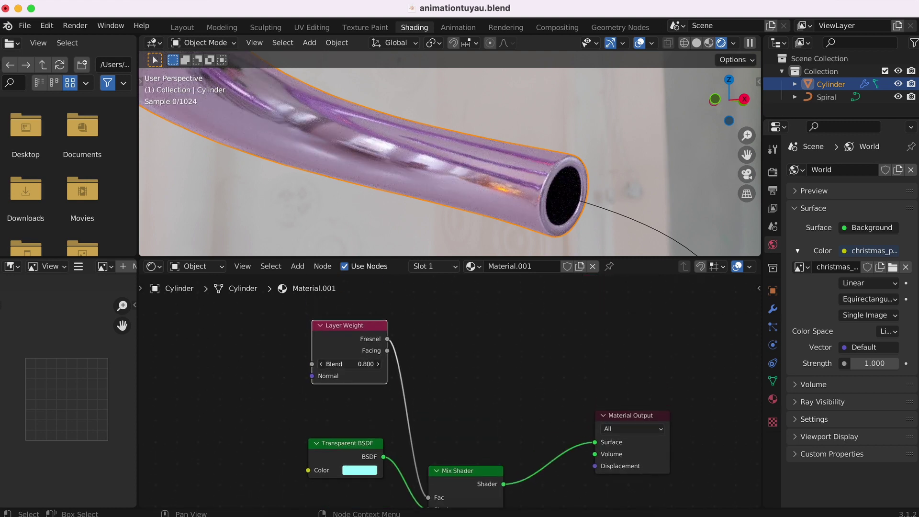
drag(350, 364, 380, 370)
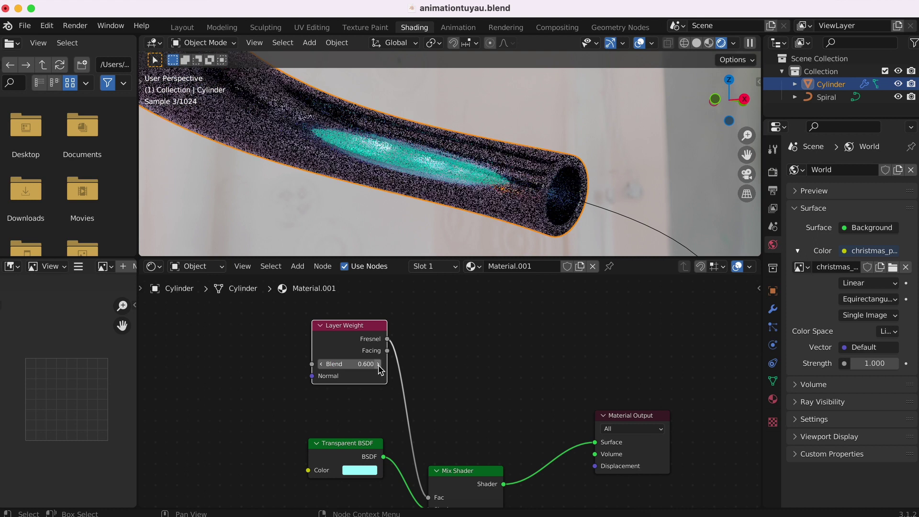
click(321, 365)
click(322, 365)
middle_drag(596, 189, 596, 190)
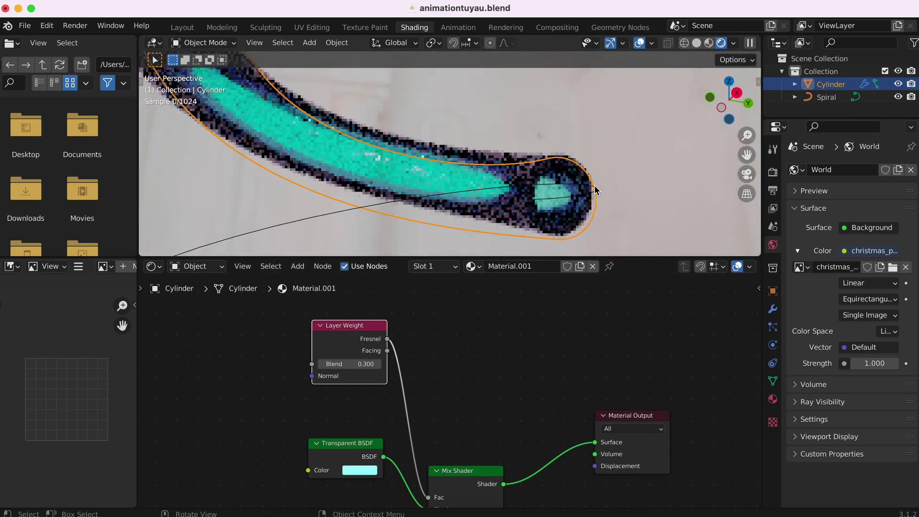
- Lighten the Glossy BSDF colour to a paler pink
scroll(595, 191, down, 5)
scroll(433, 326, up, 5)
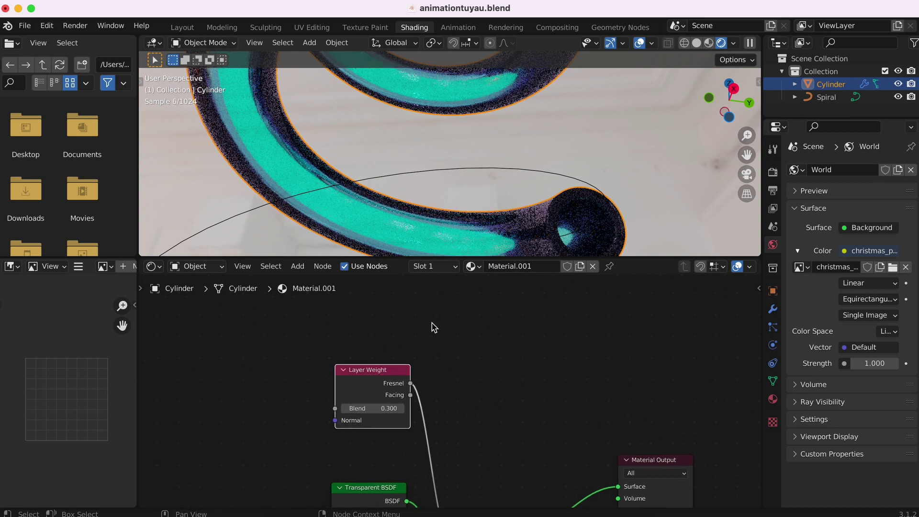
scroll(433, 327, down, 4)
scroll(421, 393, down, 4)
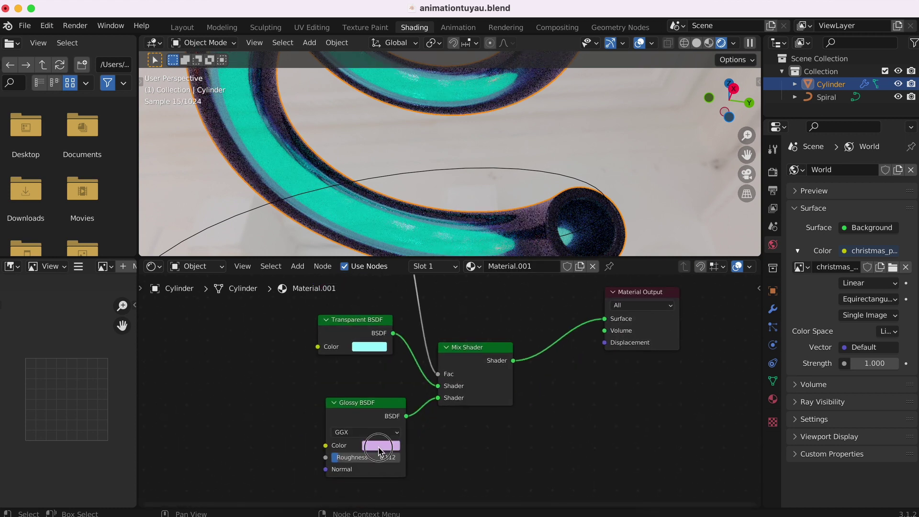
click(379, 446)
drag(455, 304, 456, 293)
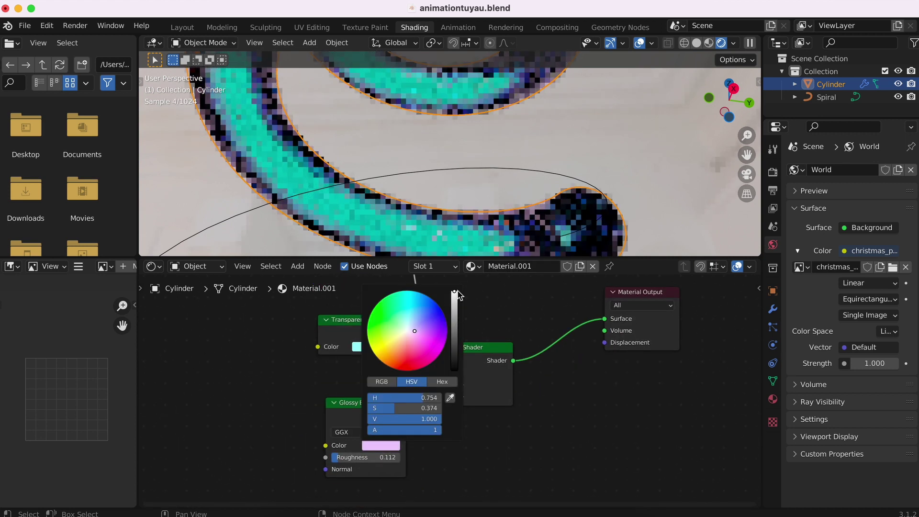
click(375, 352)
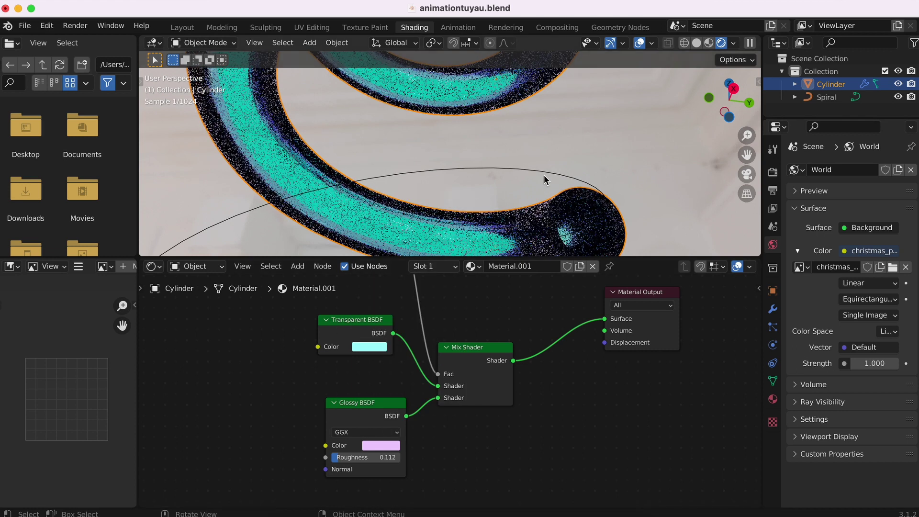
- Lower the Layer Weight blend to 0.200
scroll(545, 180, up, 5)
scroll(545, 180, up, 5)
scroll(545, 180, down, 2)
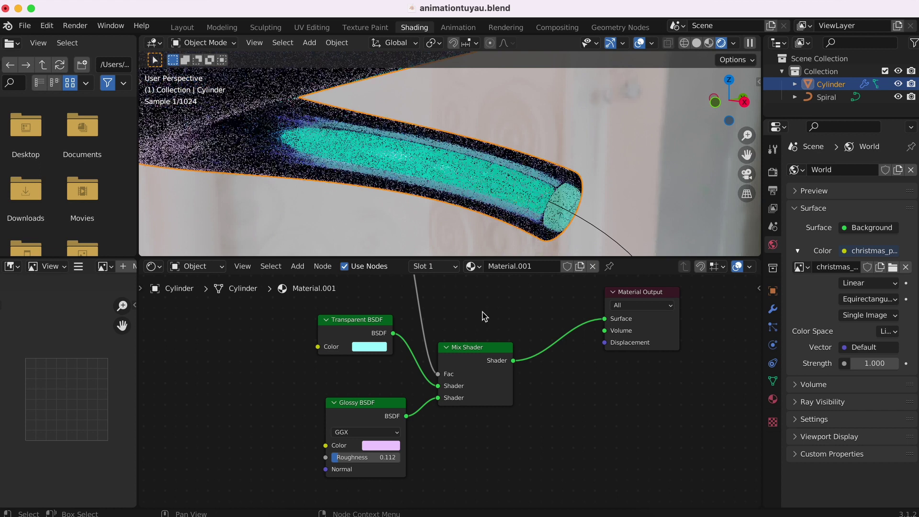
scroll(483, 316, up, 5)
click(328, 359)
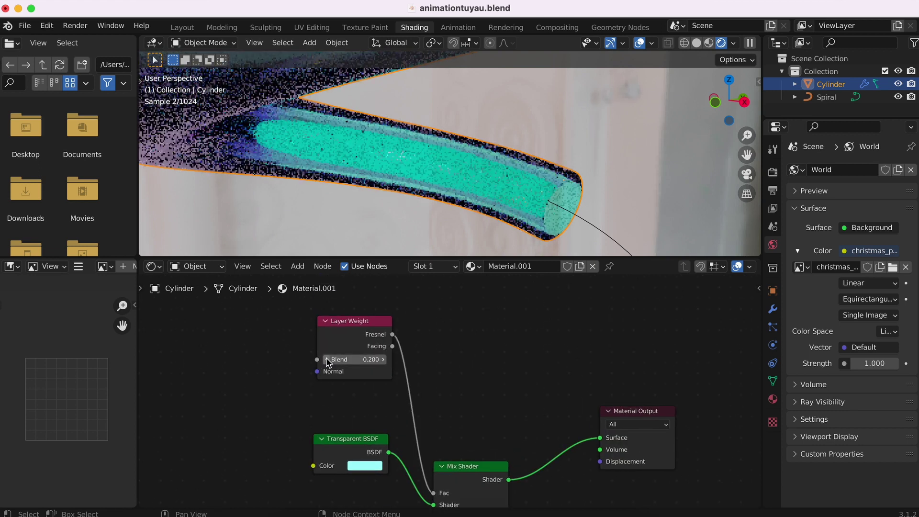
- Orbit toward the spiral tube, then view it in the Layout workspace with rendered shading
middle_drag(503, 182, 581, 171)
scroll(580, 171, down, 3)
scroll(578, 168, up, 2)
scroll(579, 167, up, 3)
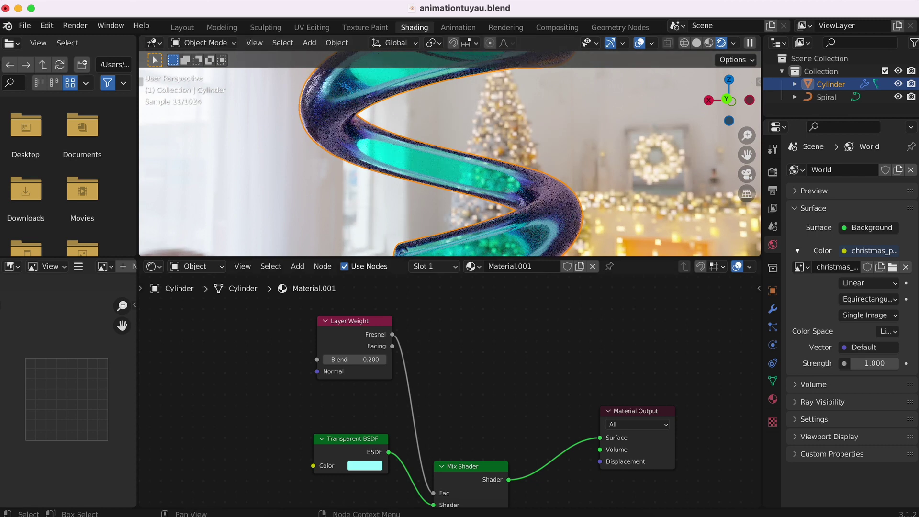
scroll(506, 198, up, 3)
scroll(506, 198, up, 3)
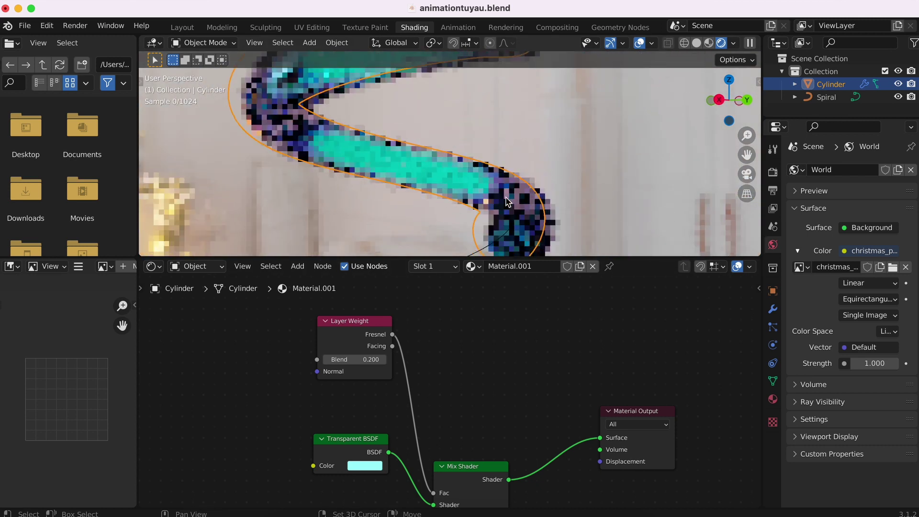
click(185, 29)
click(738, 43)
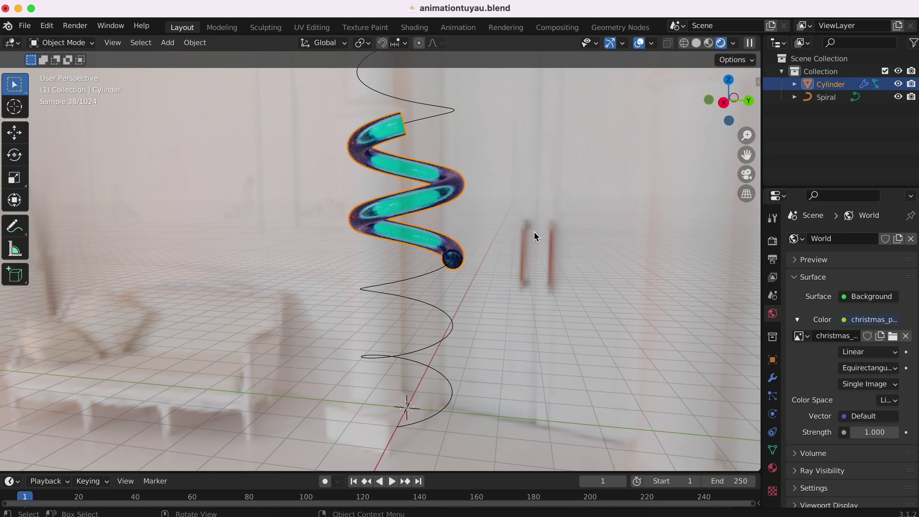
- Preview Rendered shading, settle on Solid shading, and bring up the Shift+A Mesh add list
scroll(534, 232, up, 5)
scroll(533, 231, up, 5)
scroll(533, 231, down, 3)
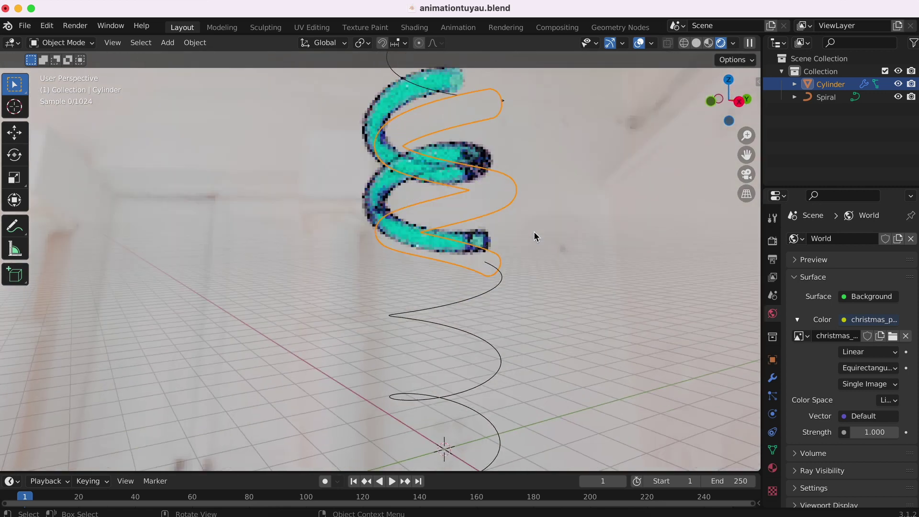
scroll(533, 232, down, 3)
scroll(534, 231, down, 2)
scroll(533, 231, down, 2)
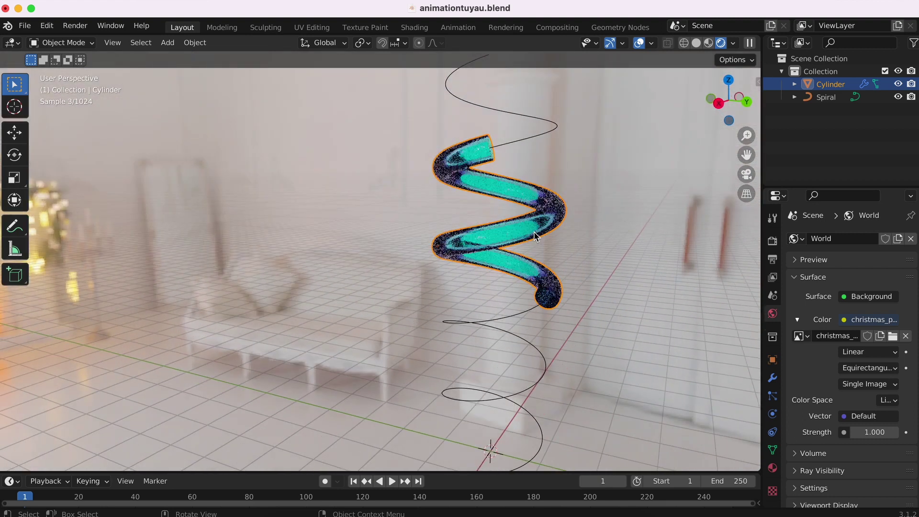
shift+scroll(585, 274, right, 4)
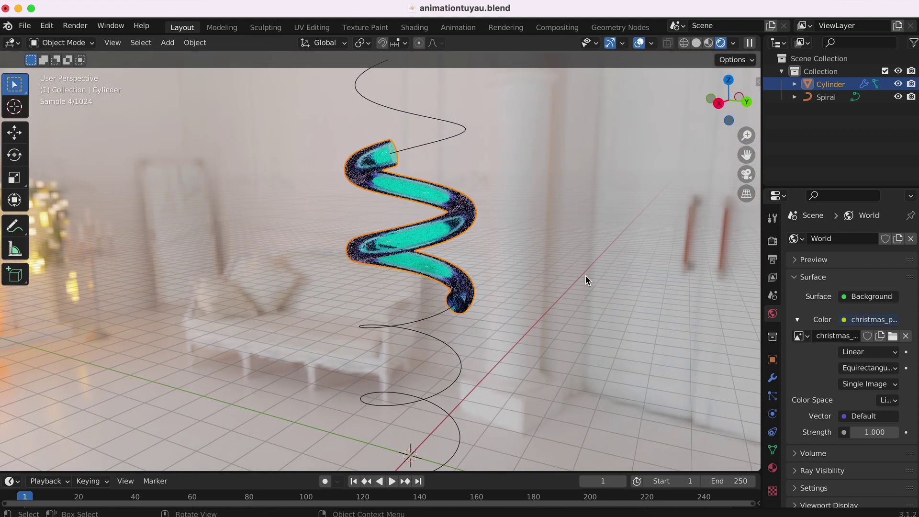
click(696, 43)
click(733, 46)
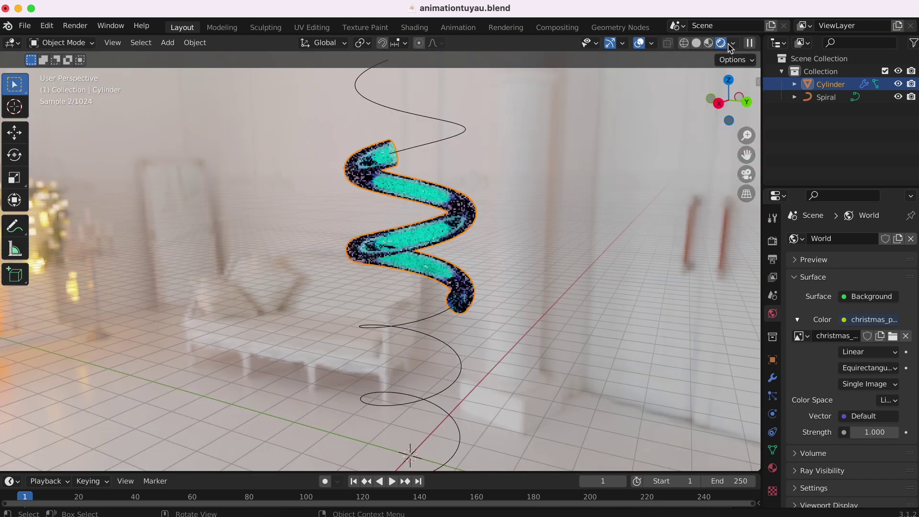
click(712, 43)
key(shift+a)
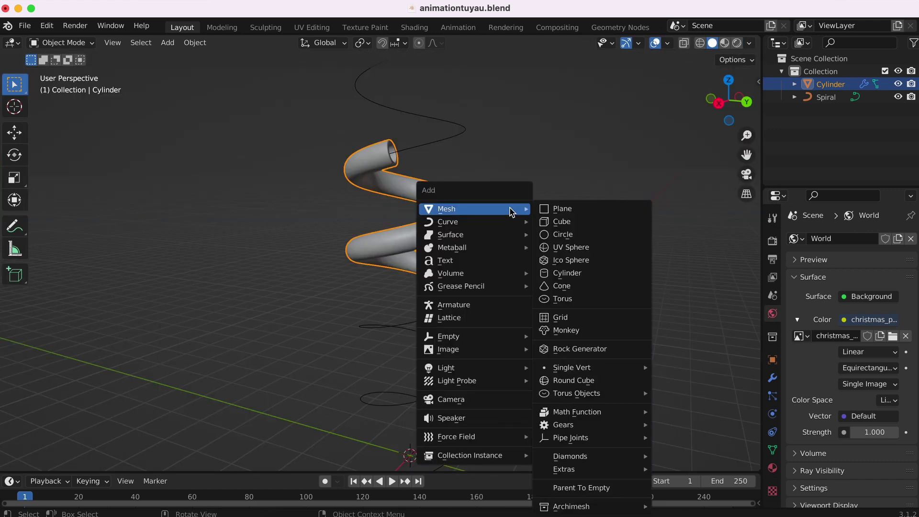
- Add a plane and rotate it 90° around Y to stand upright
click(578, 212)
scroll(470, 344, right, 3)
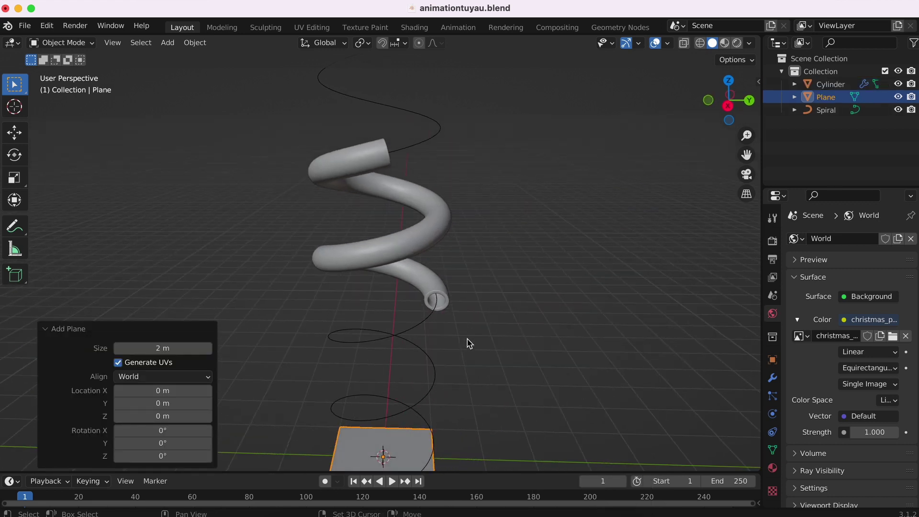
scroll(470, 343, right, 3)
scroll(470, 343, right, 2)
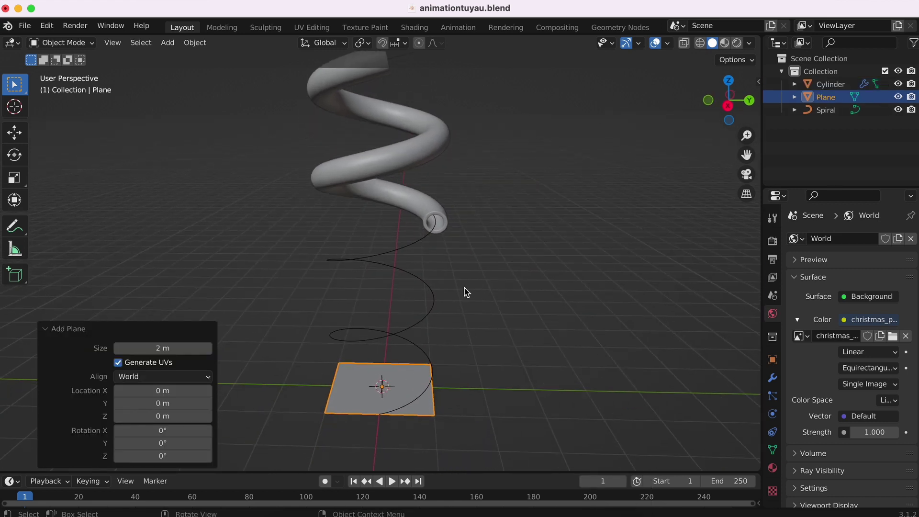
shift+scroll(512, 191, up, 4)
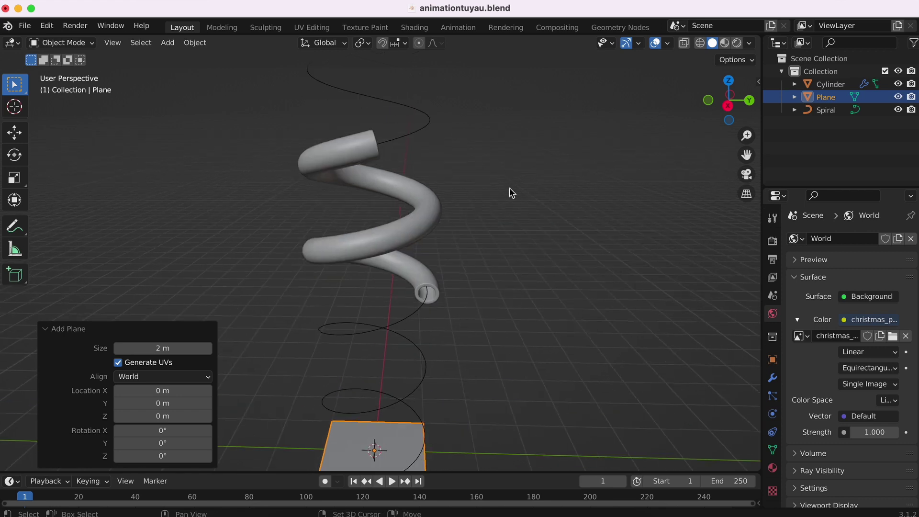
scroll(493, 338, down, 3)
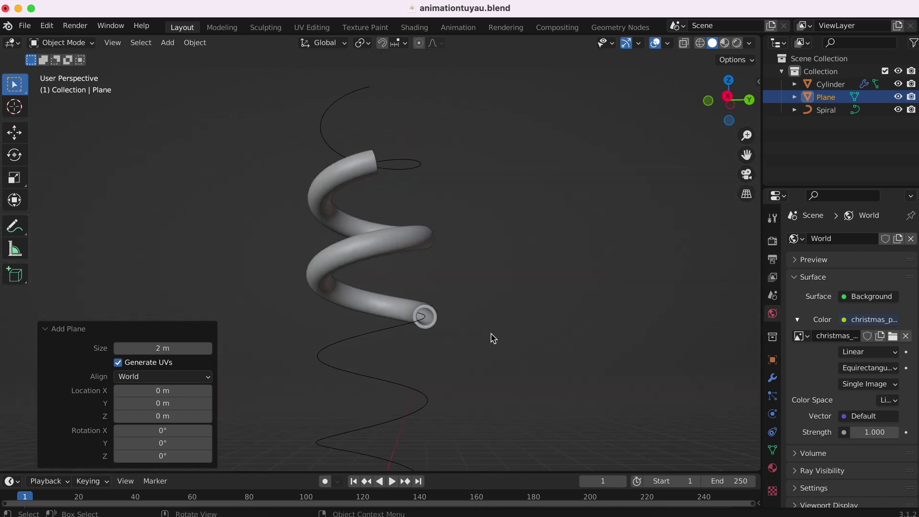
scroll(474, 376, down, 3)
scroll(581, 392, up, 5)
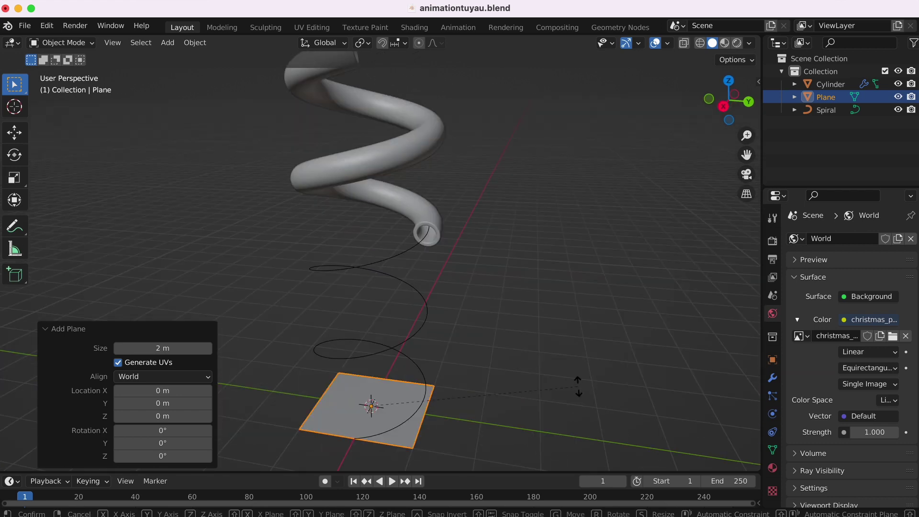
key(r)
text(y90)
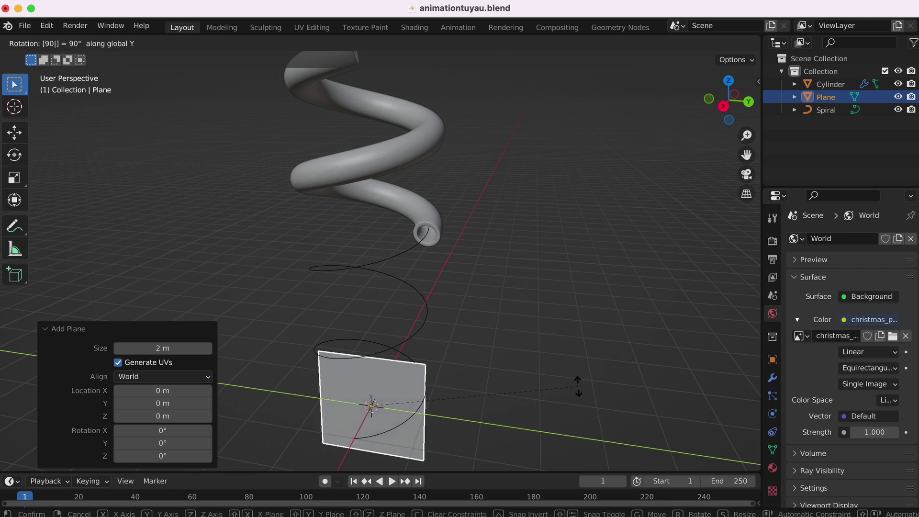
key(Return)
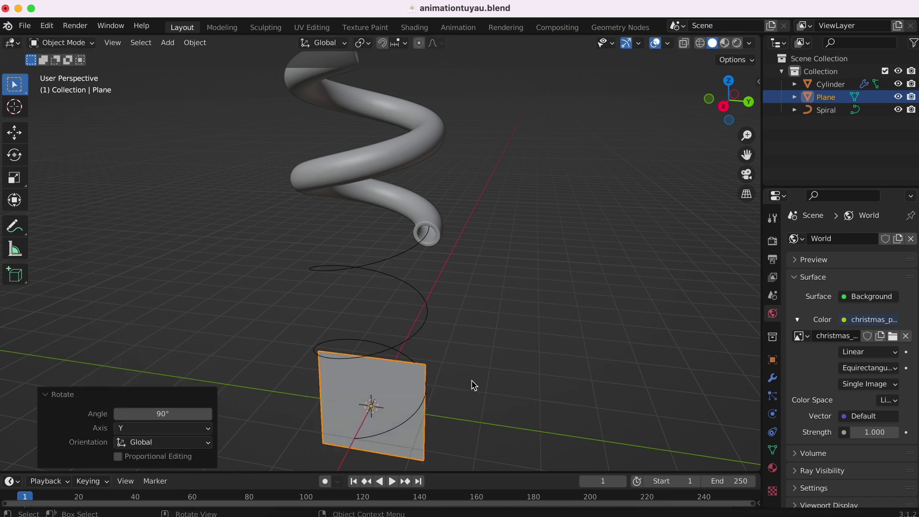
- Slide the upright plane along the X axis behind the spiral
scroll(473, 385, left, 3)
scroll(473, 385, left, 3)
scroll(473, 386, left, 3)
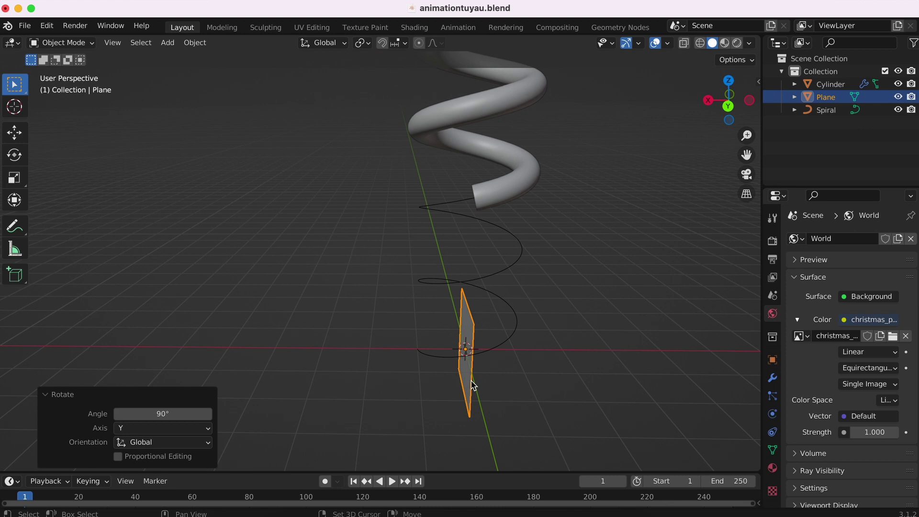
scroll(473, 385, left, 3)
scroll(474, 386, left, 1)
key(g)
key(x)
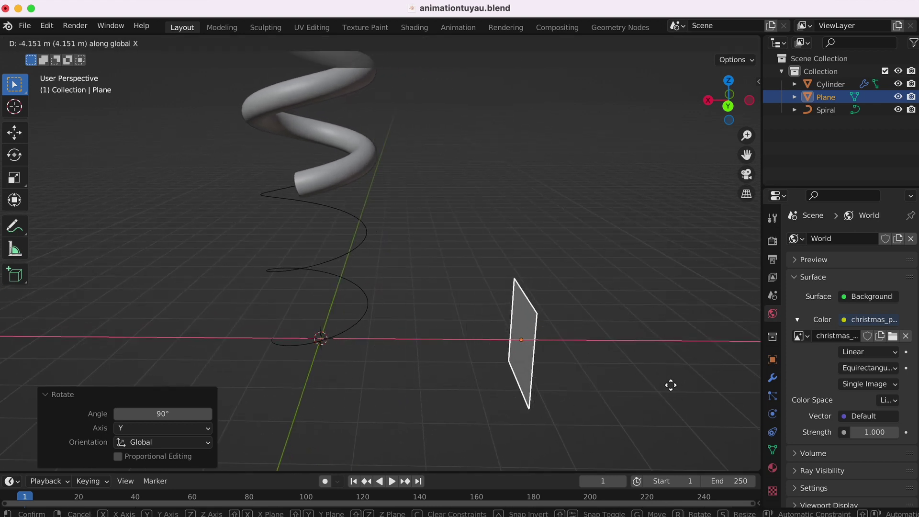
click(666, 383)
- Scale the backdrop plane to 8.123
scroll(421, 336, right, 3)
scroll(420, 335, right, 3)
scroll(420, 335, right, 3)
scroll(419, 335, right, 2)
scroll(419, 335, right, 3)
scroll(420, 335, right, 3)
scroll(419, 336, right, 3)
scroll(419, 335, right, 2)
key(s)
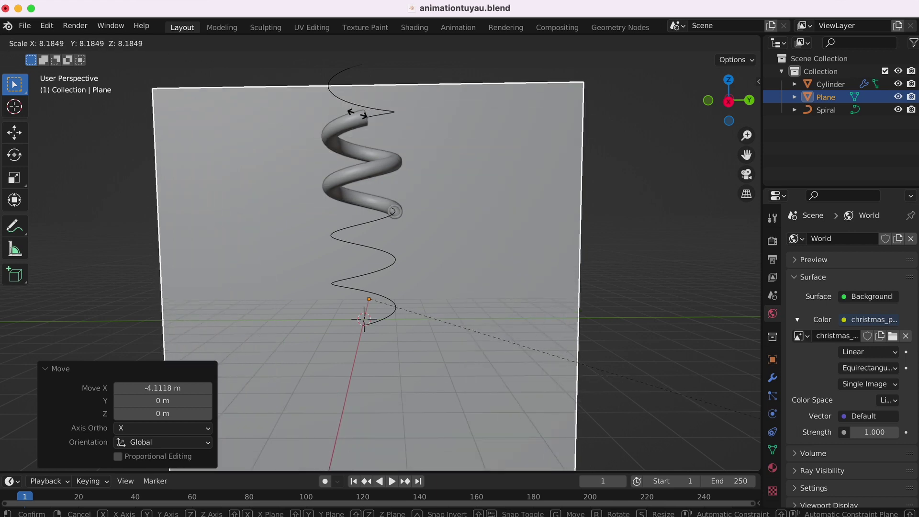
key(Return)
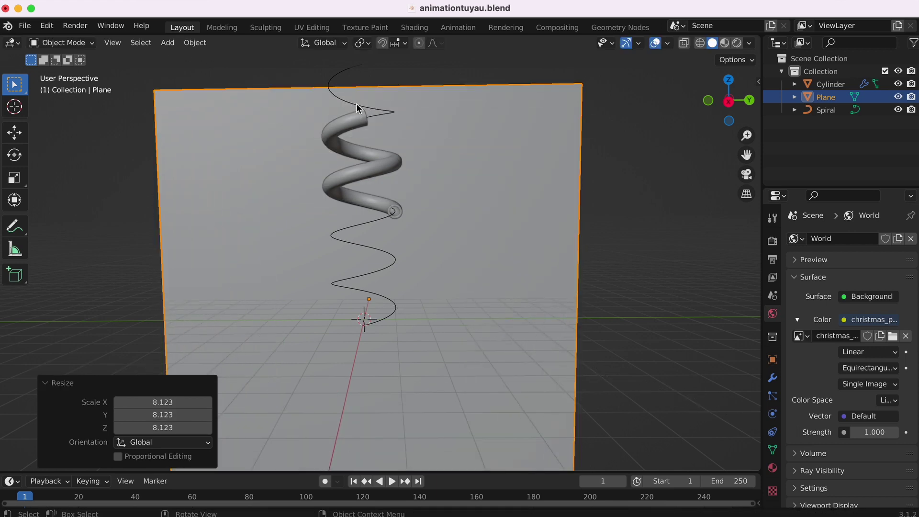
- Raise the backdrop plane 2.6649 m along Z
key(g)
key(z)
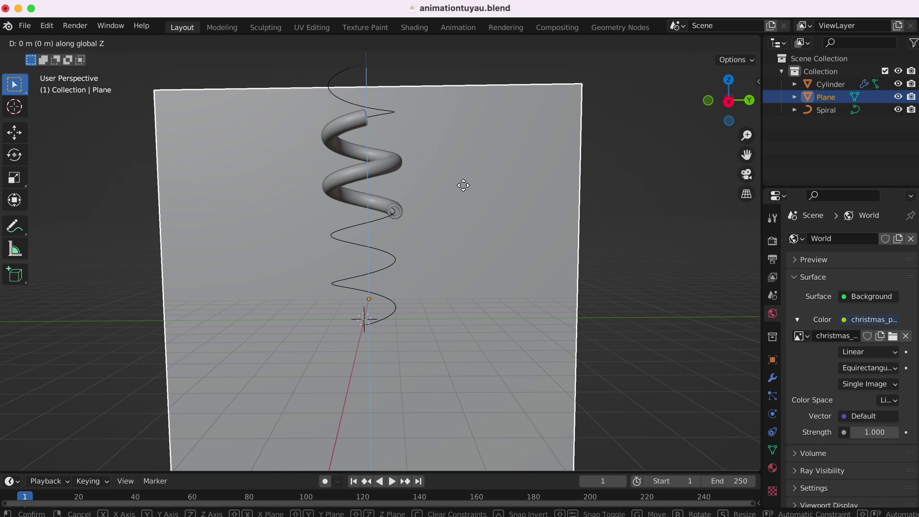
click(481, 119)
scroll(516, 178, down, 5)
scroll(516, 177, right, 5)
scroll(516, 178, down, 5)
scroll(516, 177, up, 5)
scroll(516, 178, right, 5)
scroll(516, 178, right, 5)
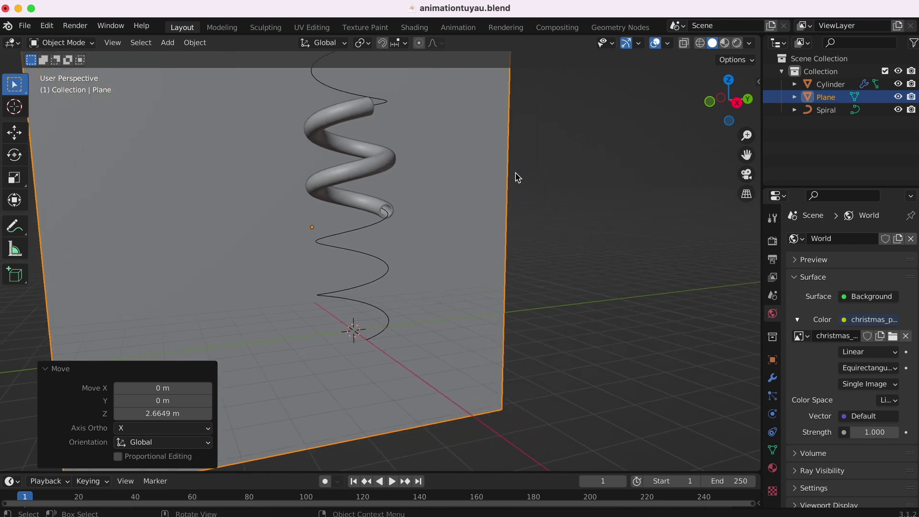
scroll(516, 177, right, 3)
- Add a camera at the origin and briefly check the 0071.png reference render
key(shift+a)
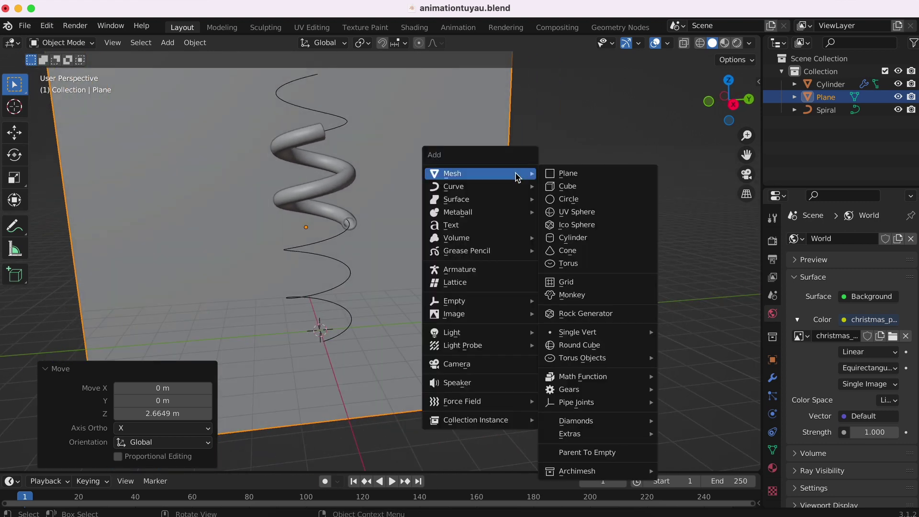
click(493, 365)
scroll(407, 341, down, 5)
scroll(406, 341, down, 5)
scroll(407, 341, right, 5)
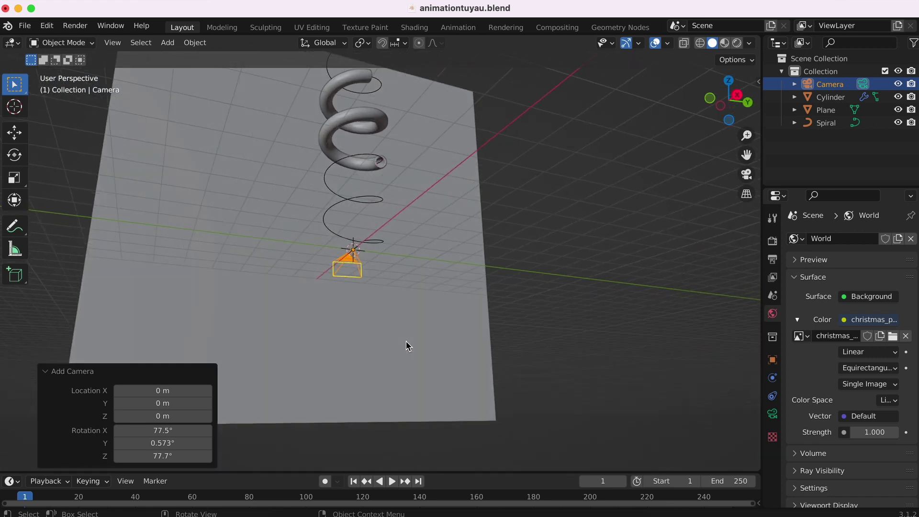
scroll(406, 341, down, 5)
scroll(406, 341, up, 5)
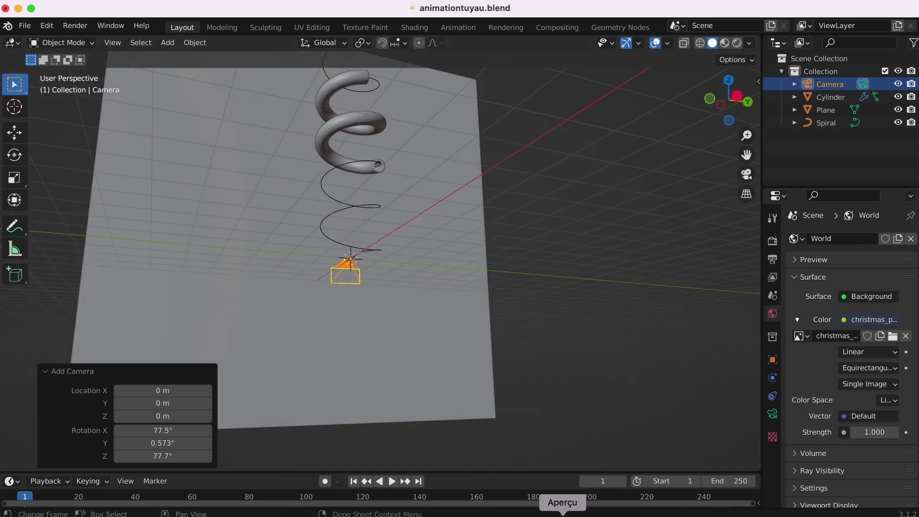
click(563, 515)
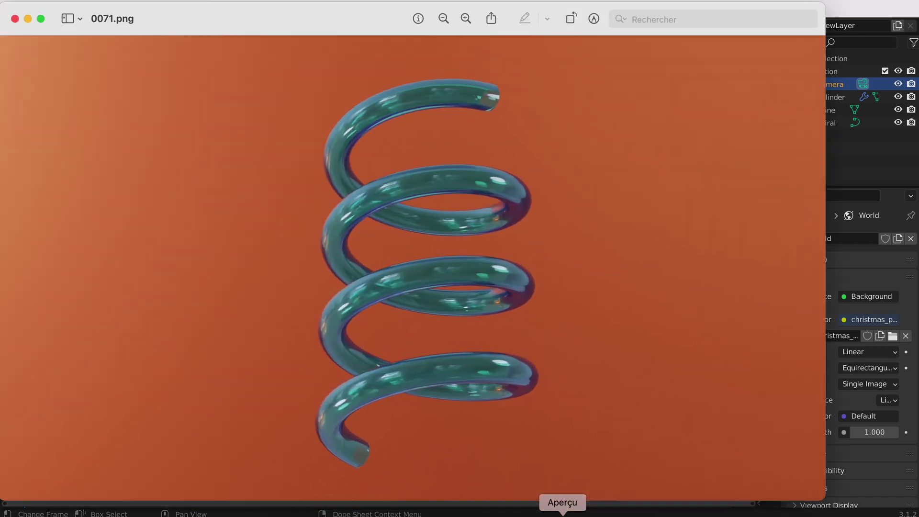
click(27, 18)
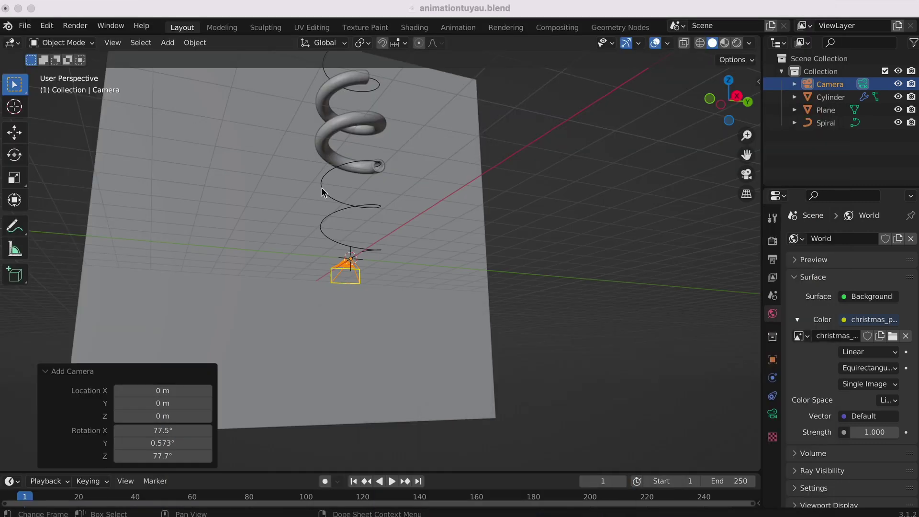
- Deselect the camera and orbit around to a low angle on the spiral
click(578, 355)
scroll(369, 216, down, 3)
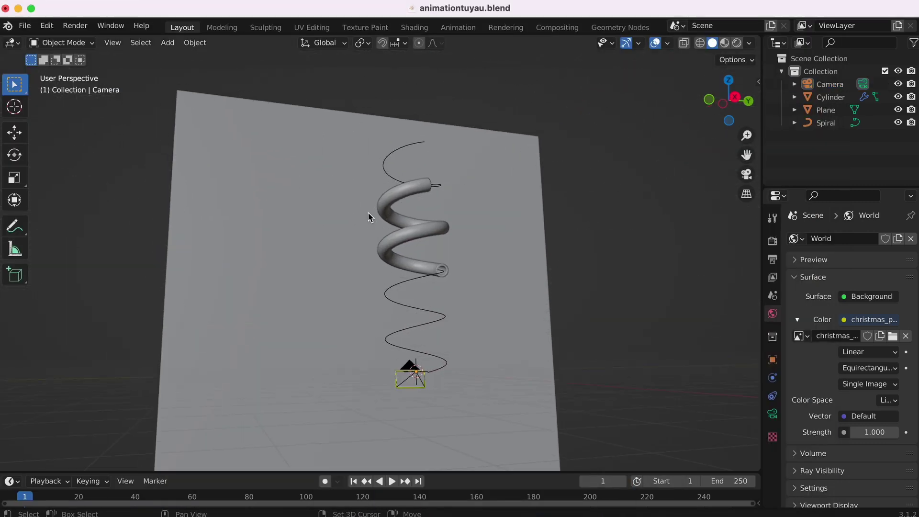
ctrl+scroll(371, 217, up, 5)
ctrl+scroll(370, 217, down, 5)
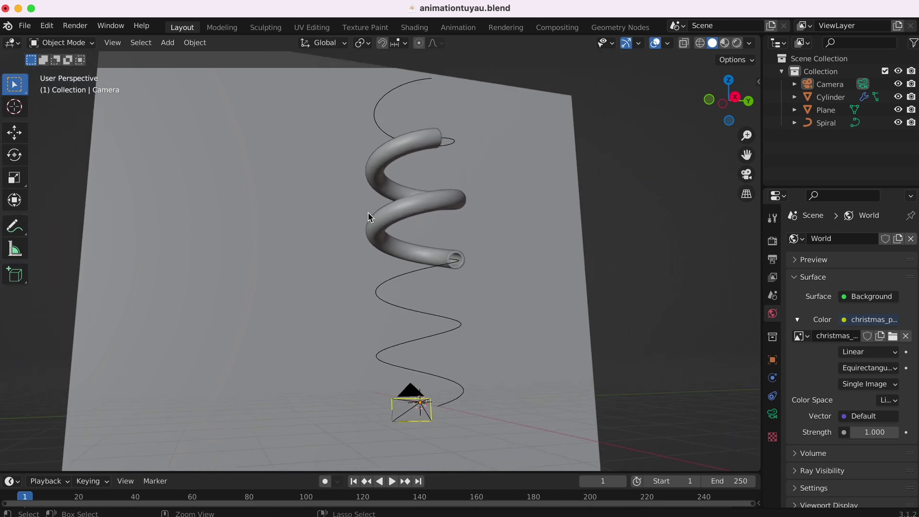
scroll(369, 217, down, 2)
scroll(369, 217, left, 2)
scroll(370, 217, left, 3)
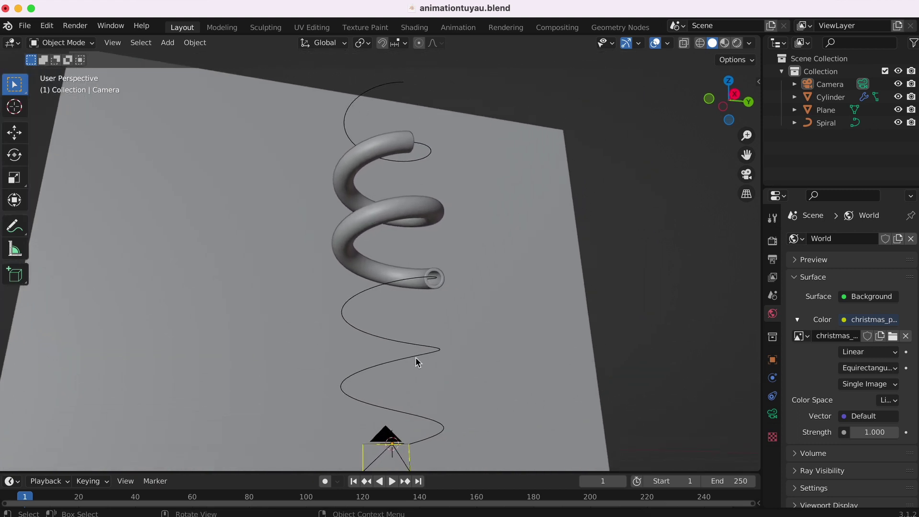
scroll(463, 377, right, 2)
scroll(463, 377, right, 3)
scroll(463, 377, right, 2)
scroll(463, 376, left, 3)
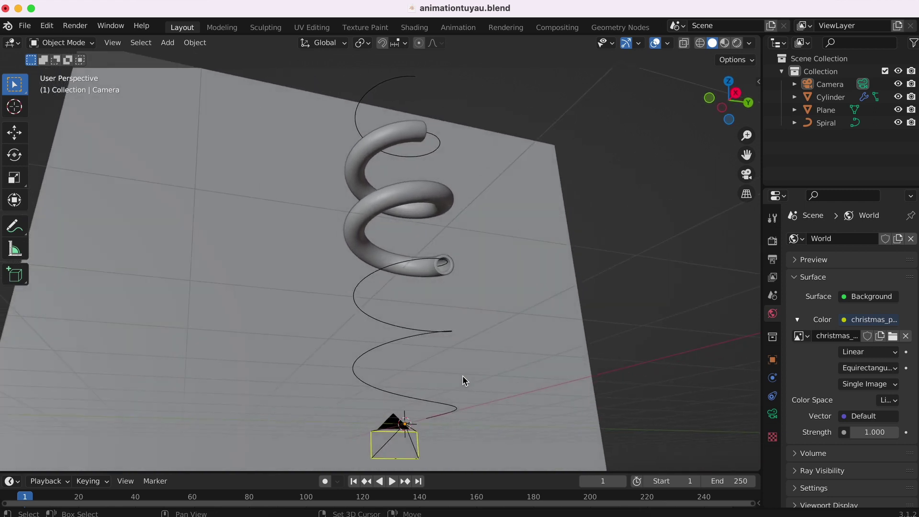
- Zoom to frame the spiral, camera and backdrop, then open the View menu
scroll(462, 376, down, 3)
scroll(462, 376, down, 2)
scroll(463, 377, down, 2)
scroll(463, 376, down, 2)
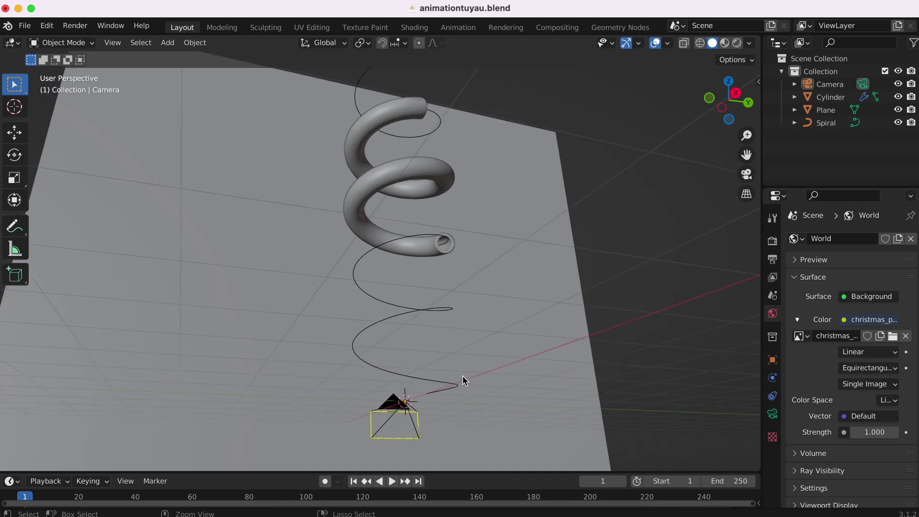
scroll(463, 376, up, 2)
scroll(462, 376, down, 2)
scroll(463, 375, up, 2)
shift+scroll(462, 375, down, 1)
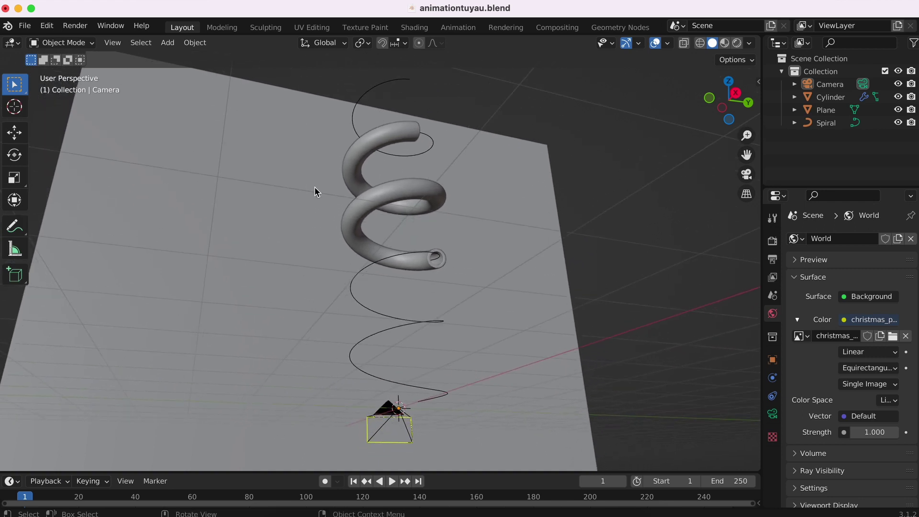
click(113, 43)
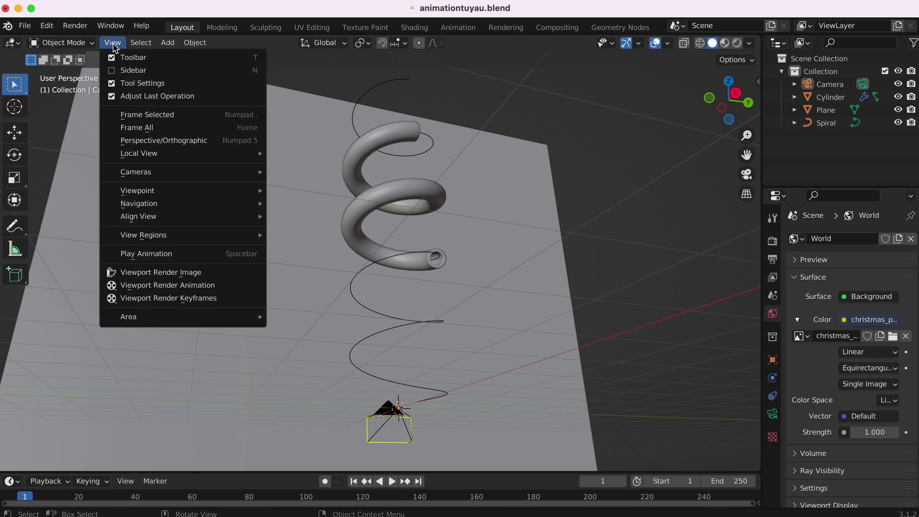
mouse_move(139, 216)
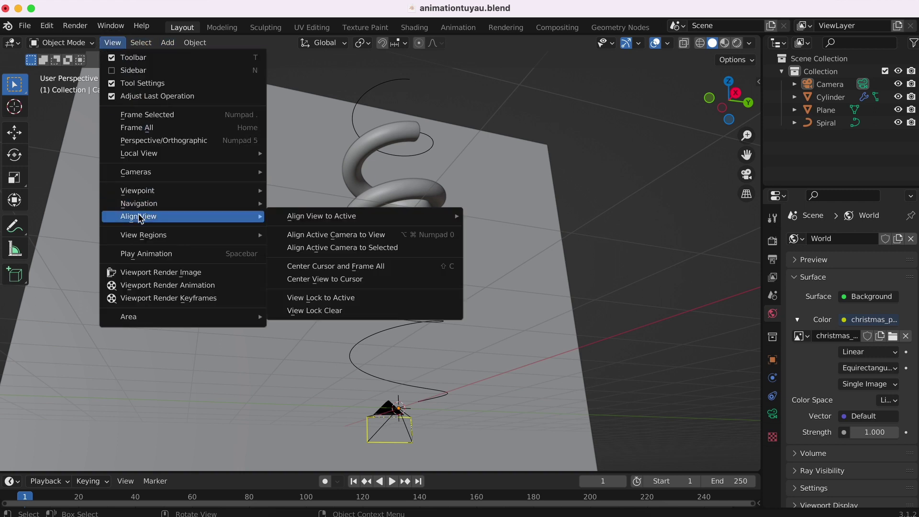
- Align the active camera to the view and enable Lock Camera to View in the sidebar
click(373, 236)
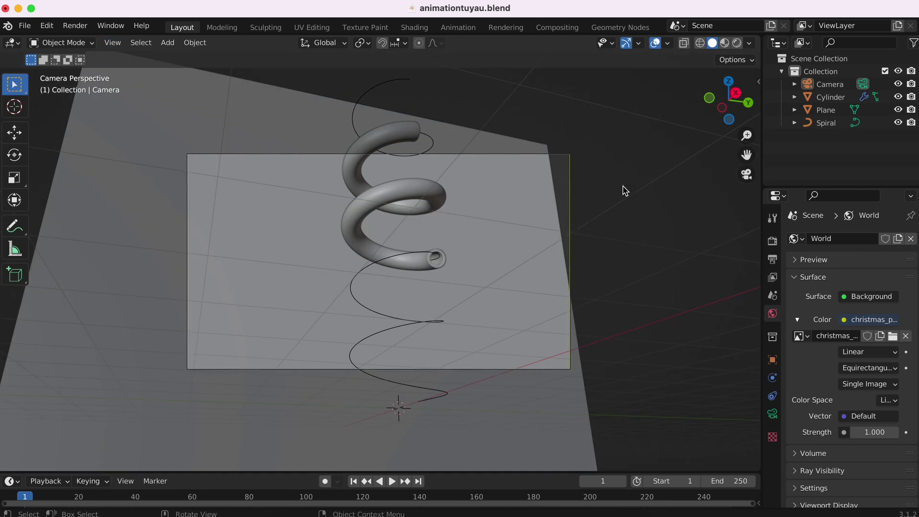
key(n)
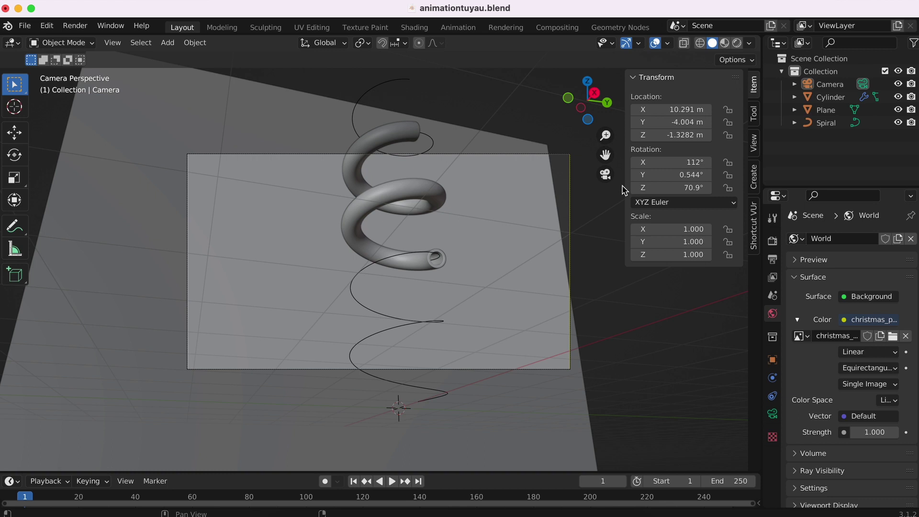
click(755, 144)
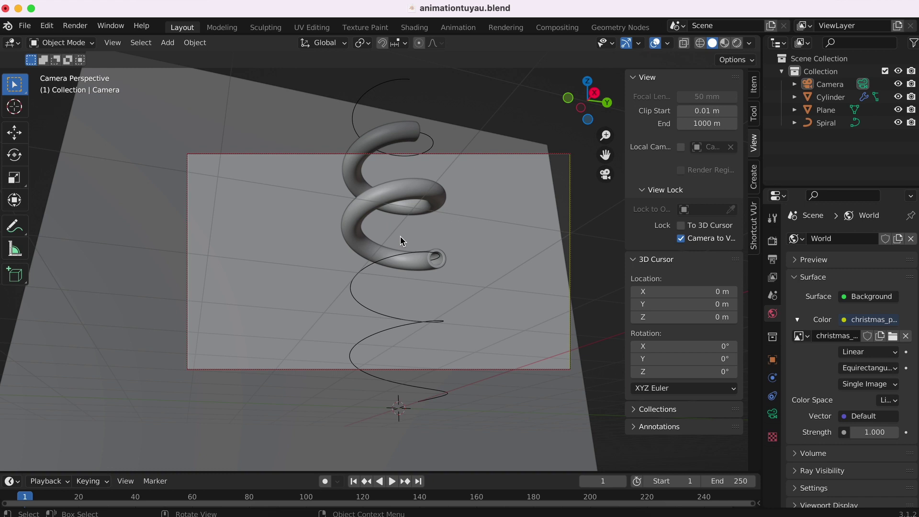
scroll(401, 241, left, 3)
scroll(402, 241, left, 3)
scroll(402, 241, left, 3)
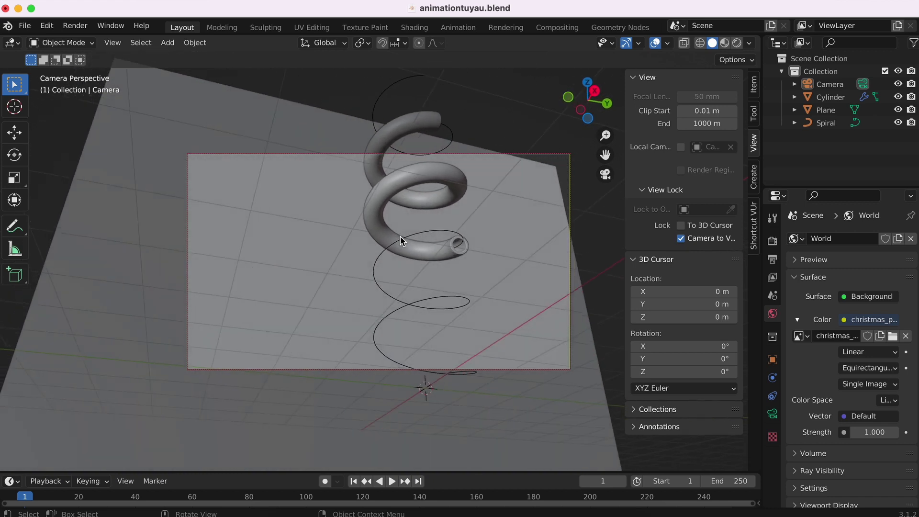
scroll(401, 241, left, 3)
scroll(401, 241, left, 3)
- Orbit and zoom the locked camera to frame the whole coil, then unlock it
shift+scroll(401, 241, up, 2)
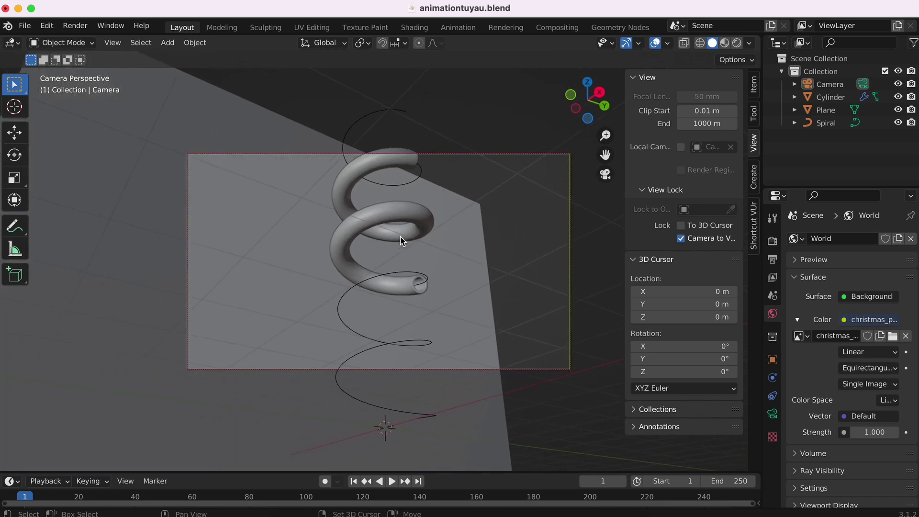
shift+scroll(401, 240, up, 2)
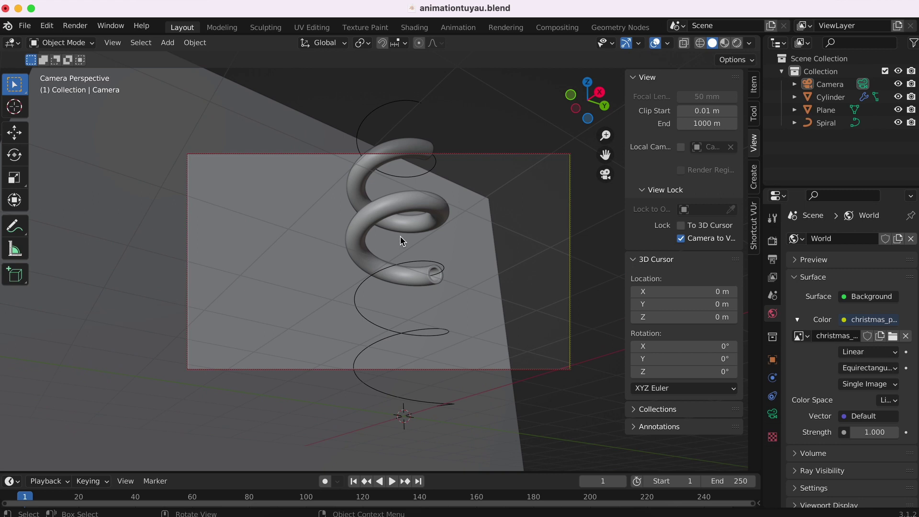
scroll(401, 241, left, 2)
scroll(401, 241, left, 3)
ctrl+scroll(402, 241, down, 2)
ctrl+scroll(401, 241, up, 2)
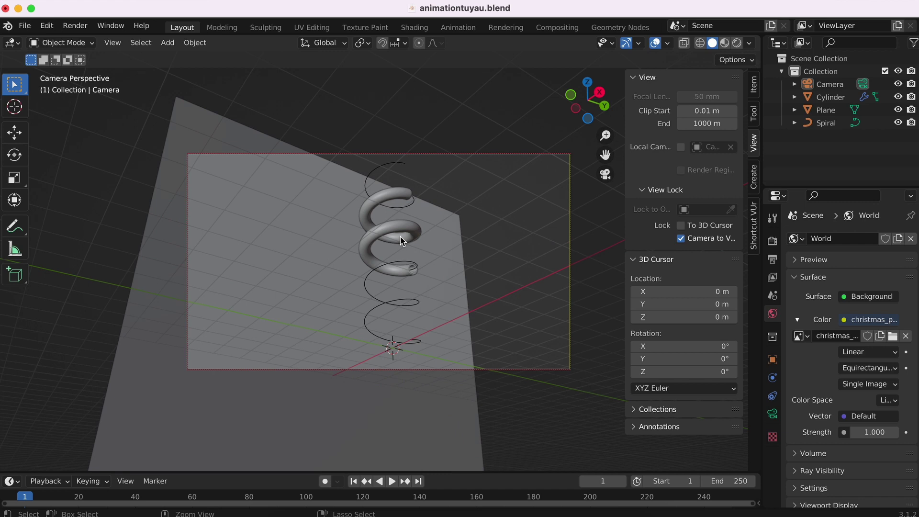
ctrl+scroll(401, 241, up, 1)
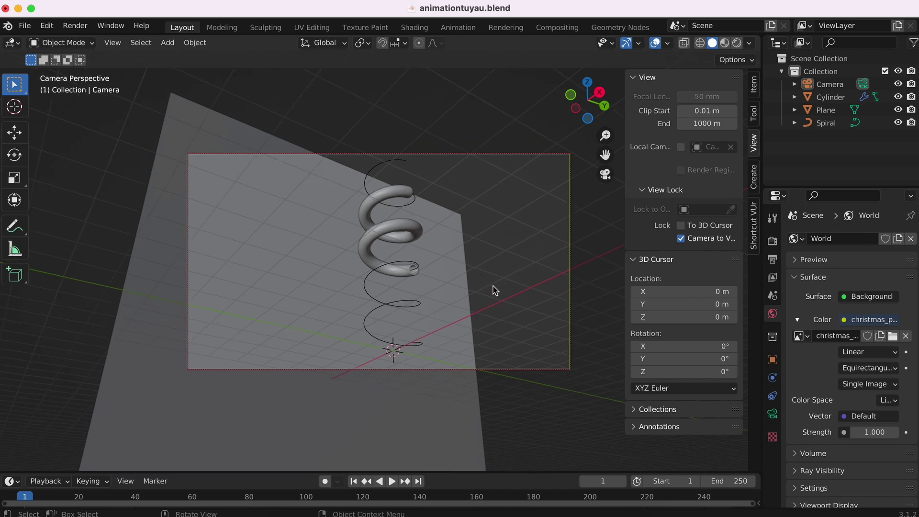
middle_drag(496, 291, 757, 177)
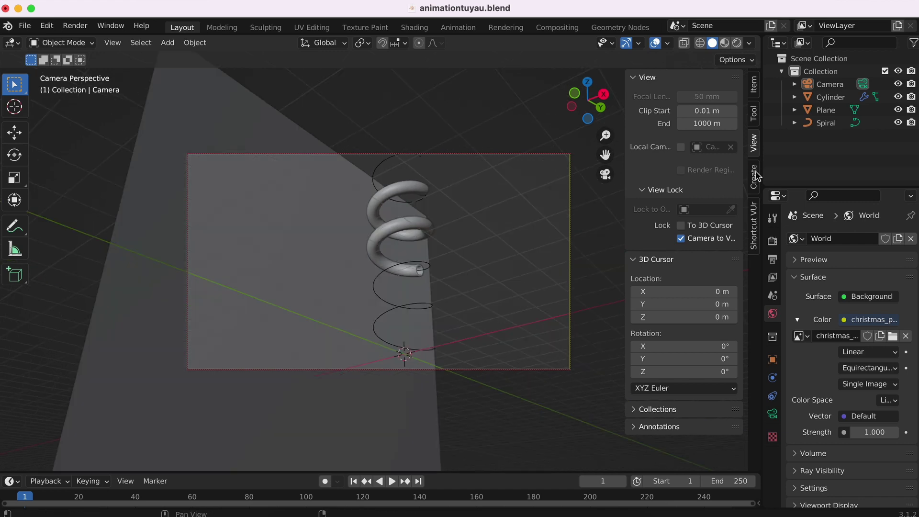
click(682, 239)
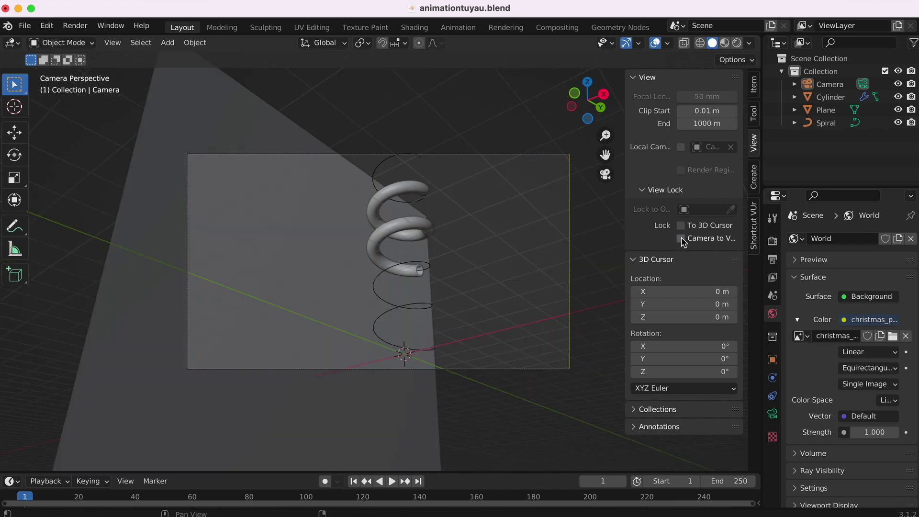
- Select the Cylinder, nudge its Location X, and go back to the camera view with the camera following navigation
click(414, 229)
click(772, 359)
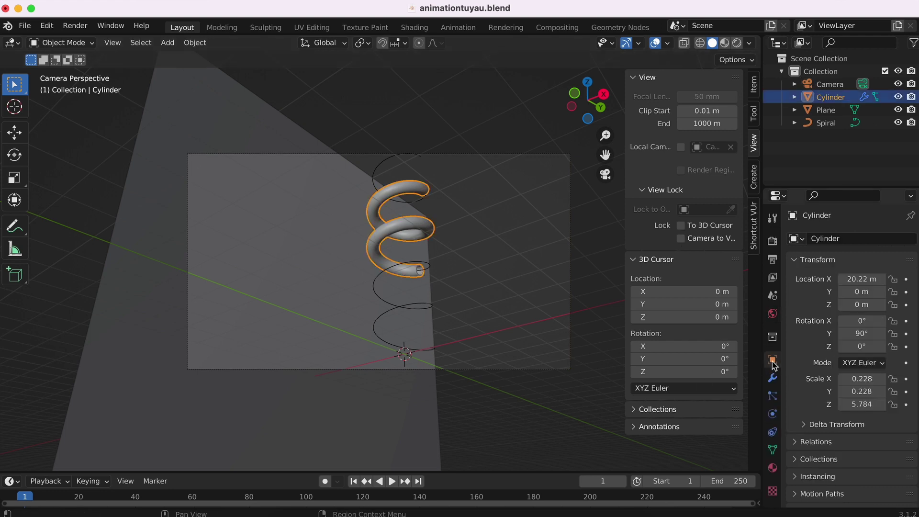
drag(862, 279, 881, 279)
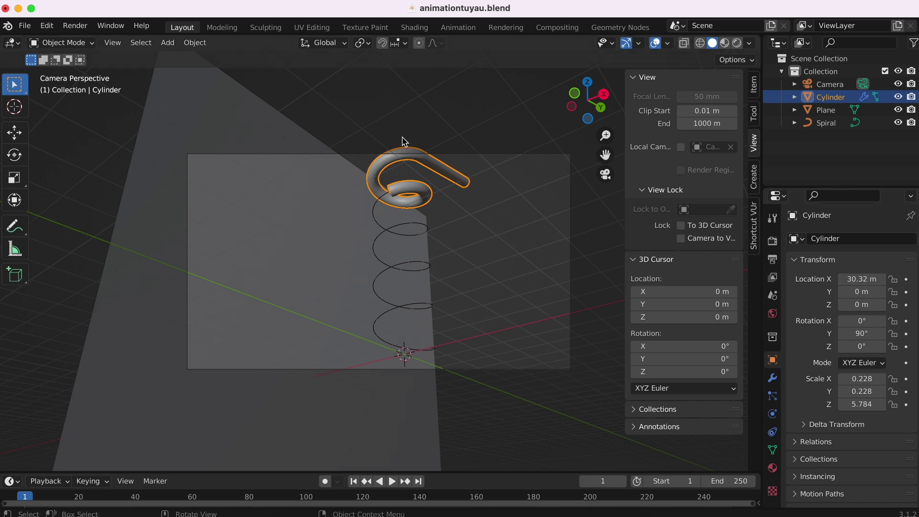
middle_drag(475, 213, 487, 225)
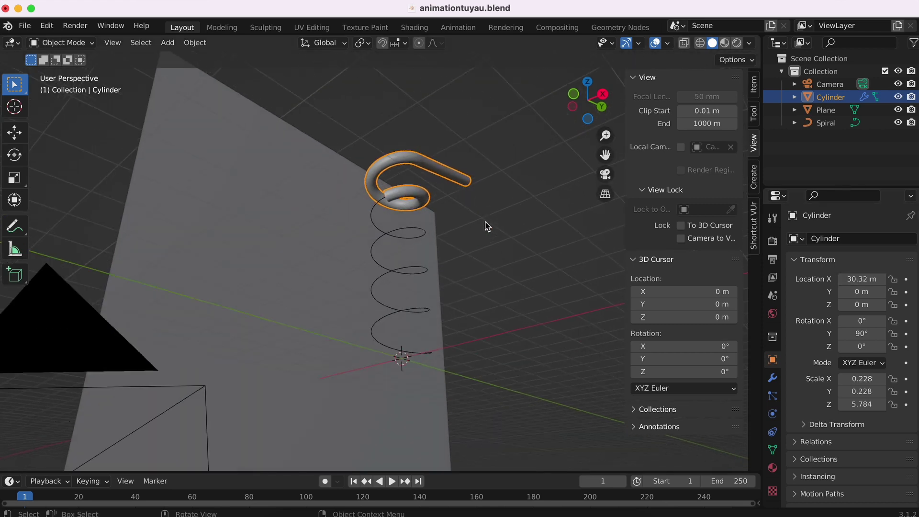
click(681, 239)
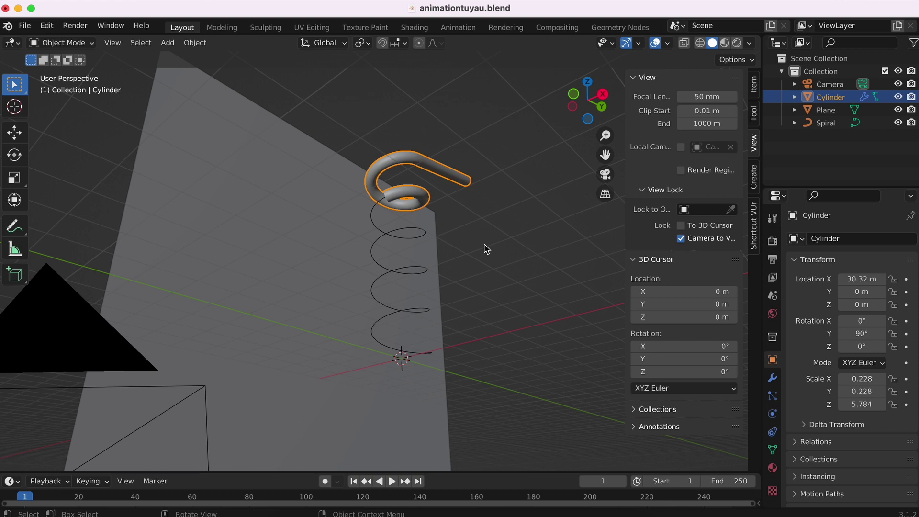
click(606, 174)
- Reframe the camera view and settle the Cylinder's Location X at 16.24 m
scroll(375, 272, down, 2)
scroll(375, 277, up, 5)
scroll(374, 277, up, 3)
scroll(374, 277, left, 3)
scroll(375, 277, left, 3)
shift+scroll(375, 277, down, 5)
shift+scroll(374, 276, right, 2)
shift+scroll(375, 277, down, 3)
shift+scroll(375, 277, right, 1)
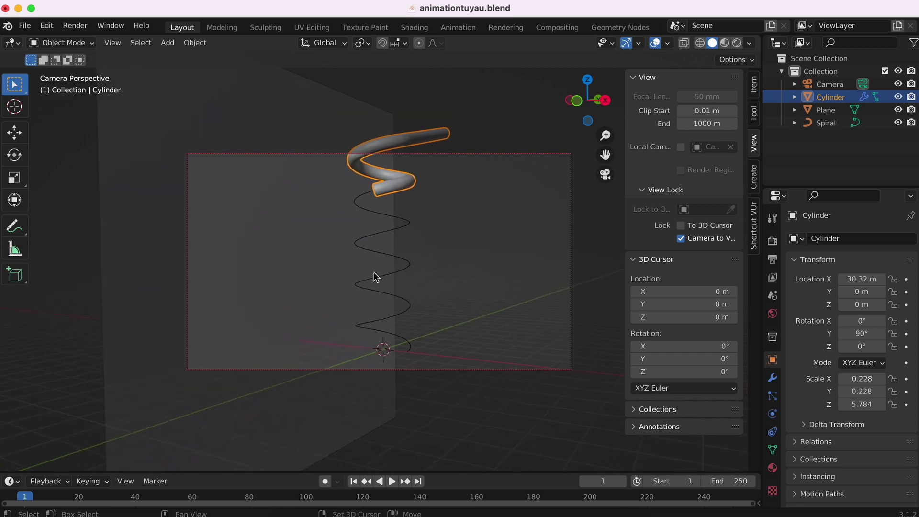
shift+scroll(374, 277, up, 2)
shift+scroll(375, 277, up, 2)
shift+scroll(374, 277, up, 1)
shift+scroll(375, 276, up, 2)
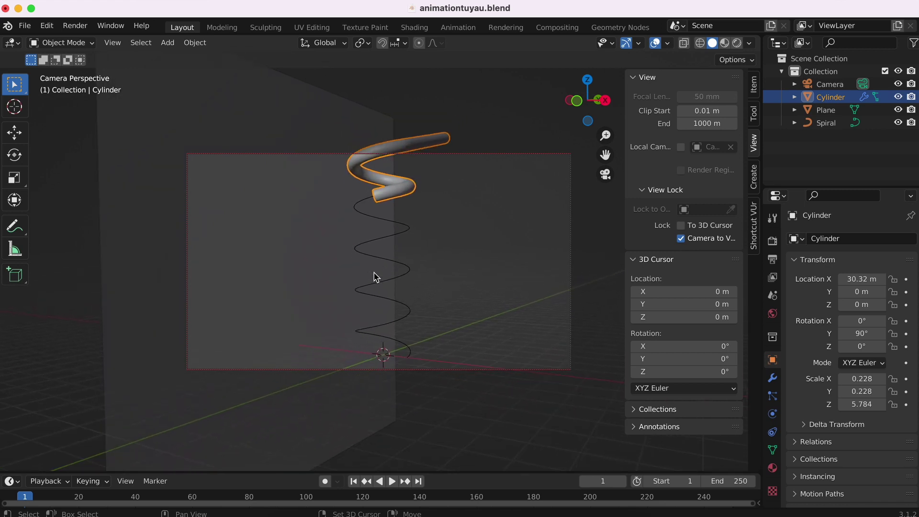
shift+scroll(374, 277, up, 1)
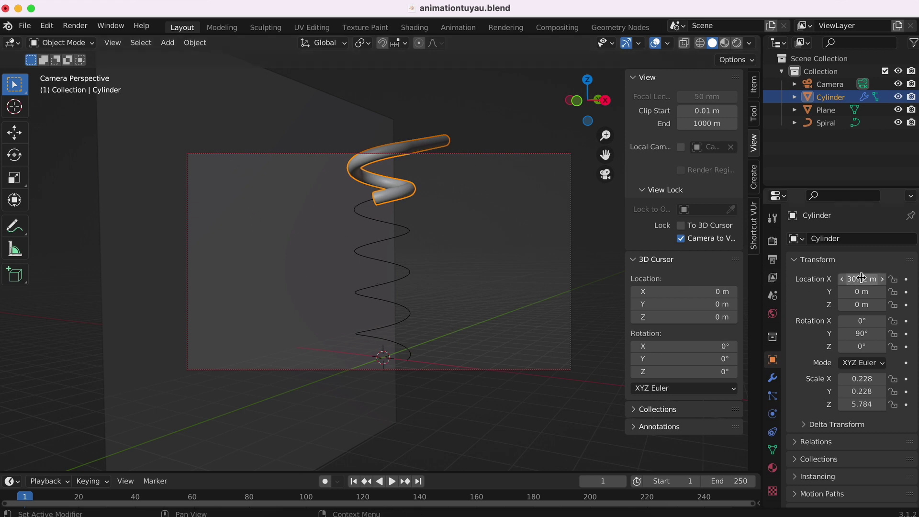
mouse_move(866, 280)
mouse_down()
mouse_move(814, 280)
mouse_move(900, 279)
mouse_move(842, 280)
mouse_move(864, 279)
mouse_up()
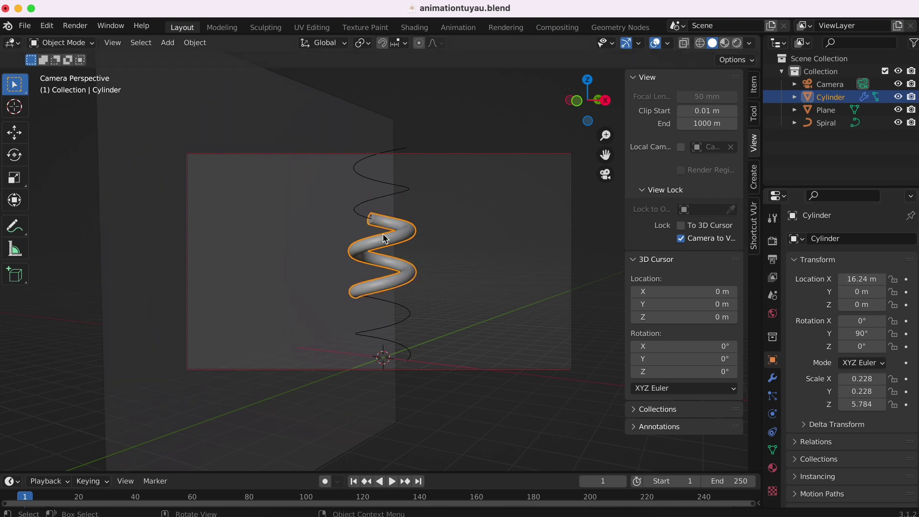
- Stretch the cylinder along global X, then shorten it with a second X resize
key(s)
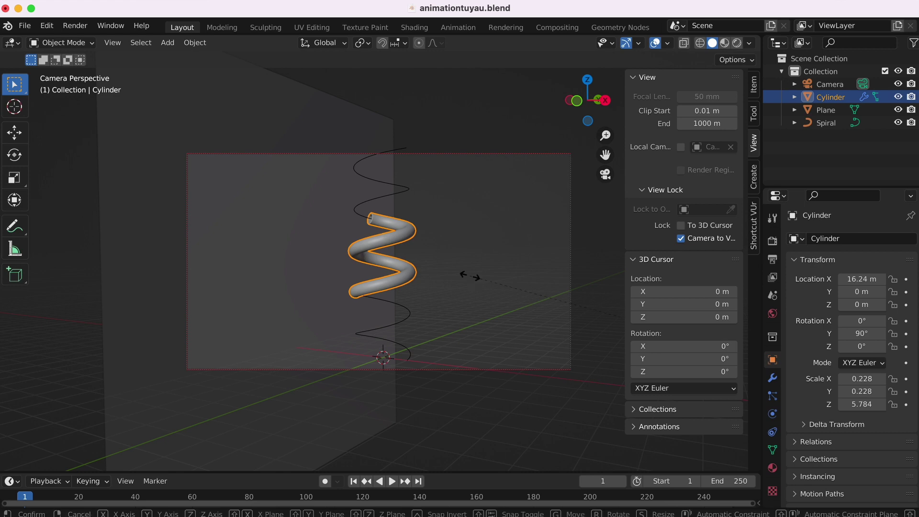
key(x)
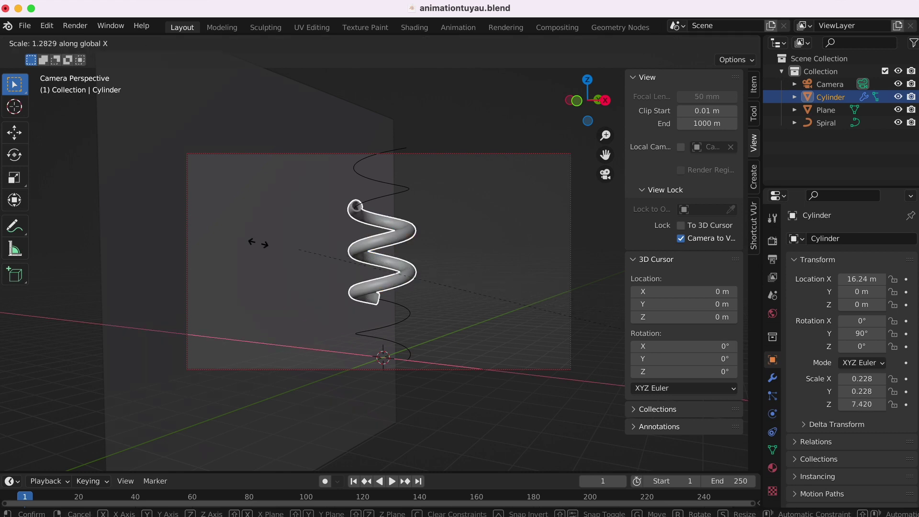
click(322, 125)
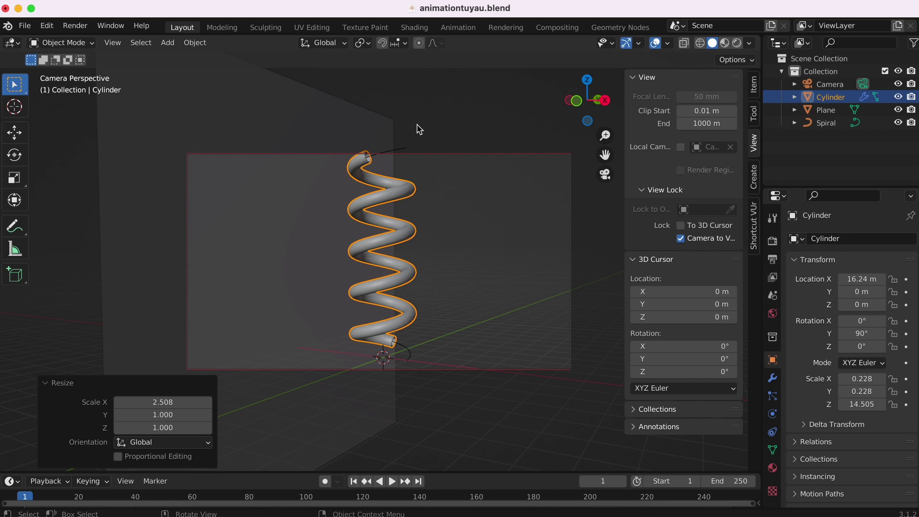
key(s)
key(x)
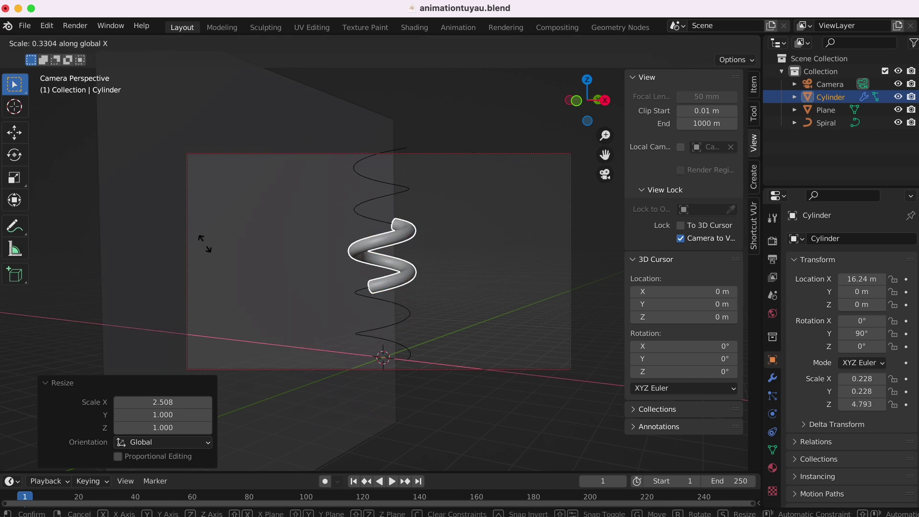
click(108, 234)
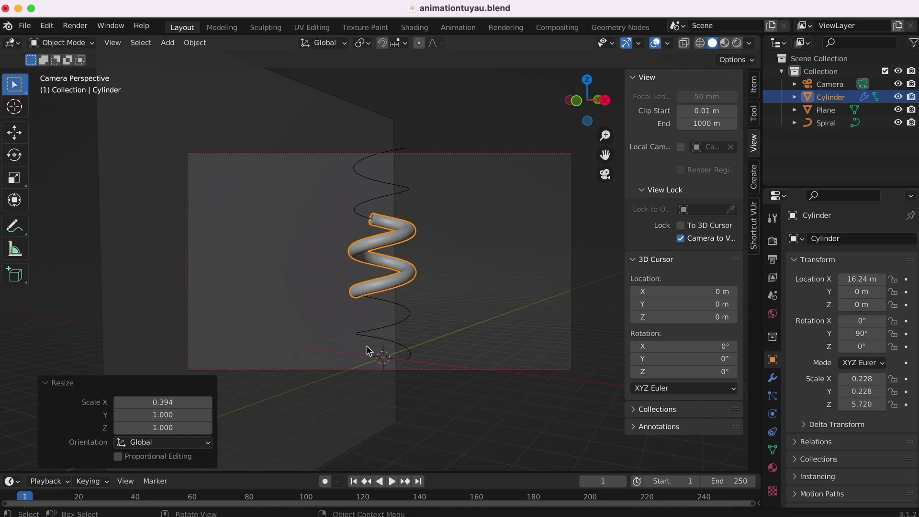
- Set the X resize factor to 1.110, hide the sidebar, and select the backdrop plane
key(s)
key(x)
click(411, 303)
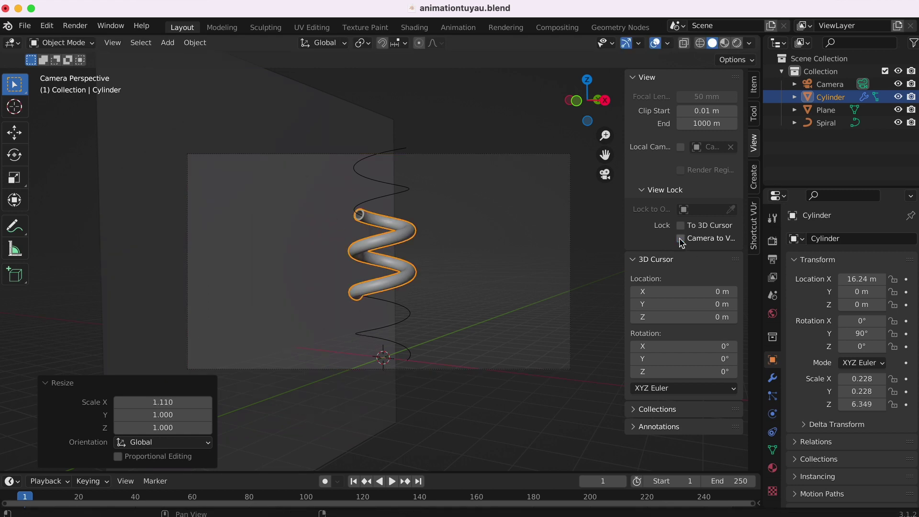
key(n)
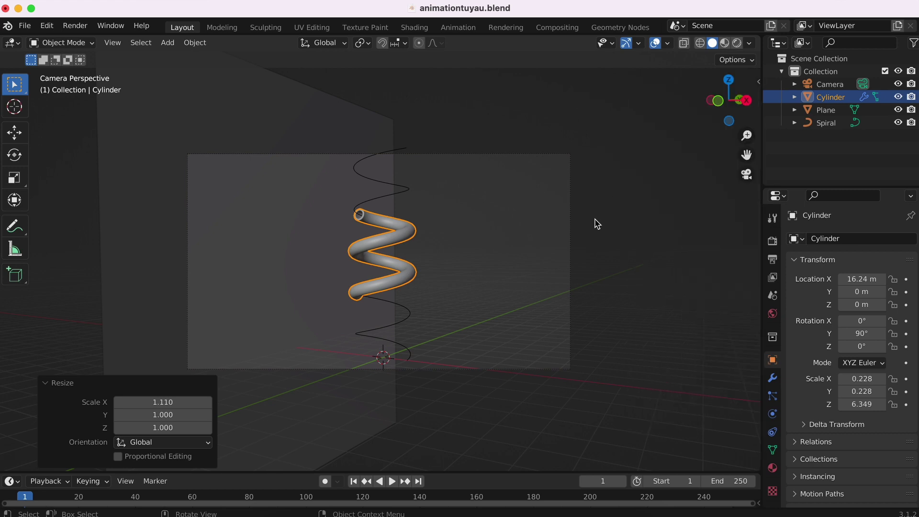
key(alt+a)
click(273, 125)
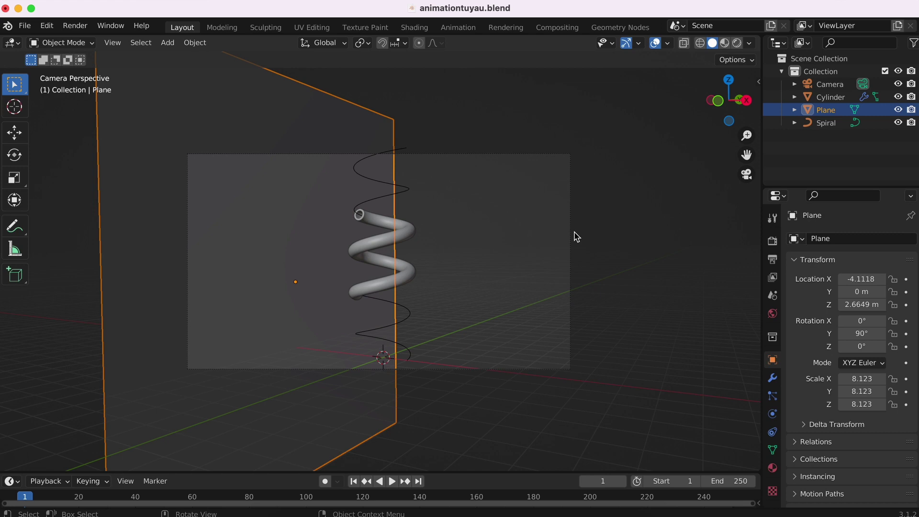
- Rotate the backdrop plane around Z, move it, and give it a small extra Z turn
key(r)
key(z)
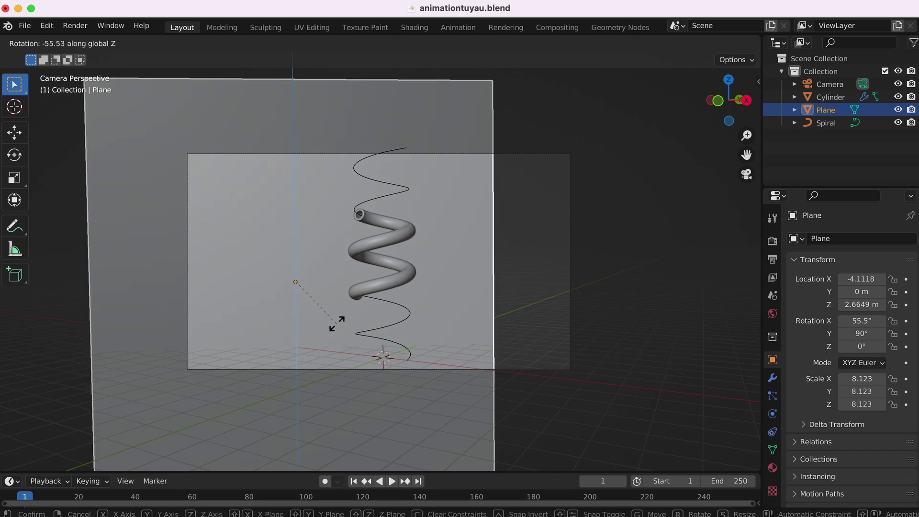
click(337, 323)
key(g)
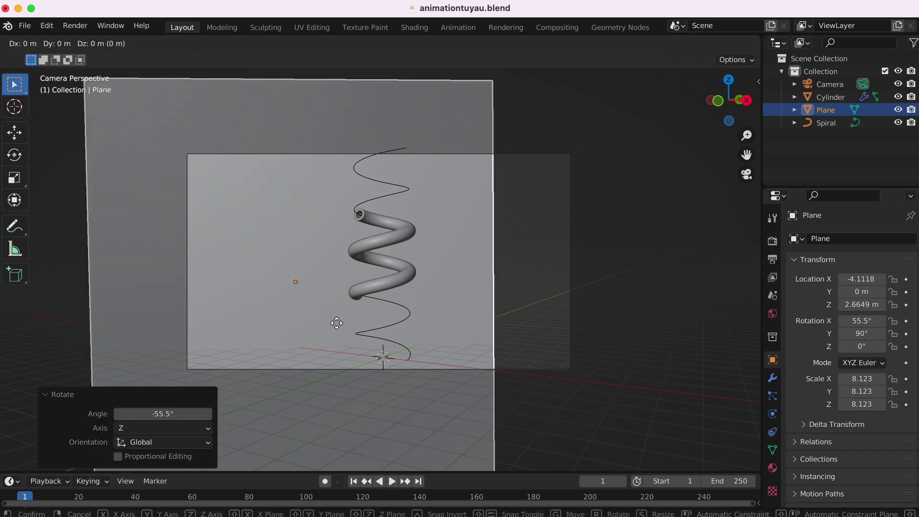
click(432, 318)
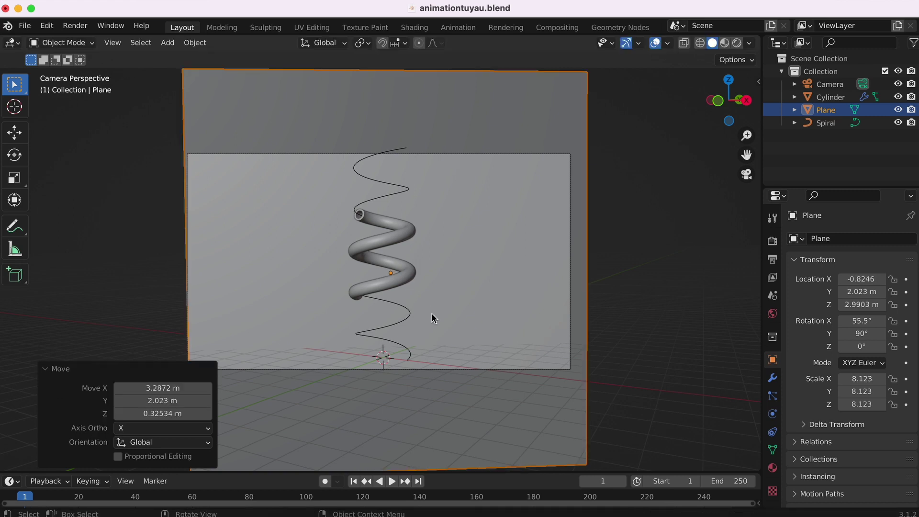
key(r)
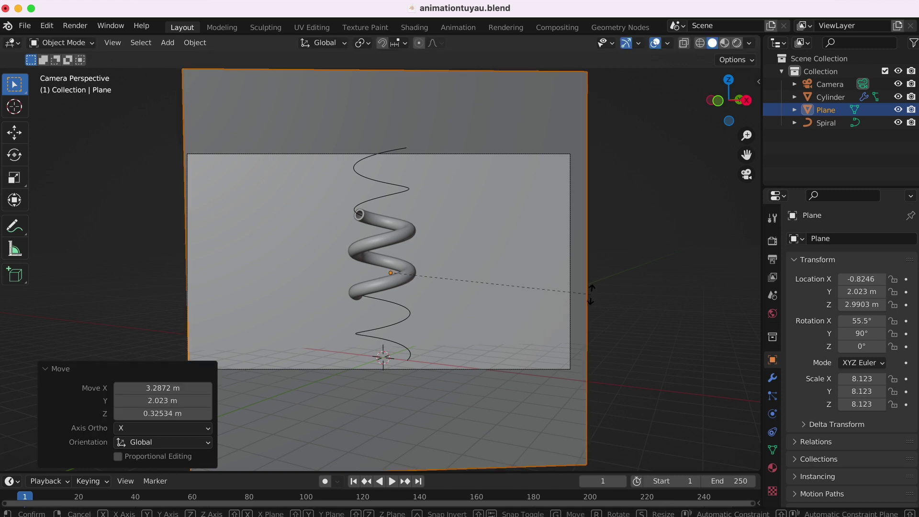
key(z)
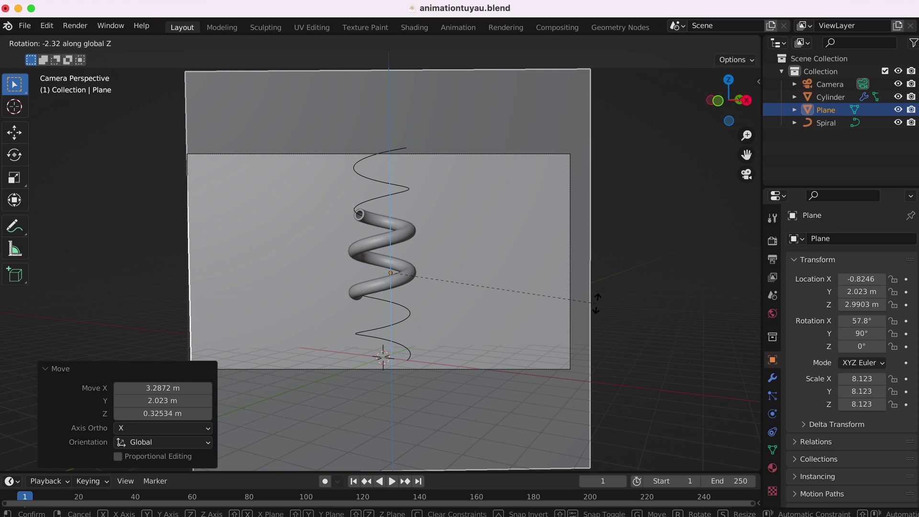
click(628, 314)
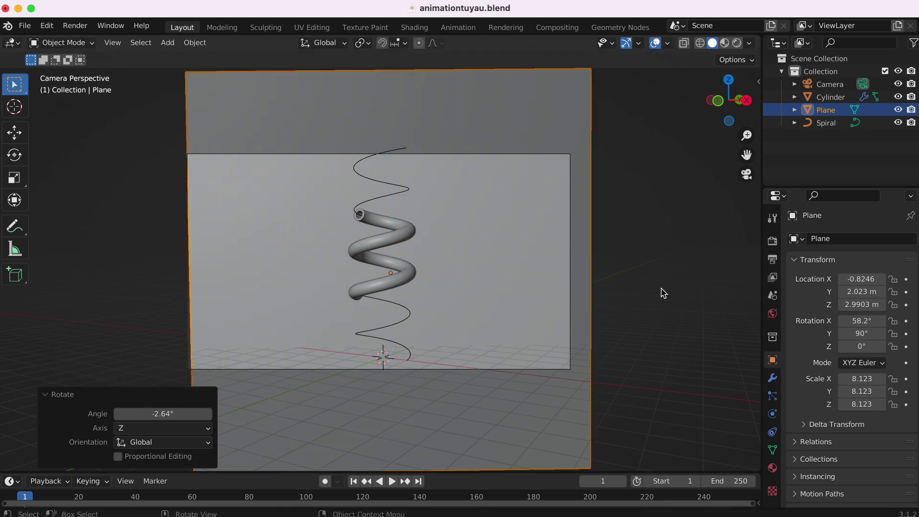
- Move the plane, enlarge it to scale 9.412, and reposition it with its height kept fixed
key(g)
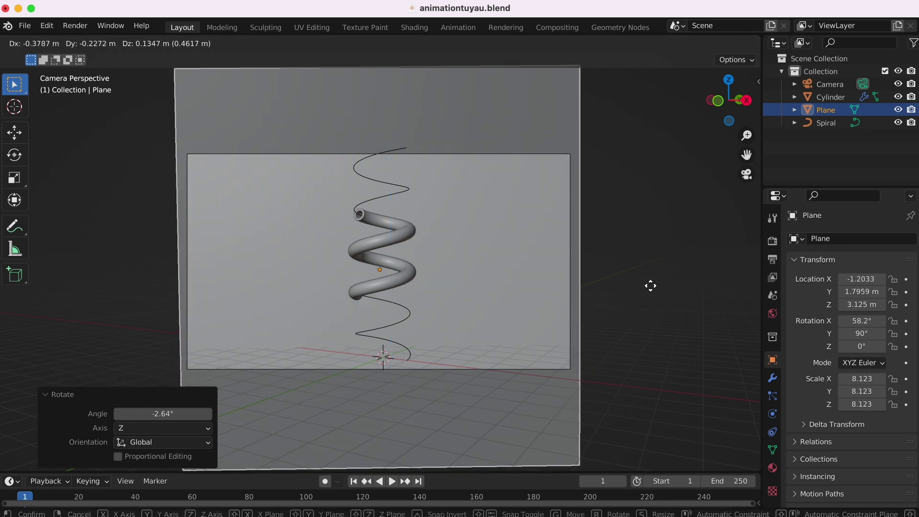
click(654, 289)
key(s)
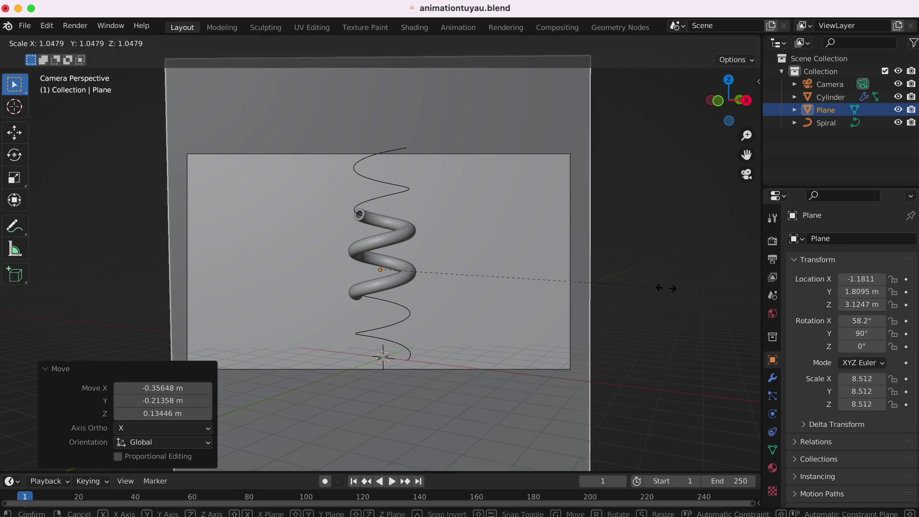
click(695, 298)
scroll(623, 267, left, 5)
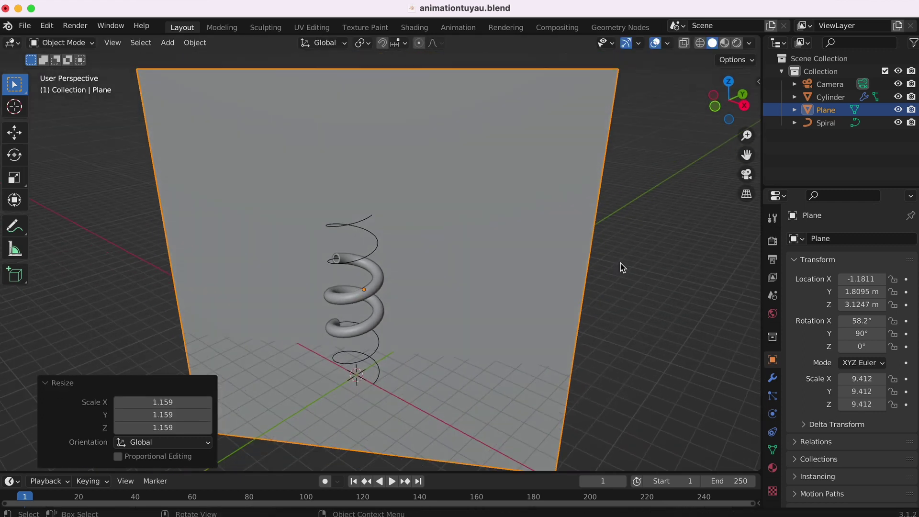
scroll(623, 267, left, 5)
scroll(623, 267, left, 3)
scroll(623, 268, left, 2)
scroll(622, 267, left, 3)
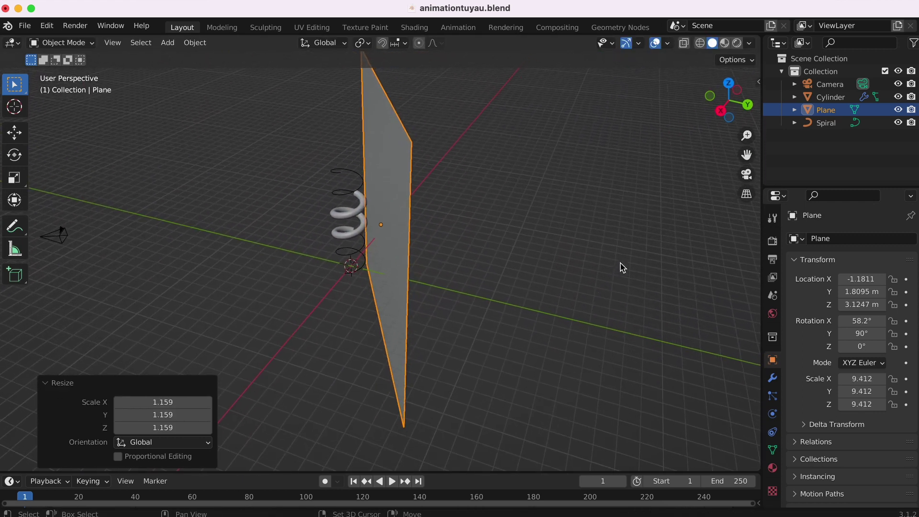
key(g)
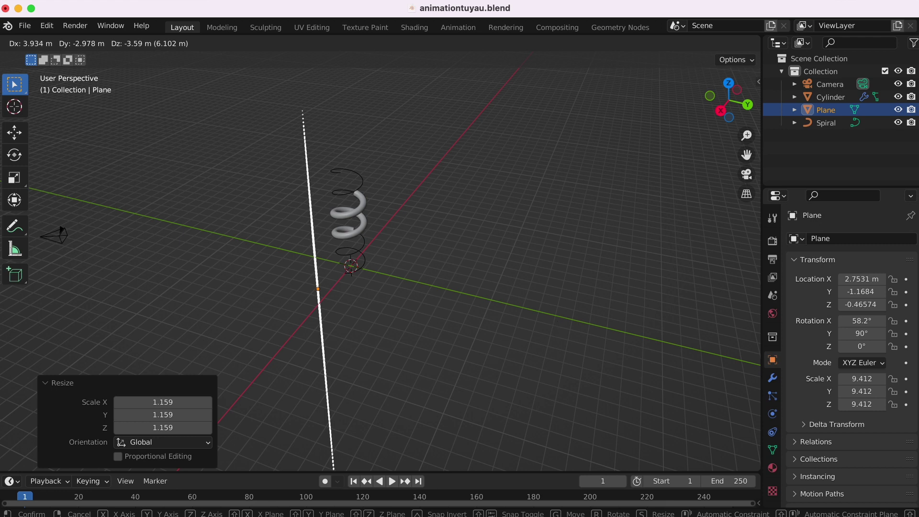
key(shift+z)
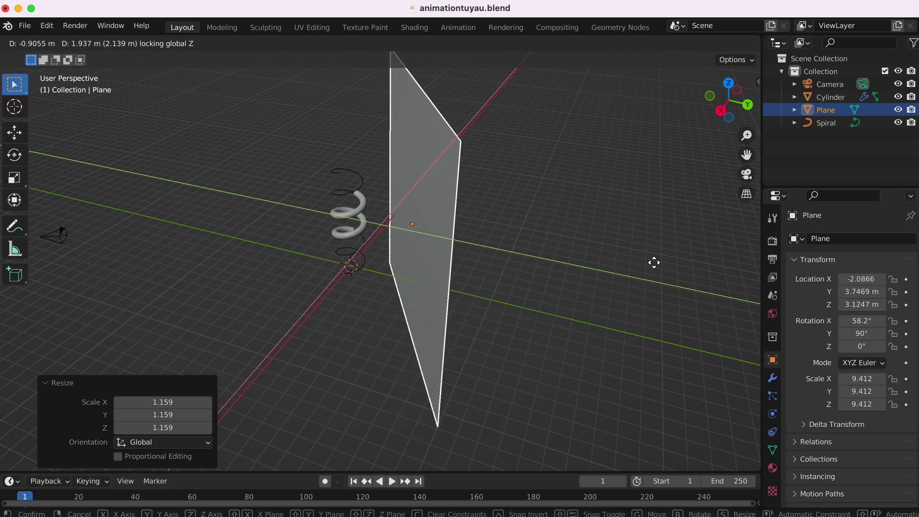
click(671, 261)
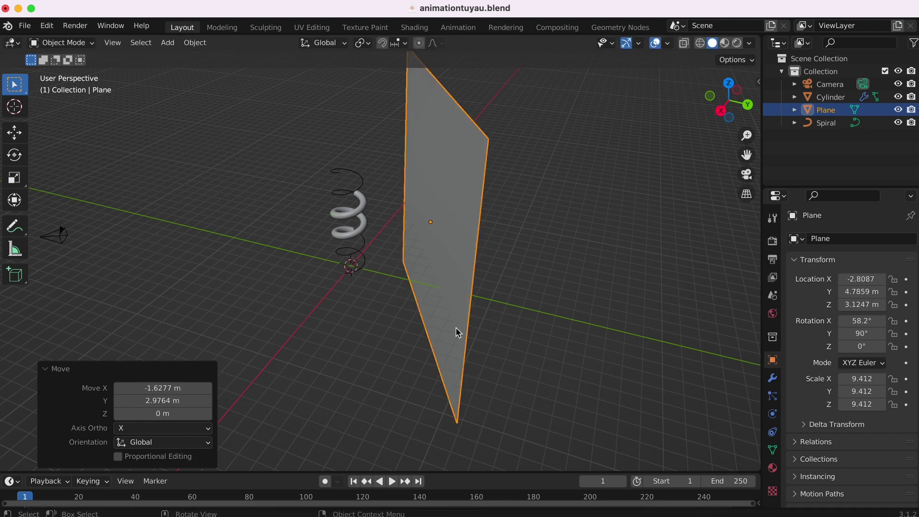
scroll(461, 328, right, 10)
scroll(456, 327, right, 3)
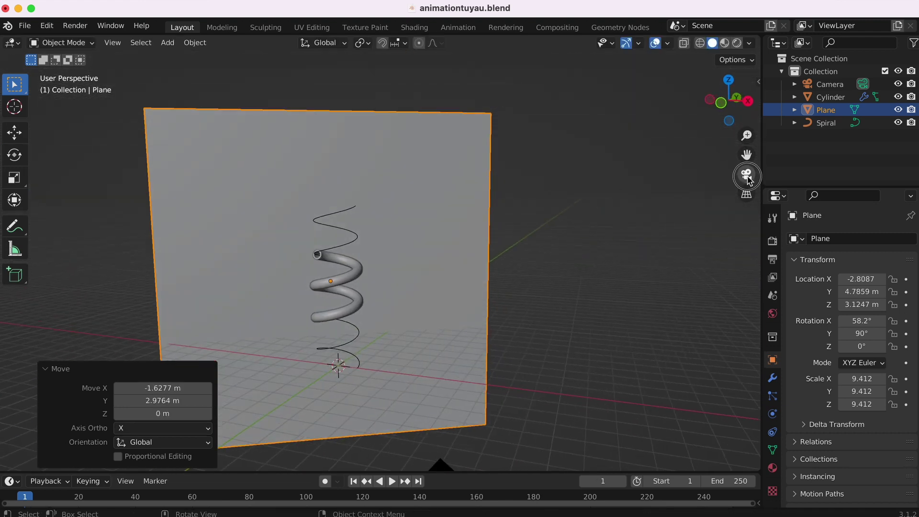
- Check the framing from the camera and enlarge the plane to scale 10.841
click(746, 175)
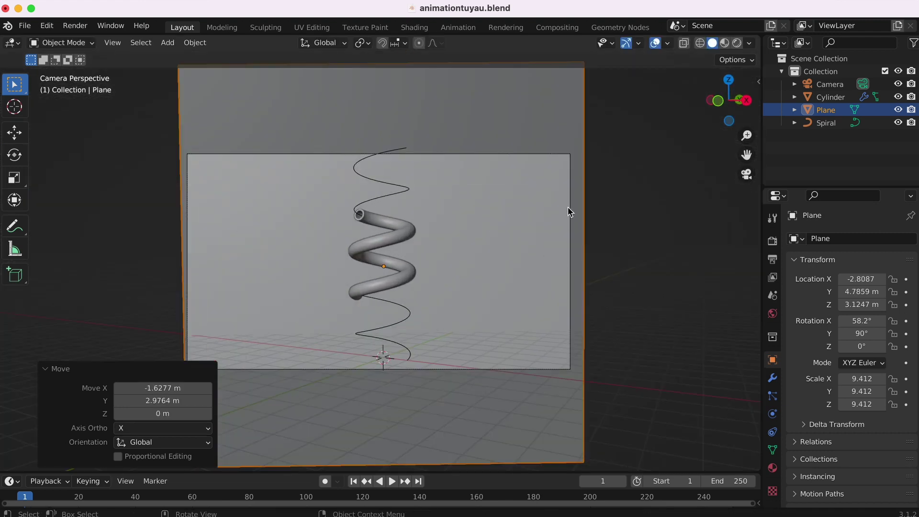
click(632, 225)
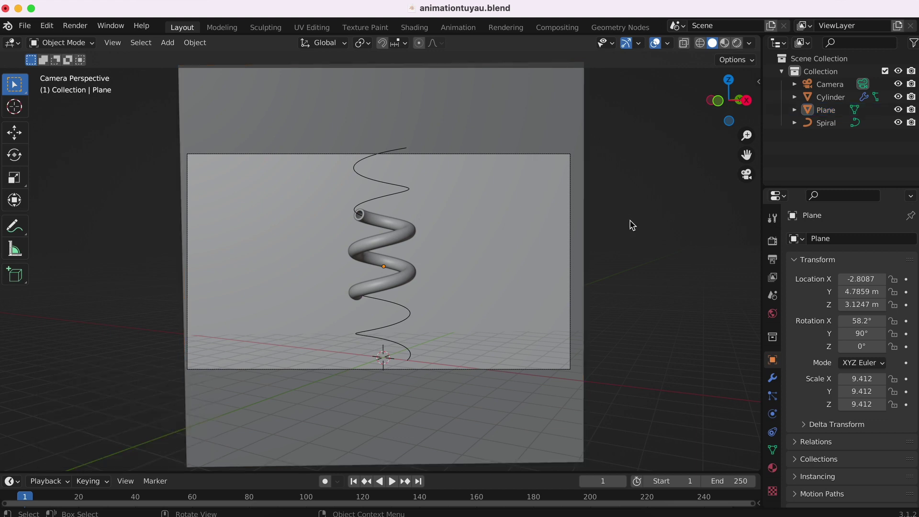
click(541, 137)
key(s)
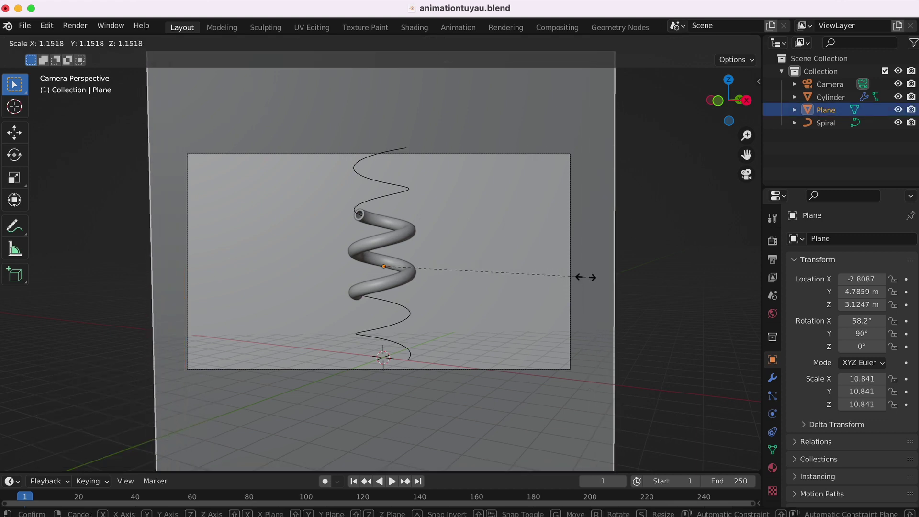
click(588, 282)
click(738, 42)
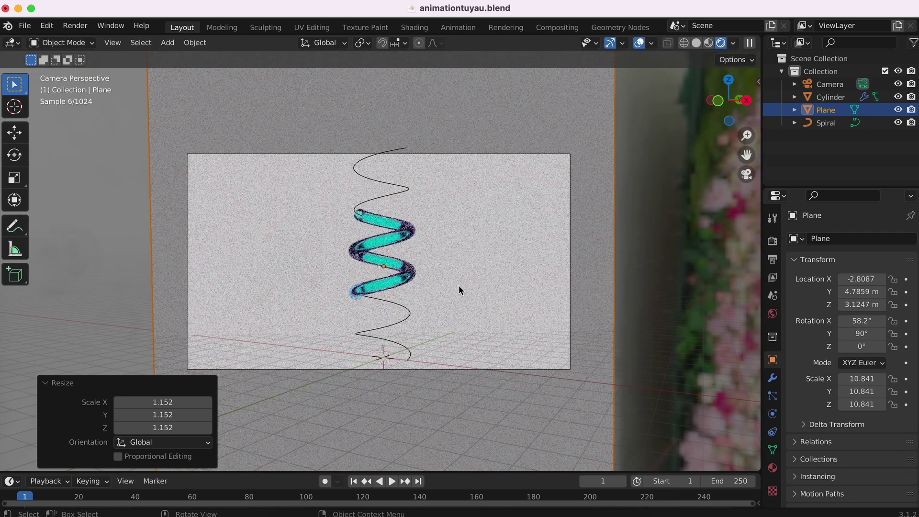
- Expand the spiral tube's Transparent BSDF and bring up its pale cyan Color picker
click(403, 235)
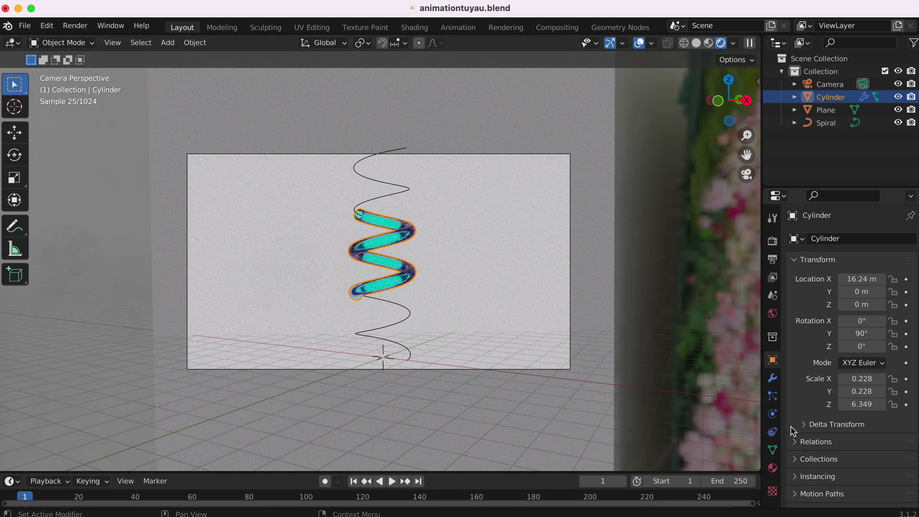
click(772, 468)
scroll(819, 369, down, 1)
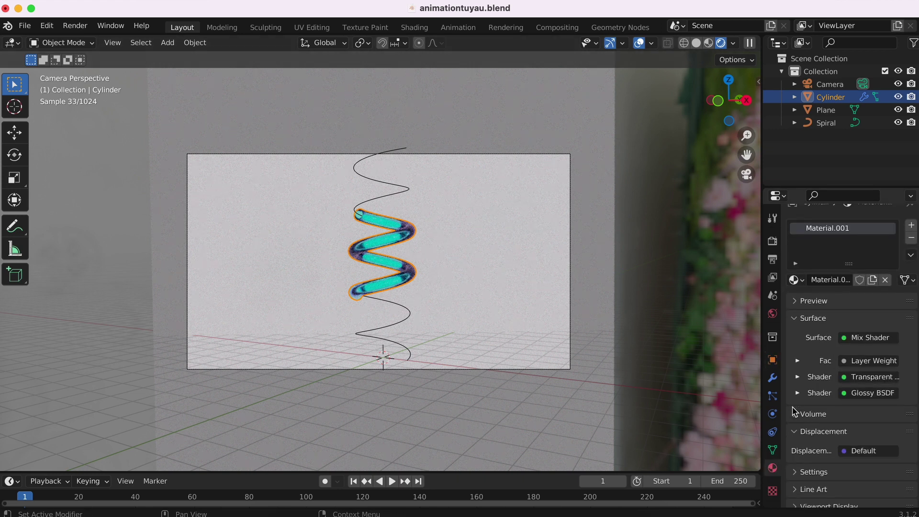
scroll(819, 364, down, 1)
click(799, 362)
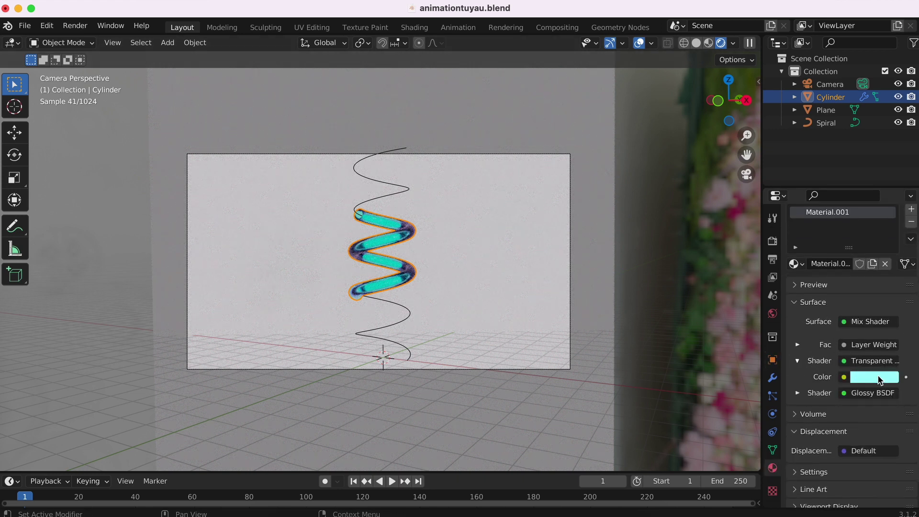
click(874, 377)
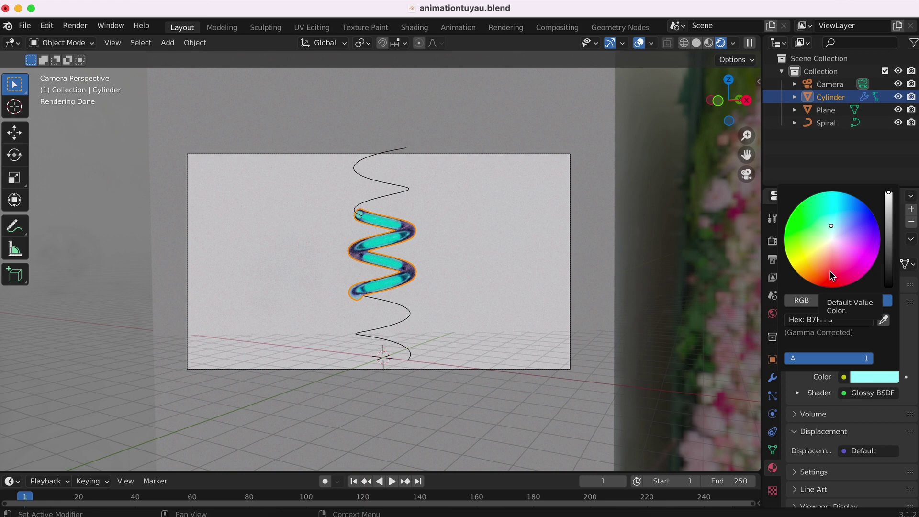
click(547, 227)
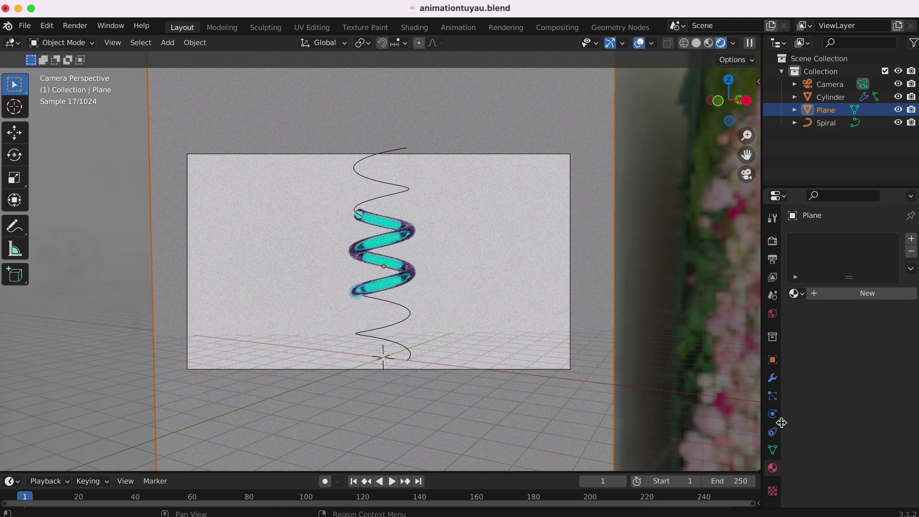
- Create a new material for the plane and give it a darkened deep pink base colour
click(859, 297)
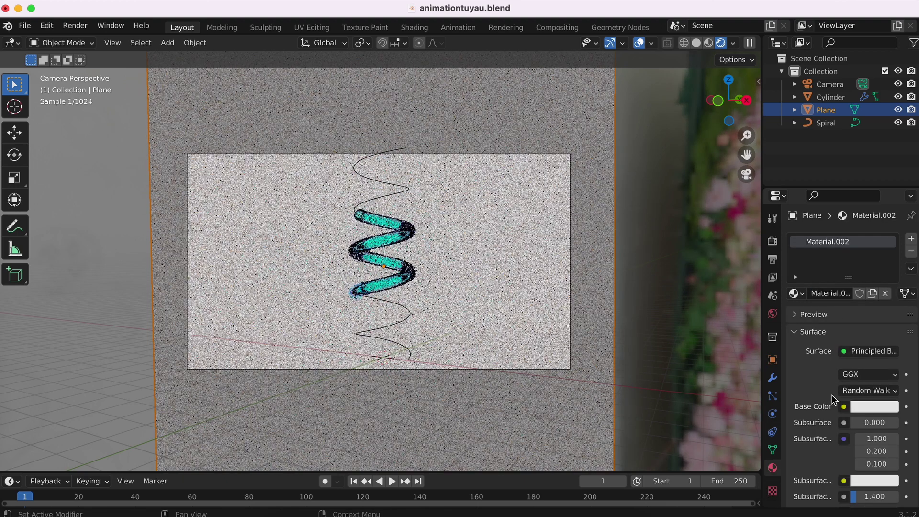
click(879, 409)
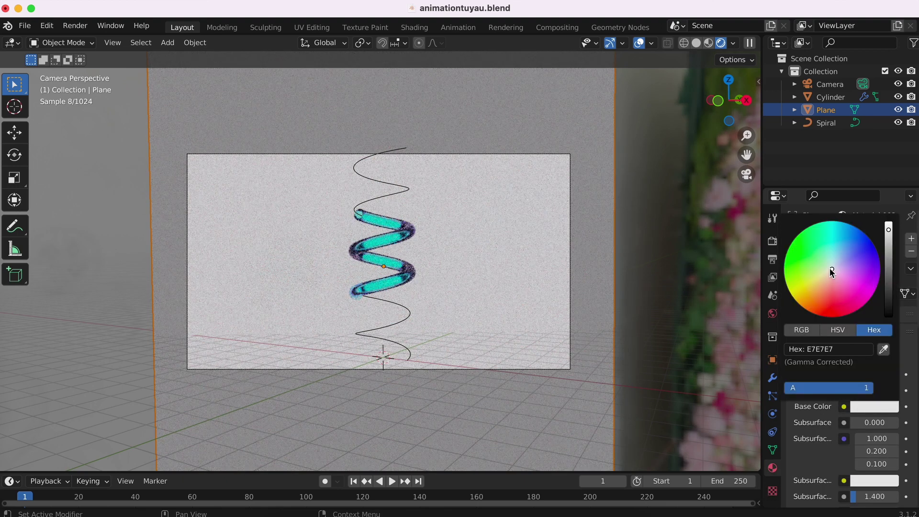
drag(833, 269, 834, 294)
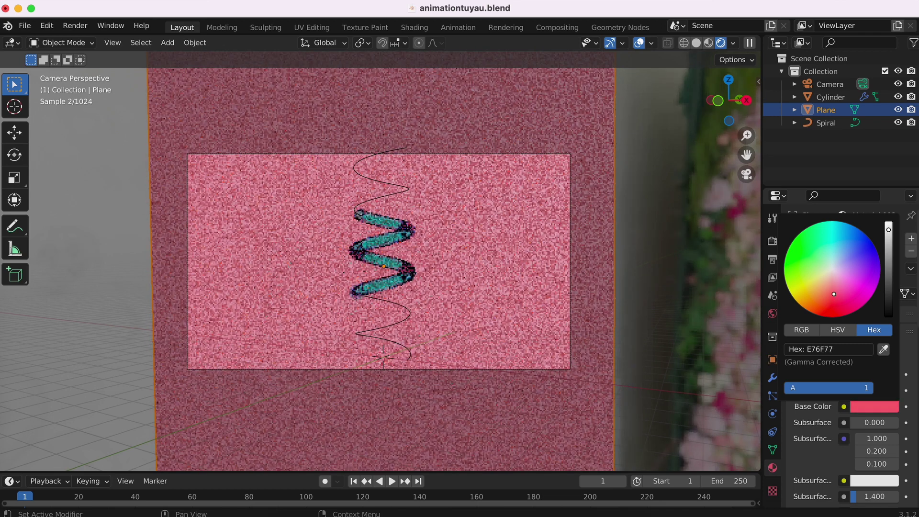
drag(835, 294, 834, 296)
drag(891, 230, 889, 264)
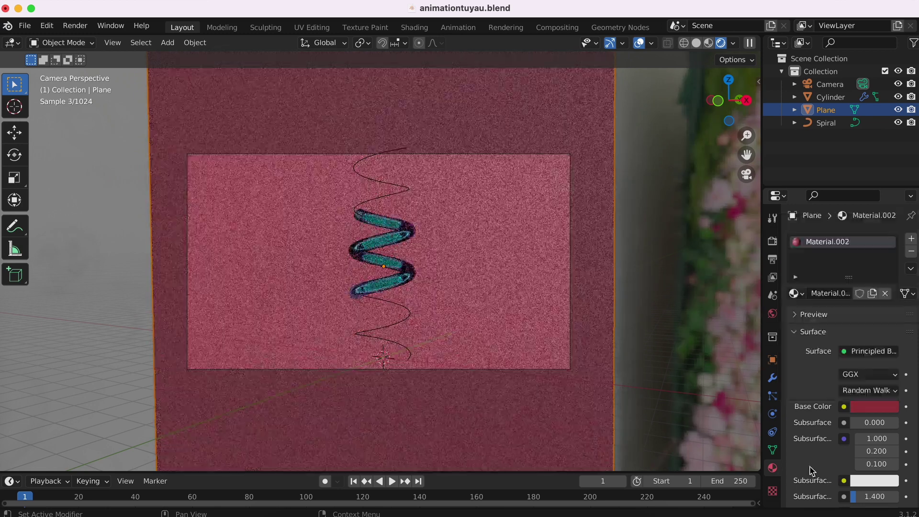
scroll(812, 468, down, 5)
scroll(812, 468, down, 1)
click(563, 508)
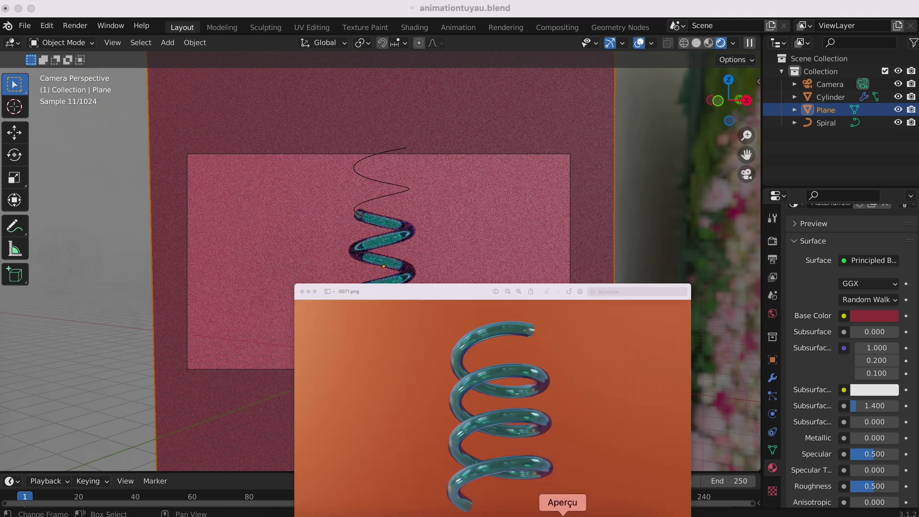
- Close the reference image and set the backdrop material's Metallic to 0.719
click(29, 20)
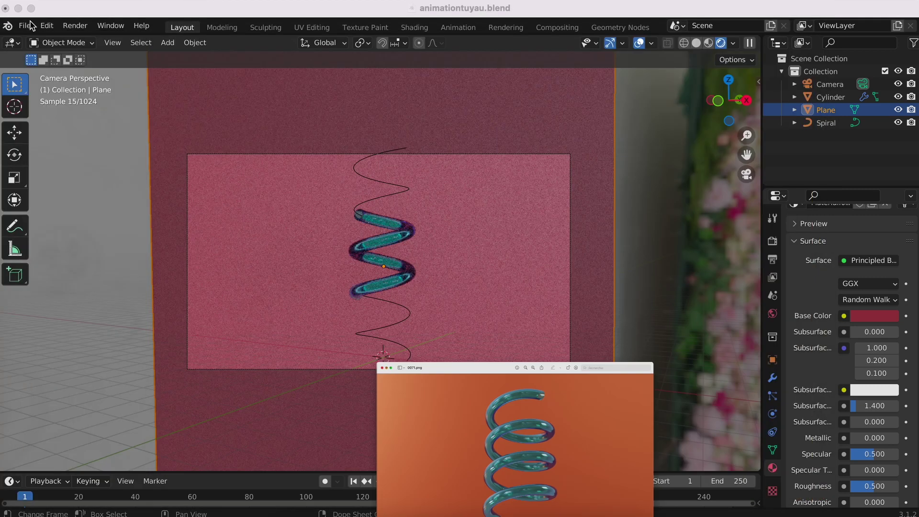
scroll(814, 404, down, 3)
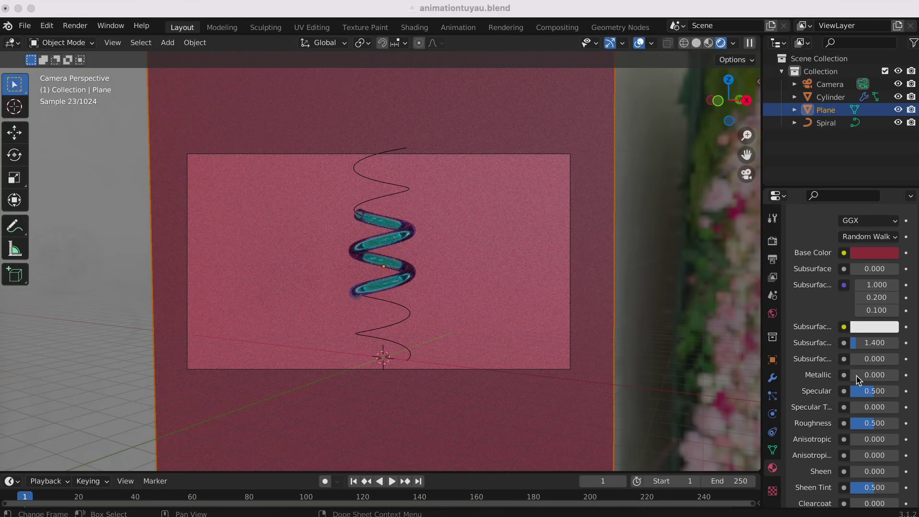
drag(857, 378, 894, 379)
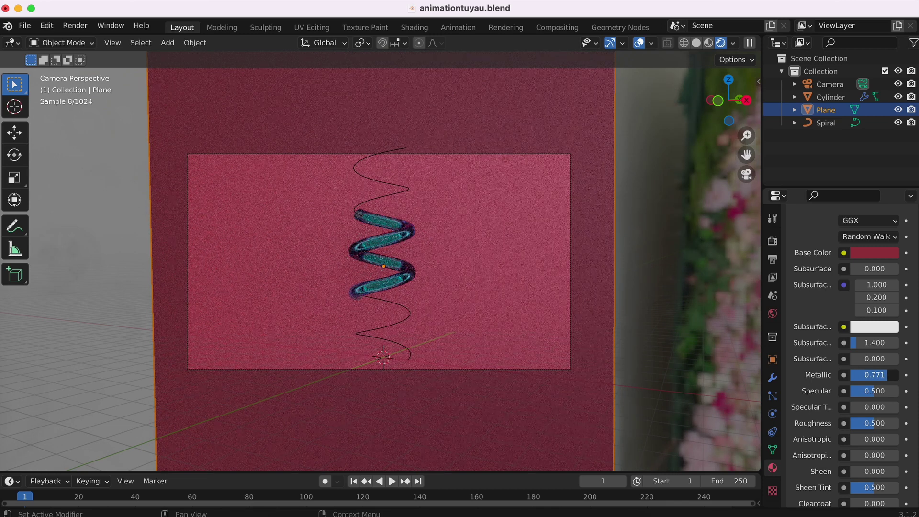
drag(894, 379, 888, 379)
click(668, 215)
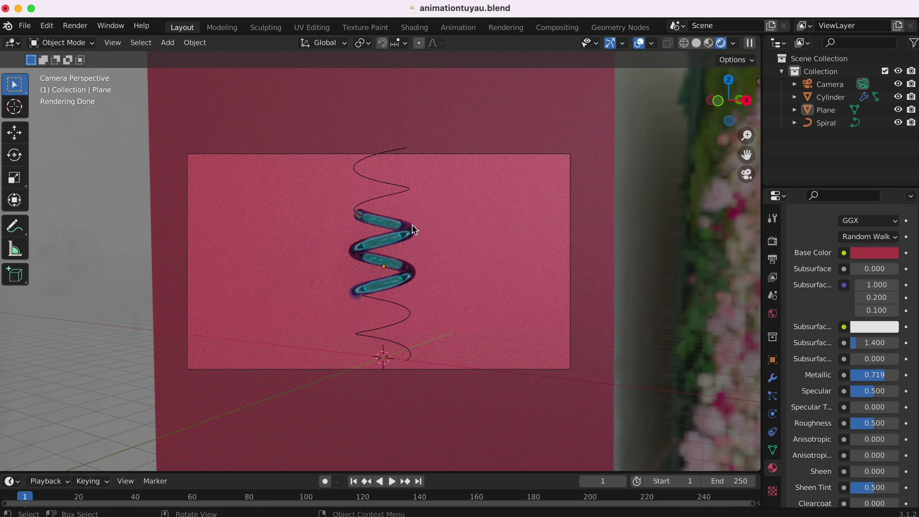
- Zoom in and out to inspect the metallic pink backdrop, then return to solid shading
scroll(409, 251, up, 2)
scroll(417, 237, up, 3)
scroll(429, 215, up, 2)
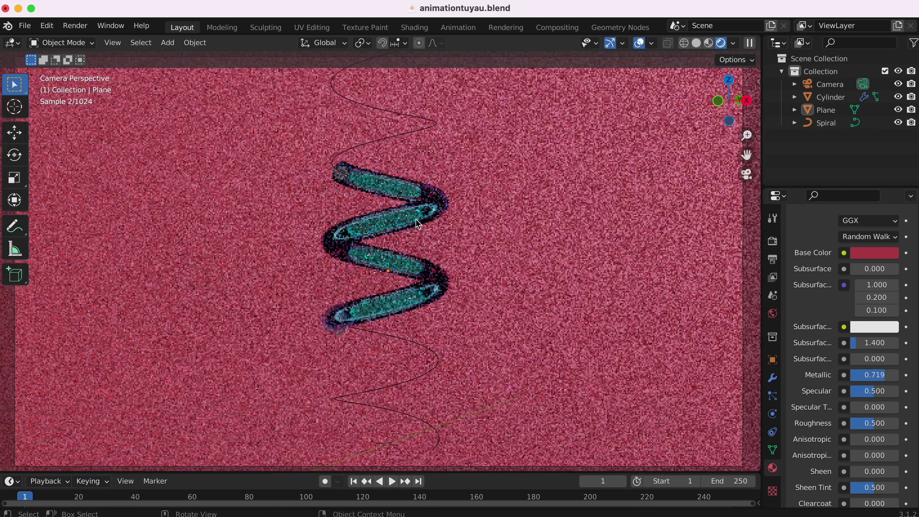
scroll(441, 195, up, 1)
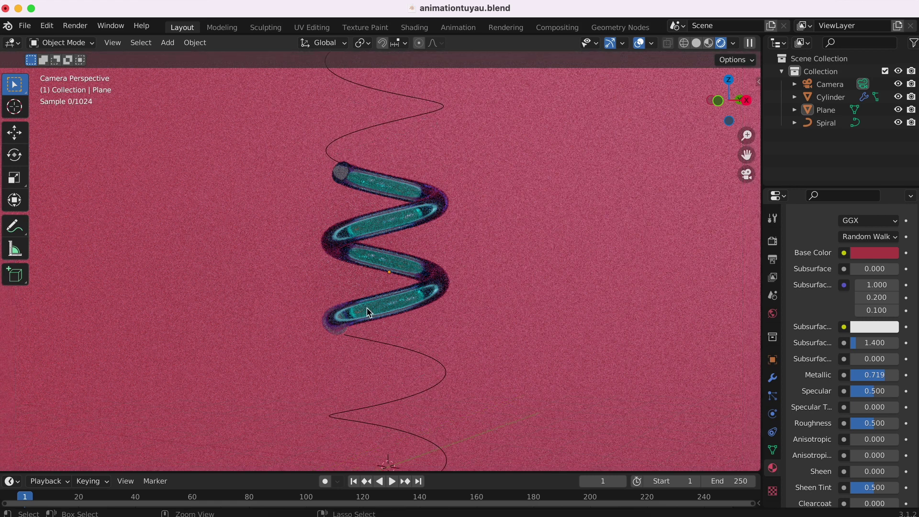
scroll(369, 313, down, 5)
scroll(369, 313, down, 2)
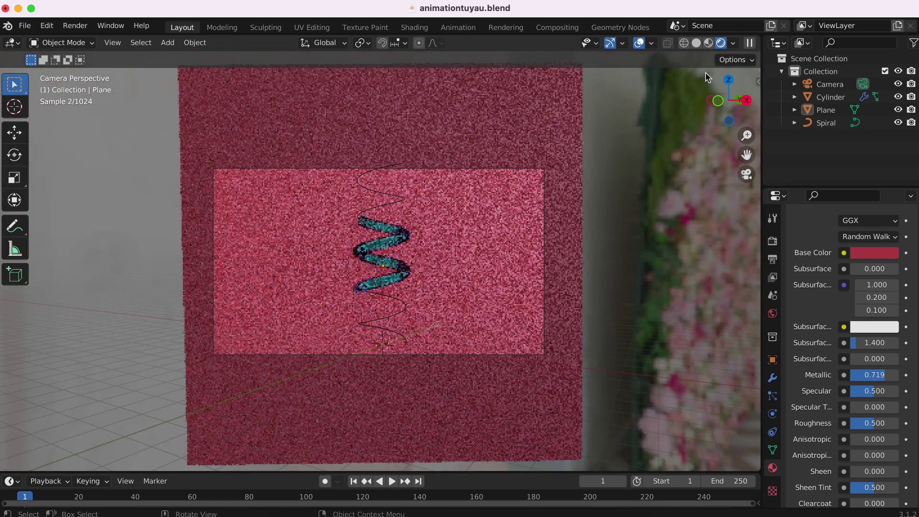
click(709, 42)
click(712, 43)
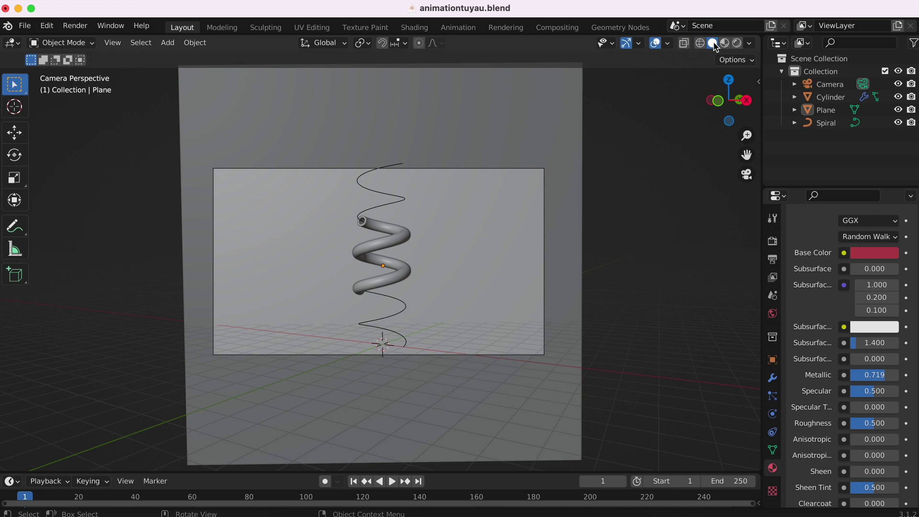
- Add a Spot light, shrink it to 0.216 scale, and place it up right of the helix
key(shift+a)
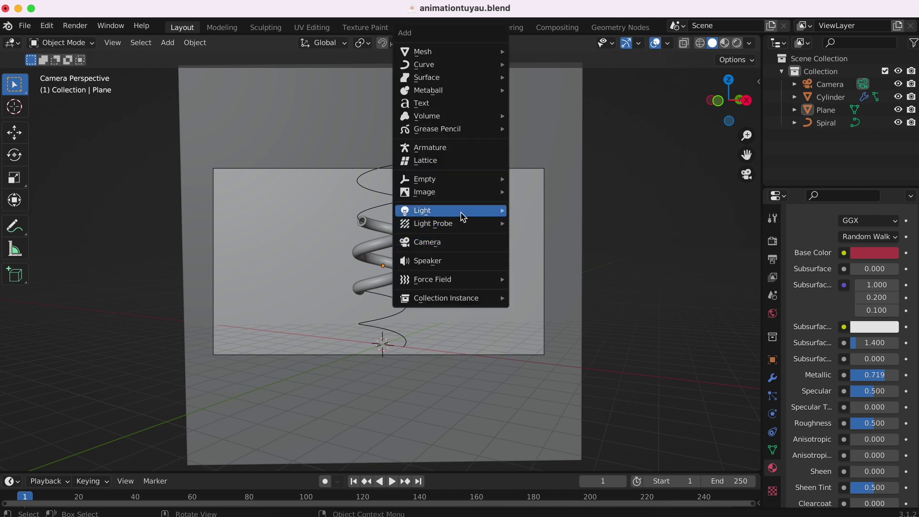
mouse_move(422, 210)
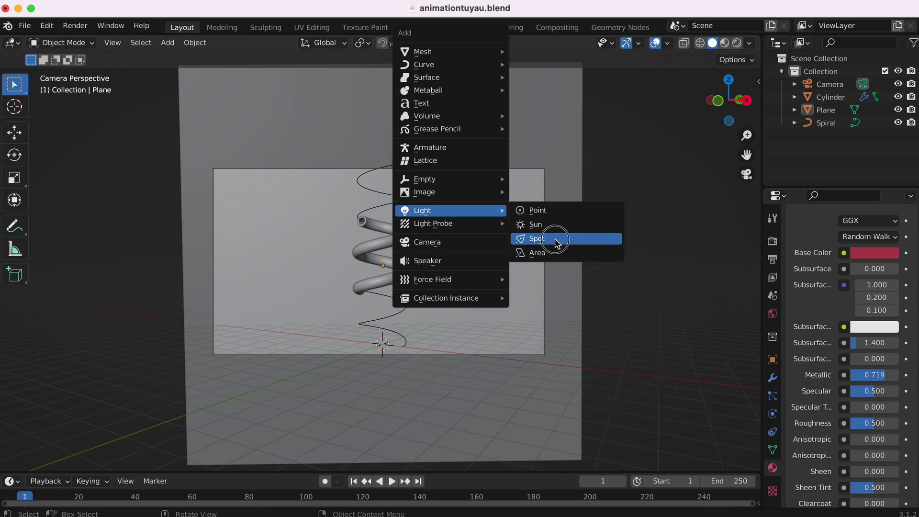
click(555, 239)
key(s)
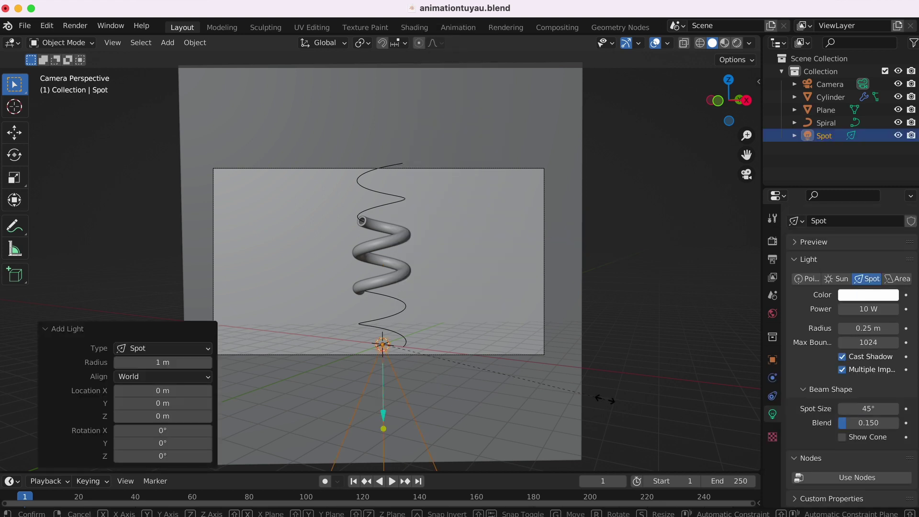
click(414, 355)
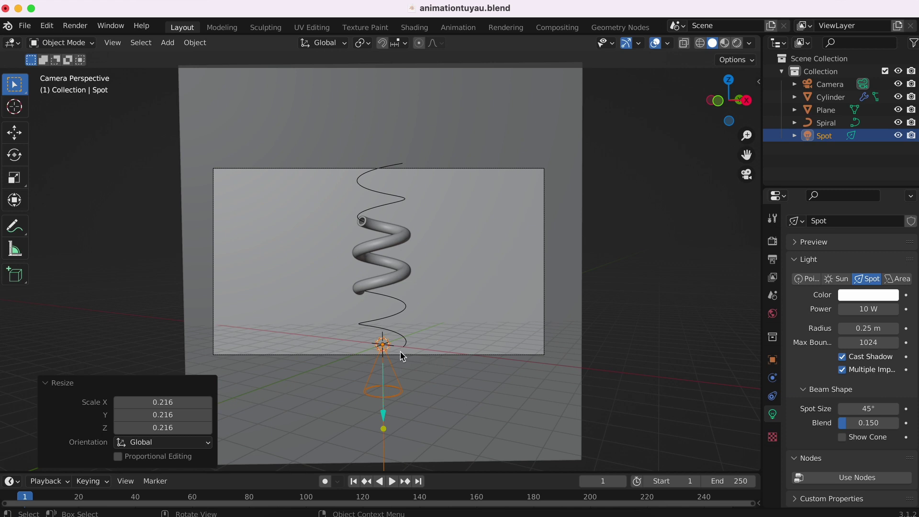
key(g)
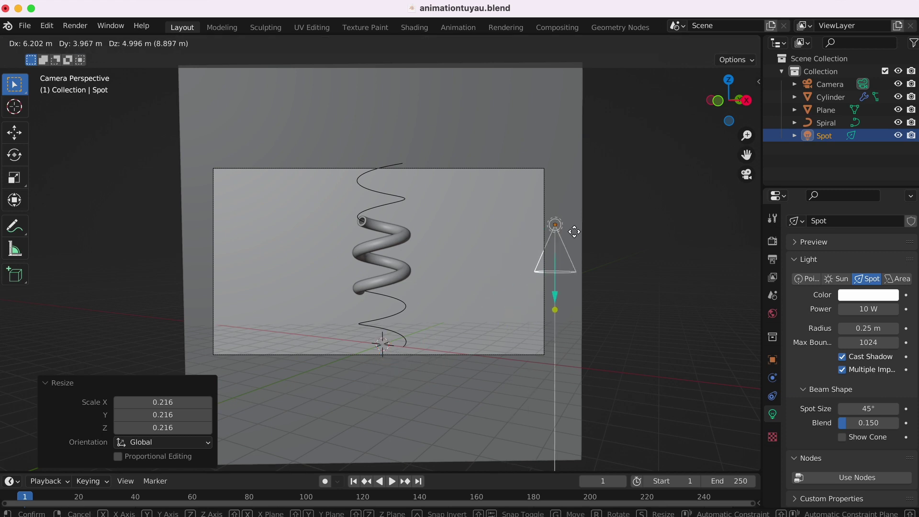
click(574, 207)
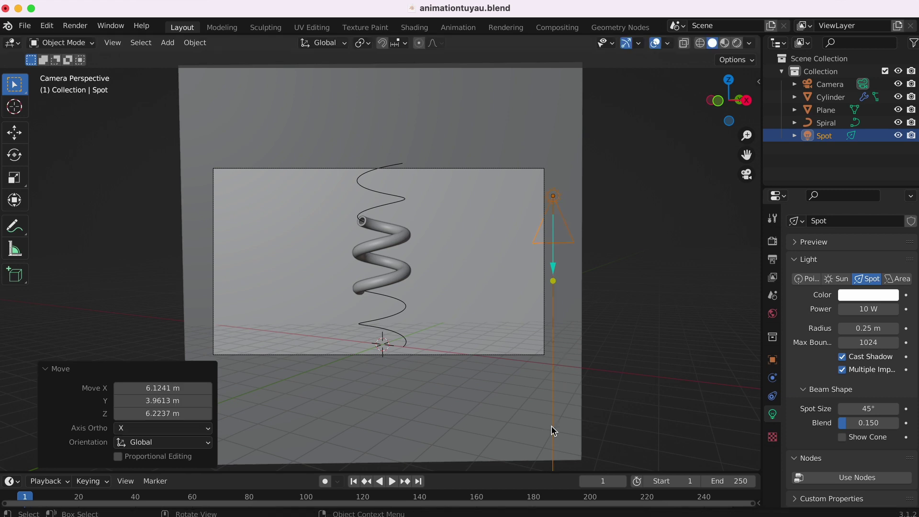
- Rotate the spot light to aim at the helix and check it through the scene camera
key(r)
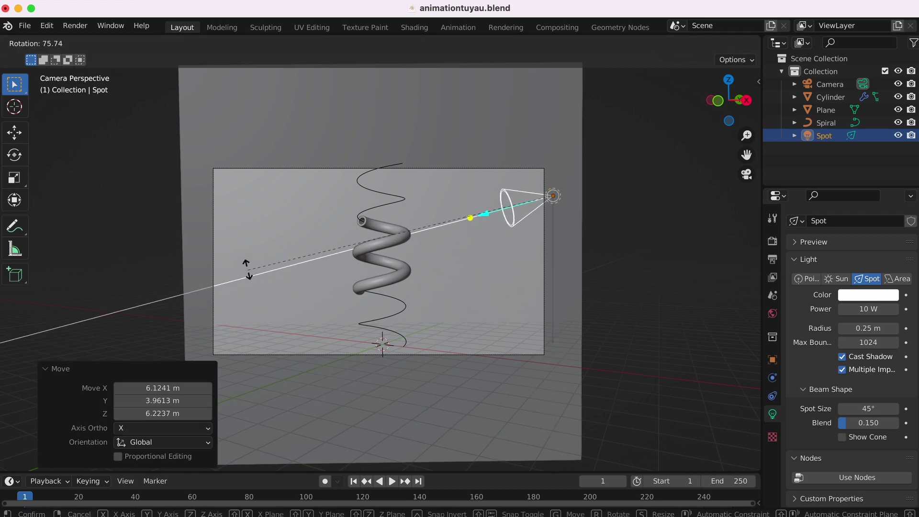
click(249, 273)
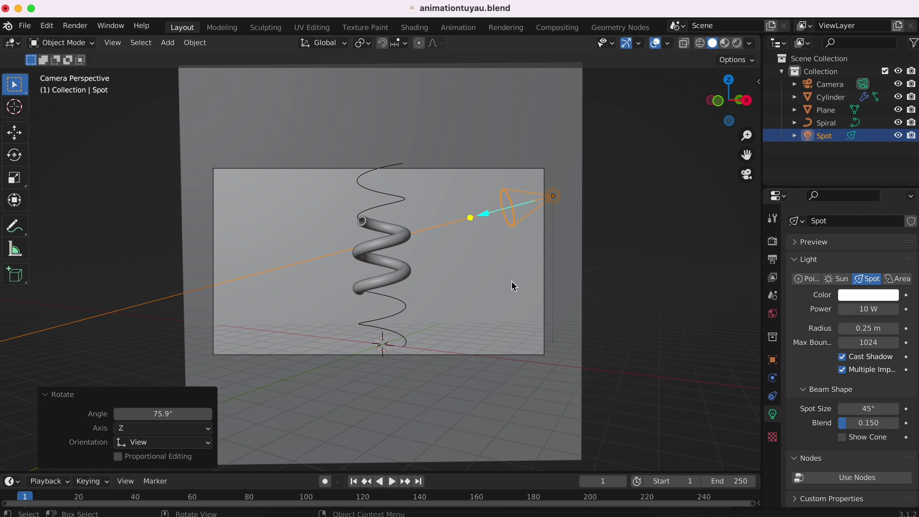
scroll(511, 282, down, 5)
shift+scroll(513, 286, down, 5)
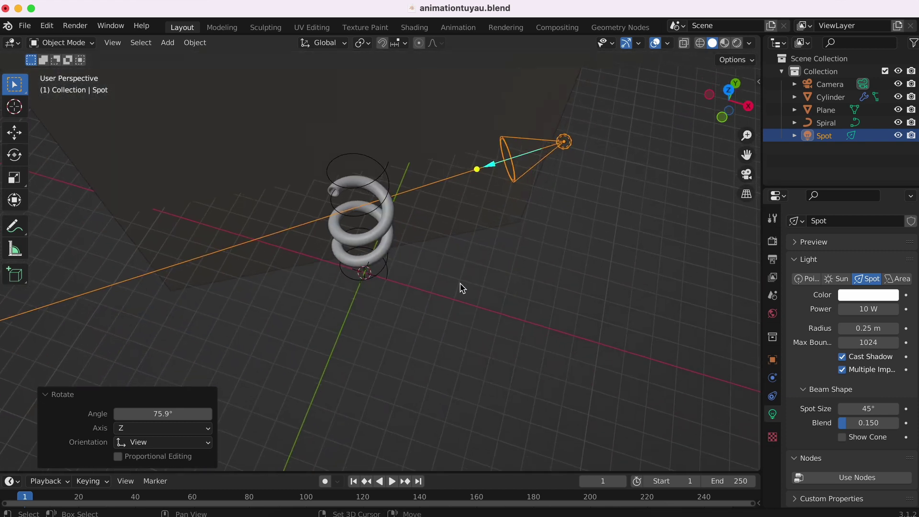
key(r)
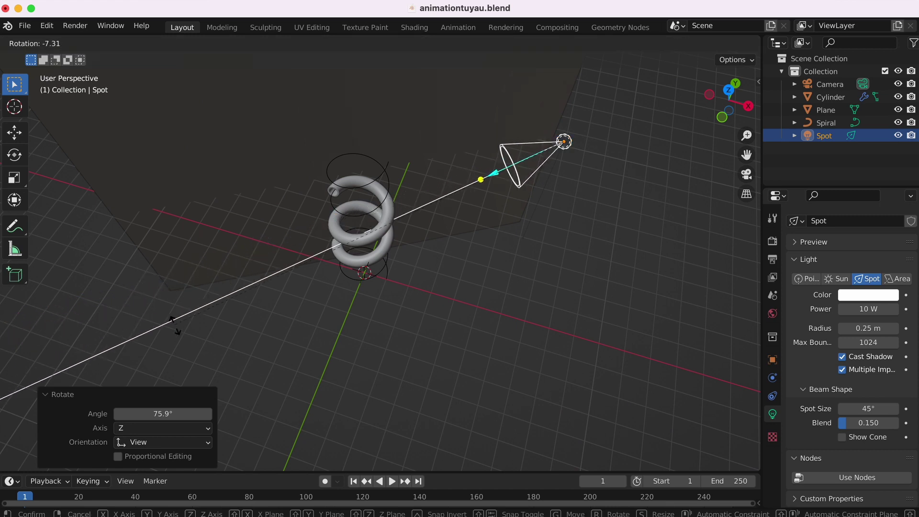
click(175, 330)
shift+scroll(537, 273, down, 2)
scroll(537, 273, down, 5)
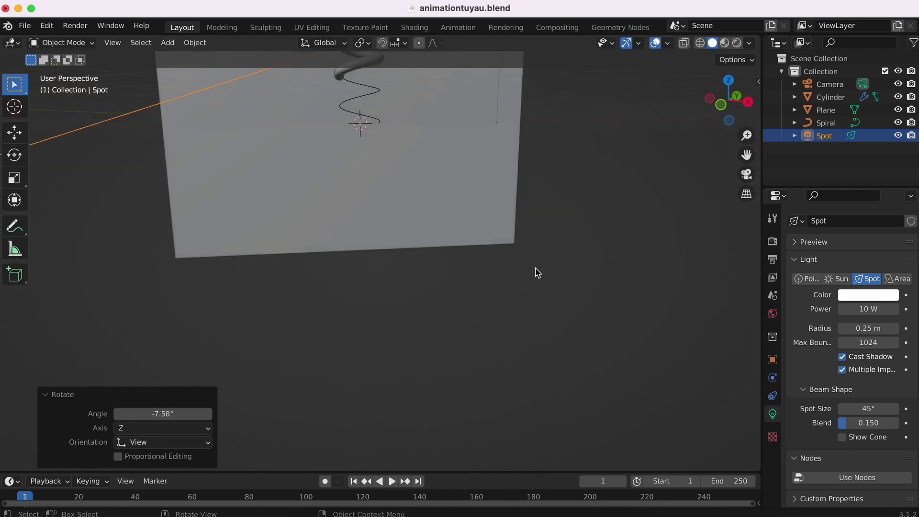
scroll(537, 273, down, 3)
scroll(537, 273, down, 3)
click(747, 174)
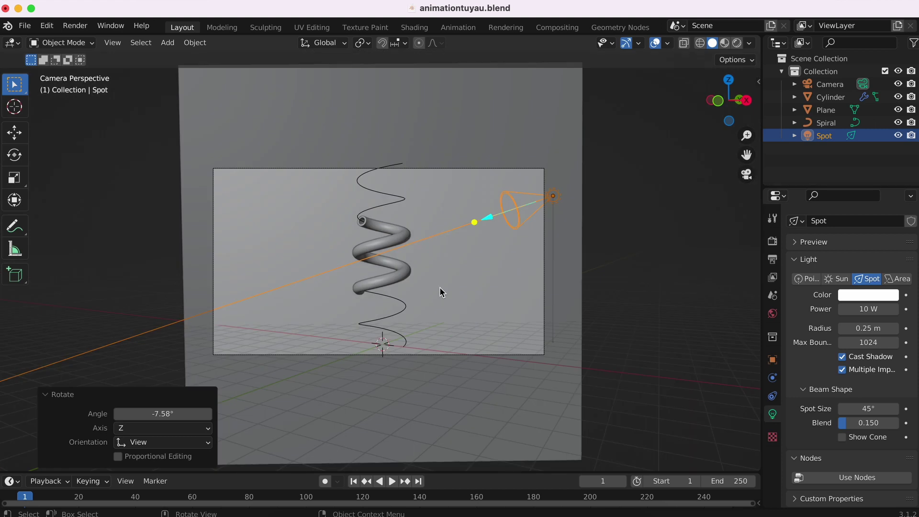
click(738, 44)
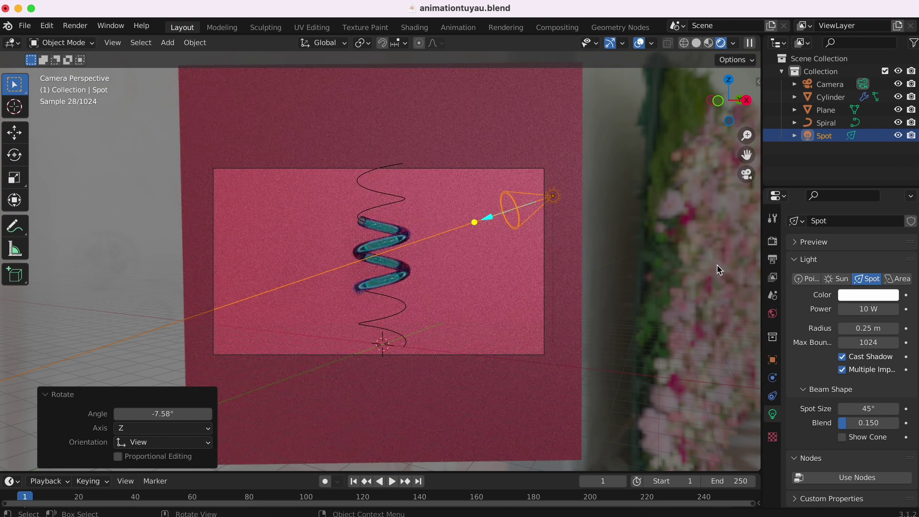
- Set the World background Strength to 0, then reselect the spot light to view its light settings
click(774, 316)
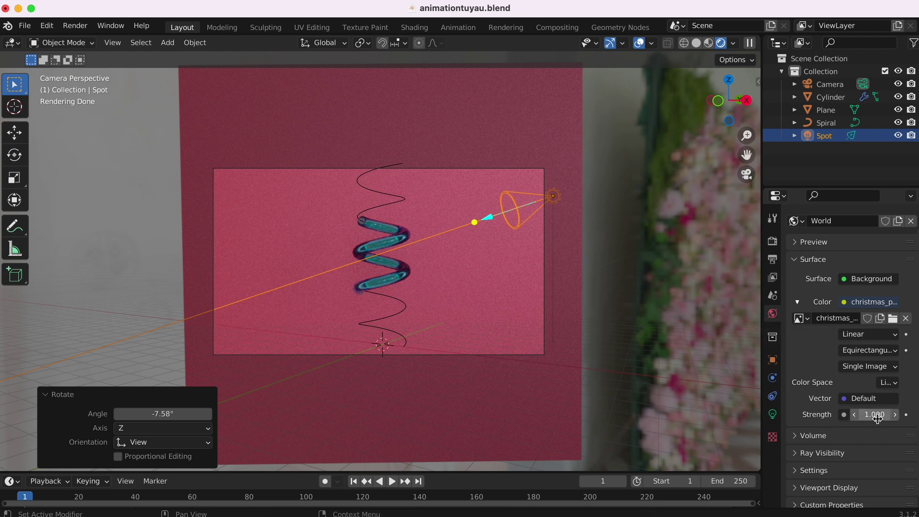
key(BackSpace)
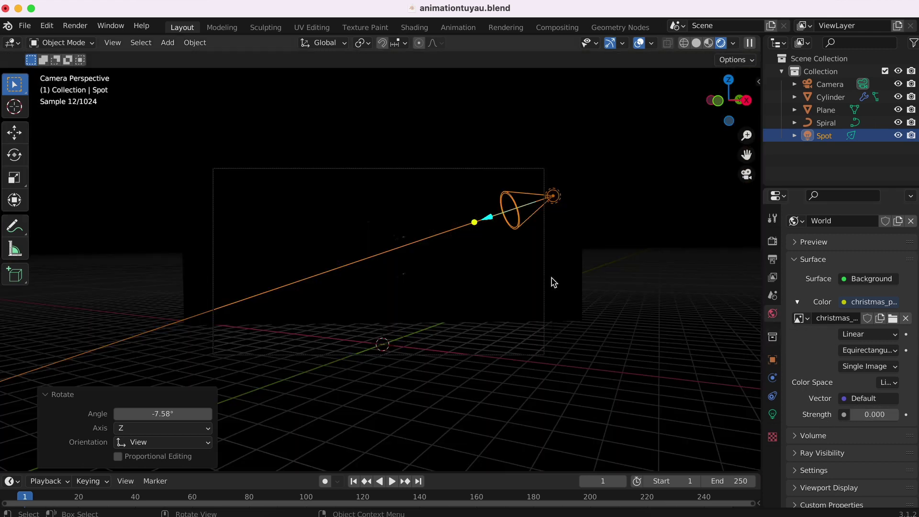
click(556, 199)
click(554, 197)
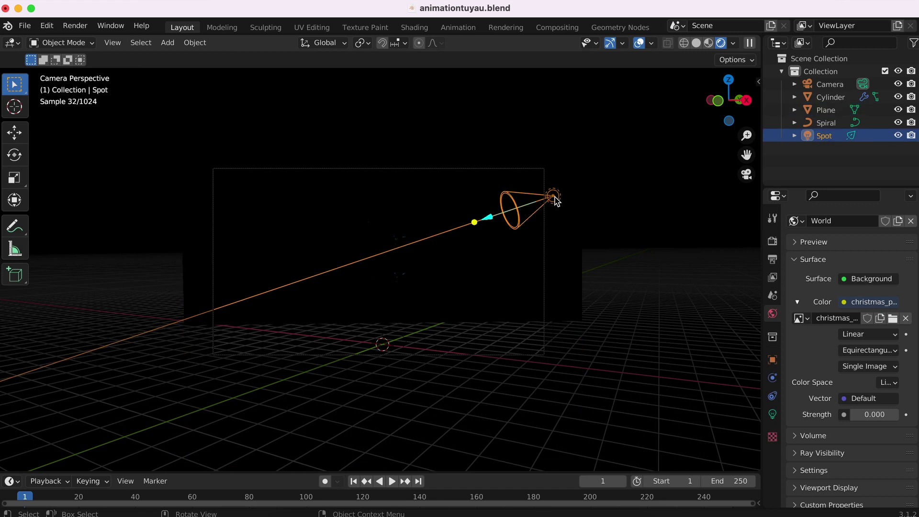
click(773, 414)
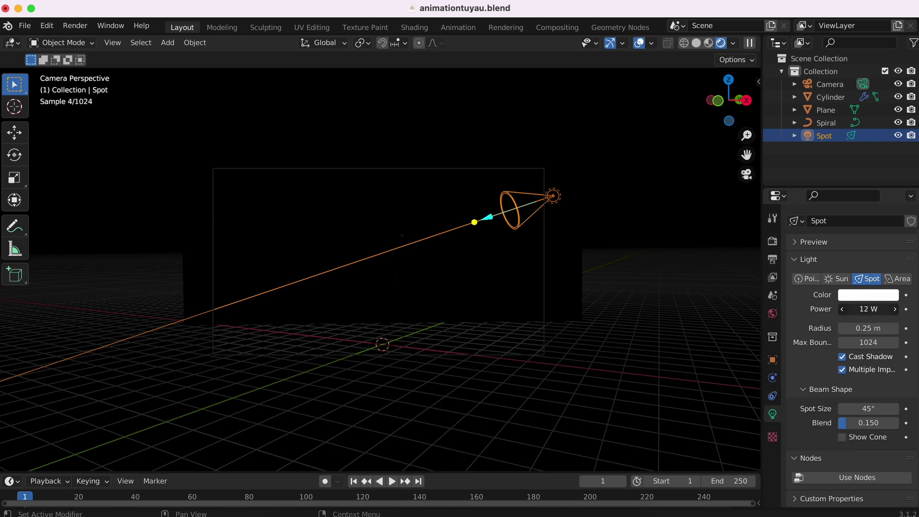
- Set the spot light to 500 W, enlarge its radius, and widen its cone to about 77°
drag(859, 309, 864, 310)
click(864, 310)
text(500)
key(Return)
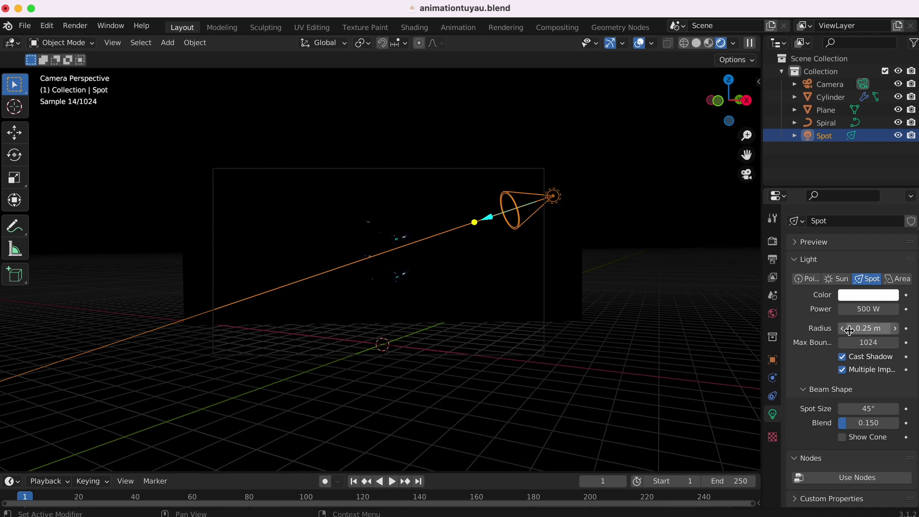
drag(865, 329, 886, 329)
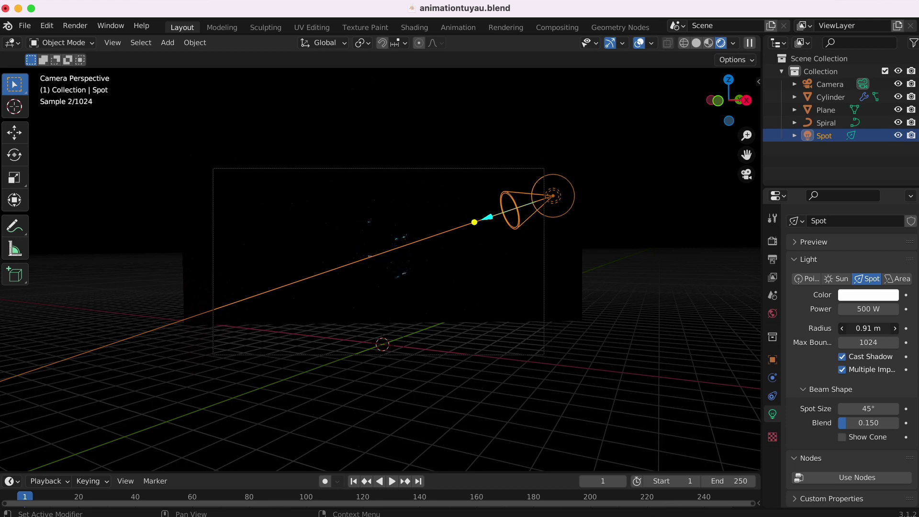
mouse_move(863, 407)
mouse_down()
mouse_move(896, 408)
mouse_move(879, 424)
mouse_move(839, 423)
mouse_move(848, 423)
mouse_up()
- Raise the spot light's power to 700 W and begin repositioning it
click(876, 309)
text(700)
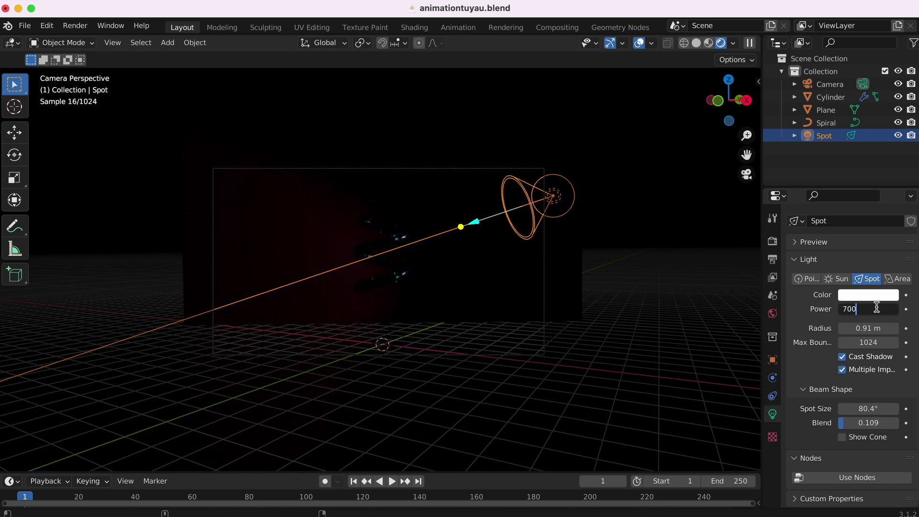
key(Return)
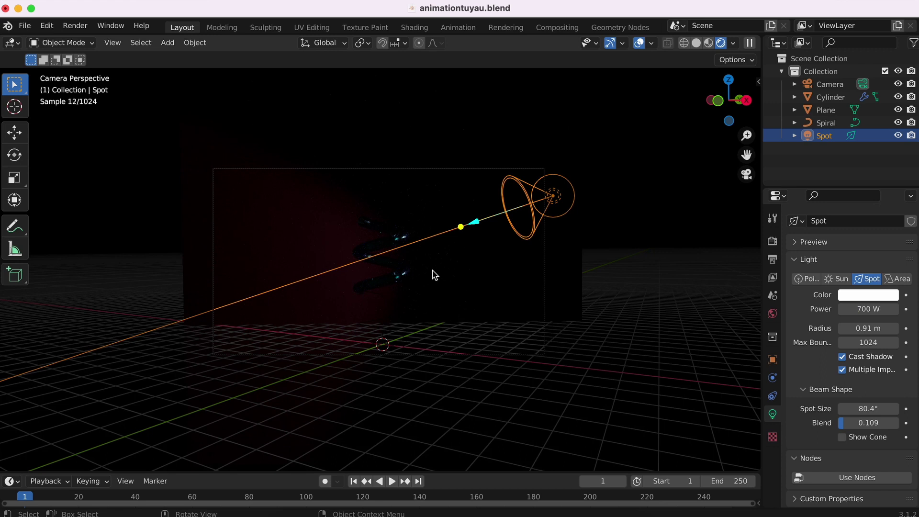
scroll(434, 275, up, 3)
scroll(433, 274, up, 5)
key(g)
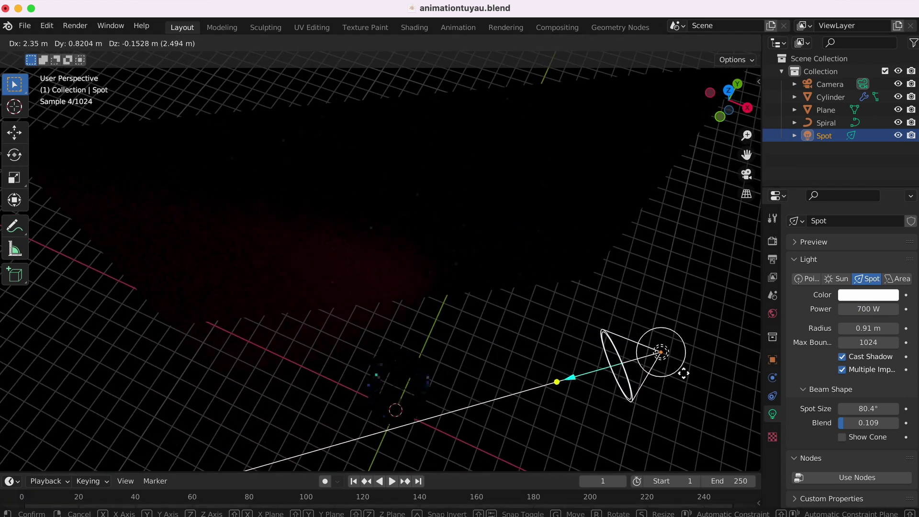
- Place the spot light, then shift the backdrop plane horizontally with the Z axis excluded
click(673, 342)
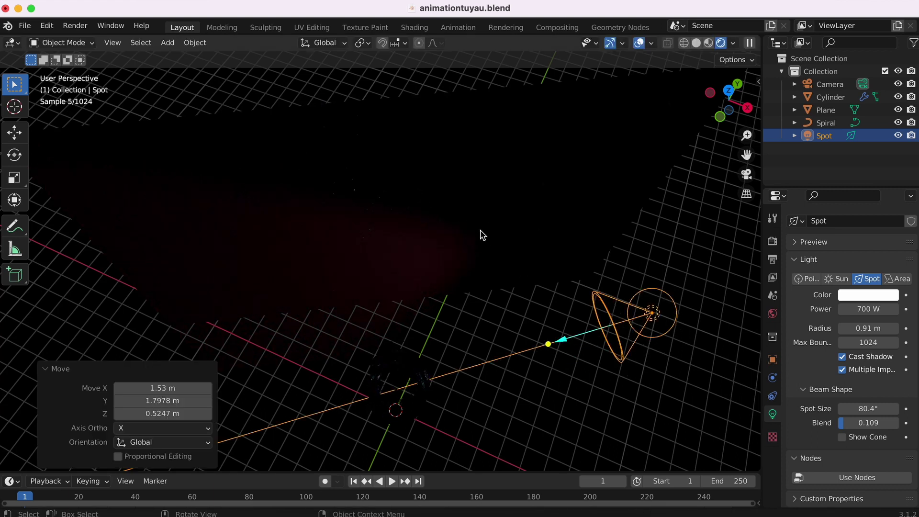
click(481, 235)
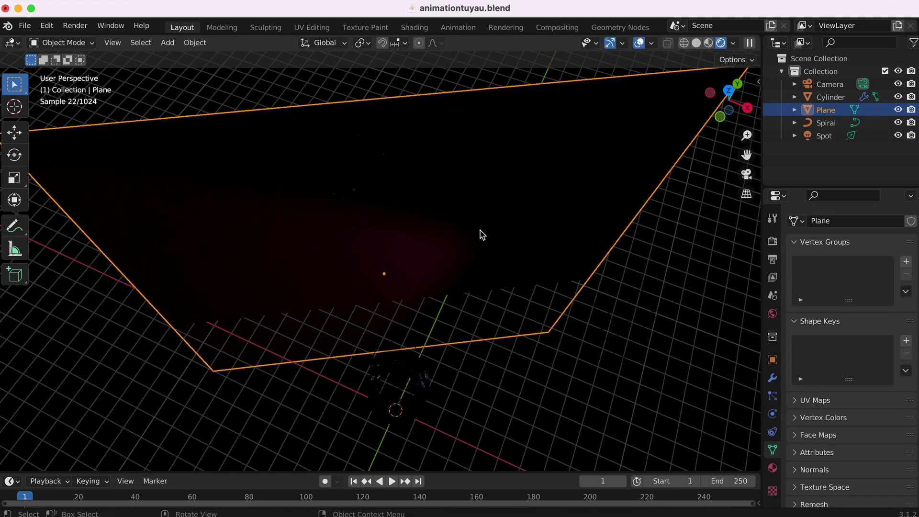
key(g)
key(shift+z)
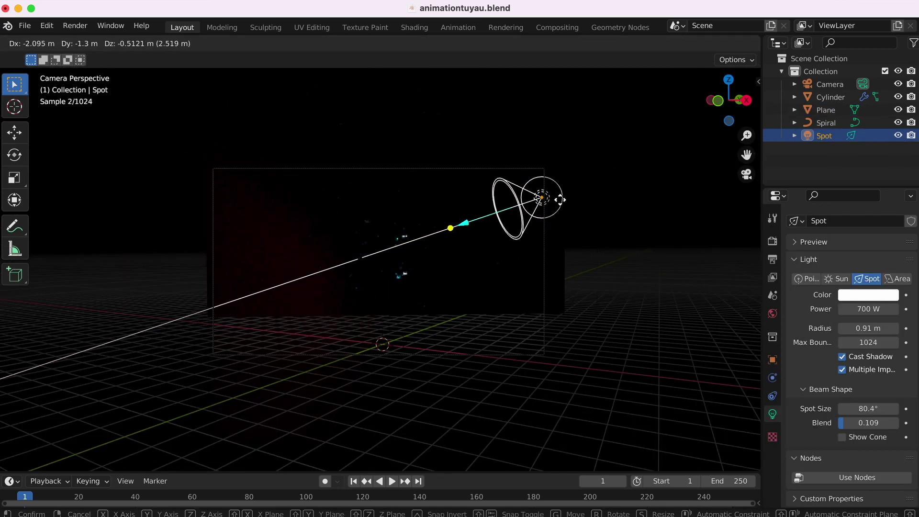
click(560, 202)
- Zoom out and move the spot light to a new position near the spiral
scroll(561, 203, down, 5)
scroll(562, 203, down, 3)
scroll(562, 203, down, 3)
scroll(561, 203, down, 2)
scroll(561, 204, down, 3)
scroll(561, 203, down, 3)
scroll(561, 203, down, 3)
scroll(562, 203, down, 2)
shift+scroll(562, 203, down, 3)
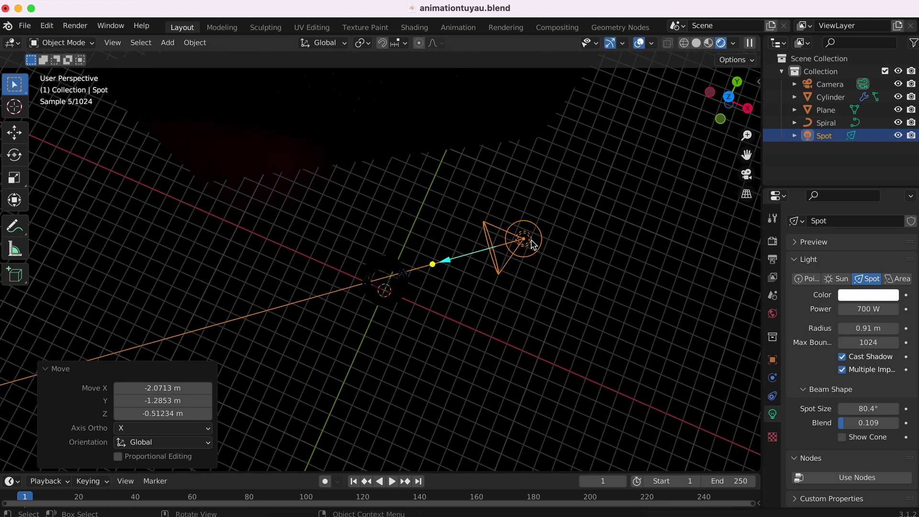
key(g)
click(540, 213)
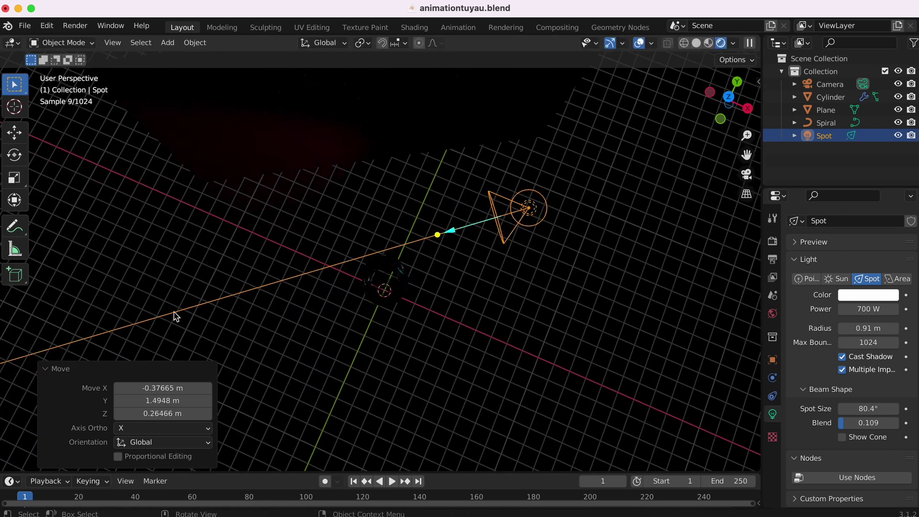
- Rotate the spot light about -13.7° toward the spiral and inspect it from the side in solid shading
key(r)
click(225, 387)
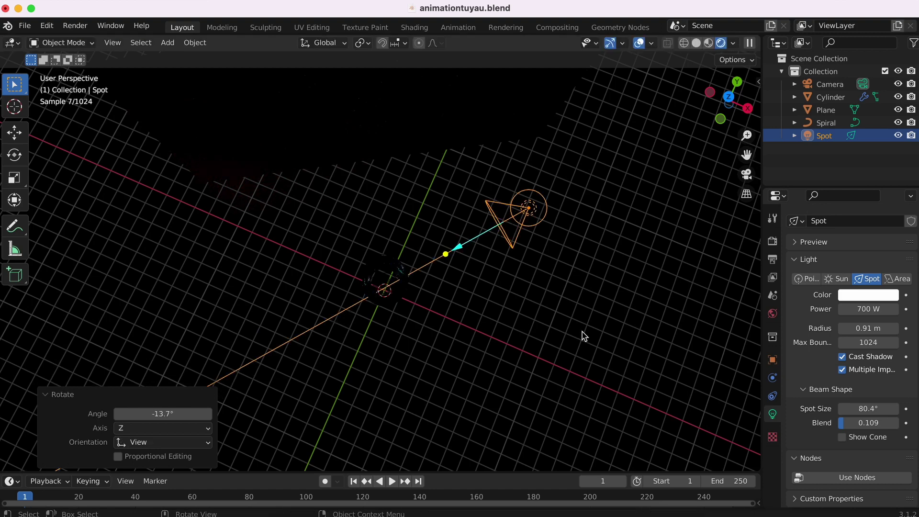
click(697, 42)
middle_drag(559, 185, 487, 282)
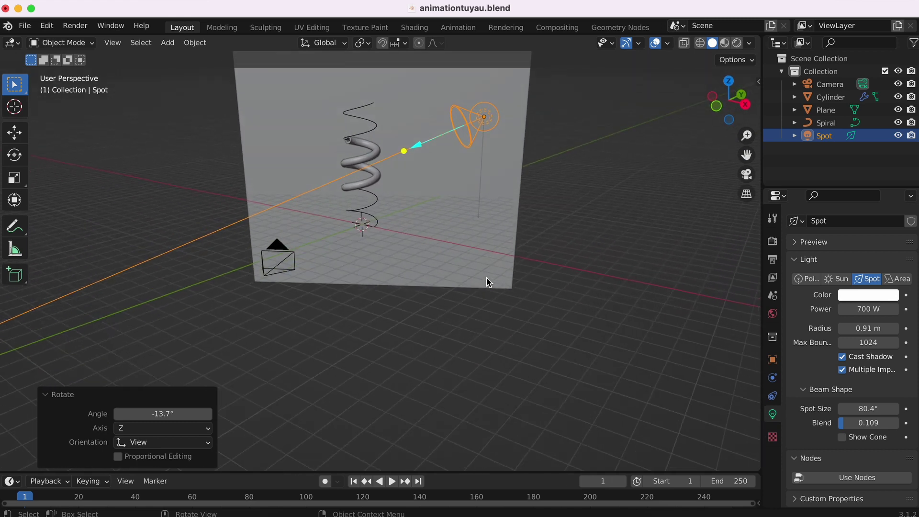
- Duplicate the original spot light as Spot.001 and drop it left of the backdrop
shift+scroll(647, 256, up, 5)
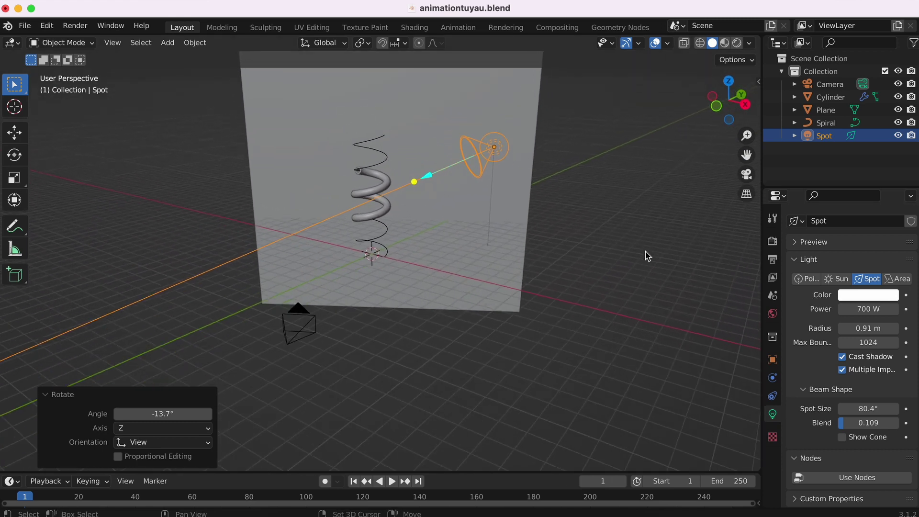
click(495, 150)
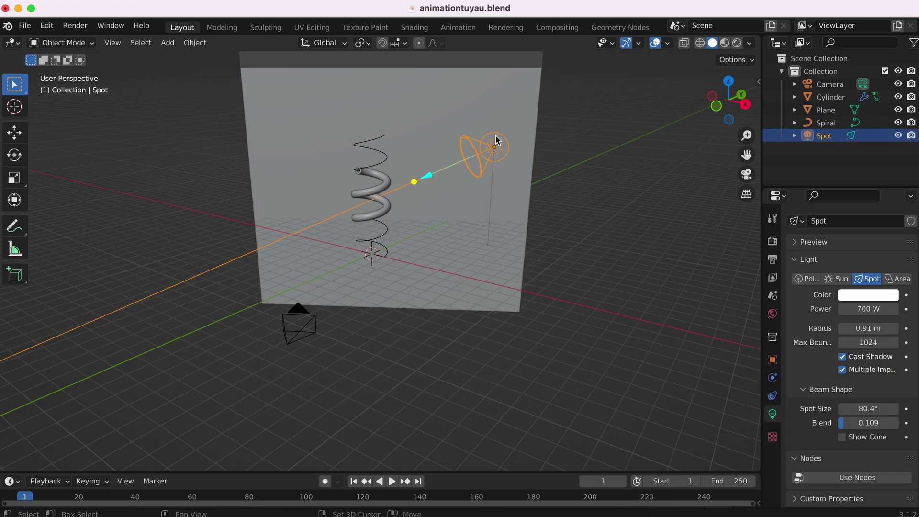
key(shift+d)
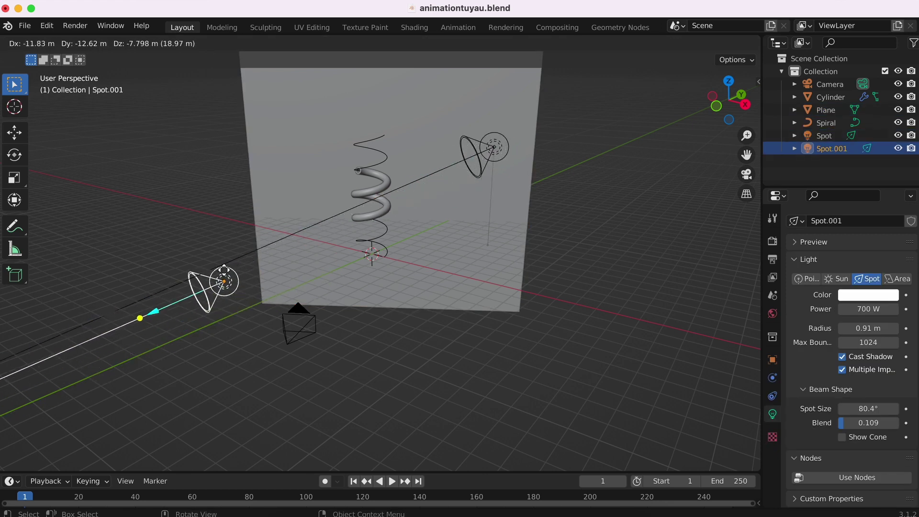
click(216, 271)
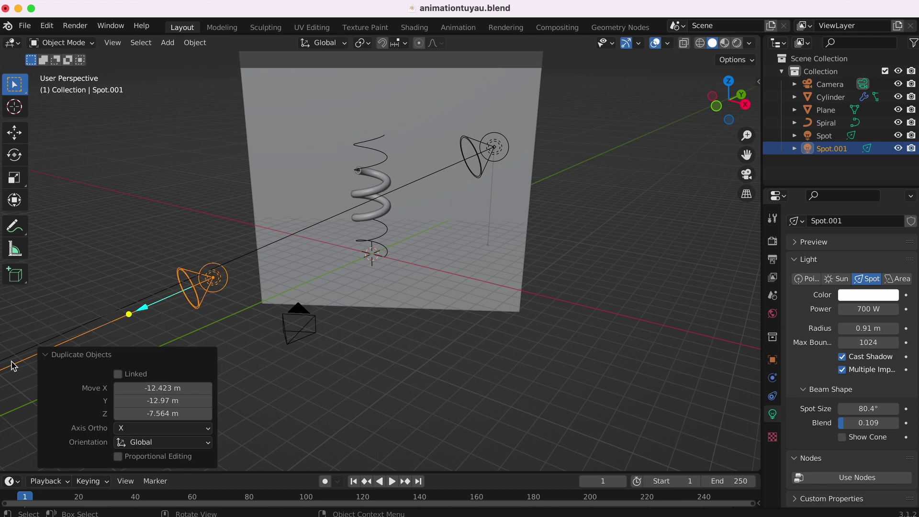
shift+middle_drag(13, 366, 214, 274)
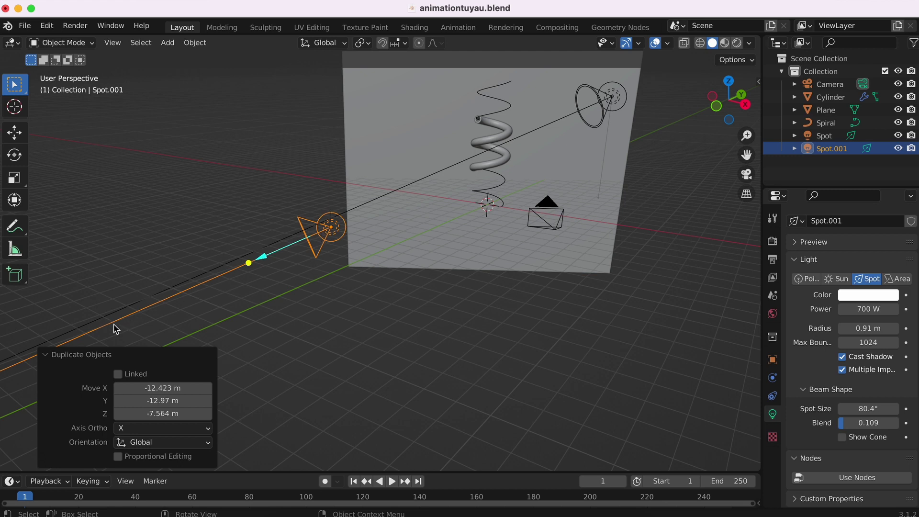
- Turn Spot.001 around about 178° so it faces back toward the spiral
key(r)
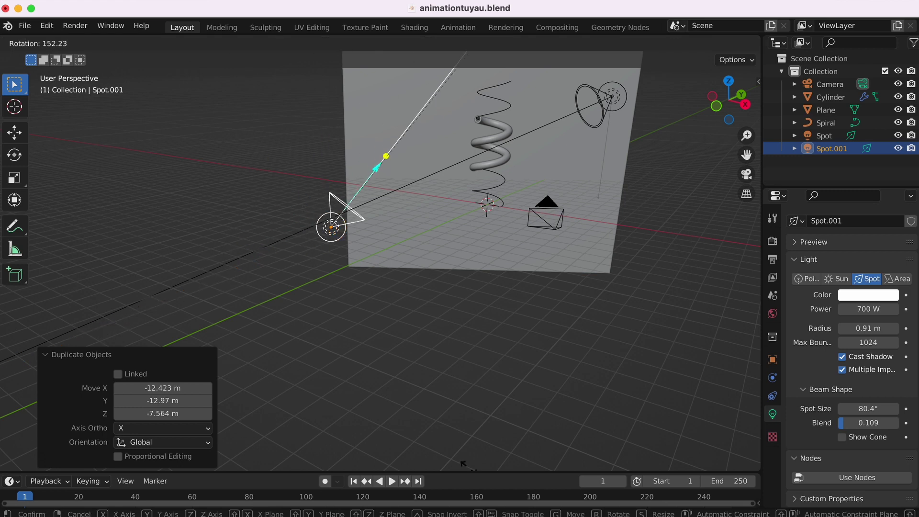
click(651, 74)
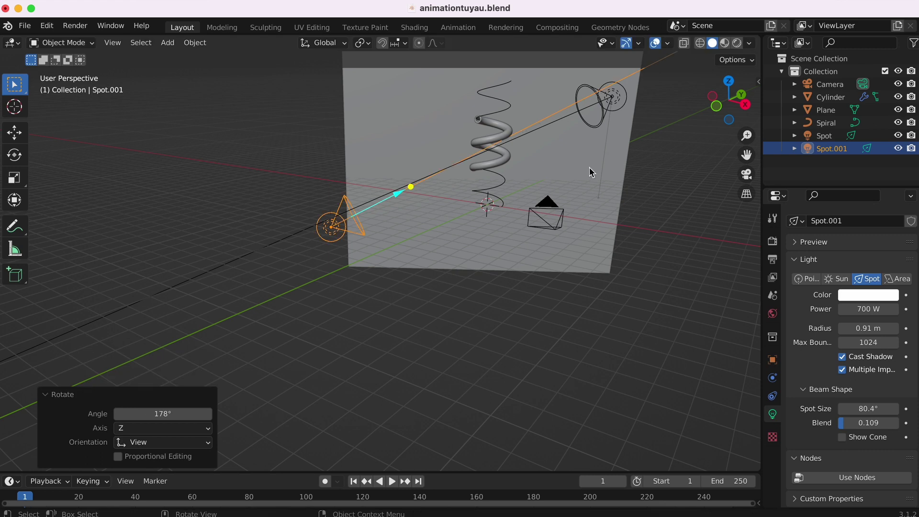
scroll(590, 167, up, 5)
scroll(590, 171, up, 5)
scroll(590, 171, up, 3)
scroll(590, 171, up, 3)
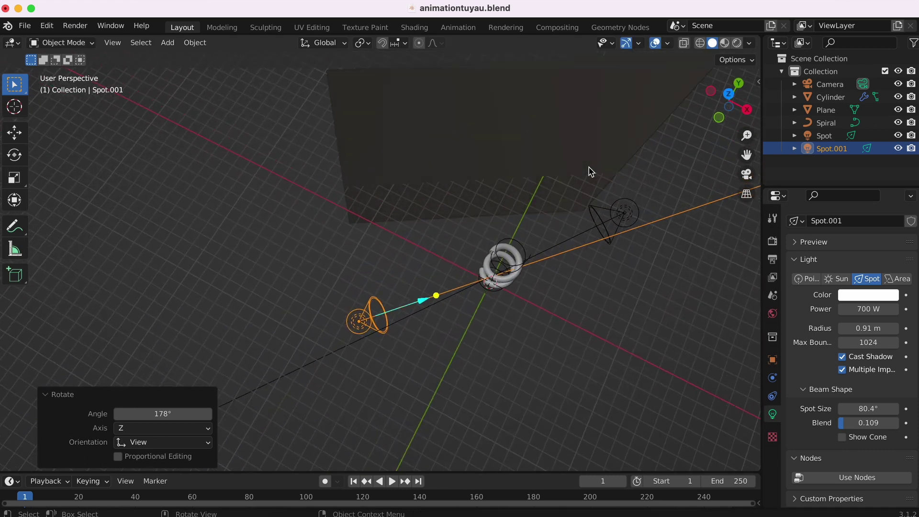
- Correct Spot.001's rotation slightly and preview the scene through the camera in Rendered shading
key(r)
click(706, 195)
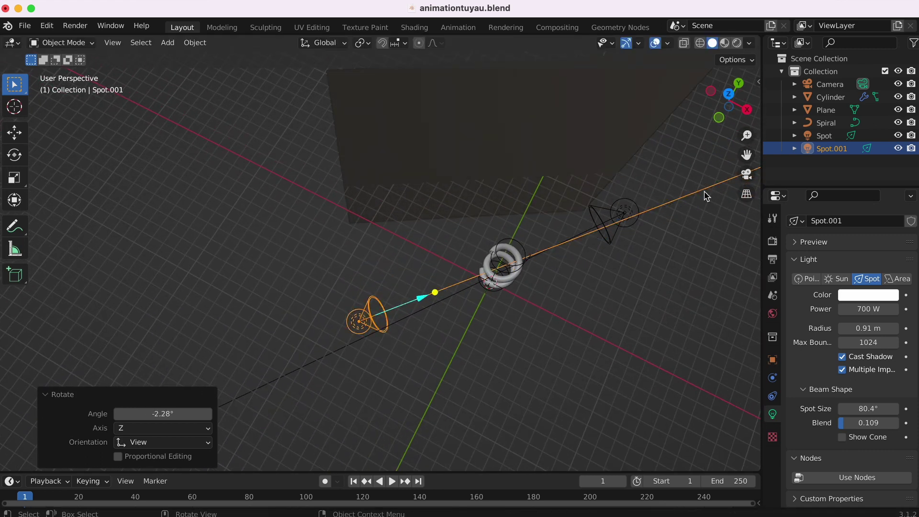
scroll(610, 267, down, 5)
scroll(609, 268, down, 2)
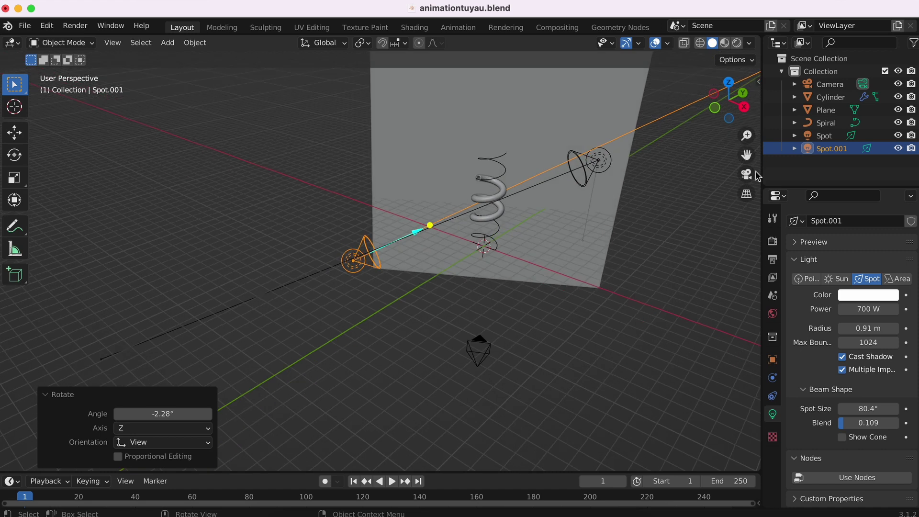
click(756, 174)
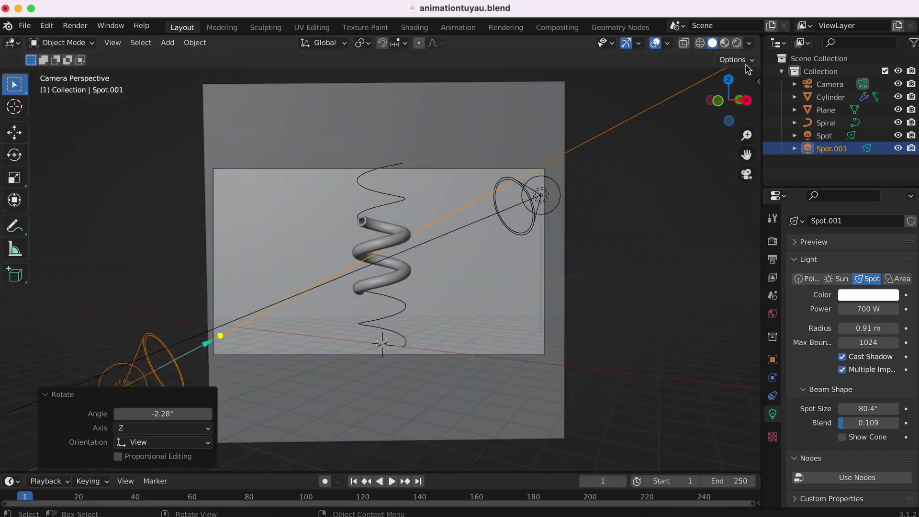
click(739, 43)
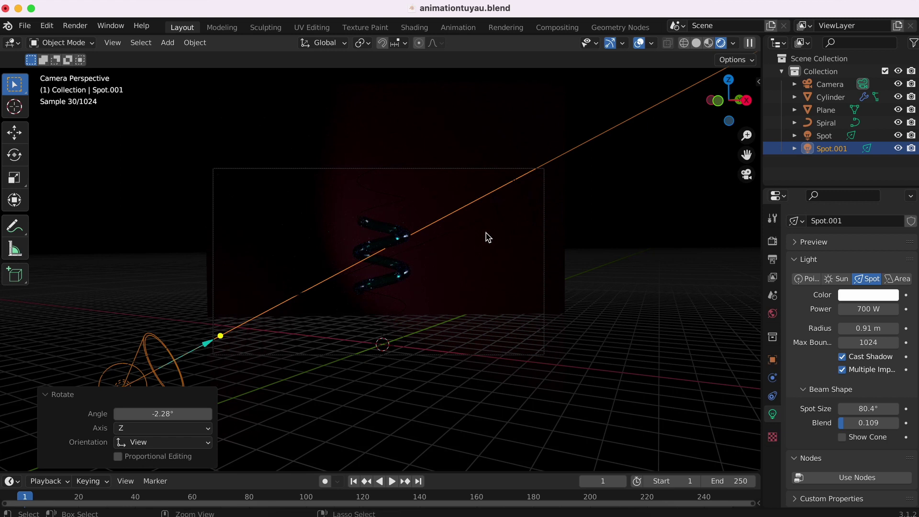
- Set Spot.001's power to 1000 W
scroll(487, 238, up, 2)
scroll(488, 237, up, 2)
scroll(487, 237, up, 2)
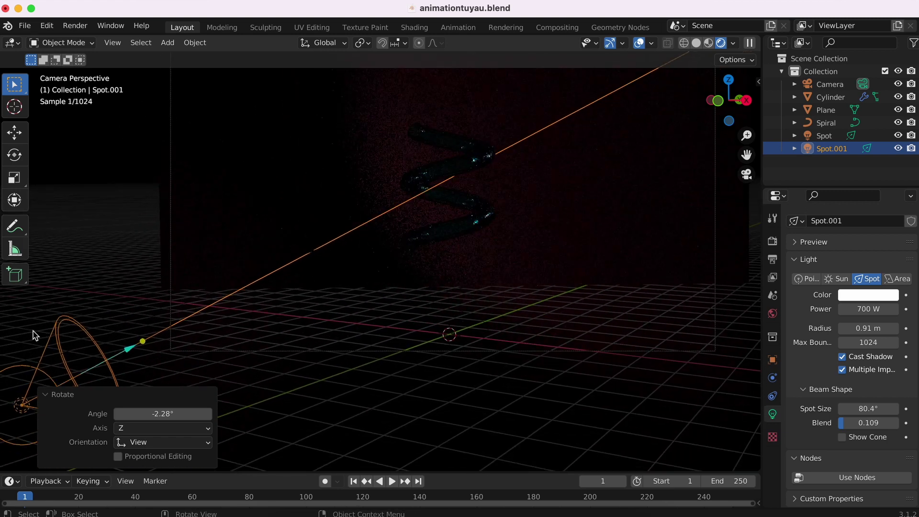
click(869, 309)
text(1)
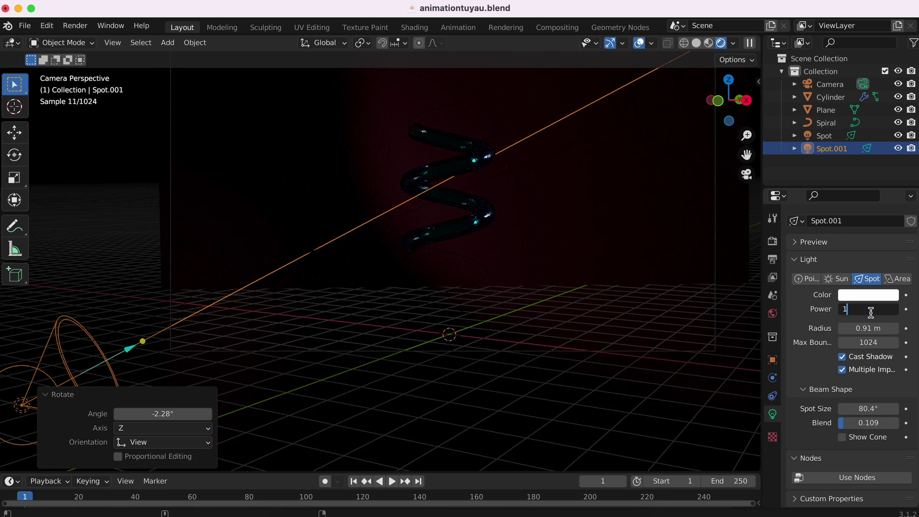
key(Return)
scroll(563, 263, down, 2)
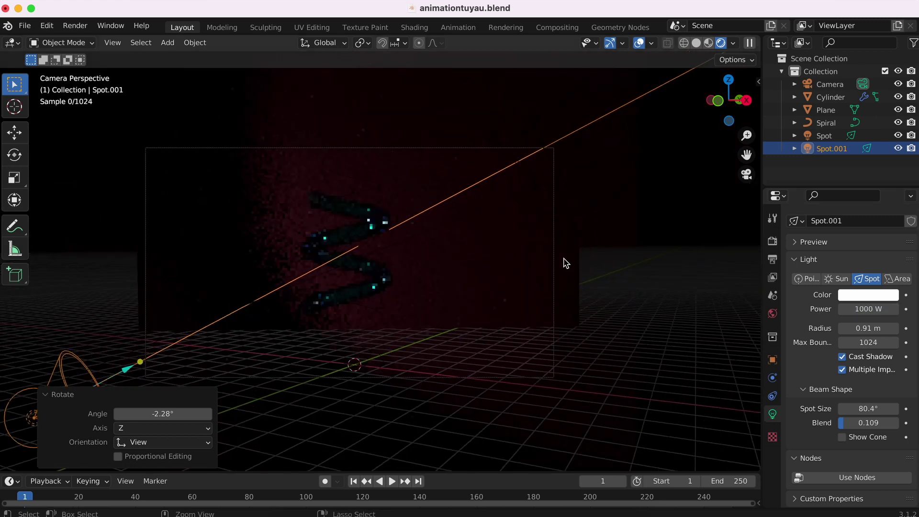
scroll(562, 264, down, 3)
- Reposition Spot.001 and rotate it slightly
key(g)
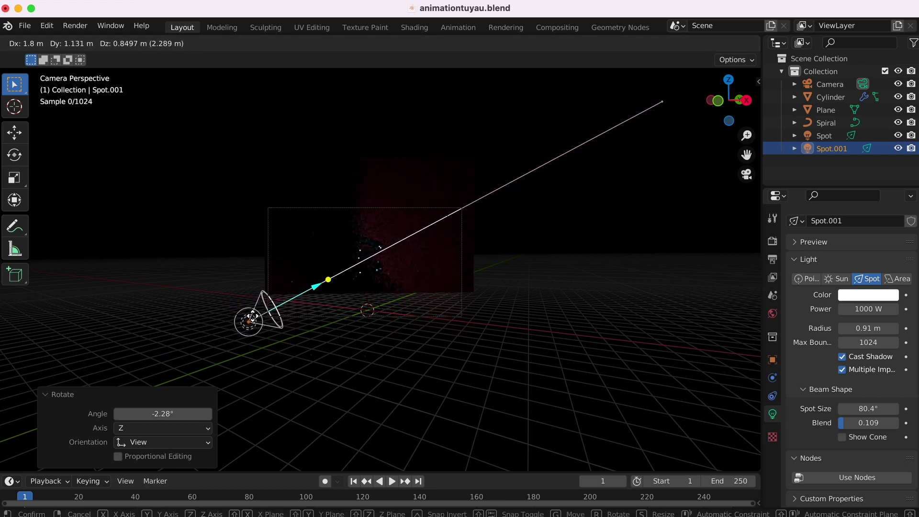
click(254, 321)
scroll(680, 119, down, 3)
scroll(680, 119, down, 3)
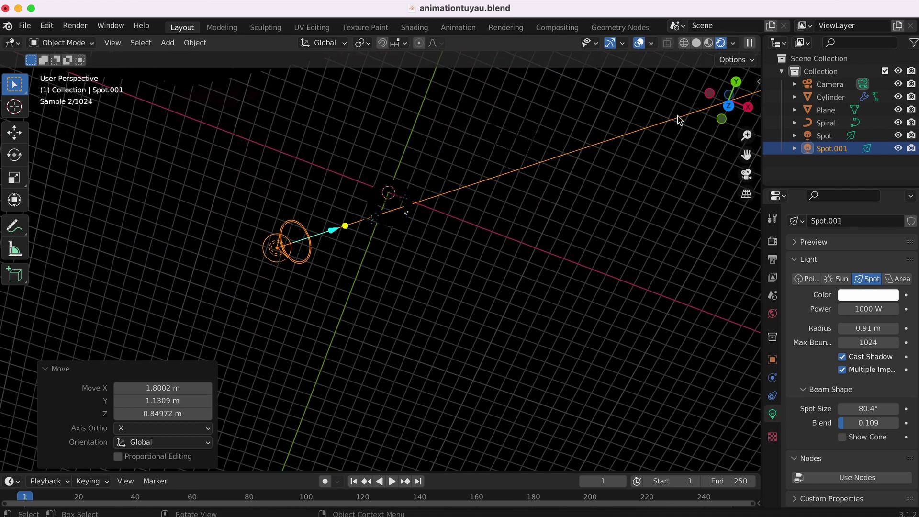
scroll(680, 120, down, 3)
key(r)
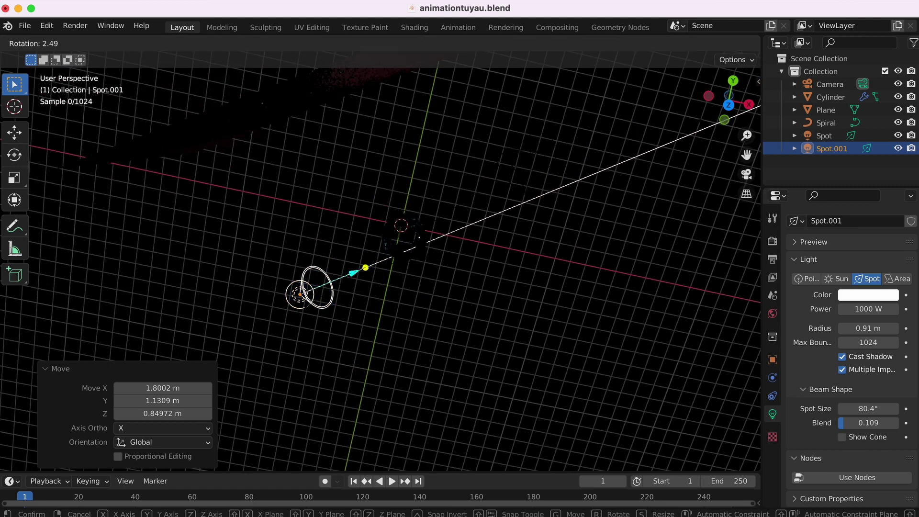
click(706, 131)
- Raise Spot.001's Blend to 0.637 to soften its edge
scroll(512, 245, down, 2)
scroll(512, 245, up, 2)
scroll(512, 245, up, 2)
scroll(512, 244, up, 2)
scroll(512, 245, up, 2)
scroll(512, 245, up, 2)
scroll(512, 245, up, 2)
scroll(512, 245, up, 2)
scroll(512, 245, up, 2)
scroll(512, 245, up, 1)
mouse_move(857, 423)
mouse_down()
mouse_move(898, 423)
mouse_move(839, 423)
mouse_move(897, 422)
mouse_move(873, 423)
mouse_move(880, 427)
mouse_up()
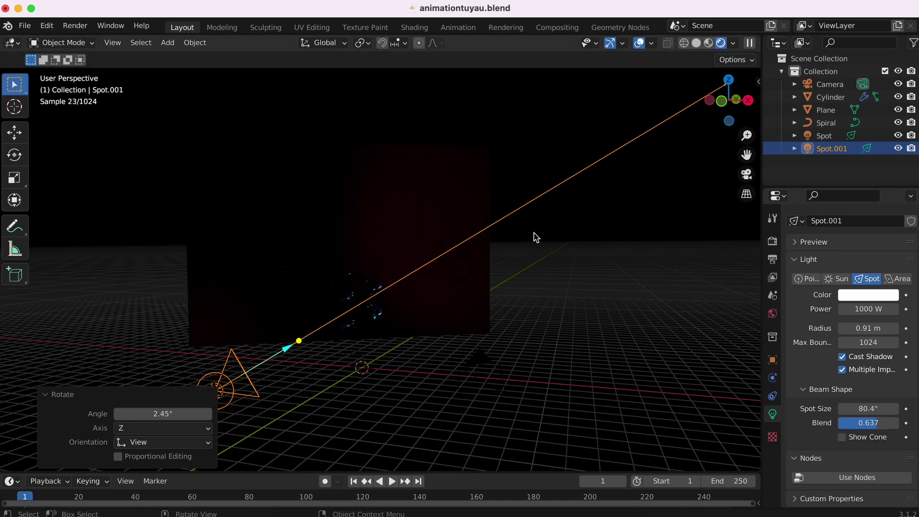
- Raise the original Spot light's Blend to 0.720
click(830, 139)
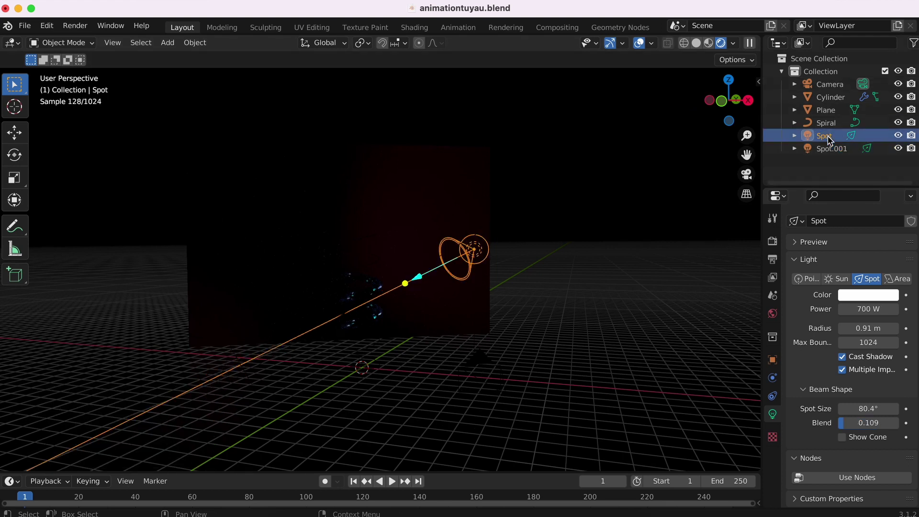
drag(868, 423, 907, 423)
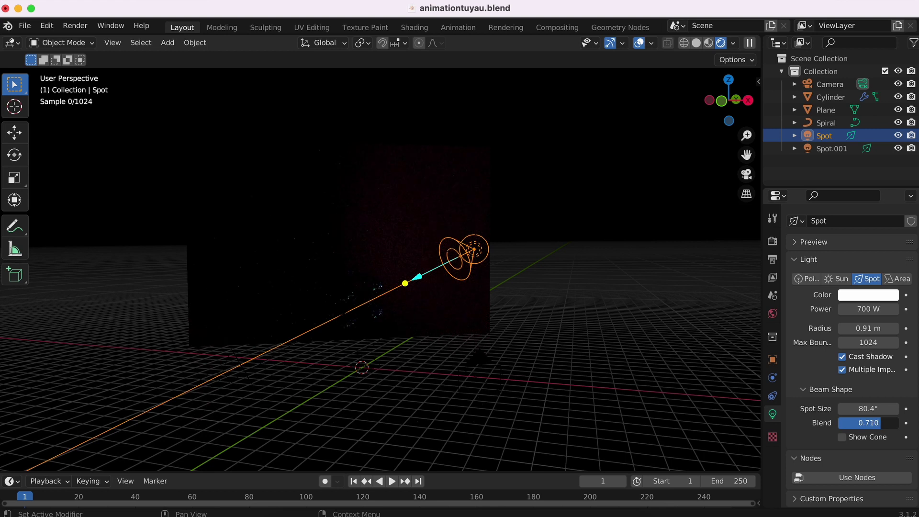
click(419, 360)
scroll(420, 360, right, 5)
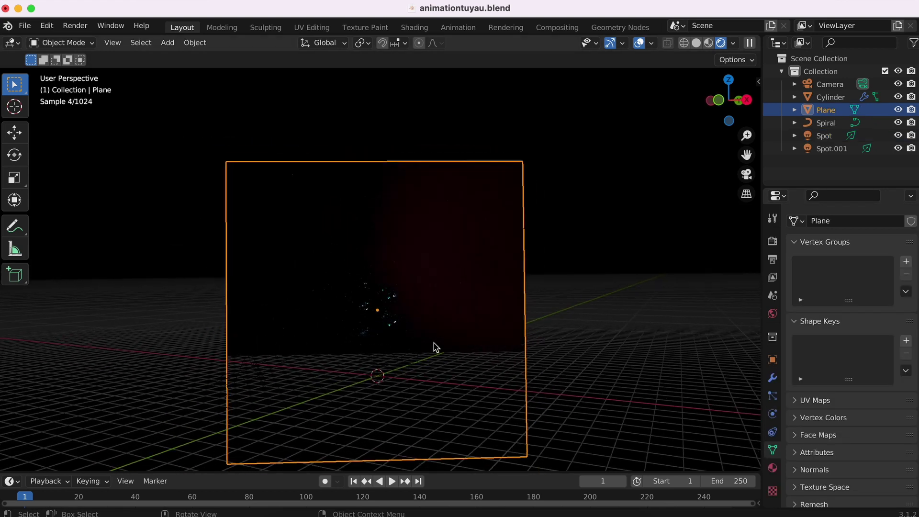
- View through the camera and set the World background strength to 1.000
click(746, 174)
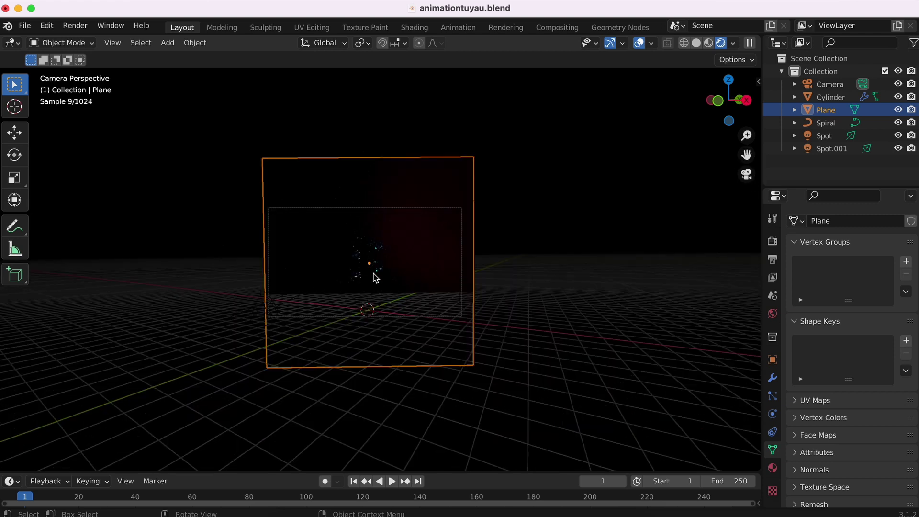
scroll(376, 278, up, 4)
scroll(376, 276, up, 2)
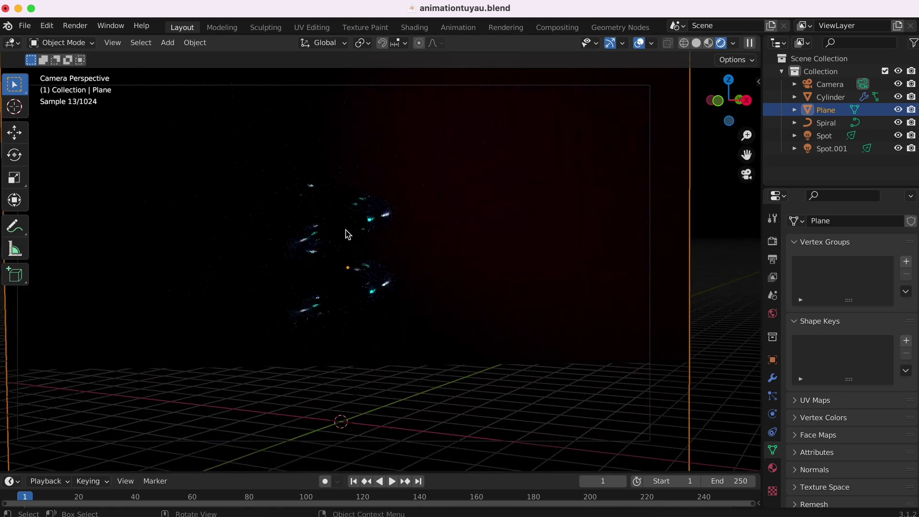
click(772, 314)
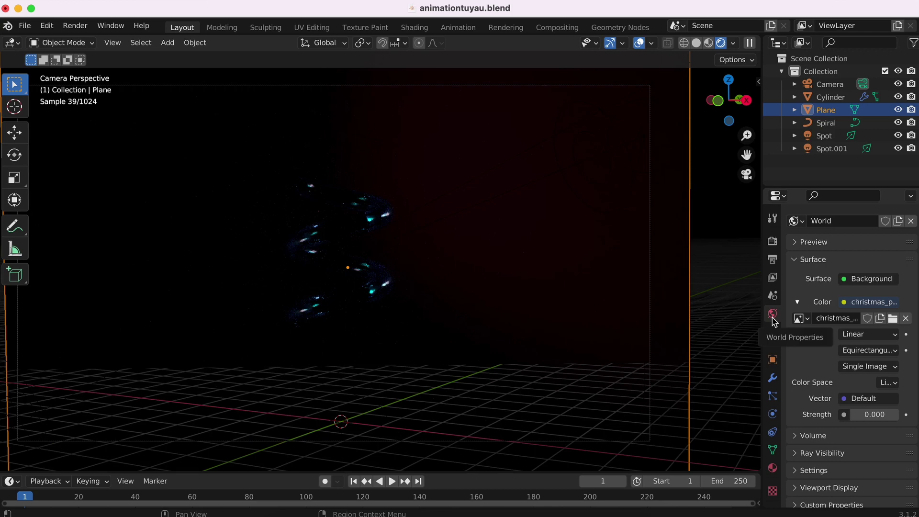
click(876, 415)
text(1)
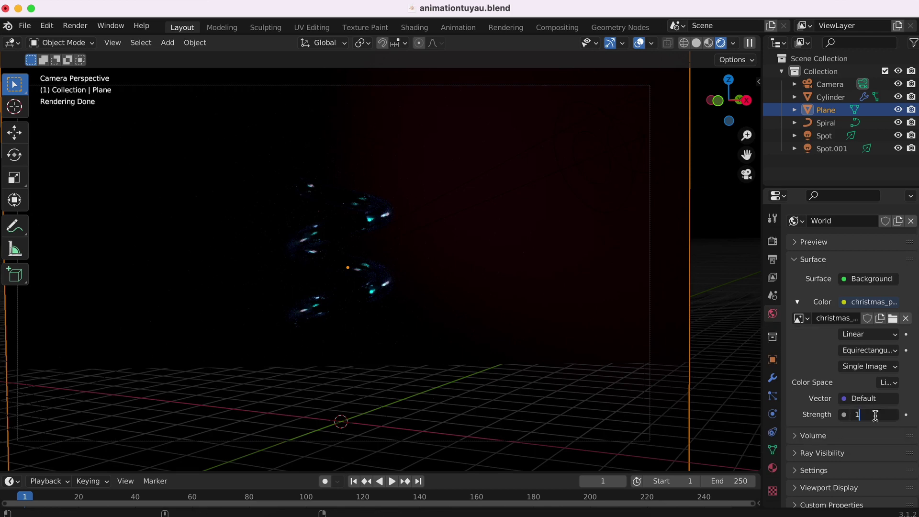
key(Return)
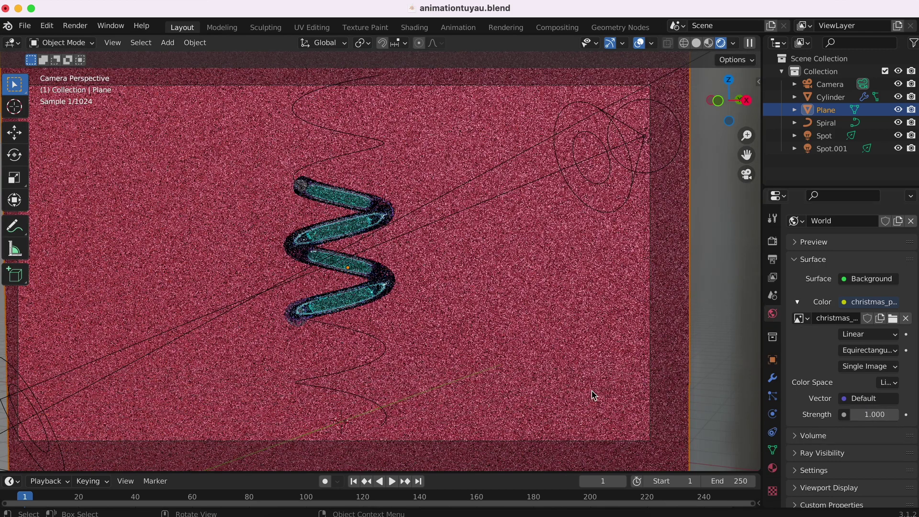
- Darken the backdrop plane's base colour from pink to brick red A55A45
scroll(409, 353, up, 3)
scroll(410, 353, down, 6)
scroll(410, 353, down, 2)
scroll(407, 352, up, 3)
scroll(431, 322, down, 2)
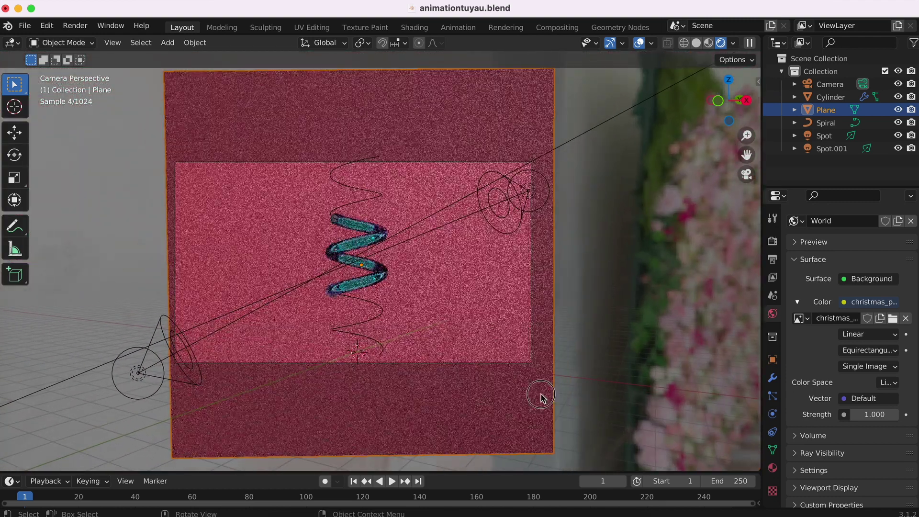
click(773, 467)
click(875, 389)
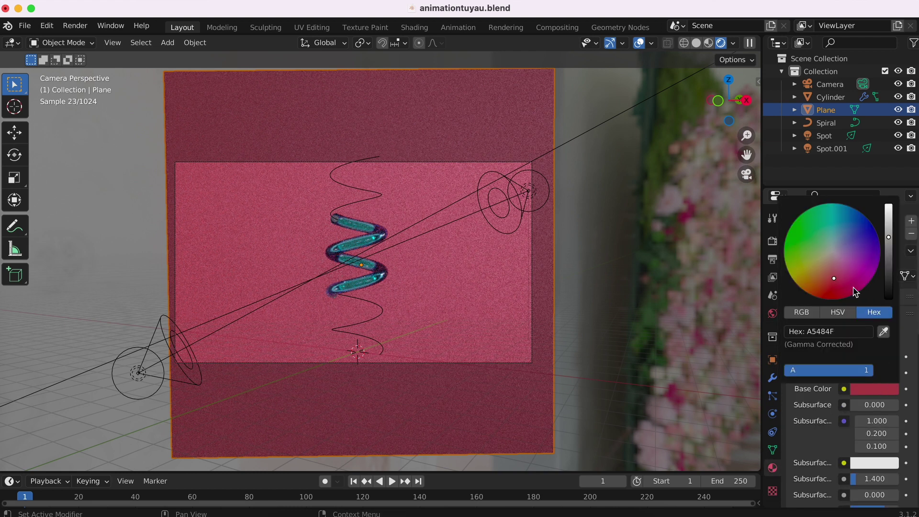
drag(834, 281, 828, 279)
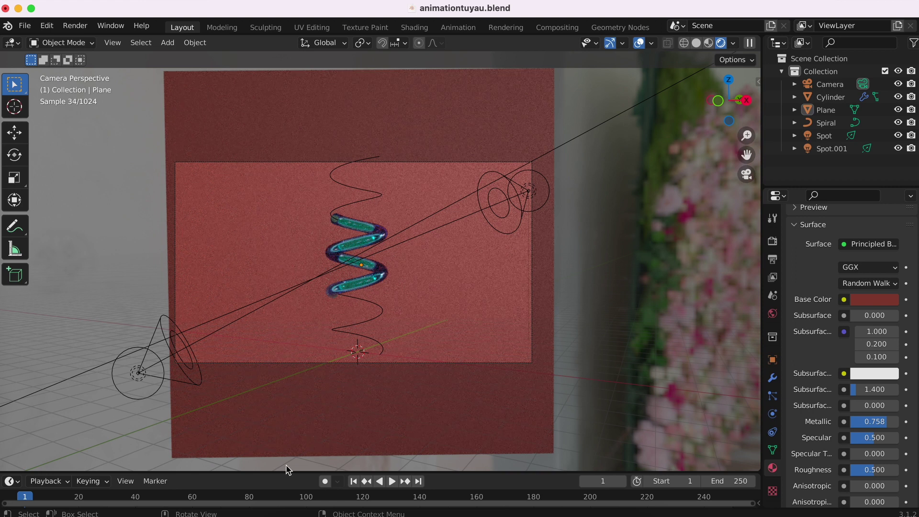
click(362, 247)
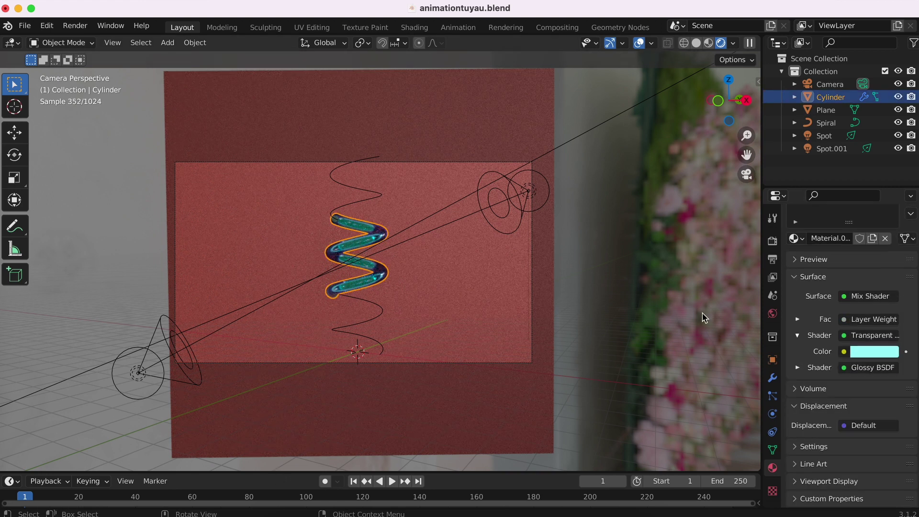
- Set the cylinder's Location X to -7.62 m, viewing the scene in solid shading
click(773, 361)
scroll(821, 311, up, 3)
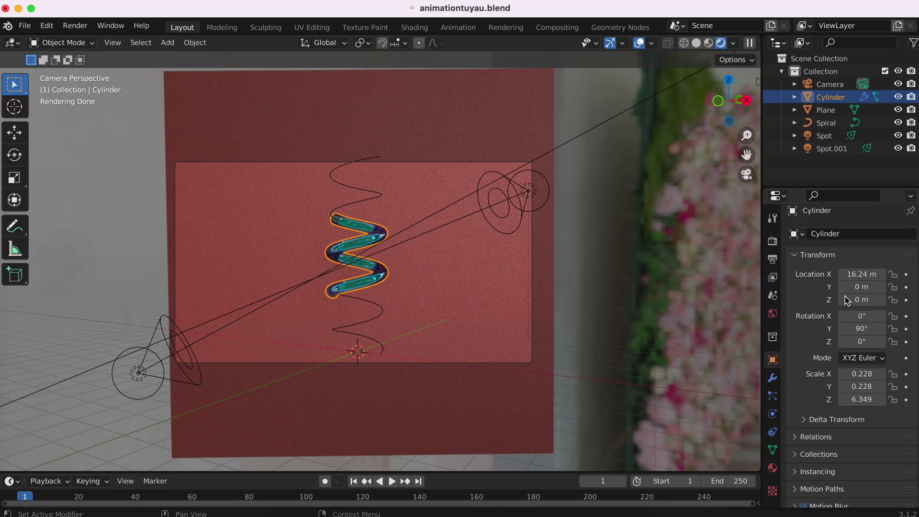
drag(864, 273, 750, 178)
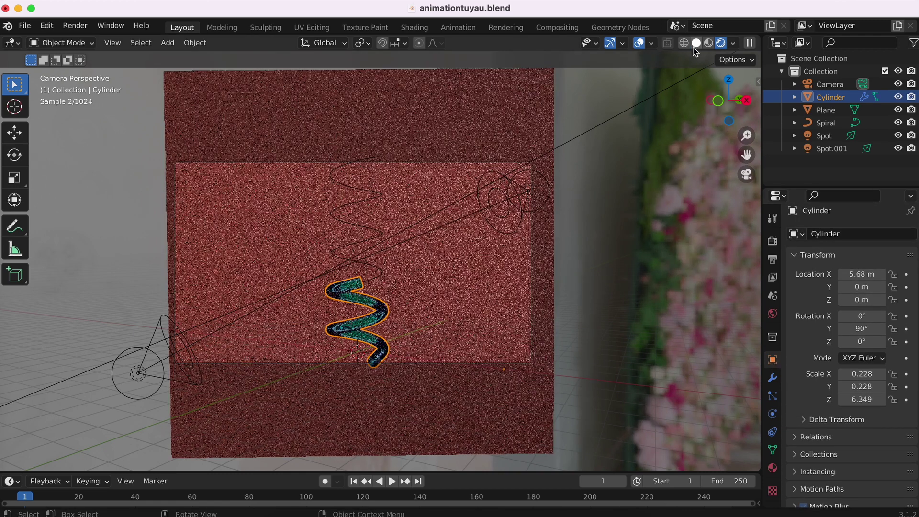
click(697, 44)
drag(862, 274, 858, 274)
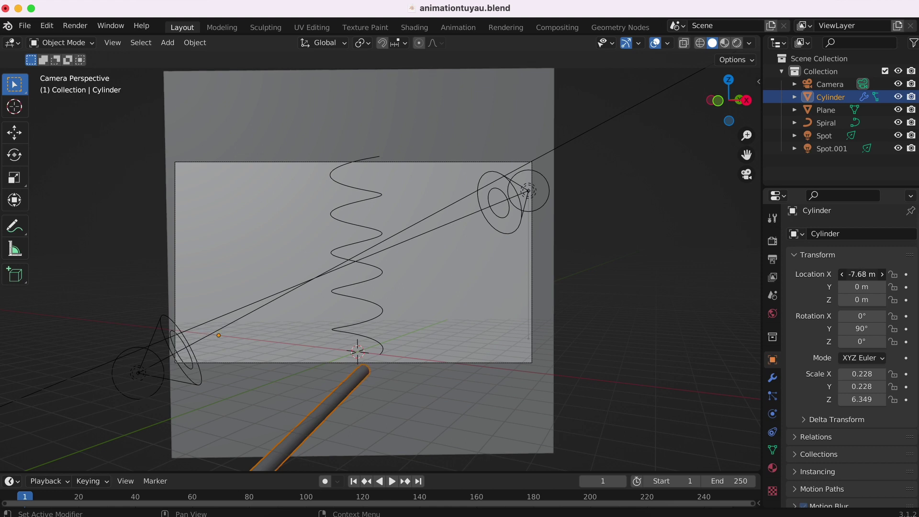
scroll(514, 314, up, 3)
scroll(514, 314, up, 1)
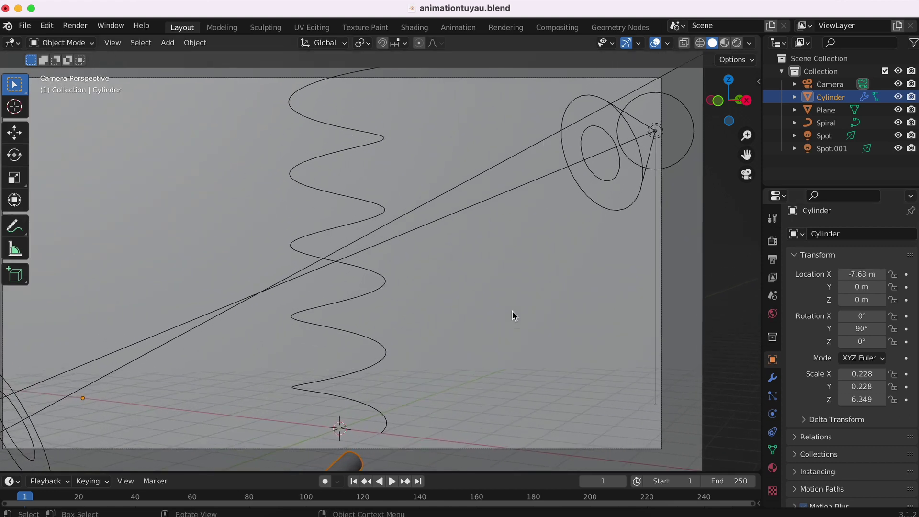
drag(882, 275, 885, 278)
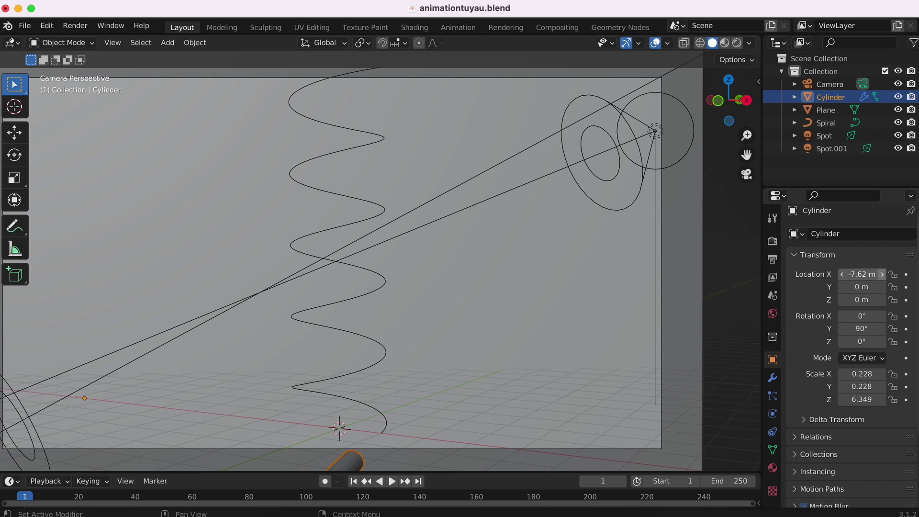
click(843, 275)
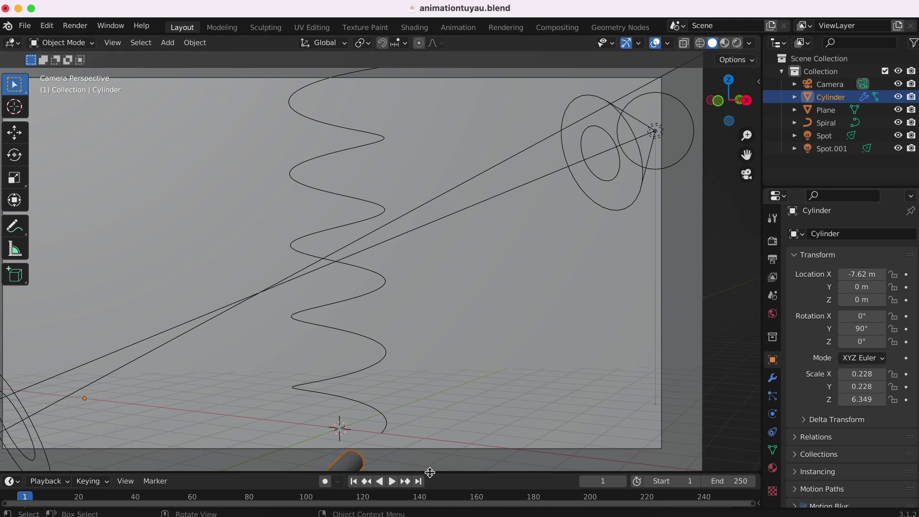
- Enlarge the timeline area by raising its top border
drag(430, 472, 429, 366)
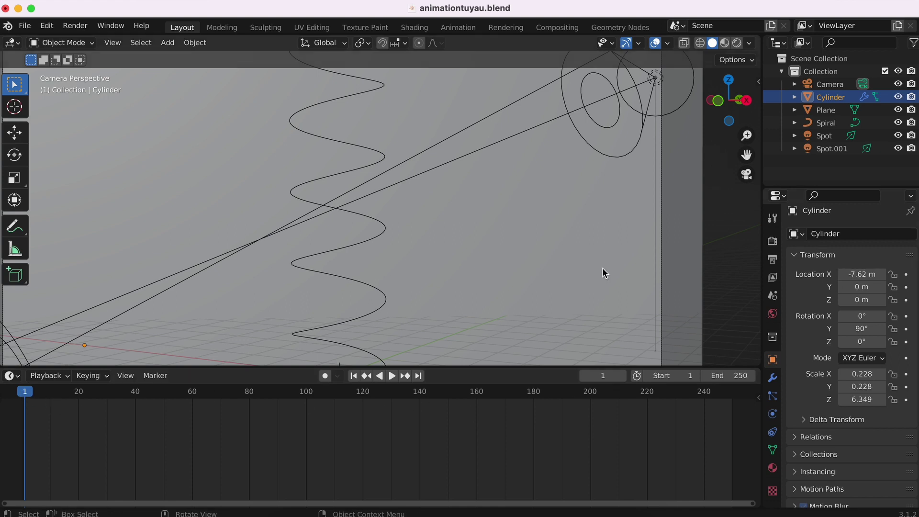
scroll(496, 273, down, 3)
scroll(494, 268, down, 1)
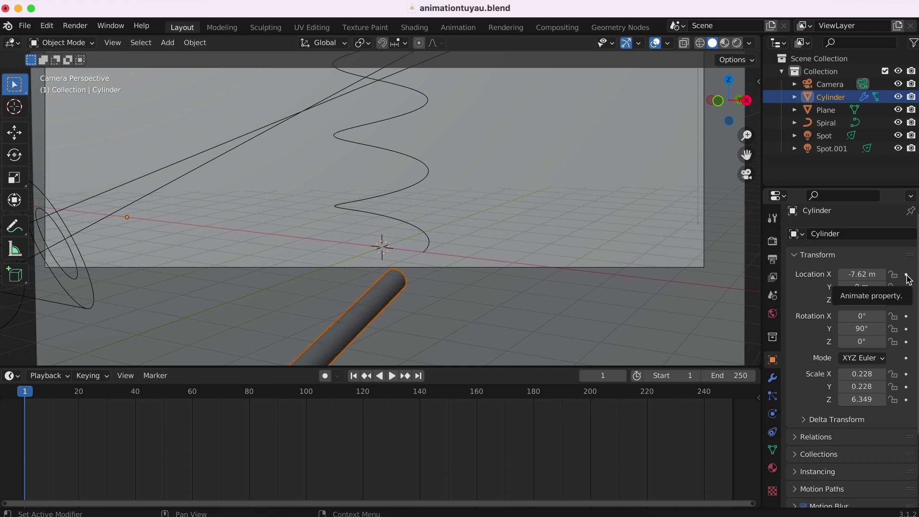
- Keyframe the cylinder's Location X at -7.62 m on frame 1
click(907, 276)
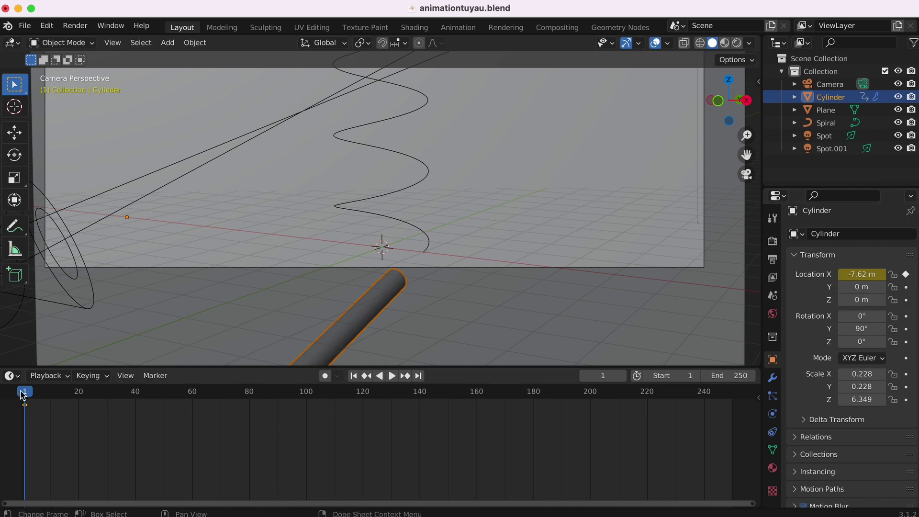
drag(26, 396, 48, 398)
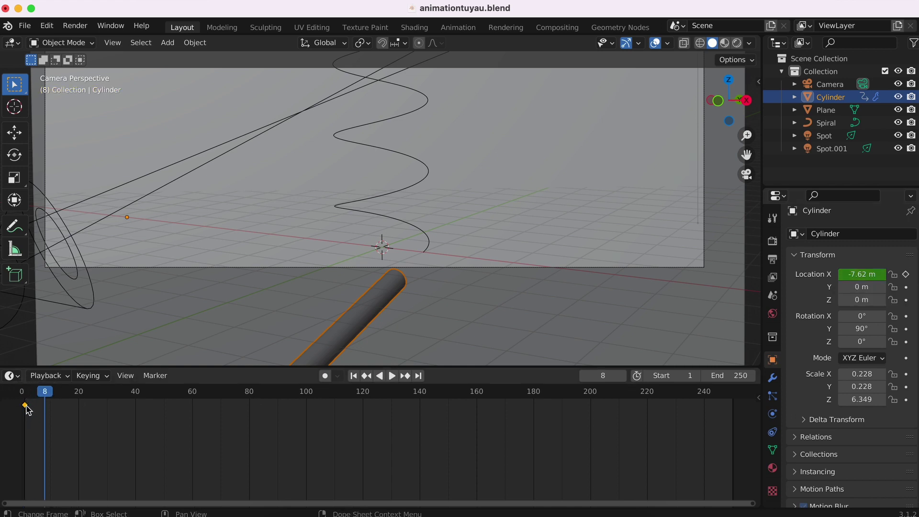
key(space)
drag(48, 396, 10, 395)
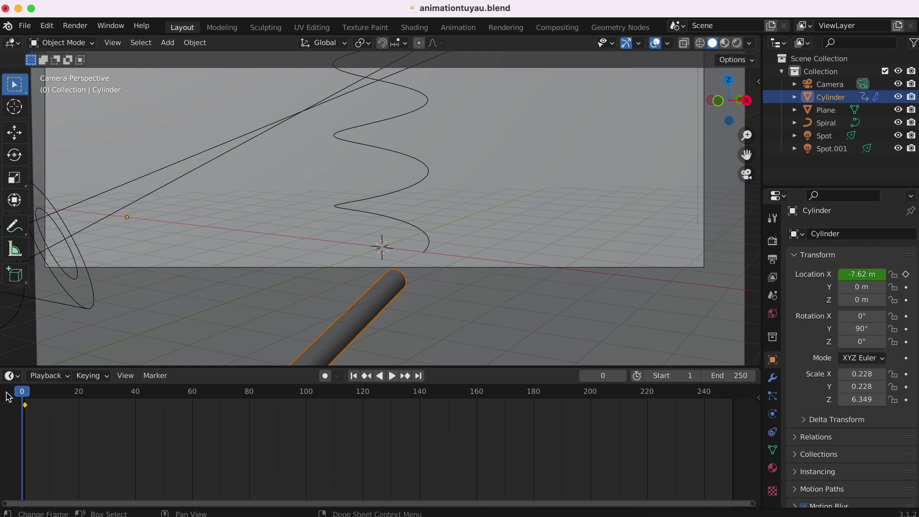
click(25, 396)
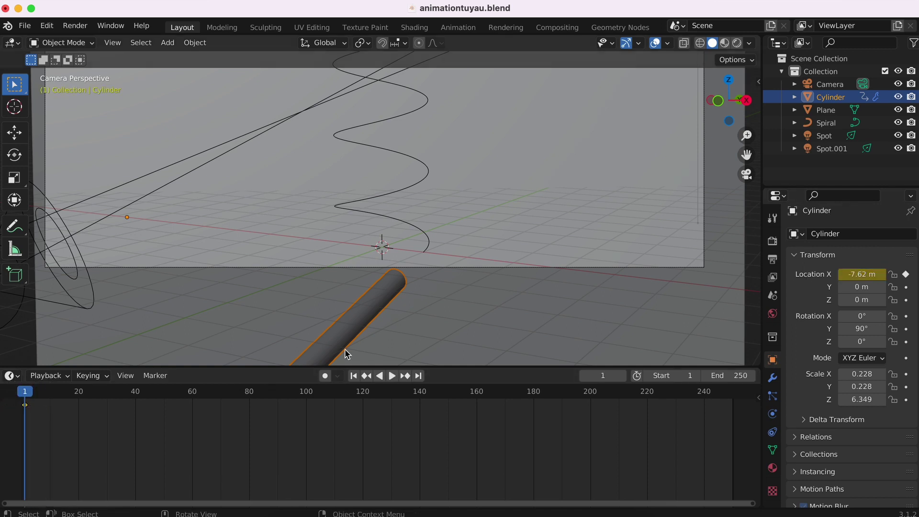
- At frame 140, slide the cylinder's Location X out to about 39 m
drag(29, 396, 418, 404)
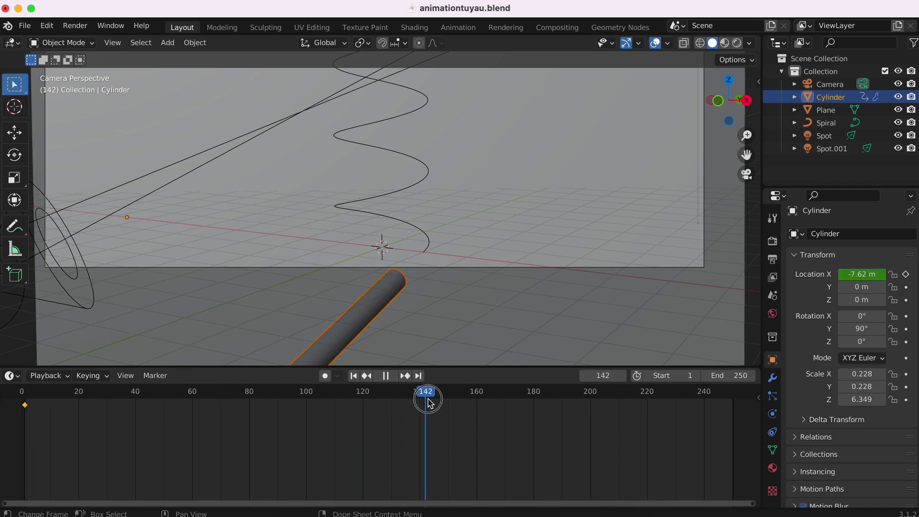
drag(418, 403, 420, 404)
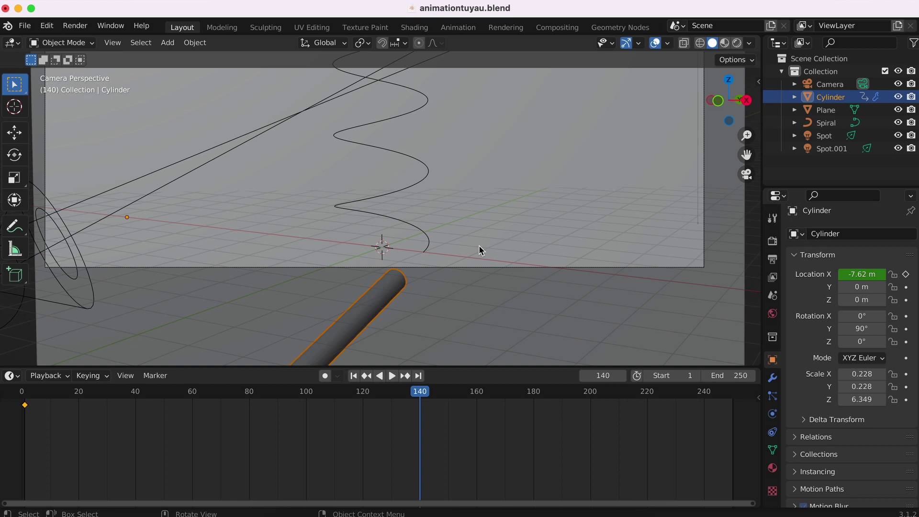
shift+scroll(458, 257, up, 3)
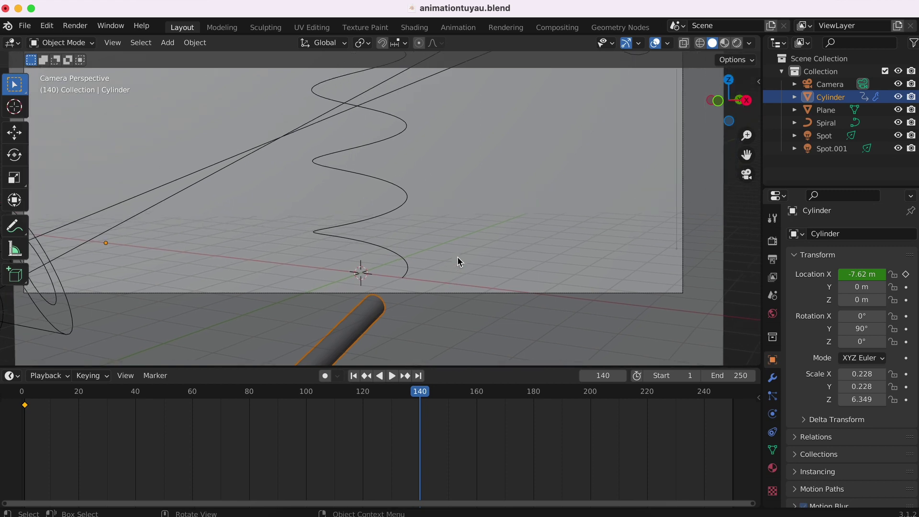
scroll(458, 257, down, 3)
scroll(460, 261, down, 1)
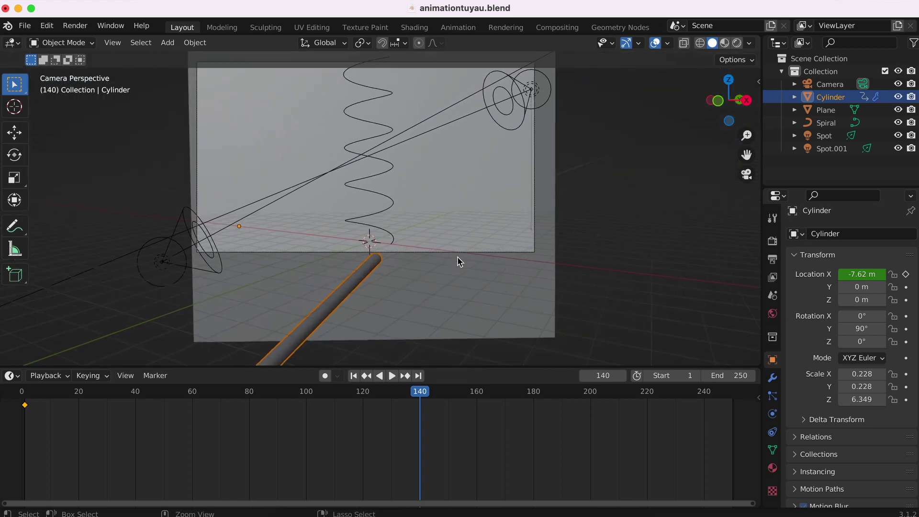
drag(858, 274, 891, 274)
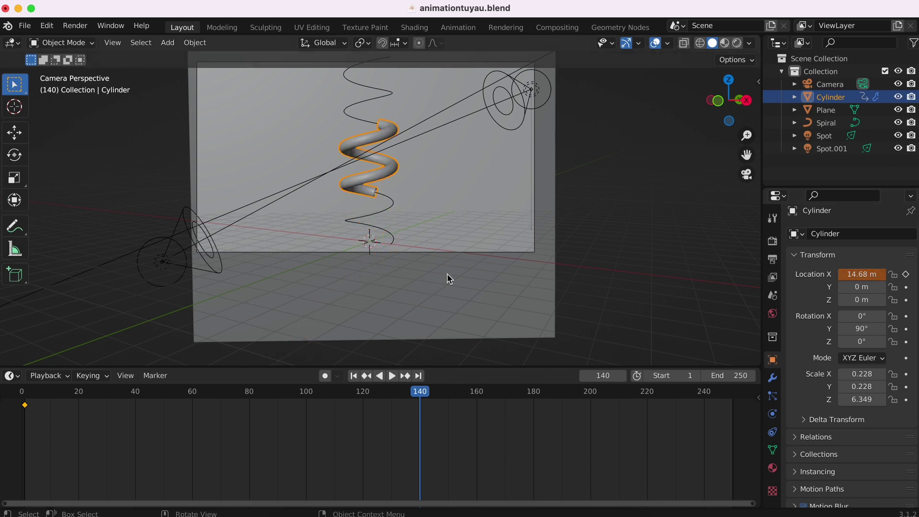
shift+scroll(447, 274, up, 4)
drag(859, 274, 891, 275)
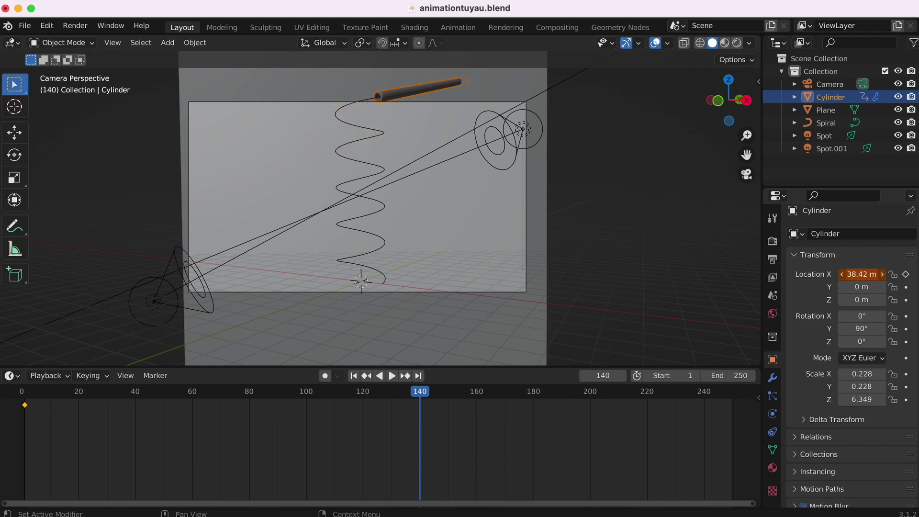
click(883, 275)
drag(862, 275, 866, 275)
- Fine-tune the cylinder's Location X to 38.98 m and keyframe it at frame 140
click(592, 168)
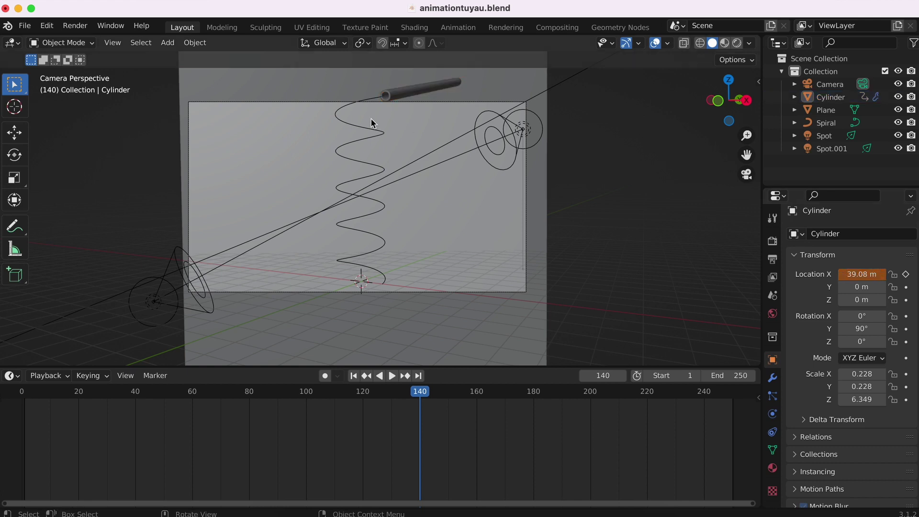
scroll(370, 118, up, 3)
mouse_move(427, 173)
ctrl+middle_down()
mouse_move(429, 156)
mouse_move(389, 197)
ctrl+middle_up()
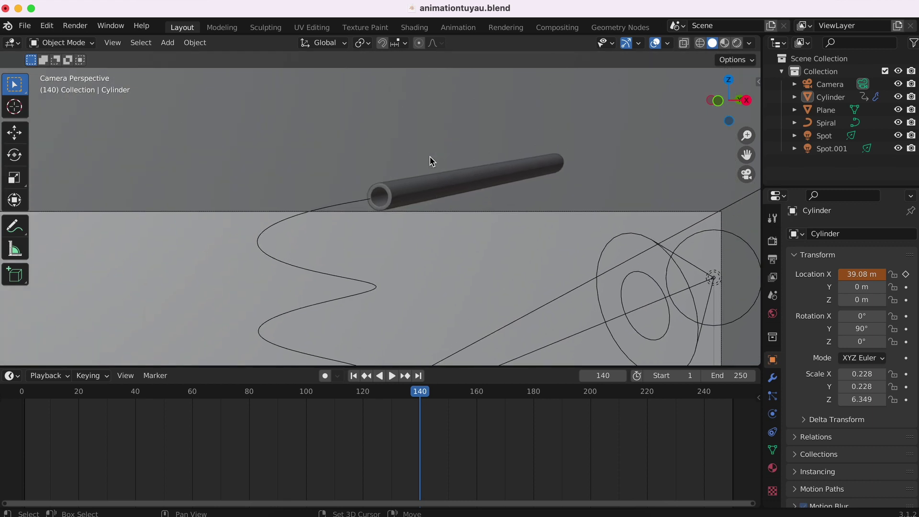
scroll(388, 197, up, 2)
scroll(388, 197, up, 3)
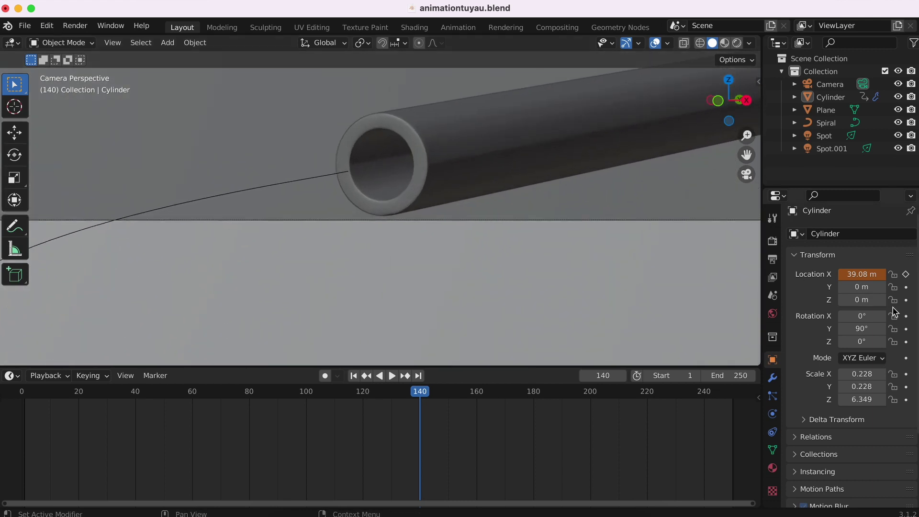
drag(848, 272, 841, 281)
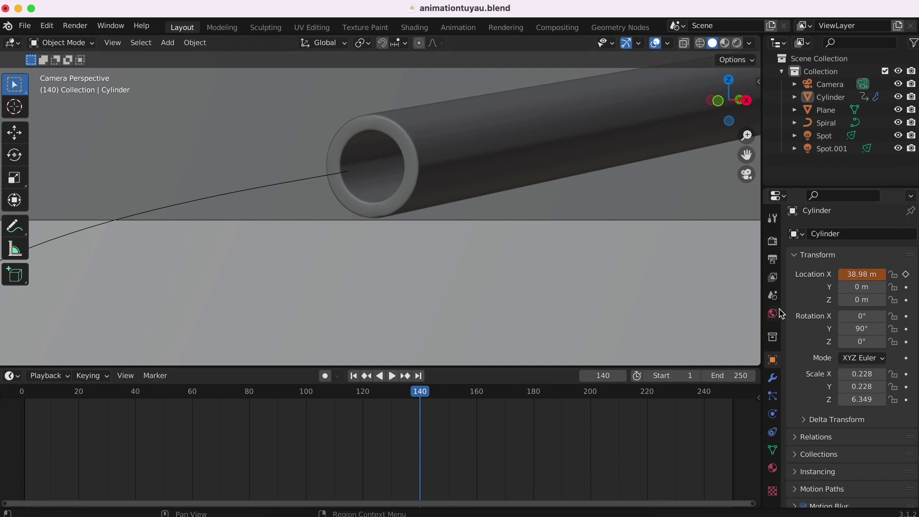
click(413, 168)
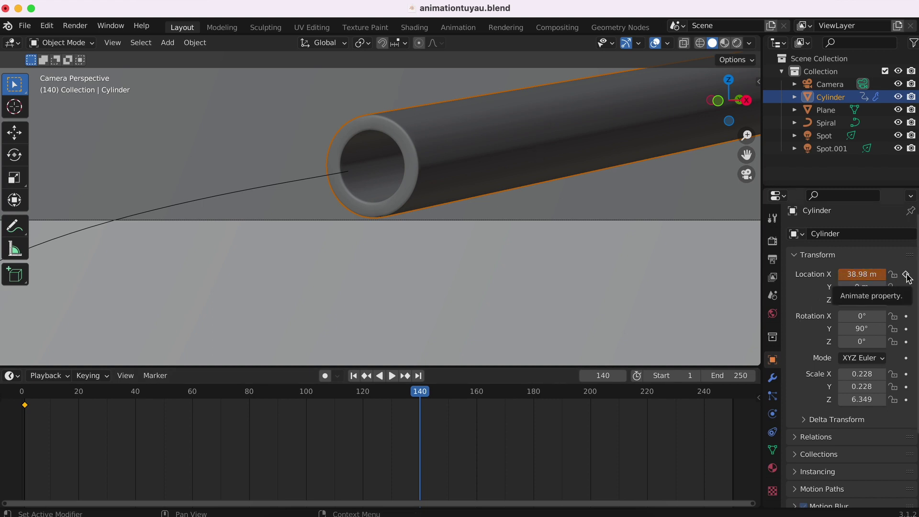
click(907, 275)
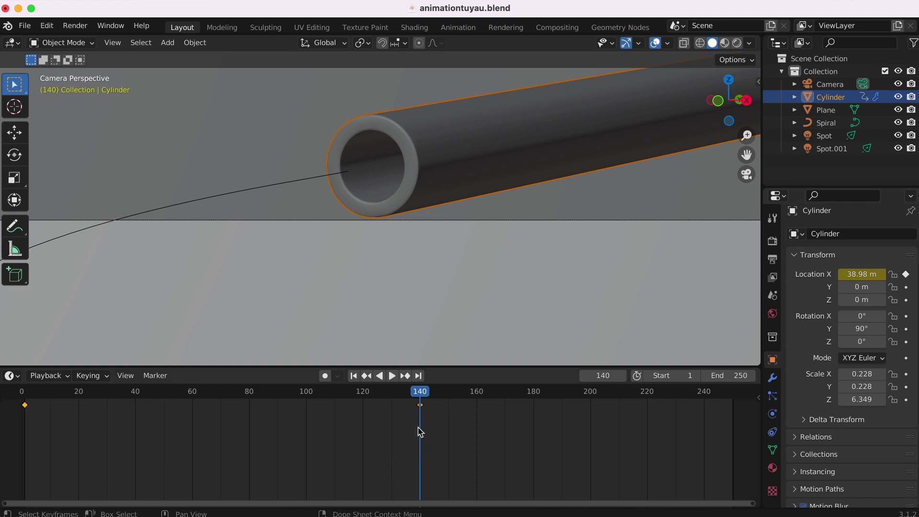
- Return to frame 1 and scrub through the cylinder's slide to preview it
click(24, 393)
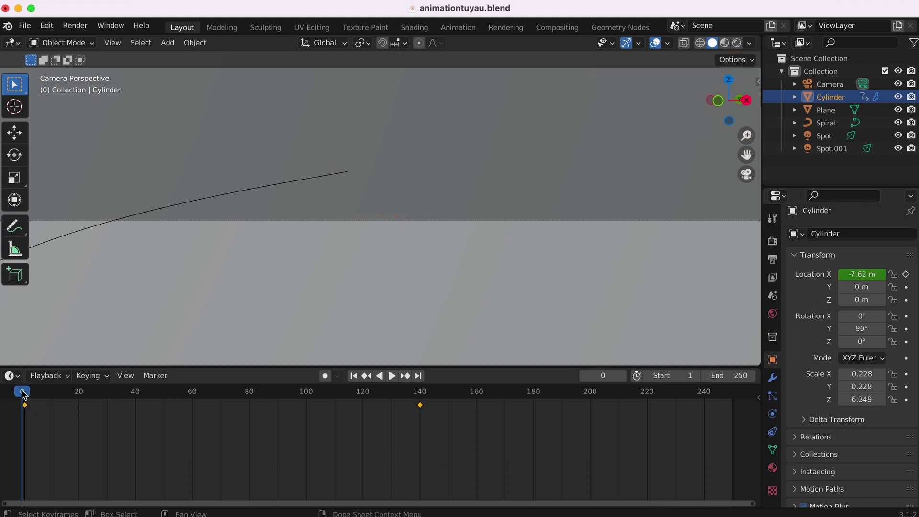
drag(24, 393, 25, 393)
ctrl+scroll(343, 278, down, 5)
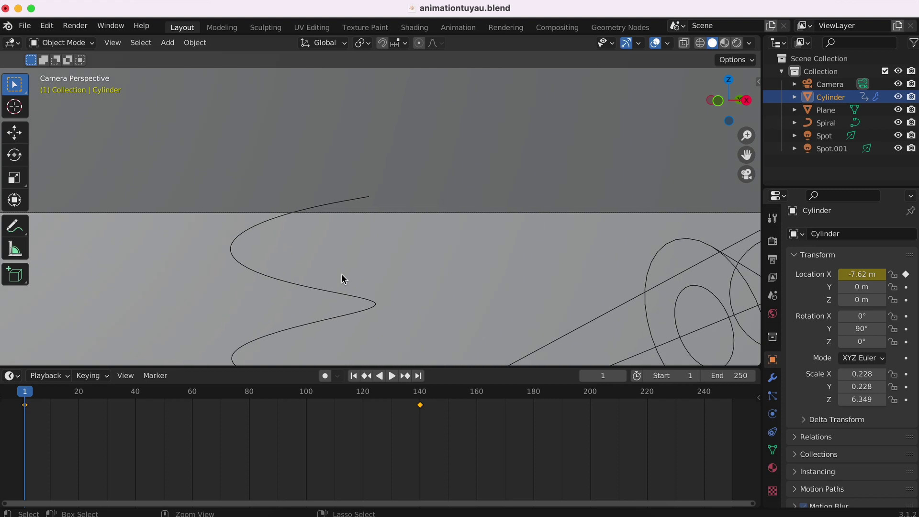
ctrl+scroll(343, 278, down, 3)
ctrl+scroll(343, 279, down, 2)
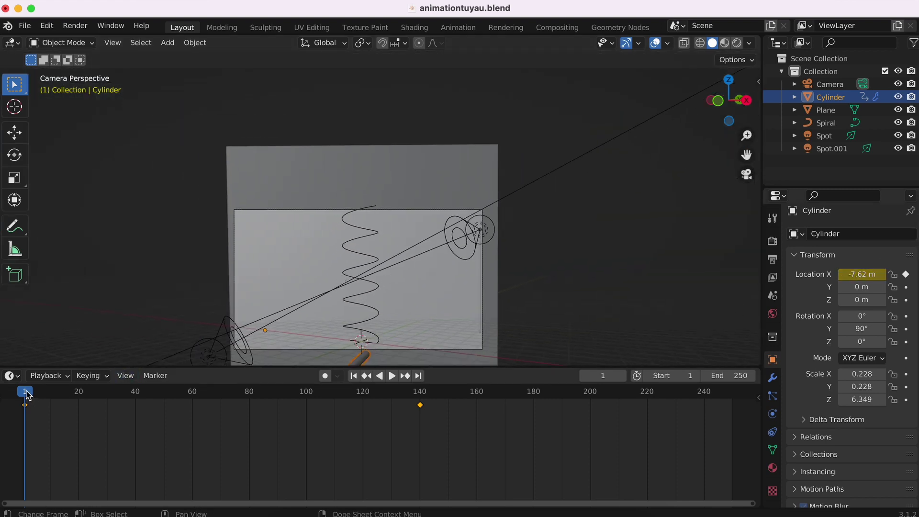
mouse_move(27, 395)
mouse_down()
mouse_move(283, 379)
mouse_move(420, 392)
mouse_up()
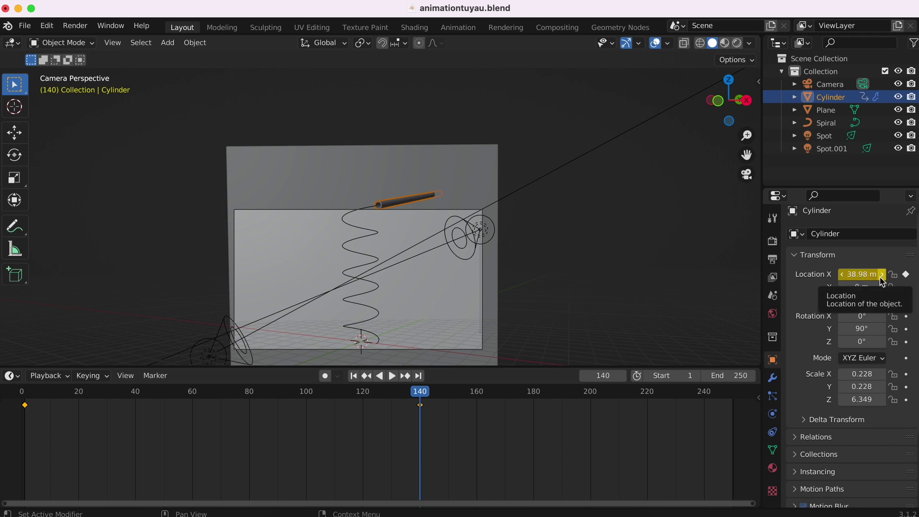
- Play the slide, then move the end keyframe earlier to about frame 103 and preview it
click(392, 376)
click(63, 399)
mouse_move(62, 400)
mouse_down()
mouse_move(208, 394)
mouse_move(192, 398)
mouse_up()
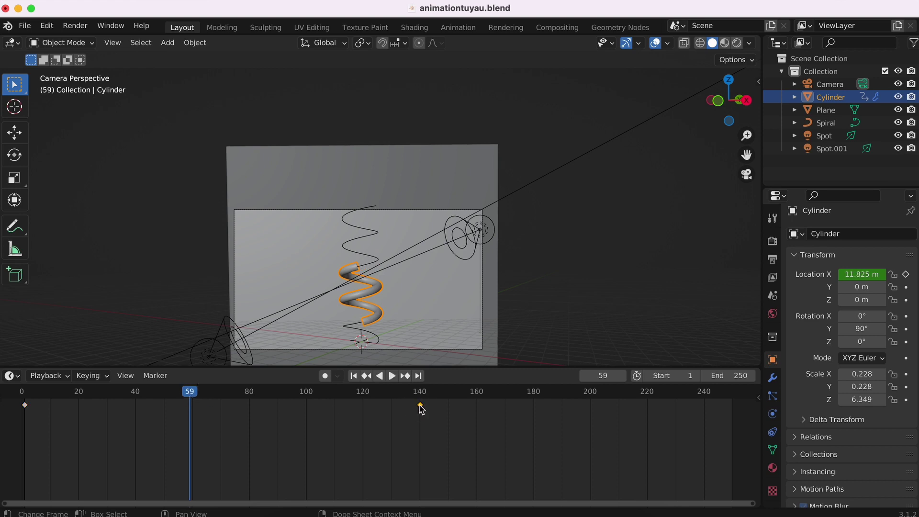
drag(420, 406, 317, 409)
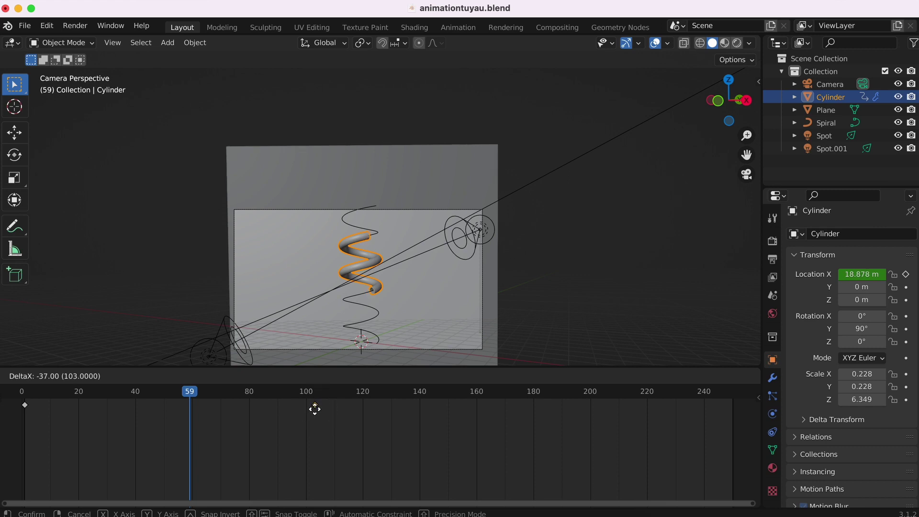
drag(318, 409, 314, 409)
click(24, 413)
key(space)
key(space)
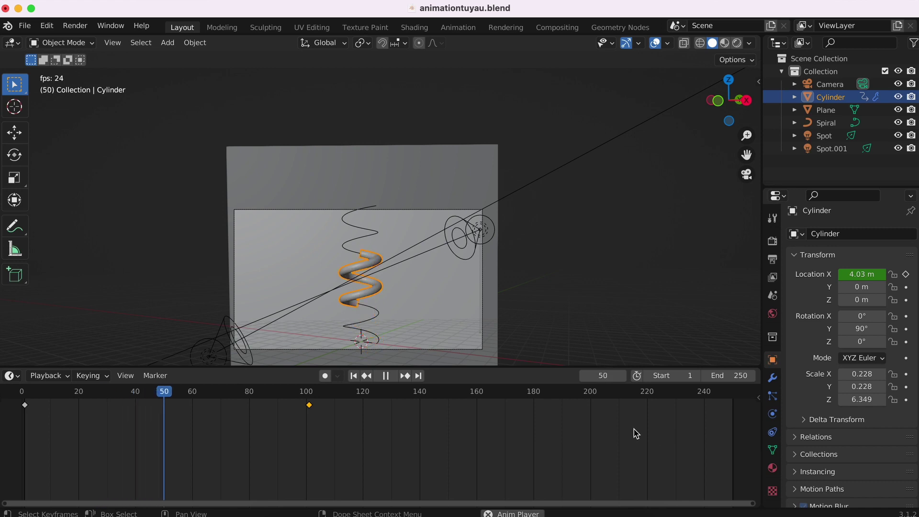
key(space)
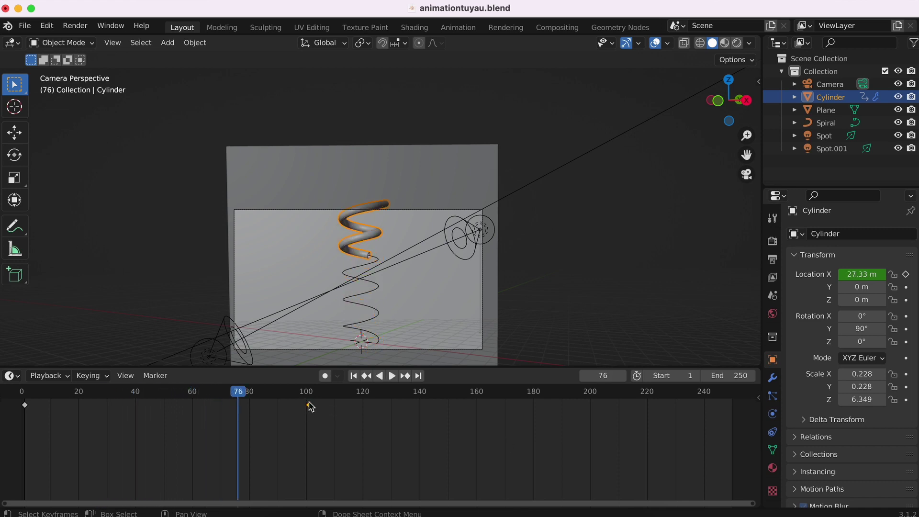
- Push the end keyframe out to frame 240 and preview the slower slide
drag(310, 408, 704, 404)
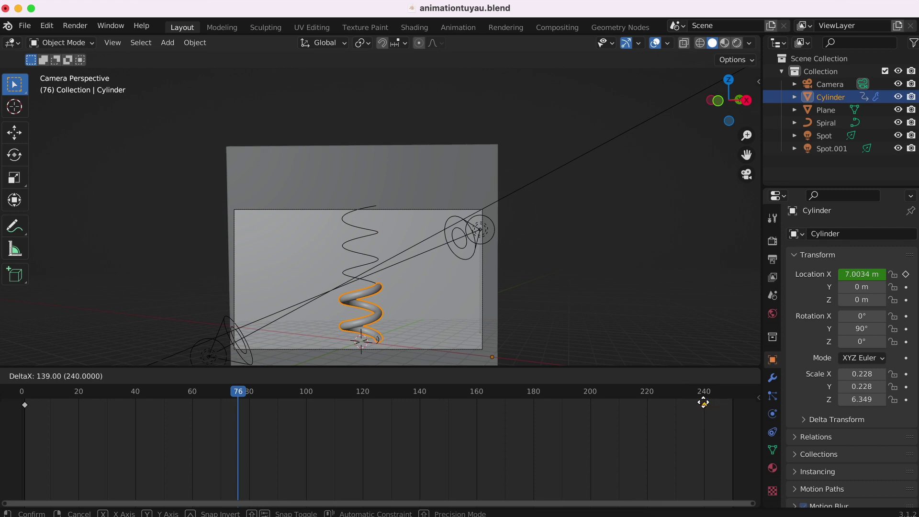
drag(704, 404, 703, 404)
mouse_move(232, 395)
mouse_down()
mouse_move(34, 395)
mouse_move(267, 378)
mouse_up()
key(space)
drag(55, 385, 2, 389)
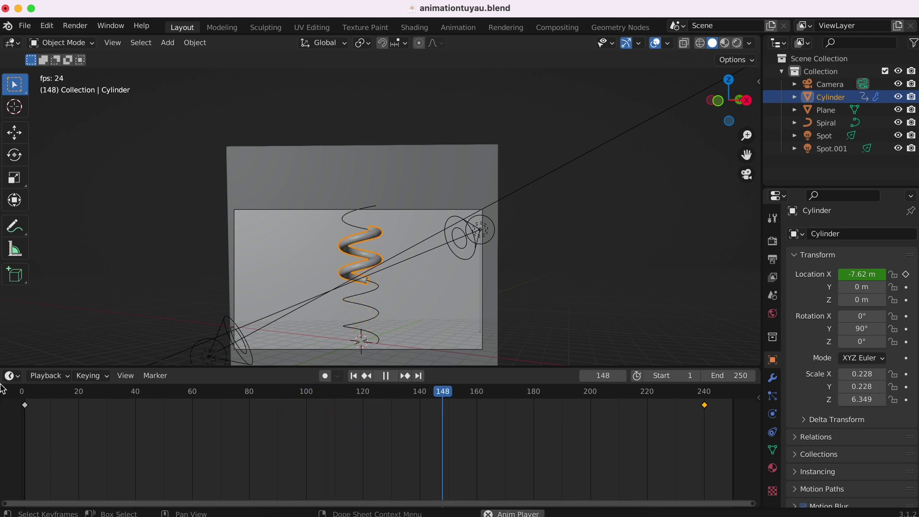
key(space)
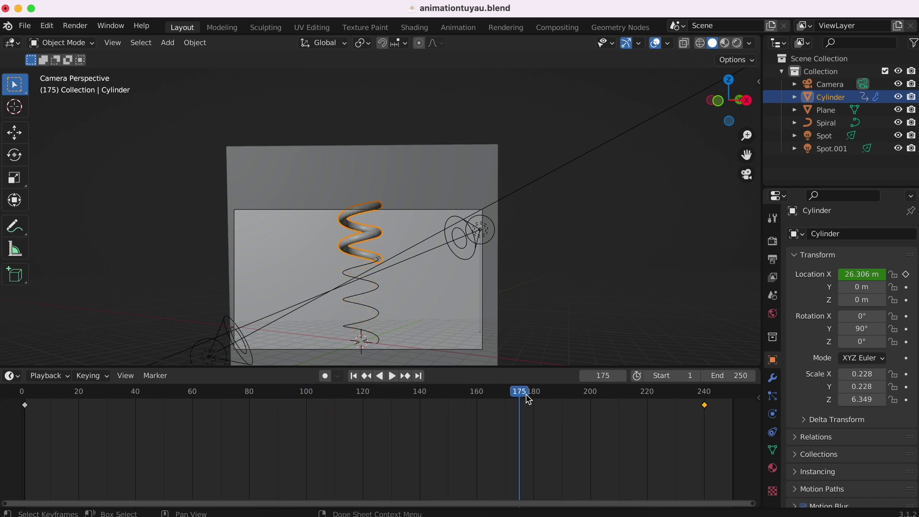
- Pull the end keyframe back to frame 140 and replay from the start
drag(528, 399, 67, 392)
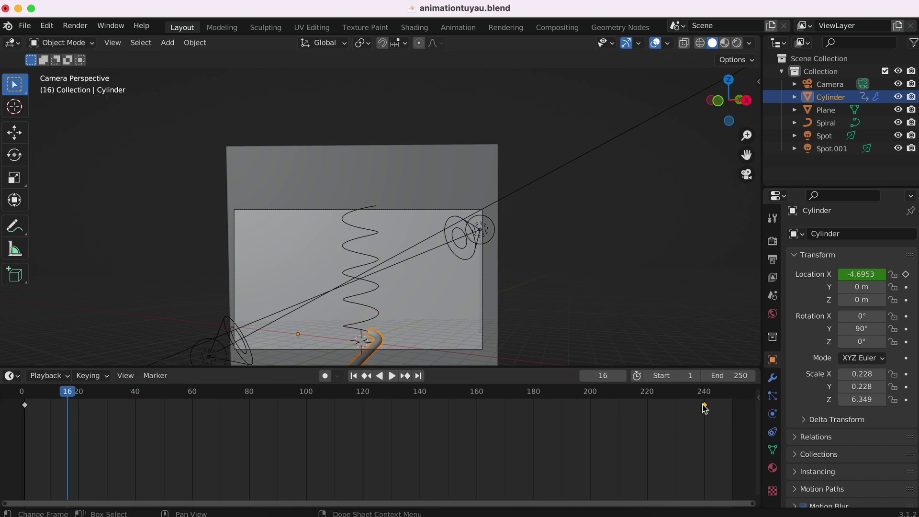
drag(708, 408, 423, 412)
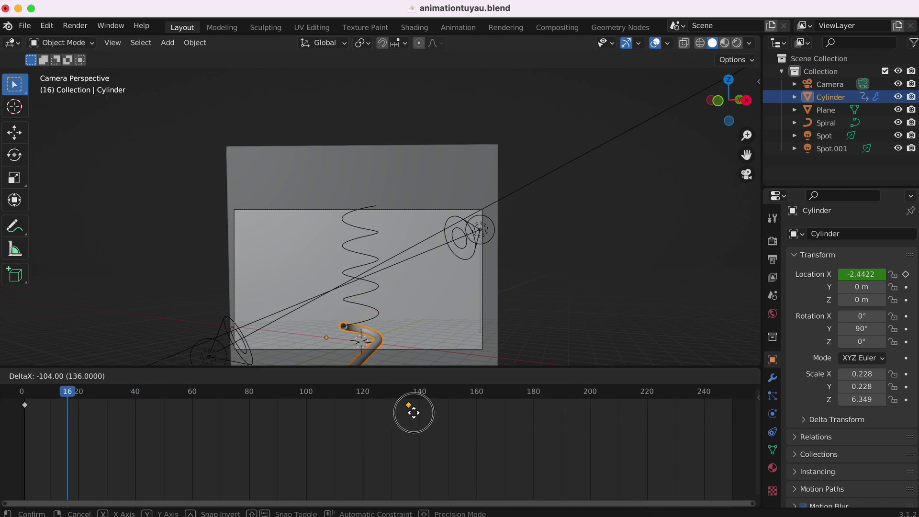
drag(424, 413, 421, 413)
key(space)
key(shift+Left)
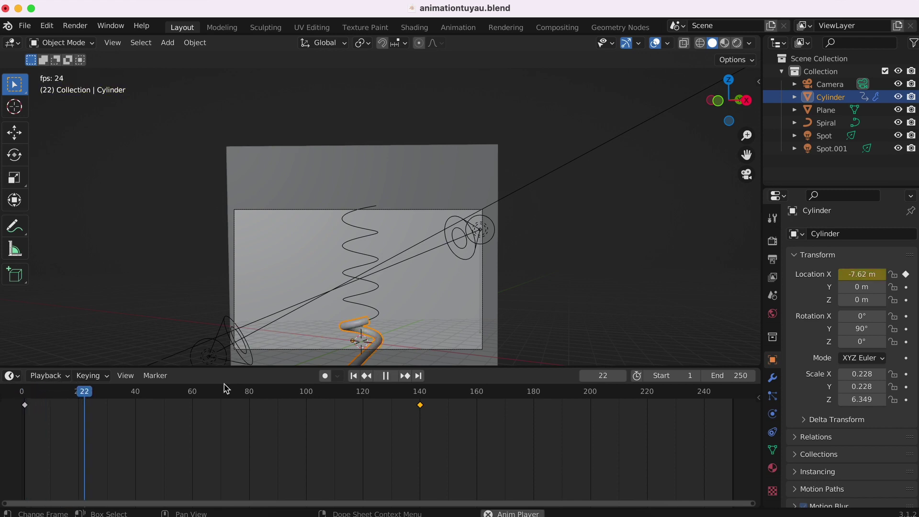
key(space)
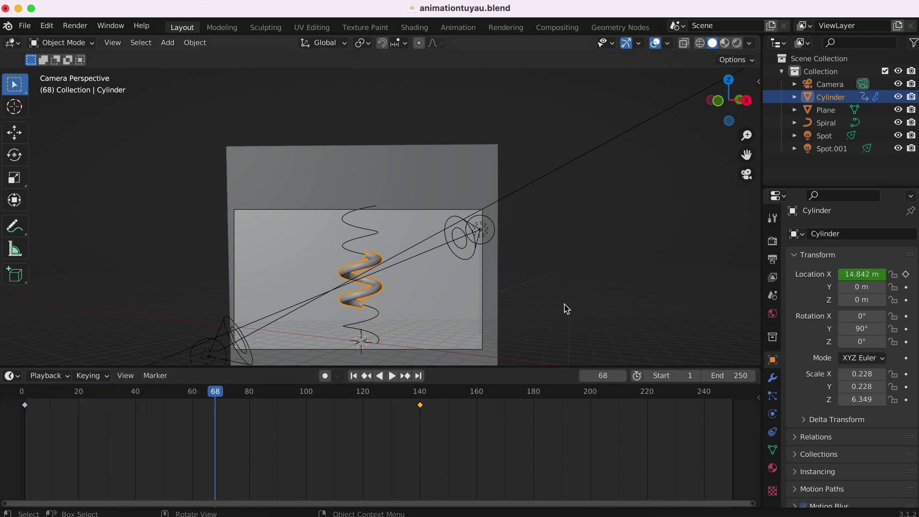
- Settle the cylinder's end keyframe on frame 120 and check the retimed playback
drag(421, 408, 361, 406)
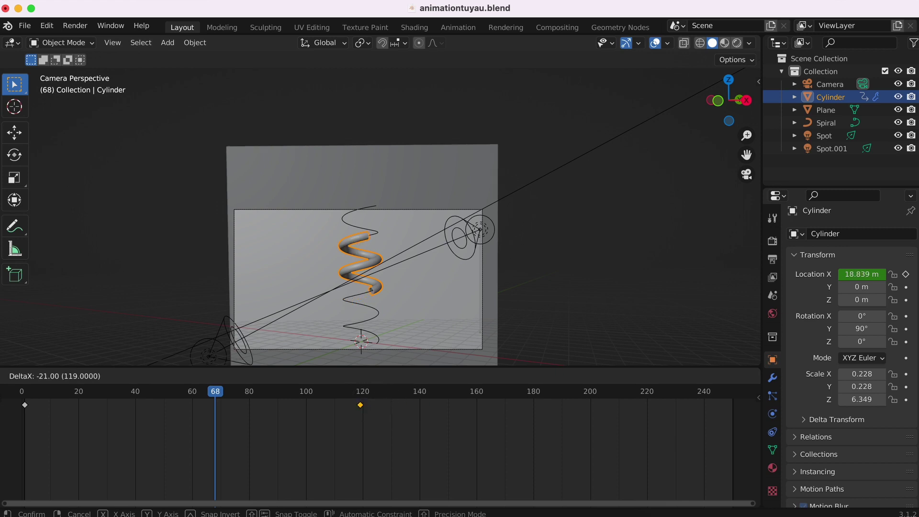
key(space)
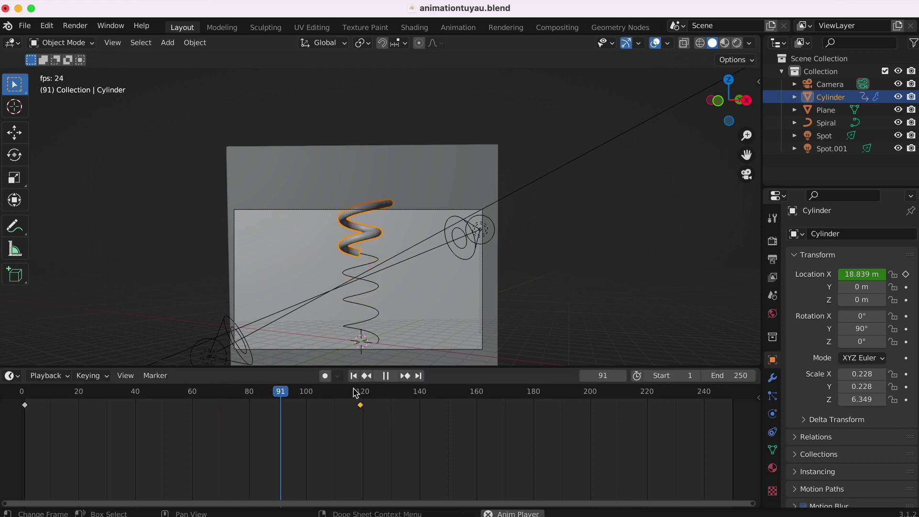
key(space)
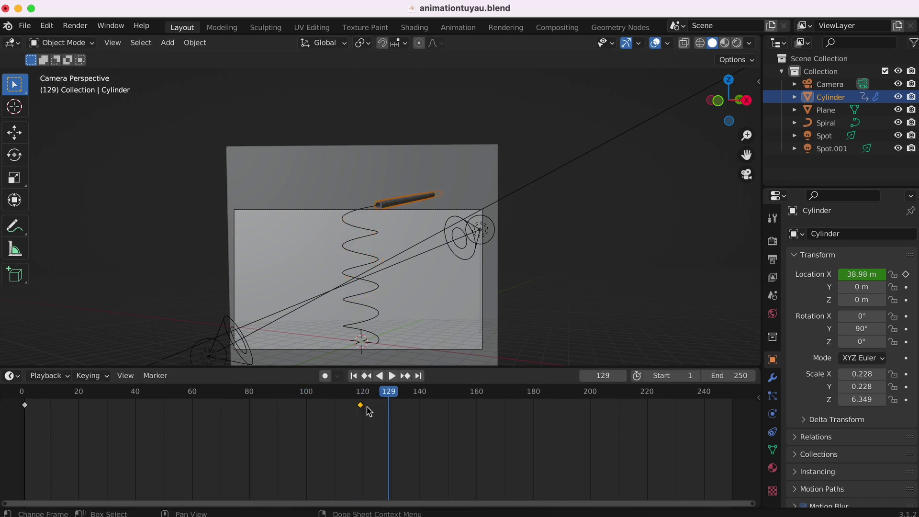
drag(363, 411, 365, 411)
click(773, 241)
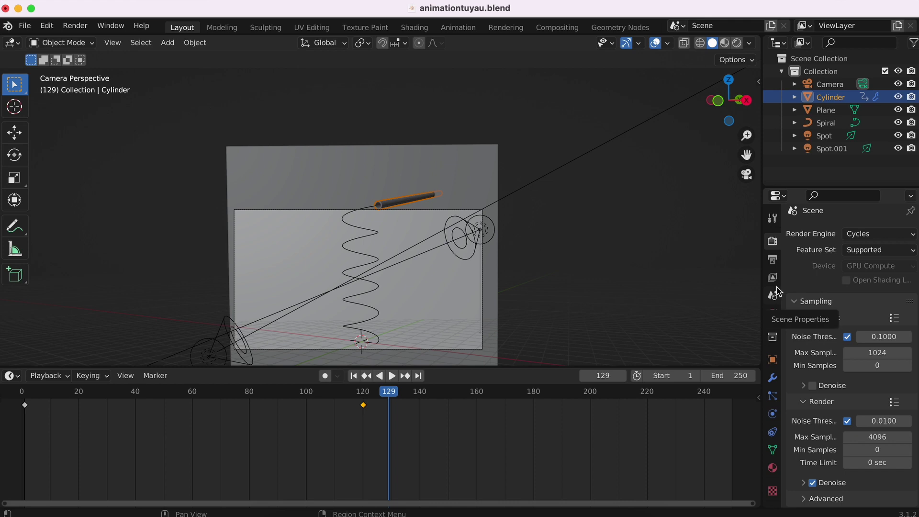
- Preview the animation's start and set the output frame rate to 29.97 fps
click(774, 259)
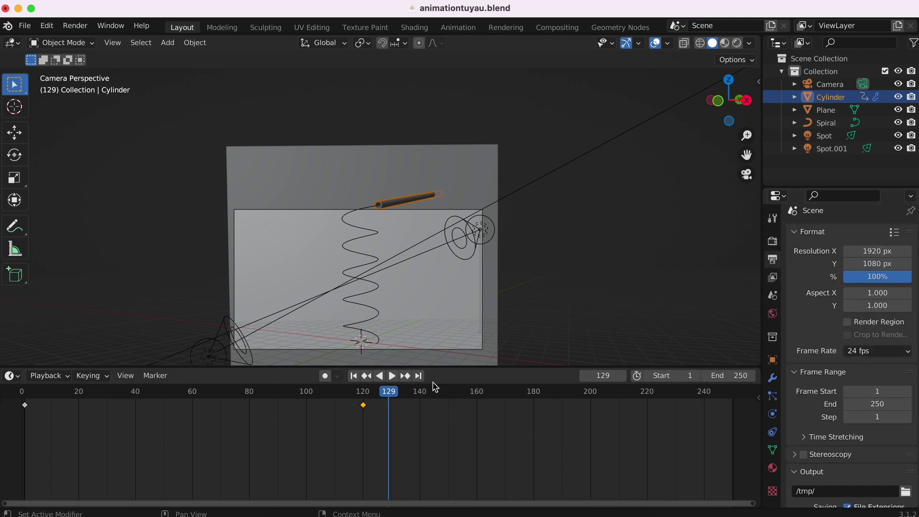
click(392, 376)
drag(45, 397, 345, 384)
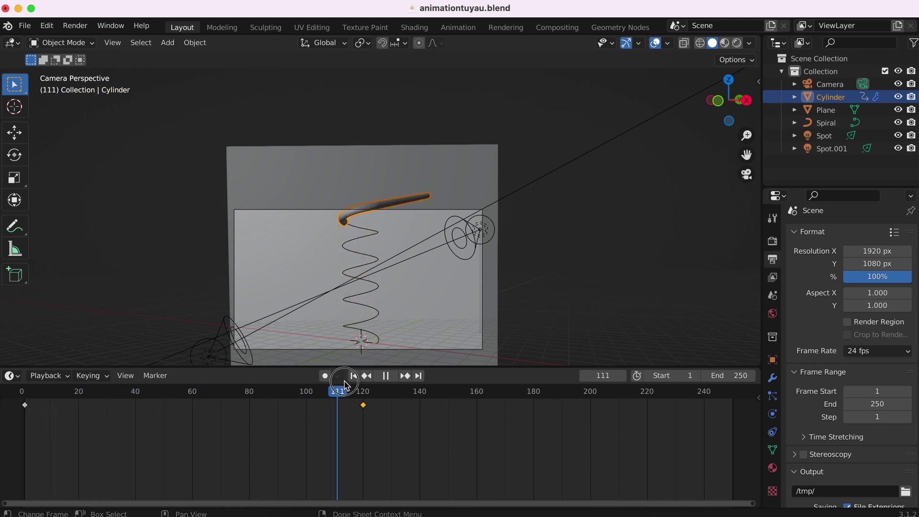
drag(56, 394, 36, 395)
key(space)
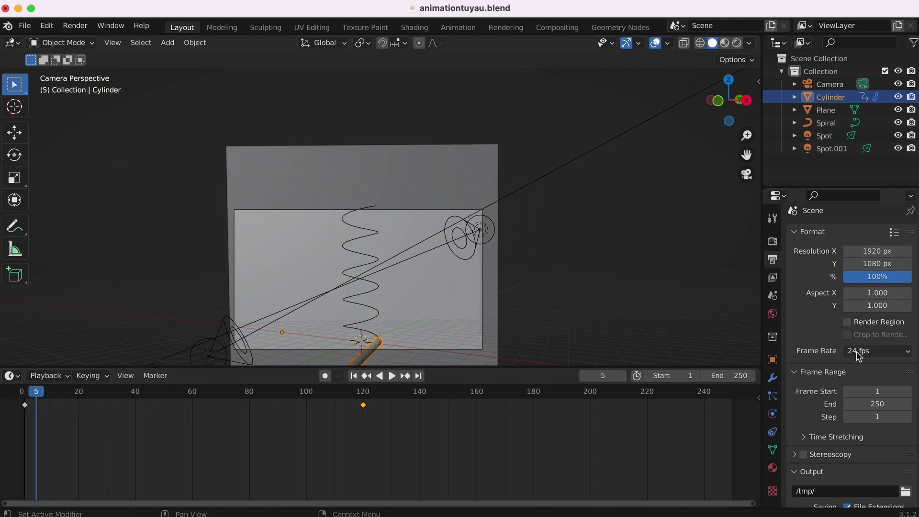
click(859, 356)
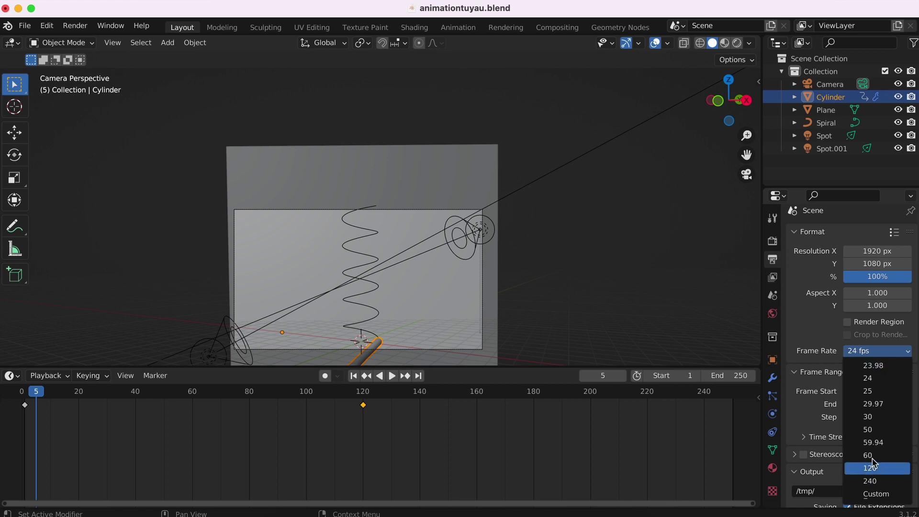
click(884, 406)
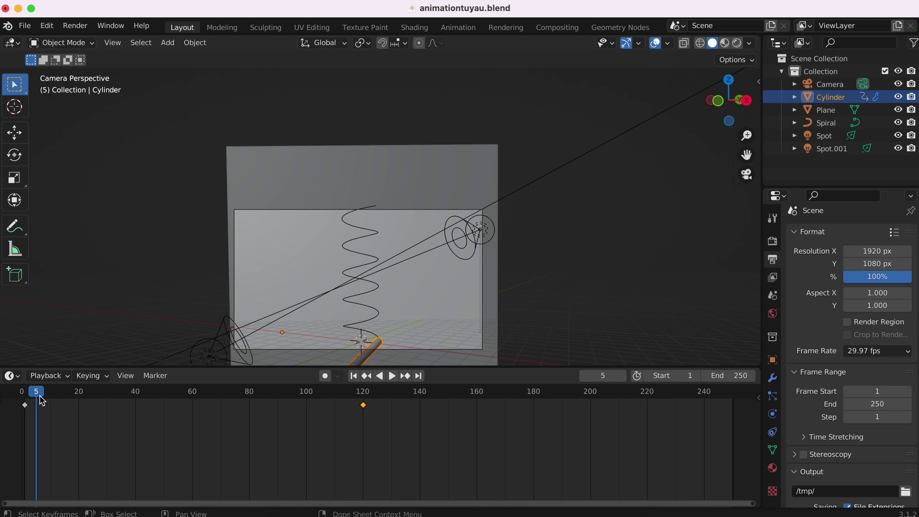
- Play from frame 1 at the new frame rate in camera view, ending on frame 120
drag(37, 395, 26, 400)
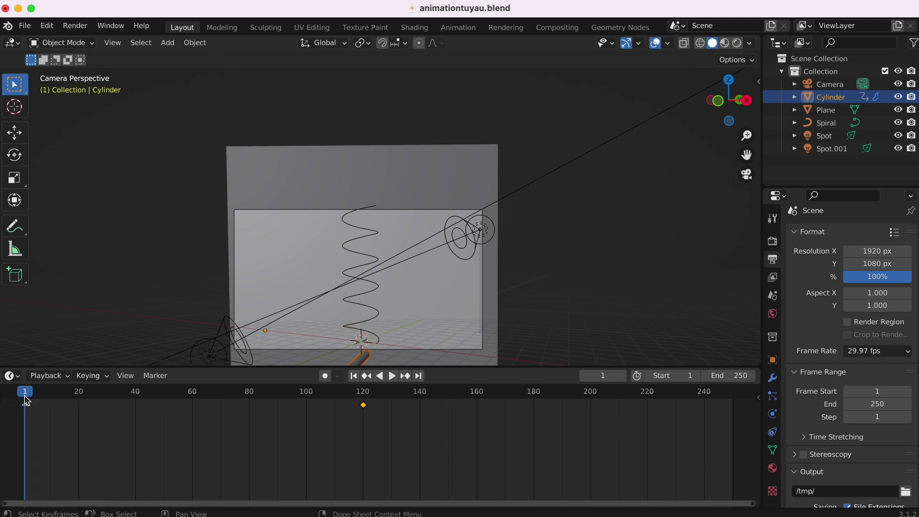
key(space)
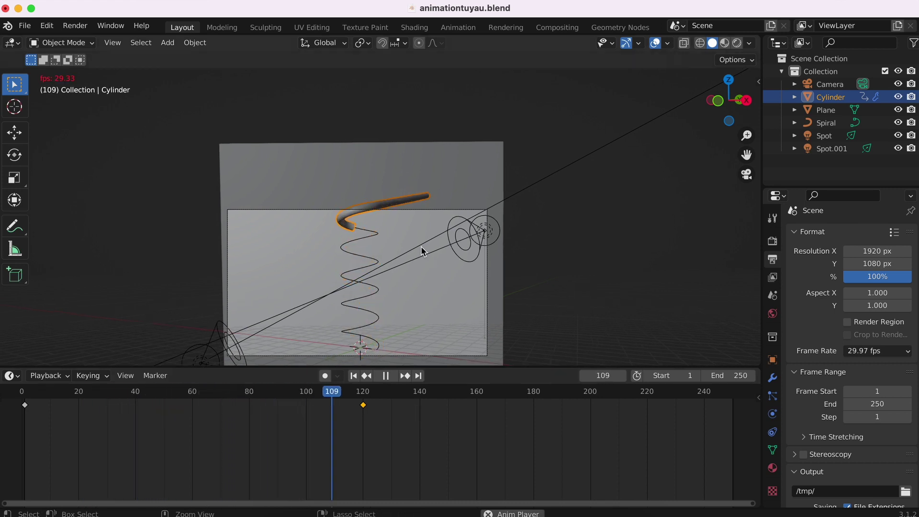
key(KP_0)
key(space)
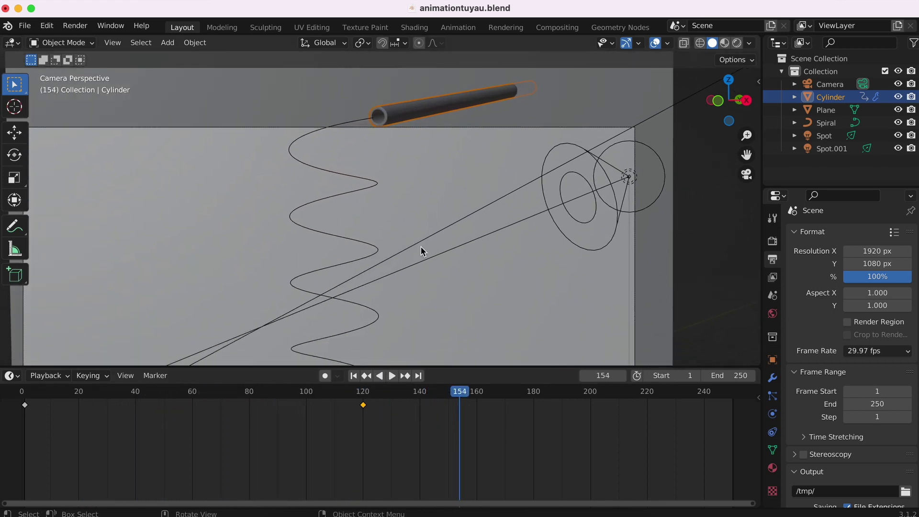
scroll(421, 246, down, 2)
scroll(421, 246, down, 3)
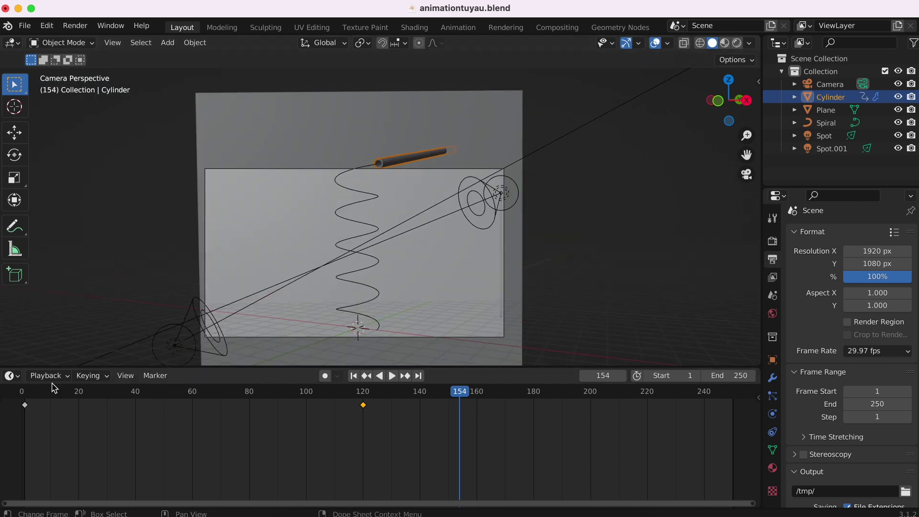
drag(472, 390, 364, 391)
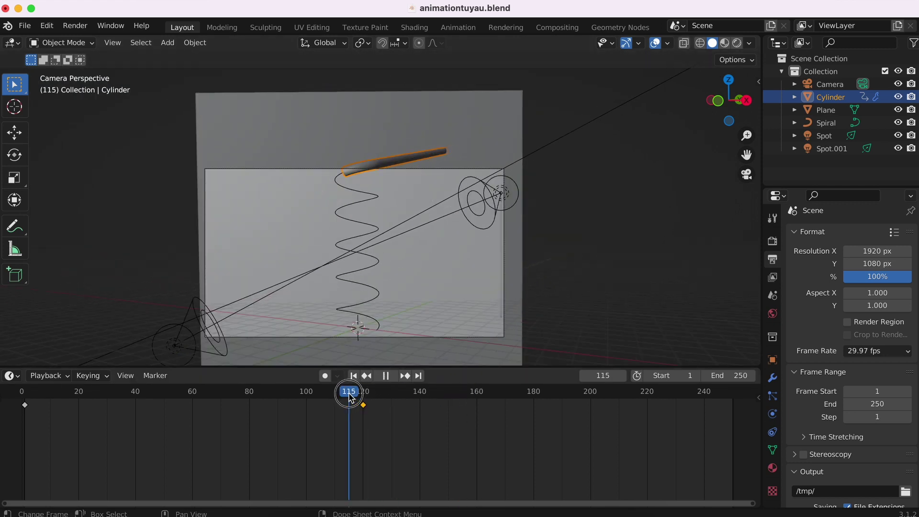
- Select the backdrop plane and scrub back through the frames to check the cylinder's slide
click(429, 154)
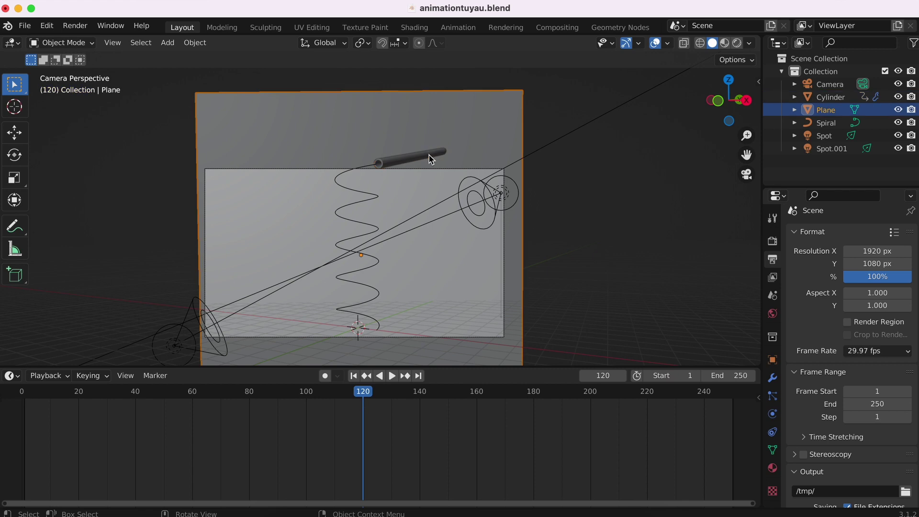
click(396, 165)
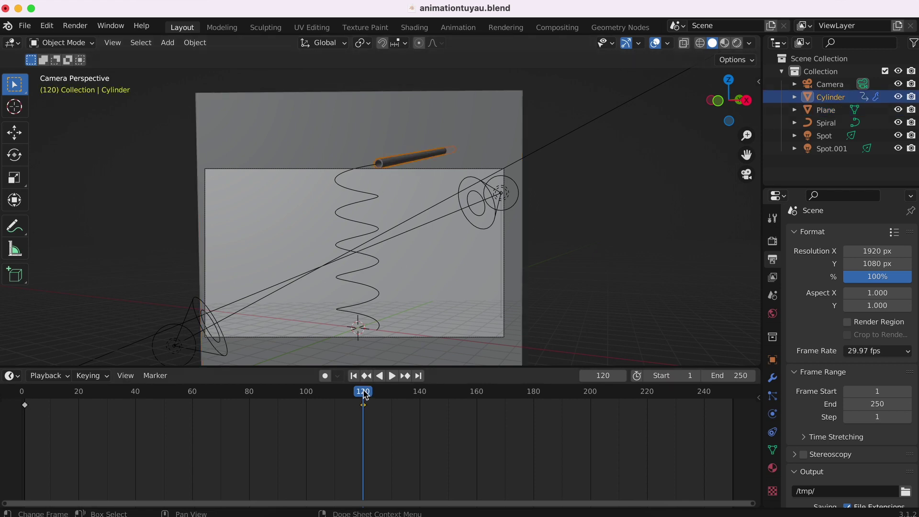
drag(367, 383, 17, 407)
mouse_move(316, 391)
mouse_down()
mouse_move(455, 391)
mouse_move(6, 411)
mouse_move(418, 379)
mouse_move(448, 390)
mouse_move(21, 404)
mouse_move(446, 372)
mouse_move(142, 391)
mouse_up()
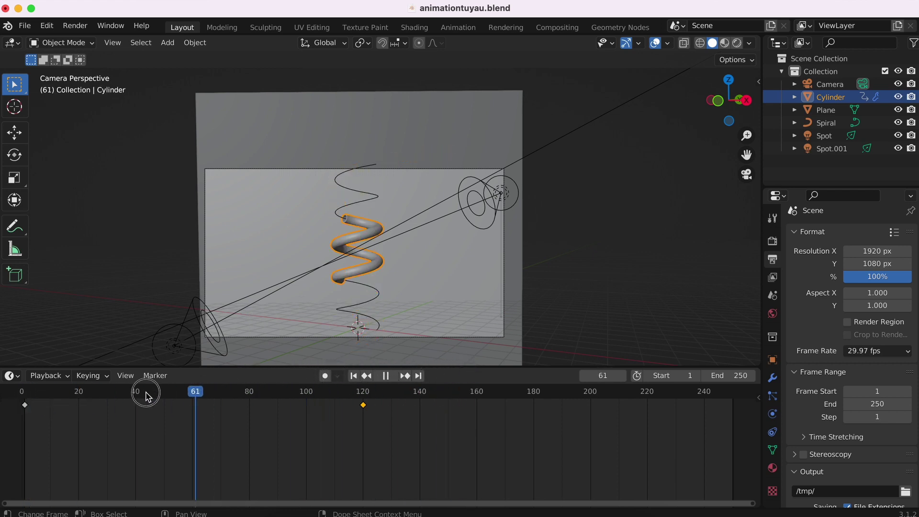
click(376, 267)
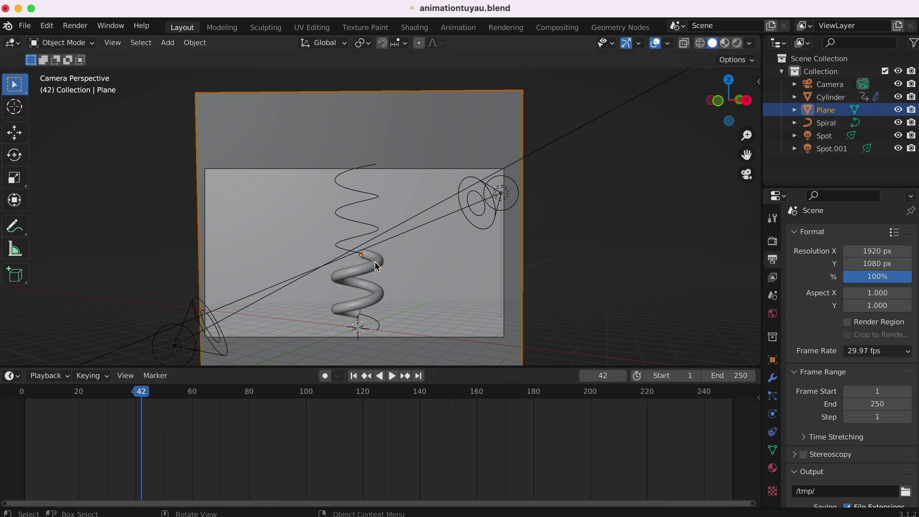
click(14, 378)
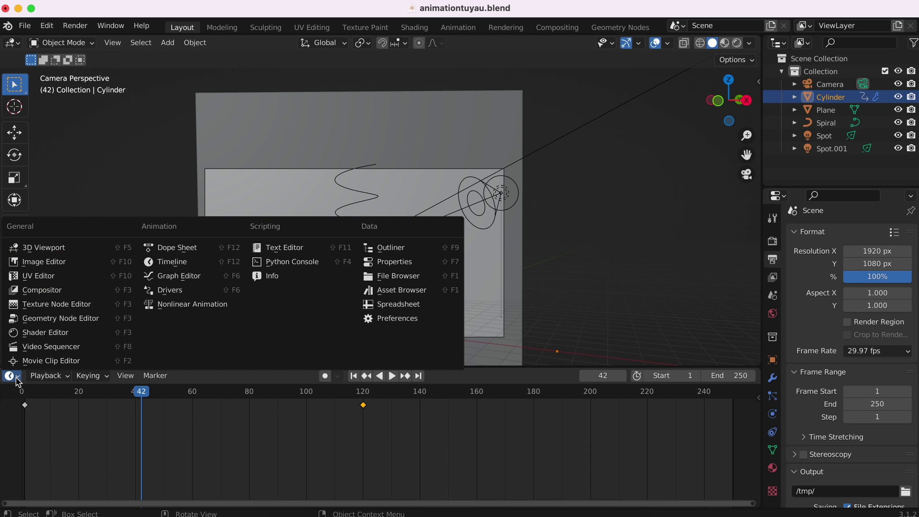
- Turn the bottom area into an enlarged Graph Editor with the whole curve in view
click(184, 280)
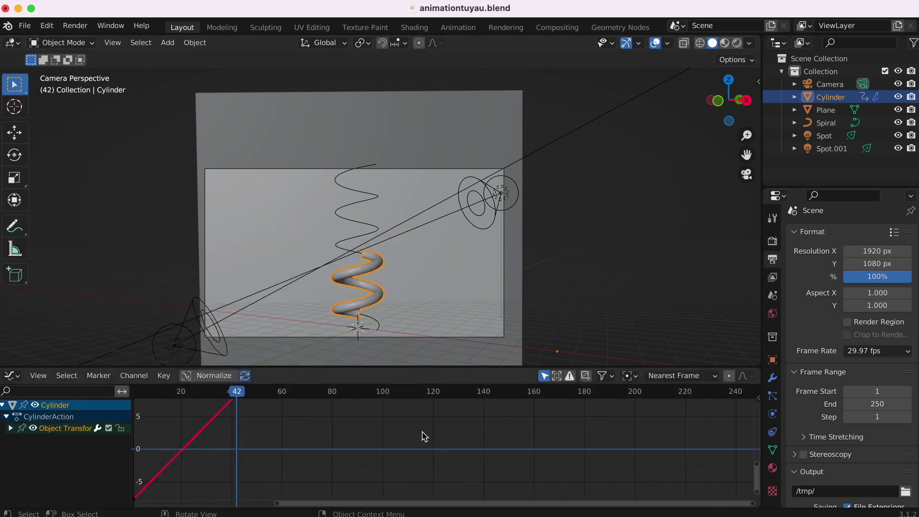
drag(442, 366, 438, 272)
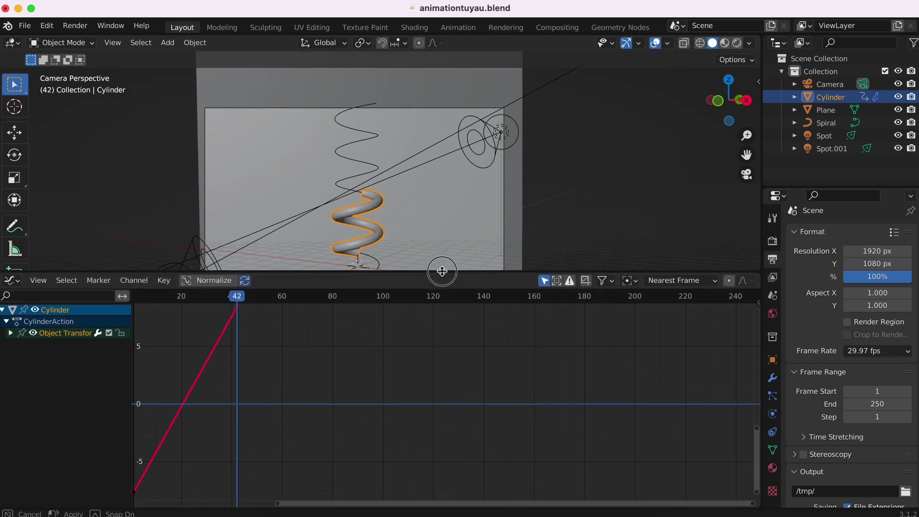
key(Home)
ctrl+scroll(426, 387, up, 2)
ctrl+scroll(426, 387, up, 2)
ctrl+scroll(426, 386, up, 2)
ctrl+scroll(426, 387, up, 2)
ctrl+scroll(426, 387, up, 2)
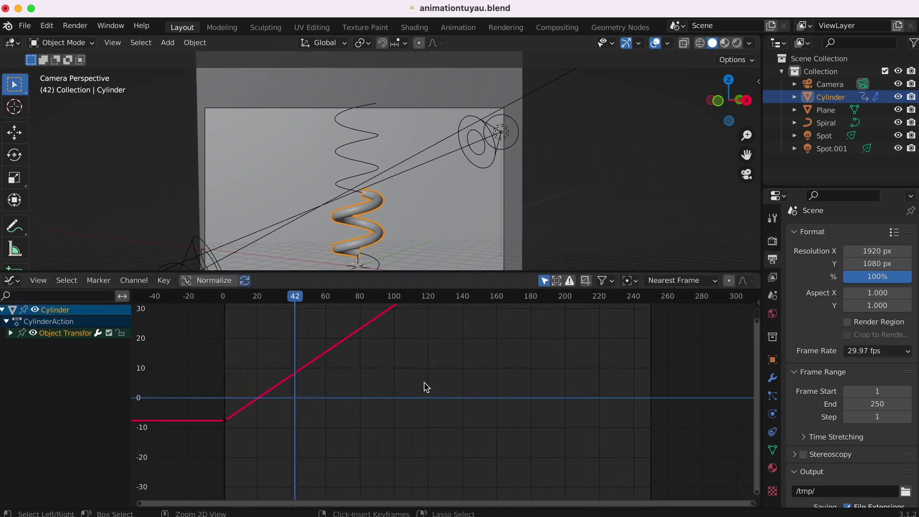
- Expand Object Transform and select the cylinder's X Location curve and its first keyframe
click(286, 385)
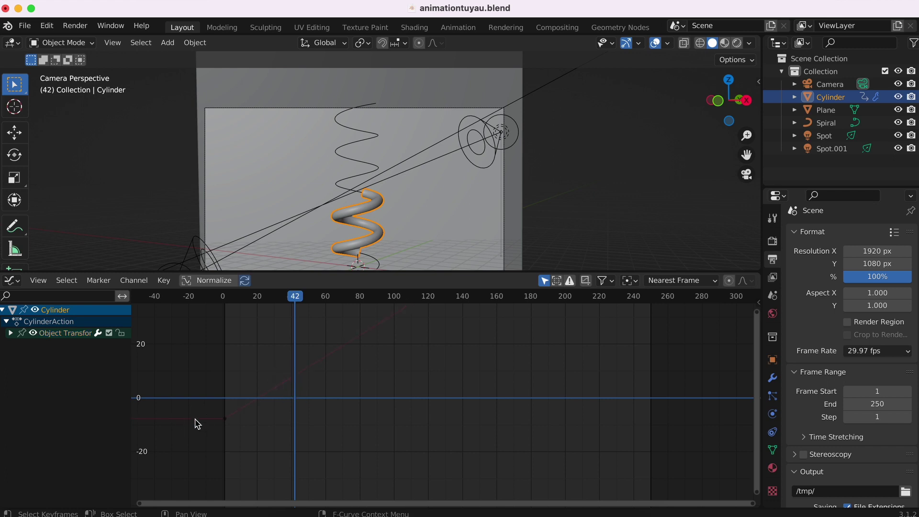
click(76, 334)
click(11, 333)
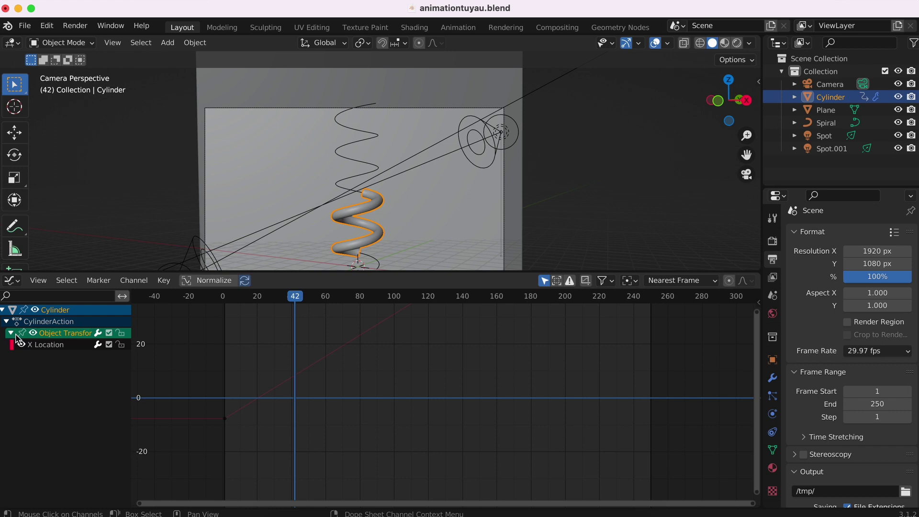
click(37, 347)
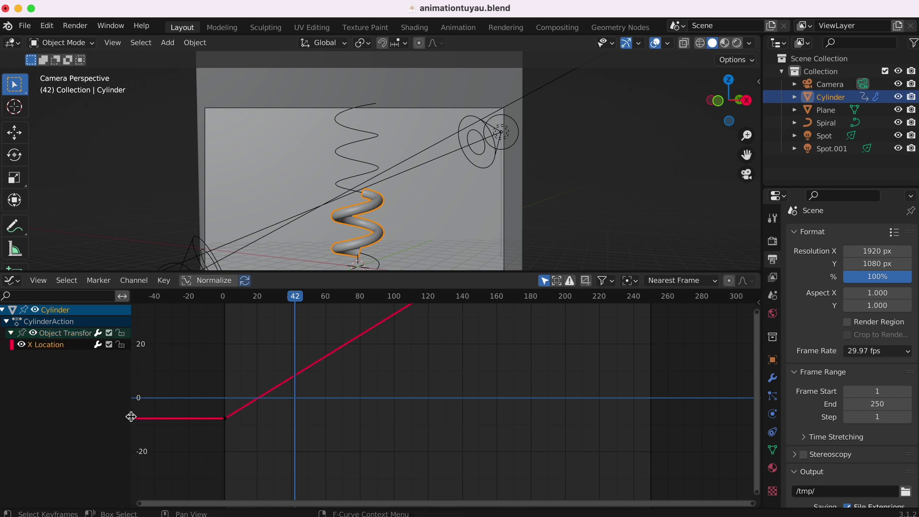
click(156, 419)
click(52, 345)
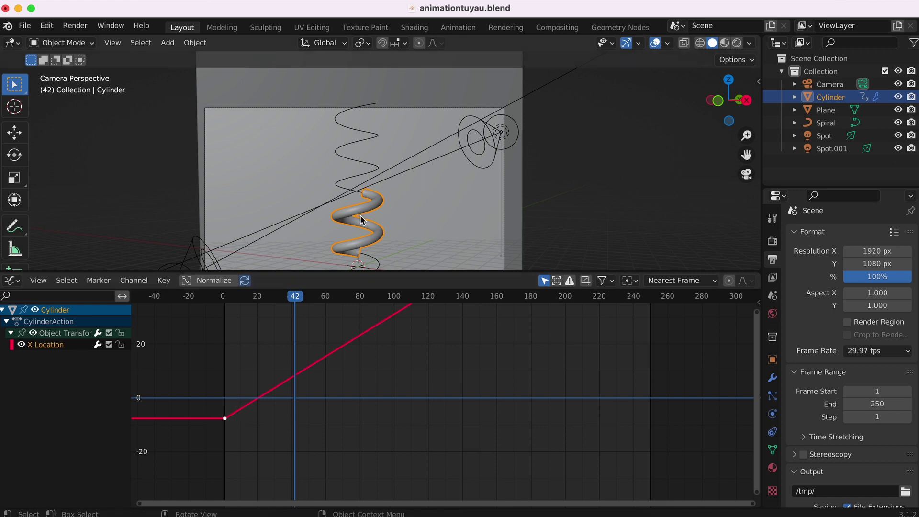
drag(197, 428, 315, 329)
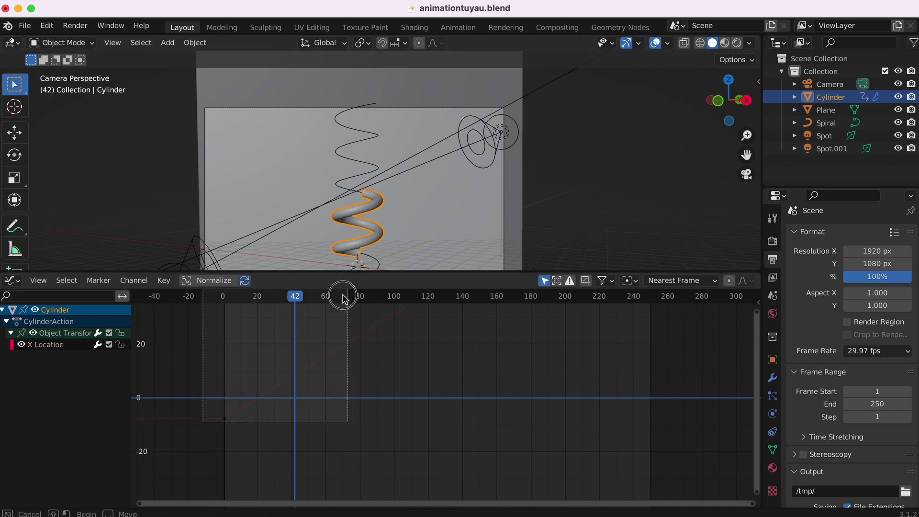
drag(299, 300, 228, 305)
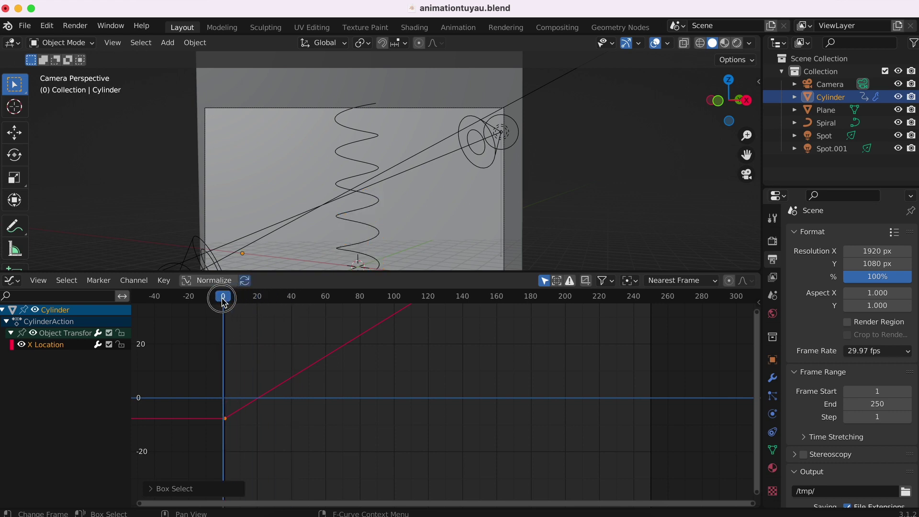
click(221, 421)
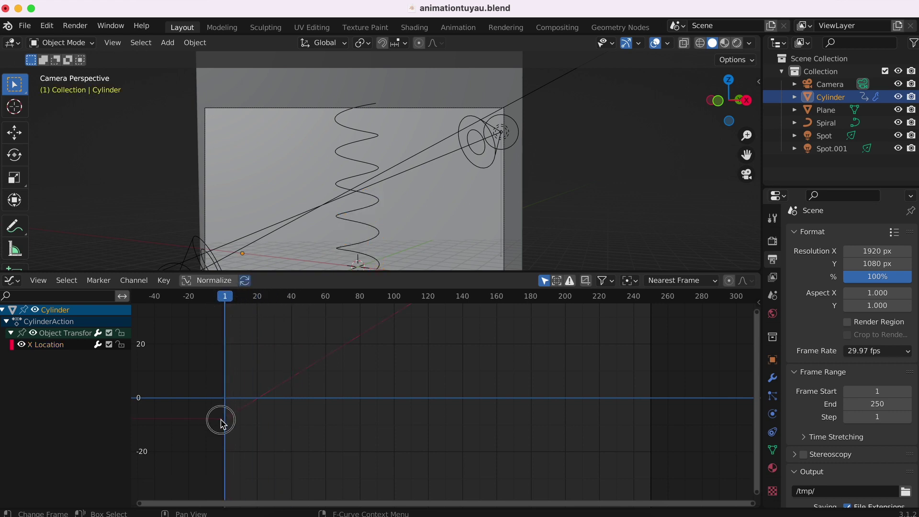
- Show object properties and scrub frames 61, 45, 120 and 177 to check X location
click(773, 360)
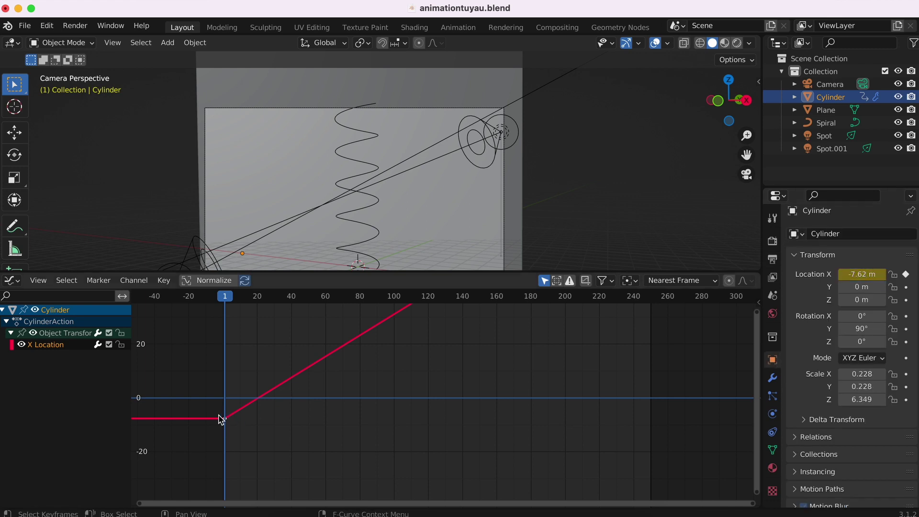
drag(226, 296, 401, 287)
key(Home)
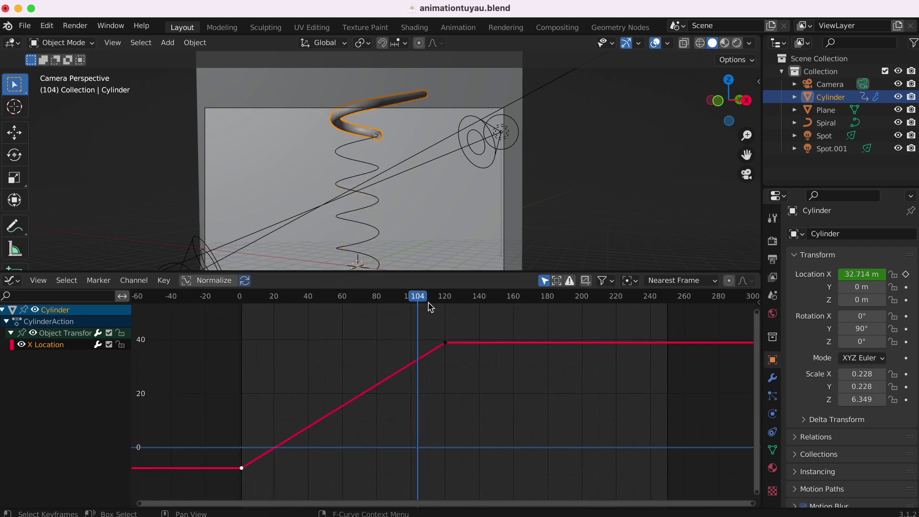
drag(431, 297, 316, 296)
mouse_move(297, 335)
mouse_down()
mouse_move(252, 342)
mouse_move(456, 308)
mouse_move(445, 316)
mouse_move(535, 317)
mouse_up()
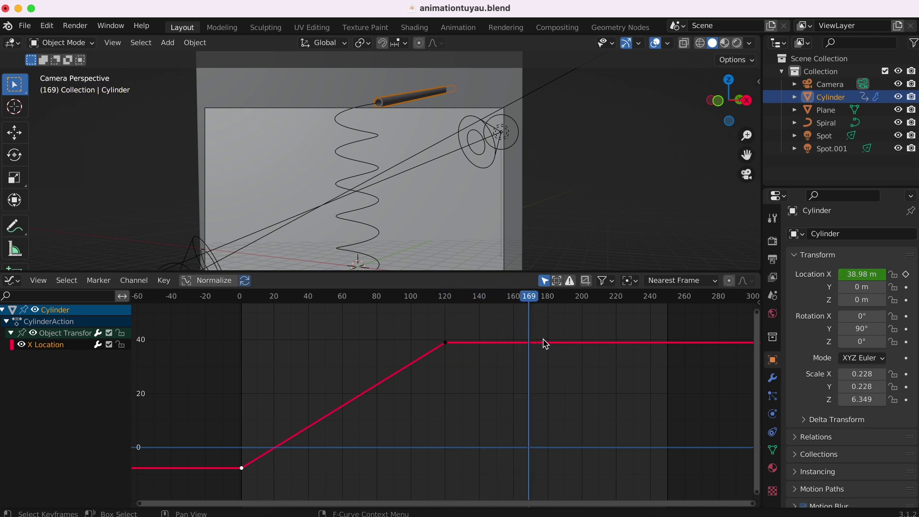
mouse_move(530, 300)
mouse_down()
mouse_move(570, 302)
mouse_move(542, 302)
mouse_up()
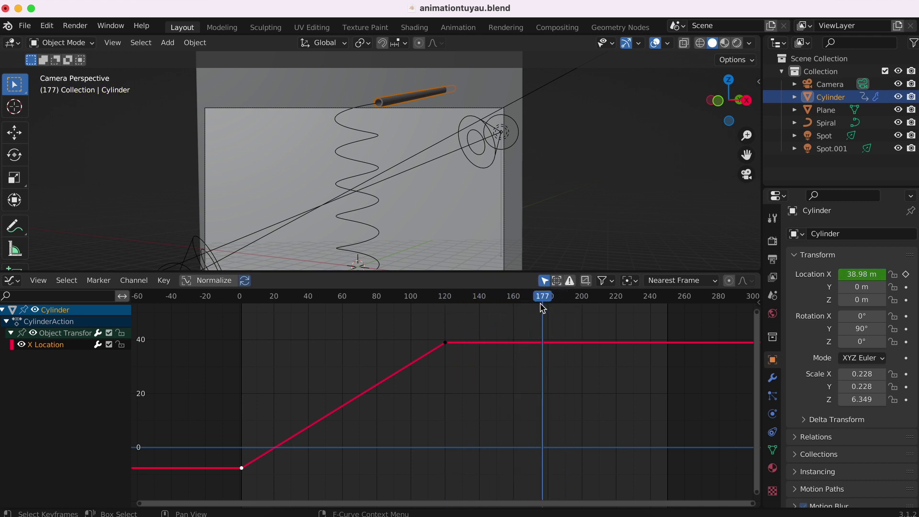
- Set the X Location channel to Linear Extrapolation
right_click(53, 350)
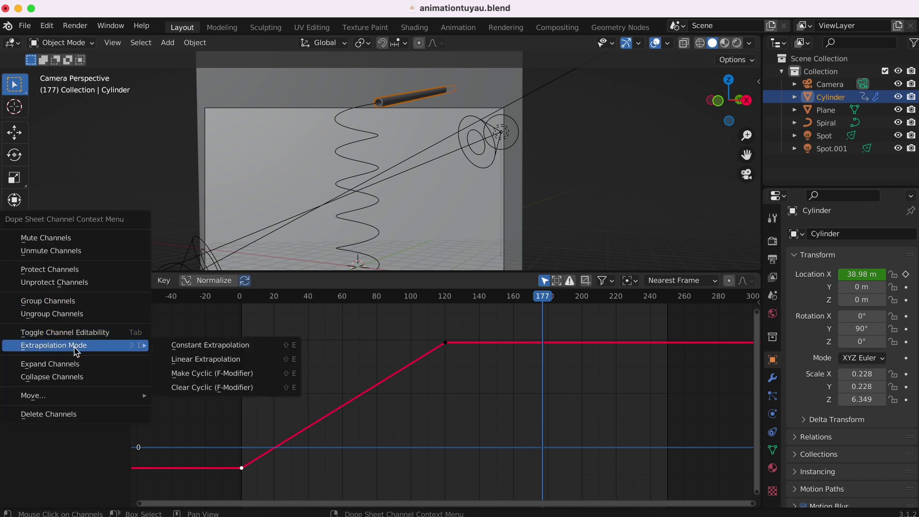
click(227, 362)
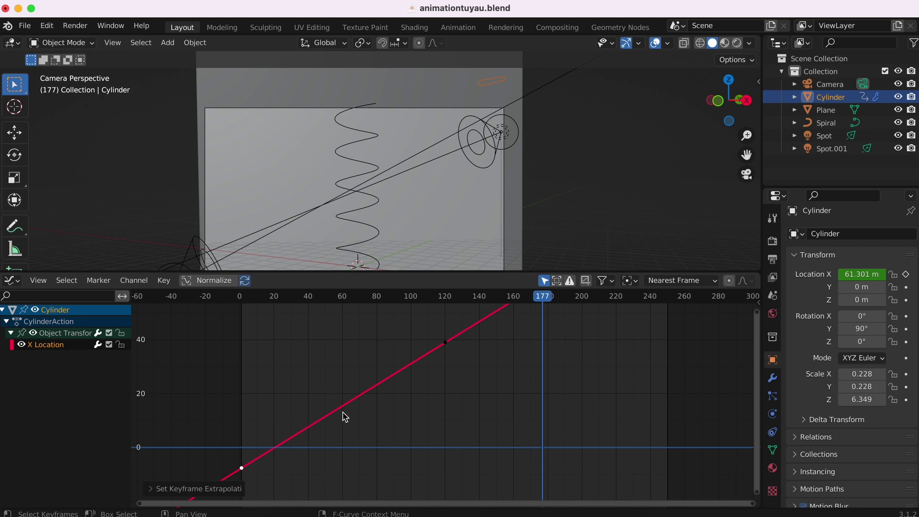
scroll(363, 414, up, 2)
scroll(363, 414, up, 2)
scroll(363, 414, up, 2)
- Scrub to verify the linear motion, return to frame 120 and save animationtuyau.blend
drag(361, 298, 510, 294)
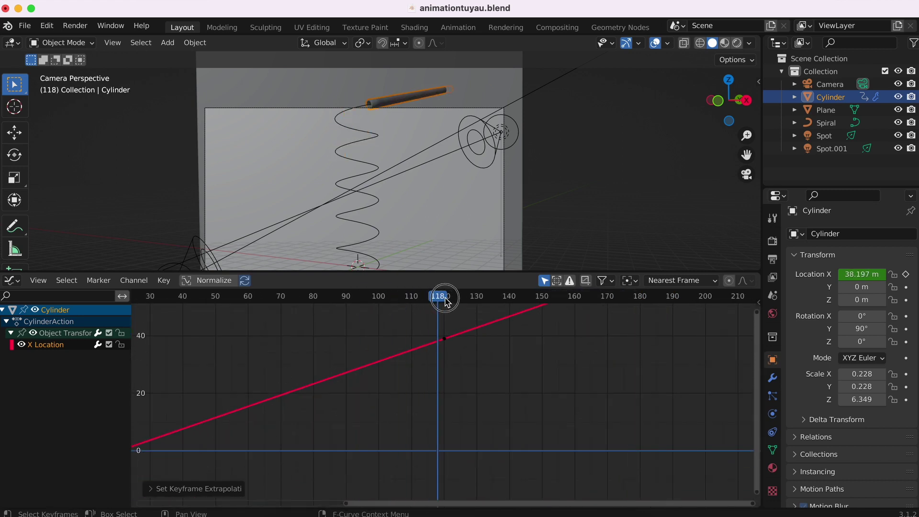
drag(511, 294, 143, 359)
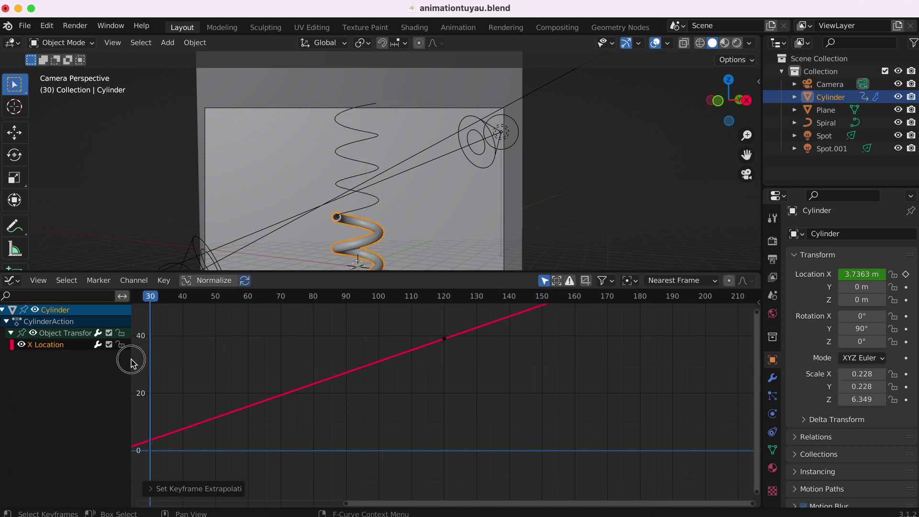
click(215, 296)
mouse_move(241, 339)
mouse_down()
mouse_move(524, 300)
mouse_move(153, 370)
mouse_move(78, 374)
mouse_up()
mouse_move(744, 393)
mouse_down()
mouse_move(390, 343)
mouse_move(401, 390)
mouse_up()
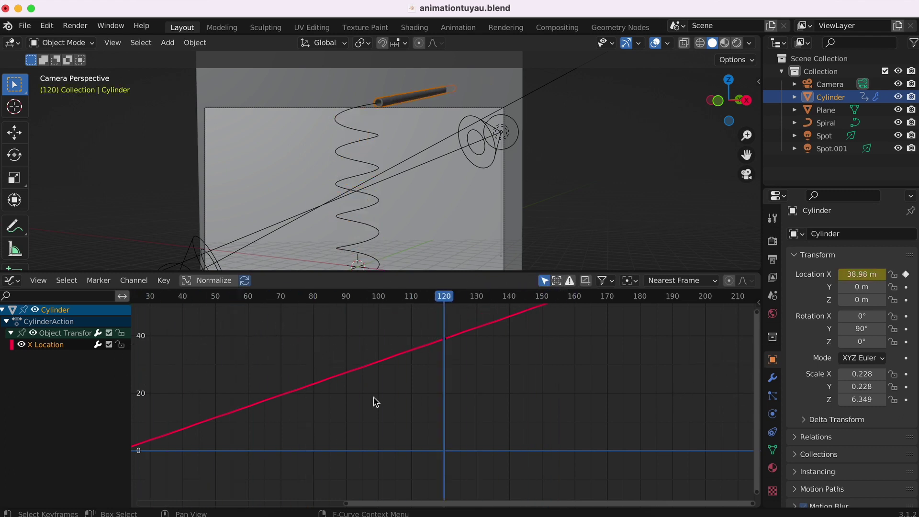
key(ctrl+s)
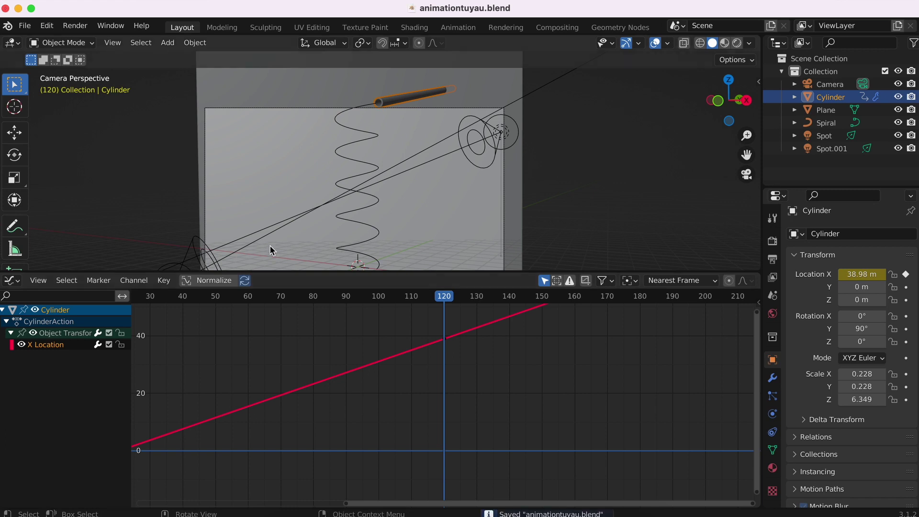
drag(309, 273, 306, 417)
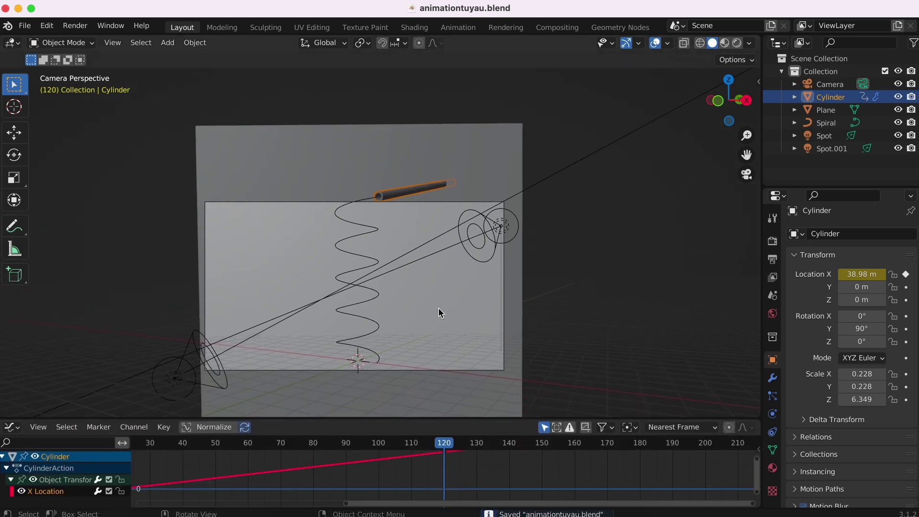
- Preview the scene in Rendered shading through the camera at frame 89
scroll(439, 309, down, 3)
scroll(439, 307, up, 3)
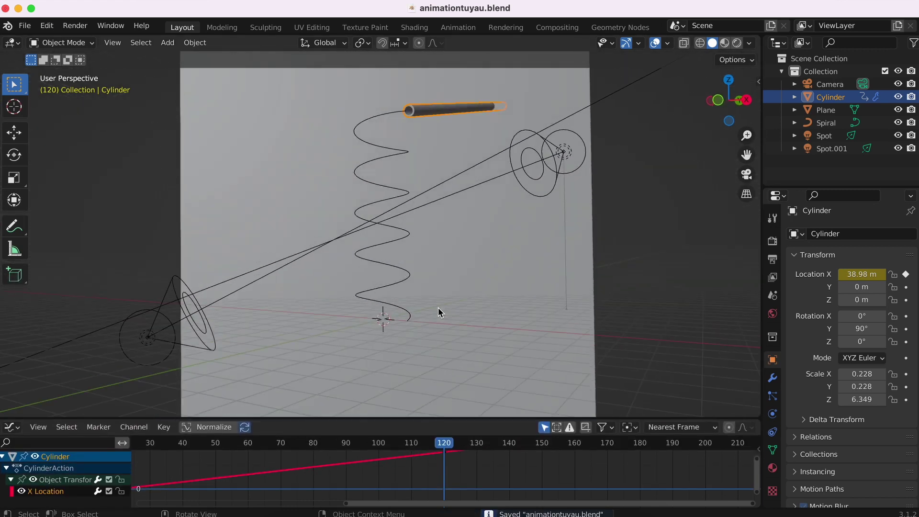
click(738, 43)
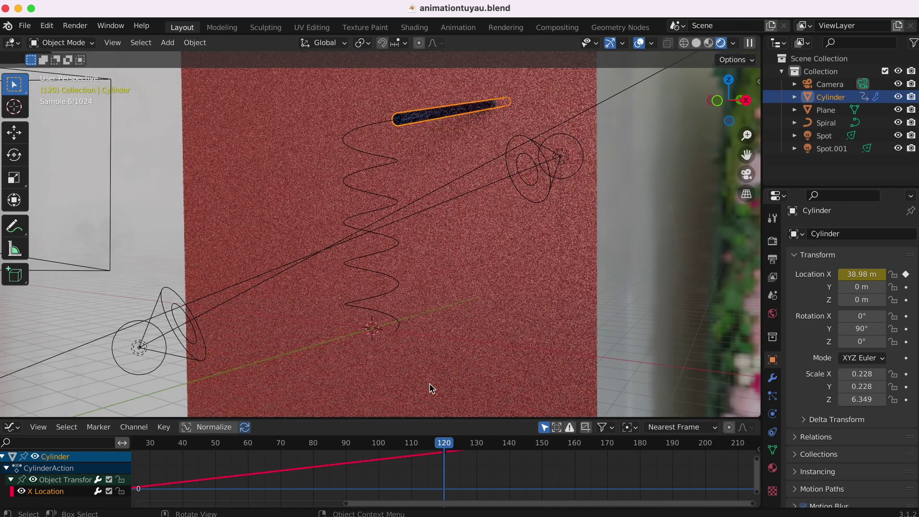
drag(446, 445, 170, 449)
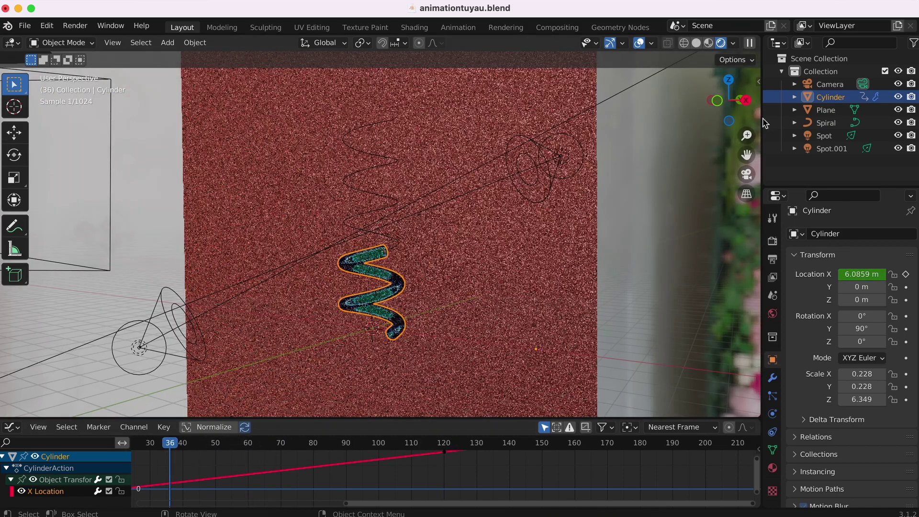
click(747, 175)
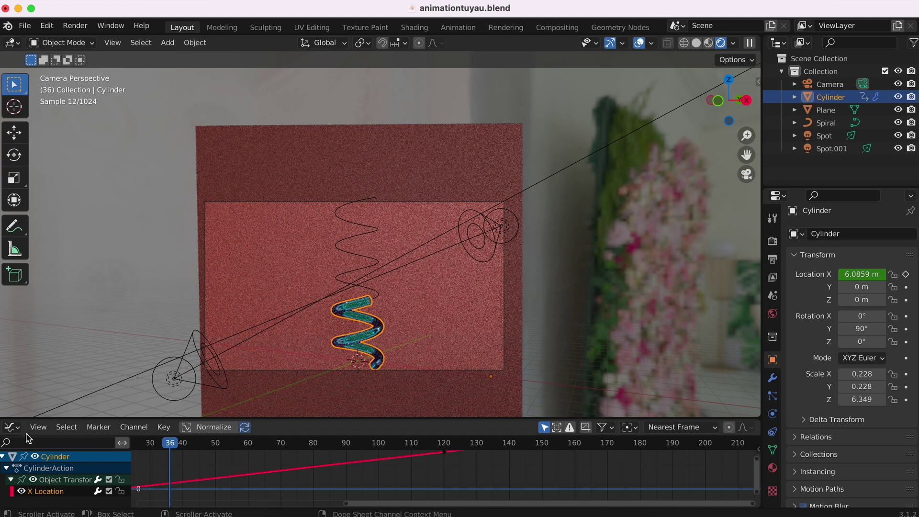
- Change the bottom area back to a Timeline on frame 34, framing the whole tube and backdrop
click(12, 427)
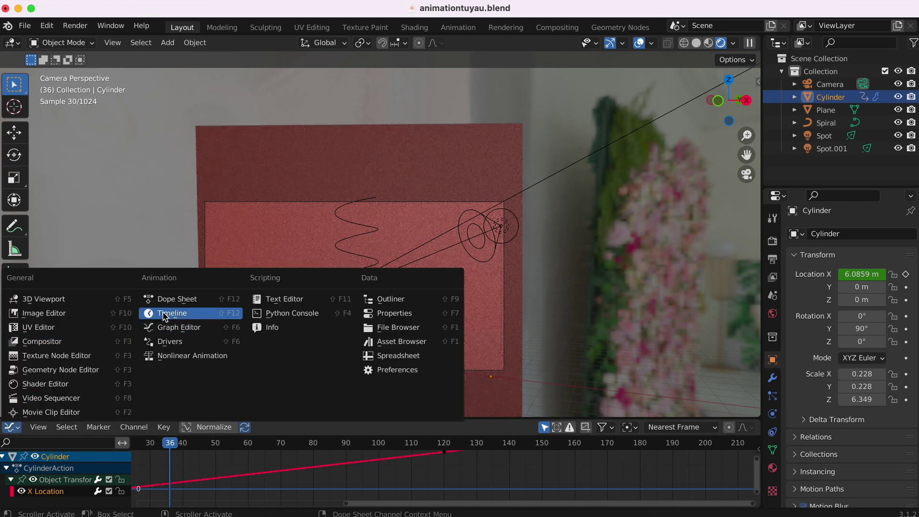
click(172, 313)
click(118, 454)
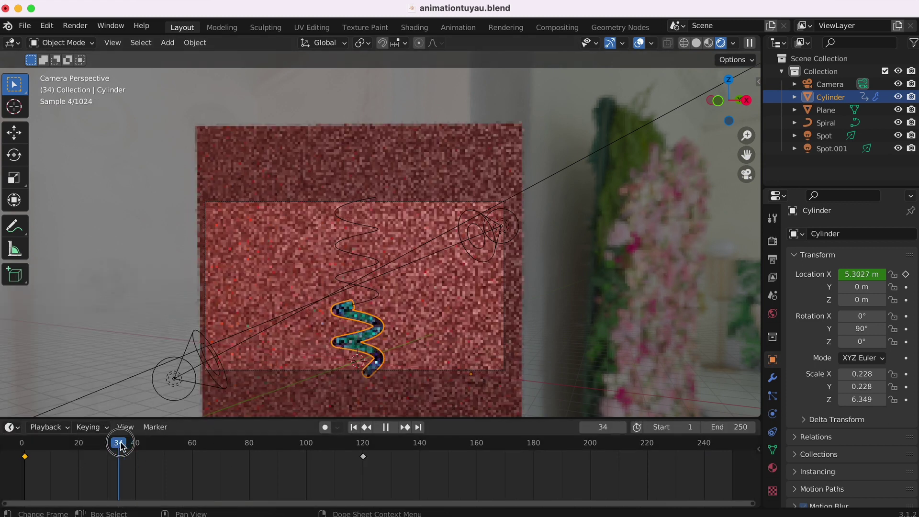
scroll(350, 269, up, 3)
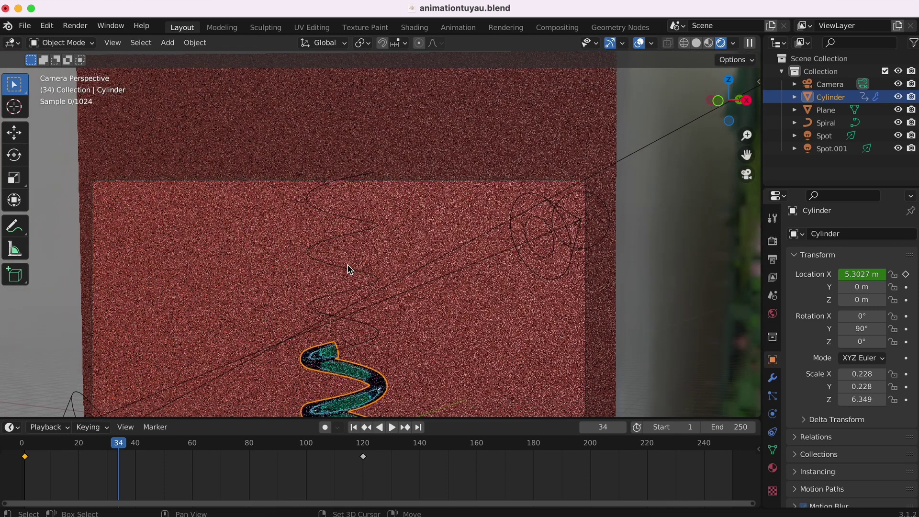
shift+middle_drag(350, 269, 373, 182)
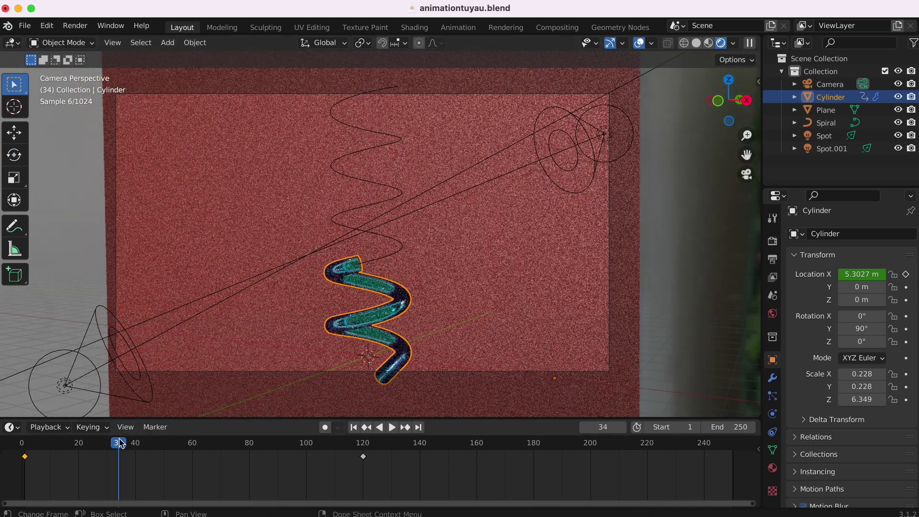
- Raise the World background strength step by step to 1.600
click(773, 314)
click(895, 427)
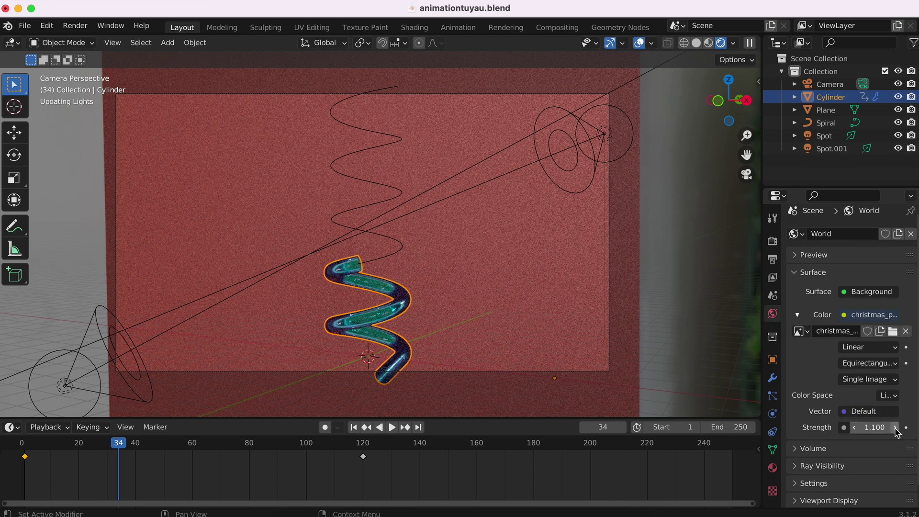
click(895, 427)
click(895, 427)
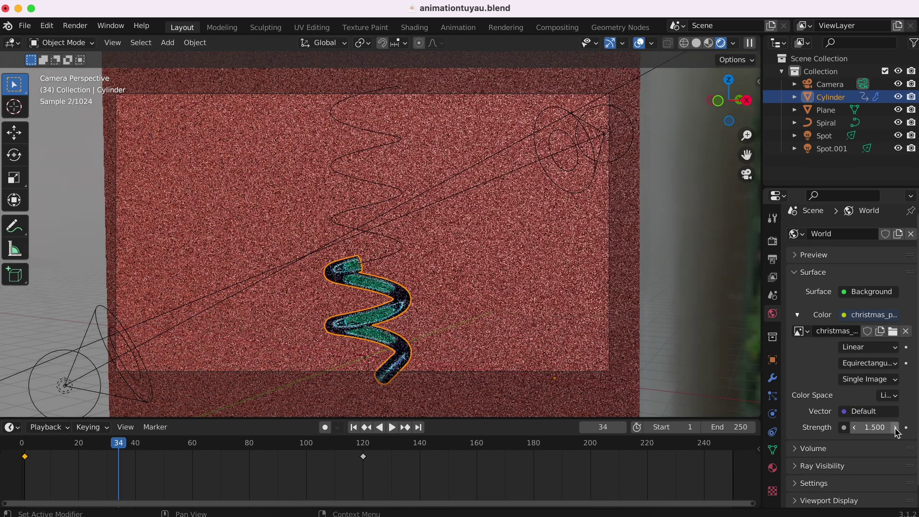
click(895, 428)
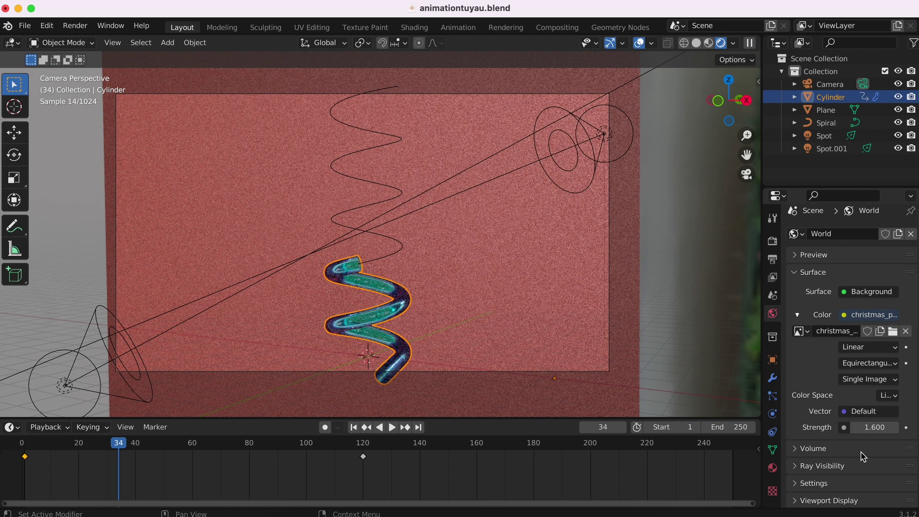
- Set the timeline End frame to 120, check playback and return to Solid shading
mouse_move(123, 447)
mouse_down()
mouse_move(322, 447)
mouse_move(25, 460)
mouse_up()
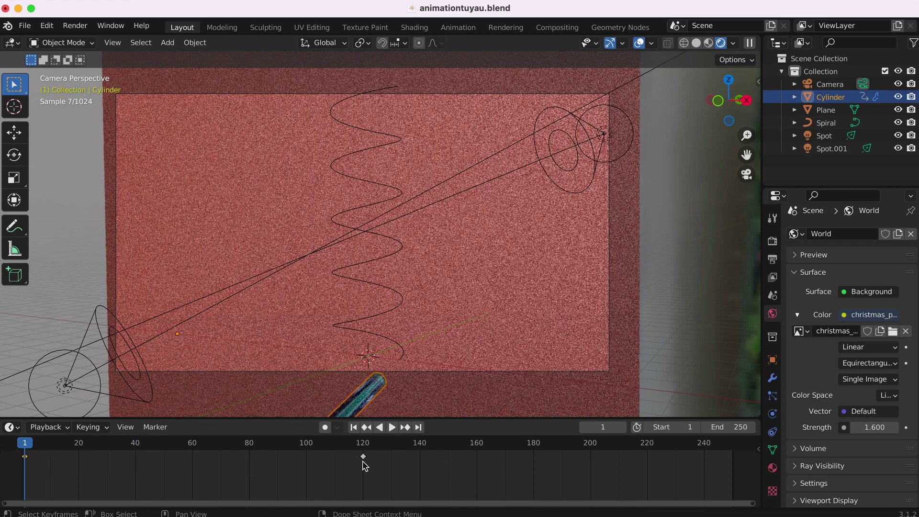
mouse_move(27, 448)
mouse_down()
mouse_move(366, 437)
mouse_move(367, 445)
mouse_up()
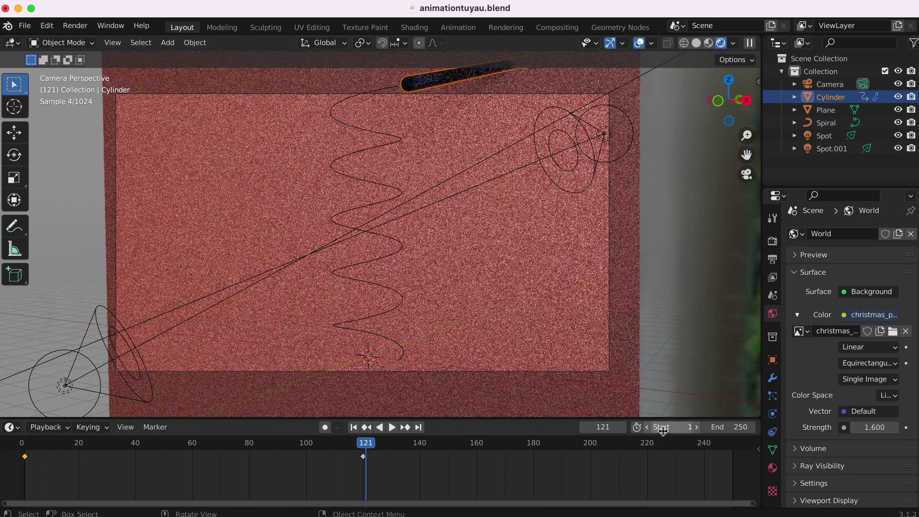
click(735, 428)
text(120)
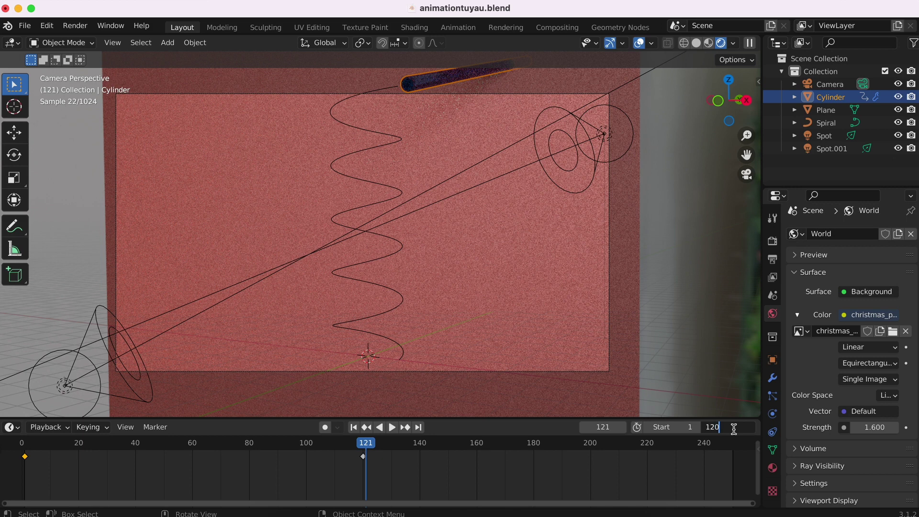
key(Return)
key(space)
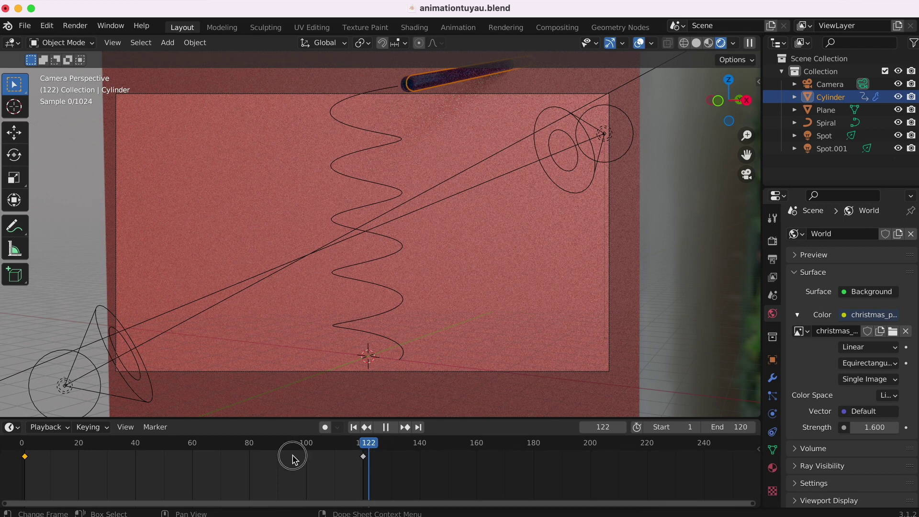
key(space)
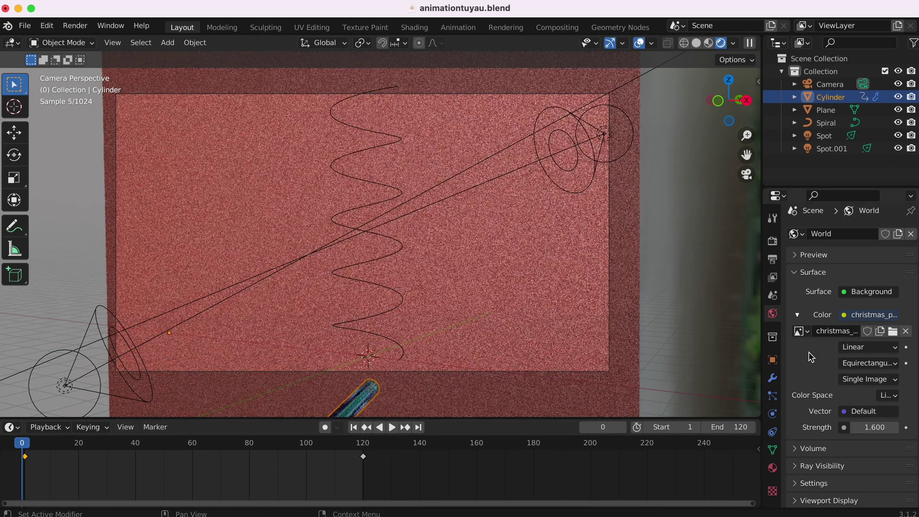
click(697, 42)
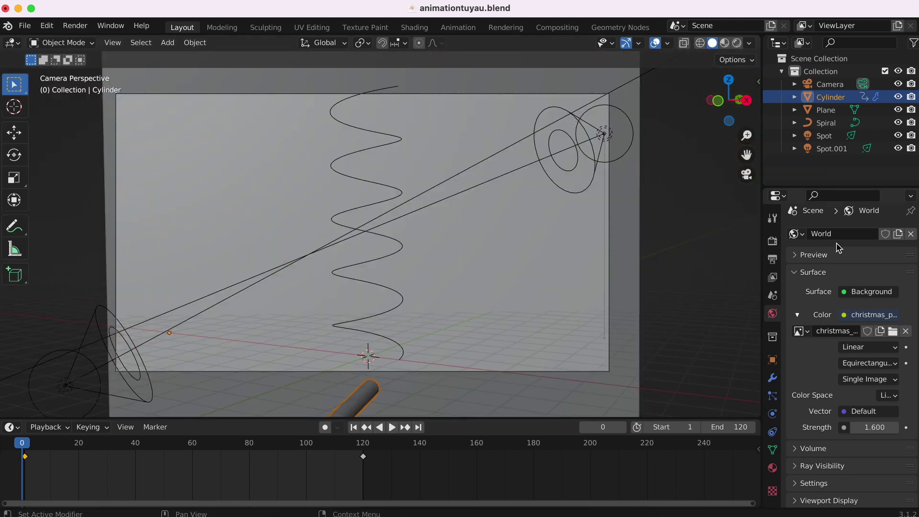
- Set the final render Max Samples to 100
click(774, 242)
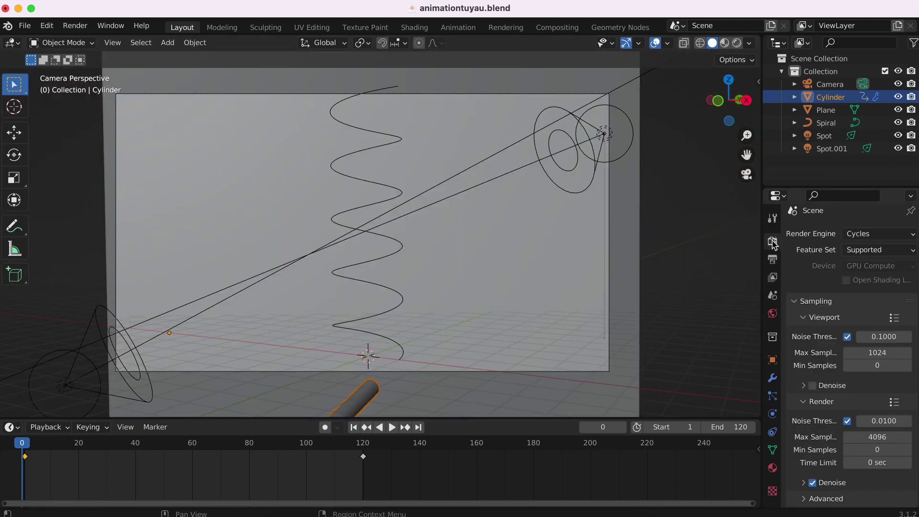
scroll(809, 382, down, 5)
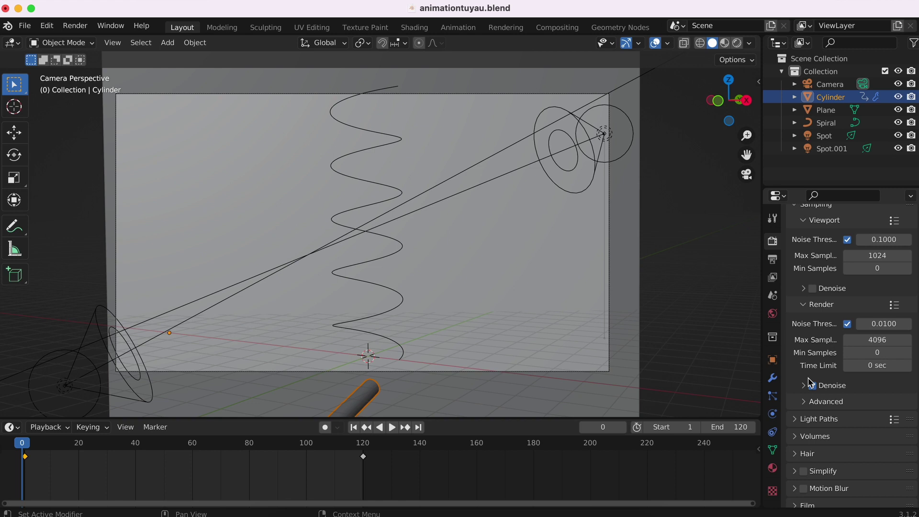
click(882, 343)
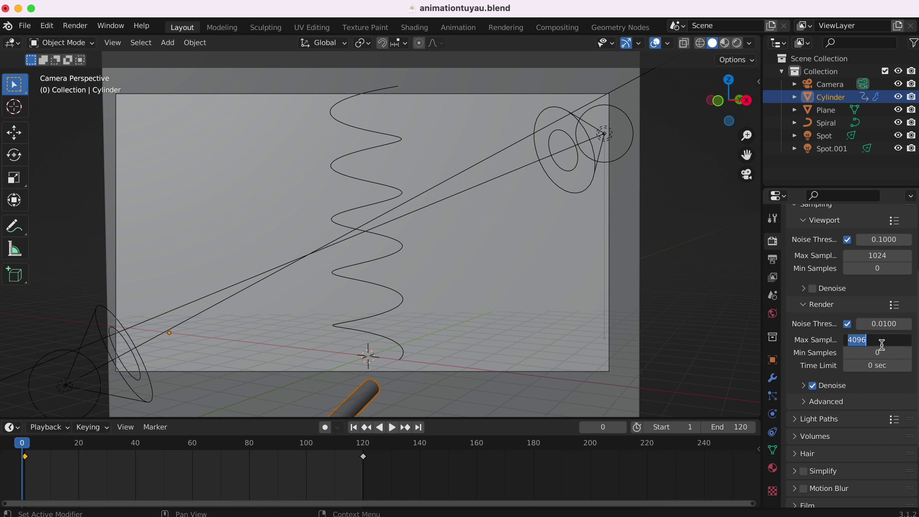
text(100)
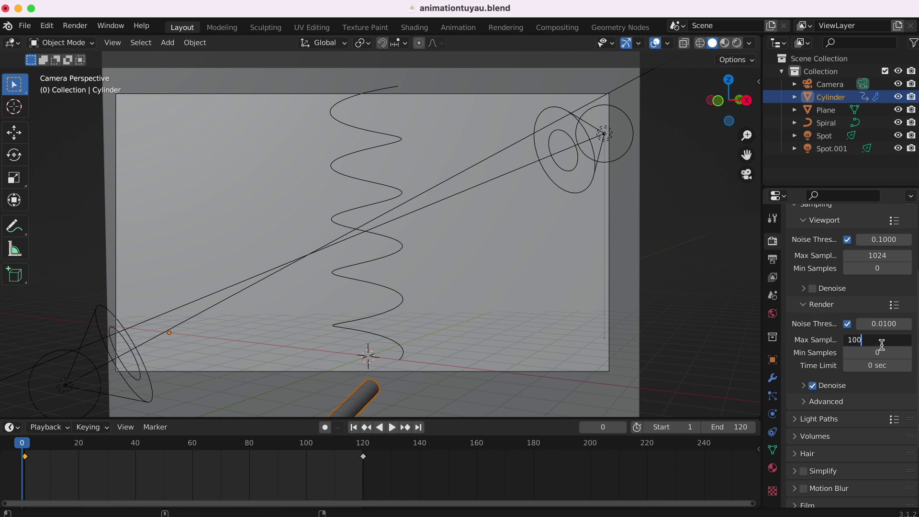
key(Return)
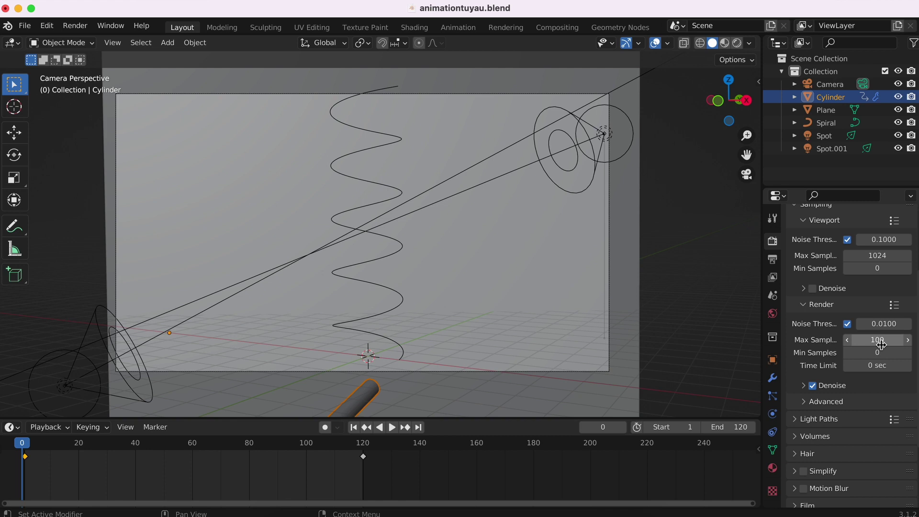
scroll(834, 408, down, 5)
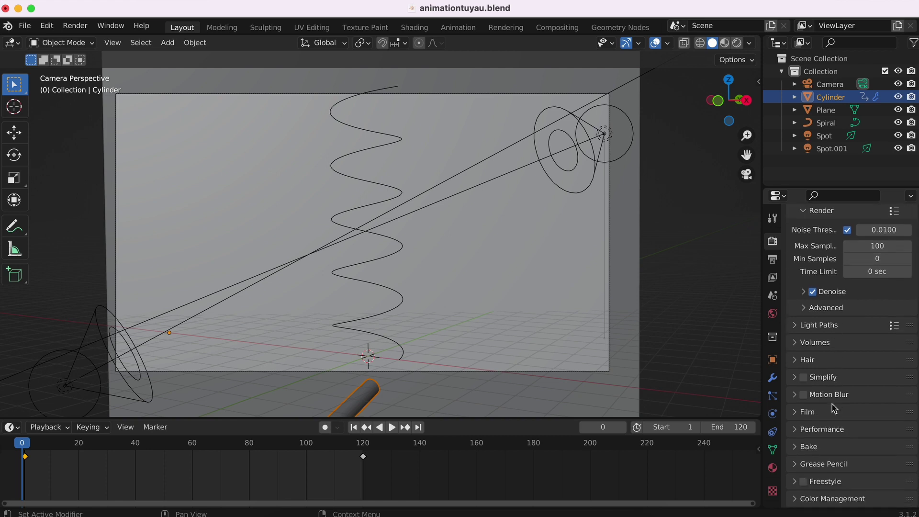
scroll(829, 440, down, 5)
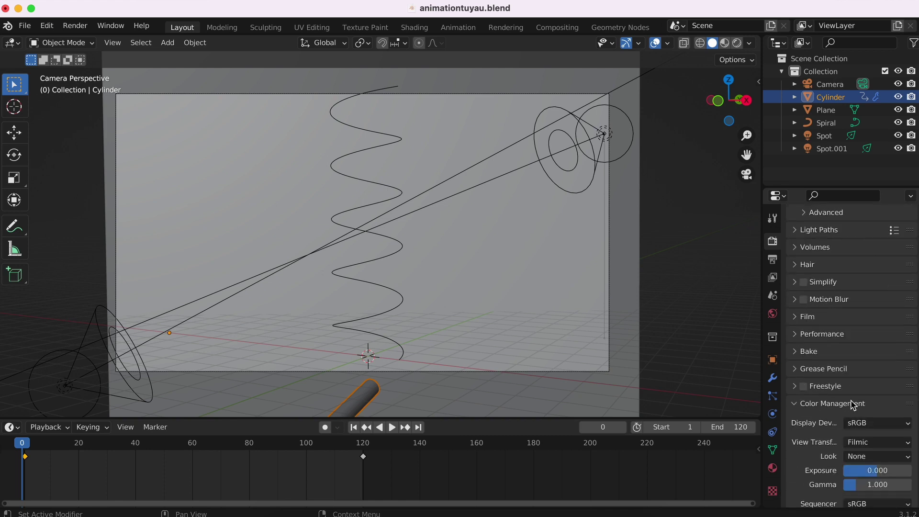
scroll(853, 403, down, 1)
- Apply the Medium High Contrast look while previewing a mid-animation frame in Rendered shading
click(738, 43)
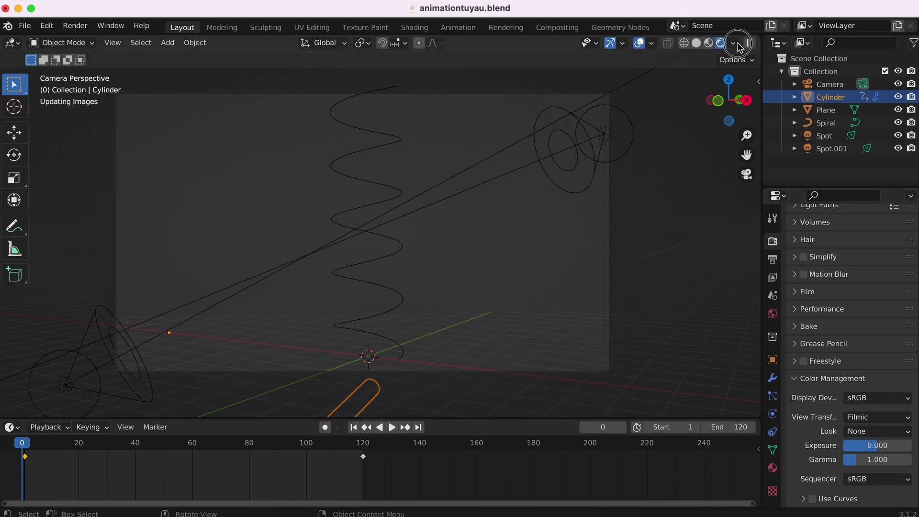
drag(91, 443, 190, 445)
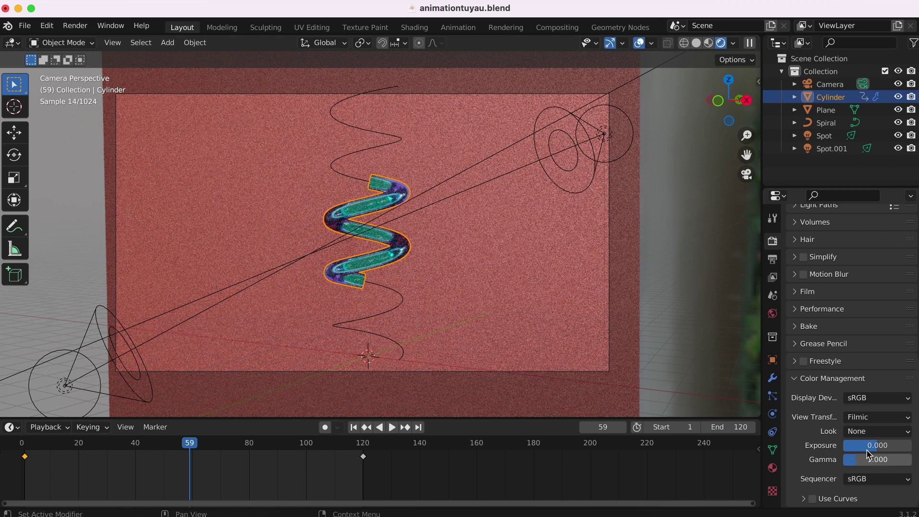
click(874, 434)
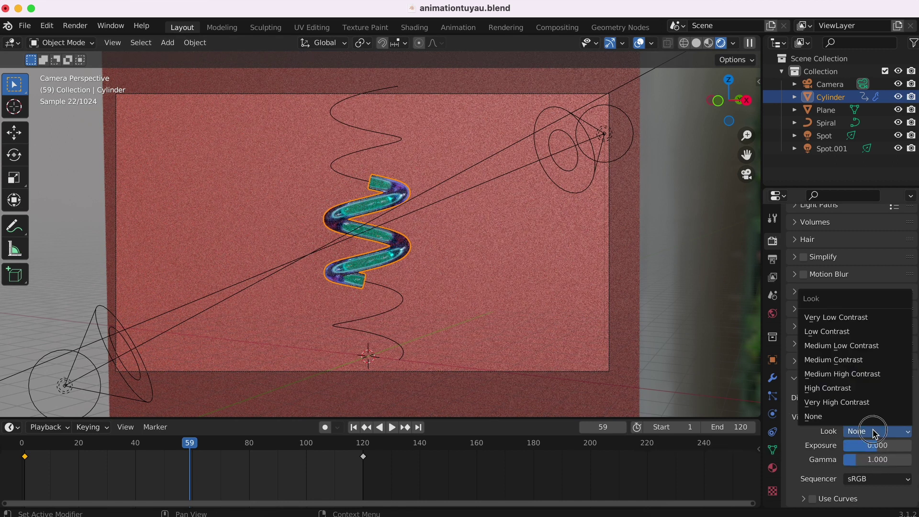
click(875, 375)
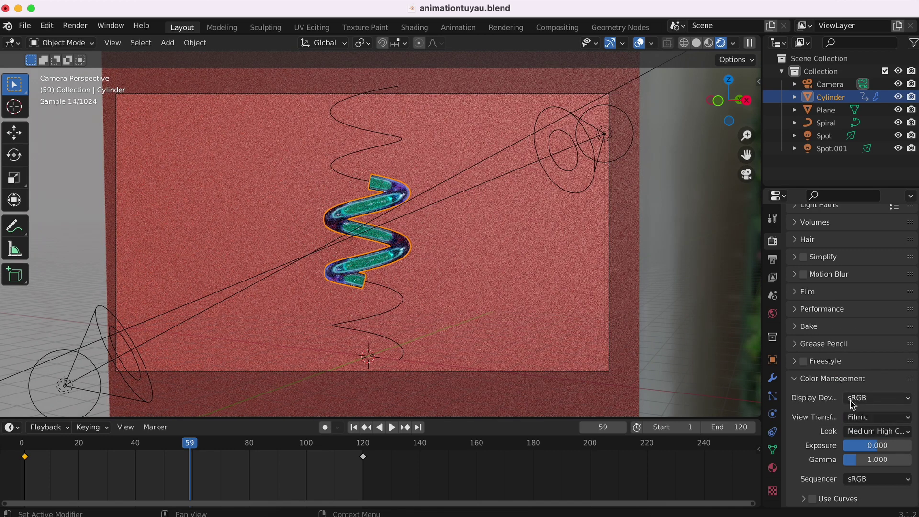
scroll(792, 381, up, 5)
scroll(790, 380, up, 3)
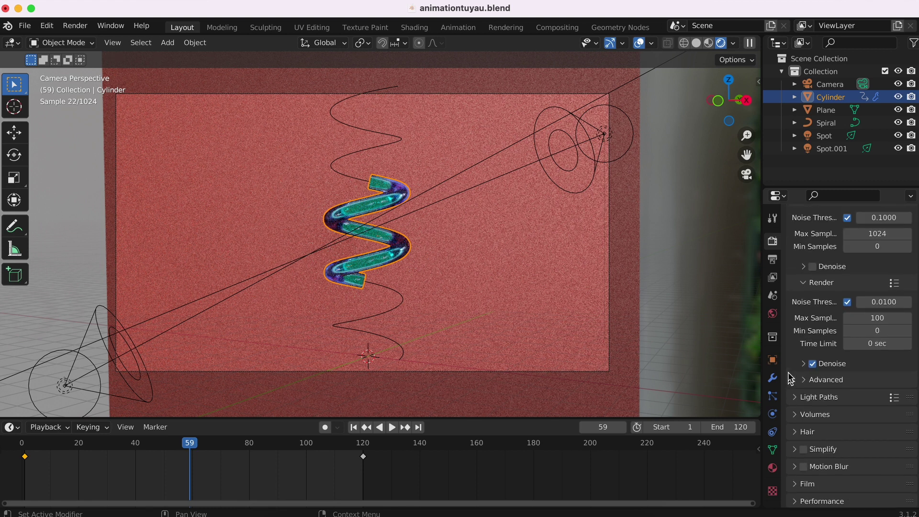
- Check the Output settings show a frame range of 1 to 120
click(776, 265)
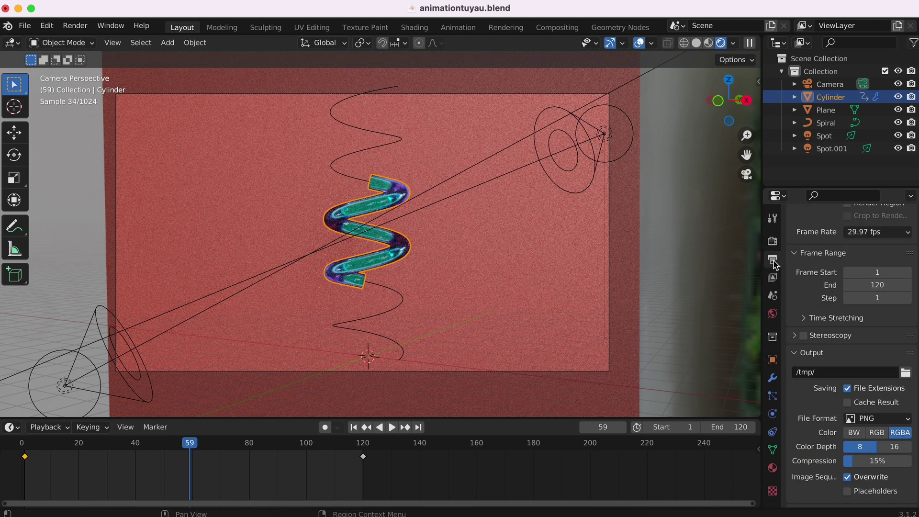
scroll(817, 296, up, 5)
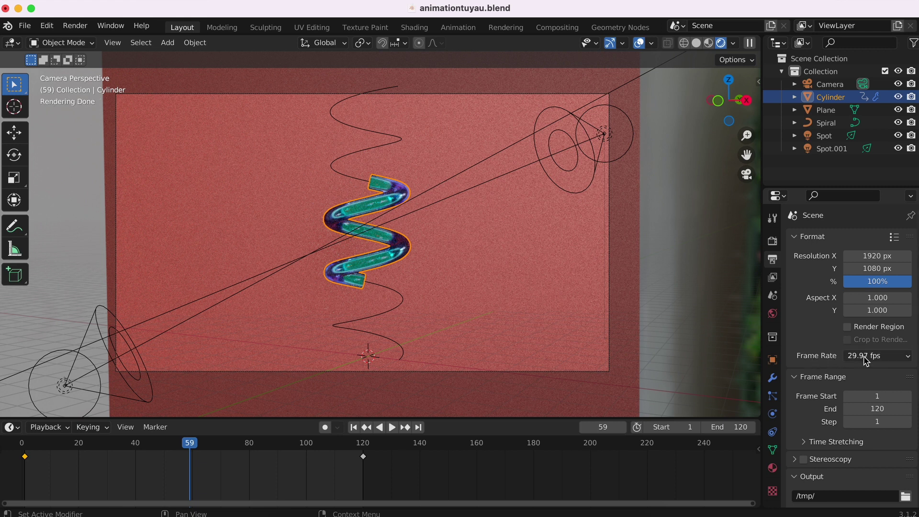
scroll(834, 357, down, 2)
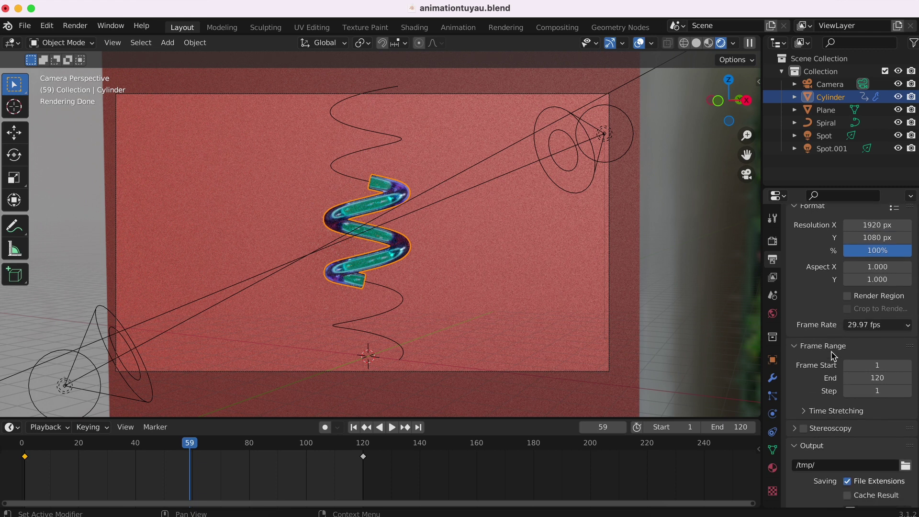
scroll(834, 356, down, 3)
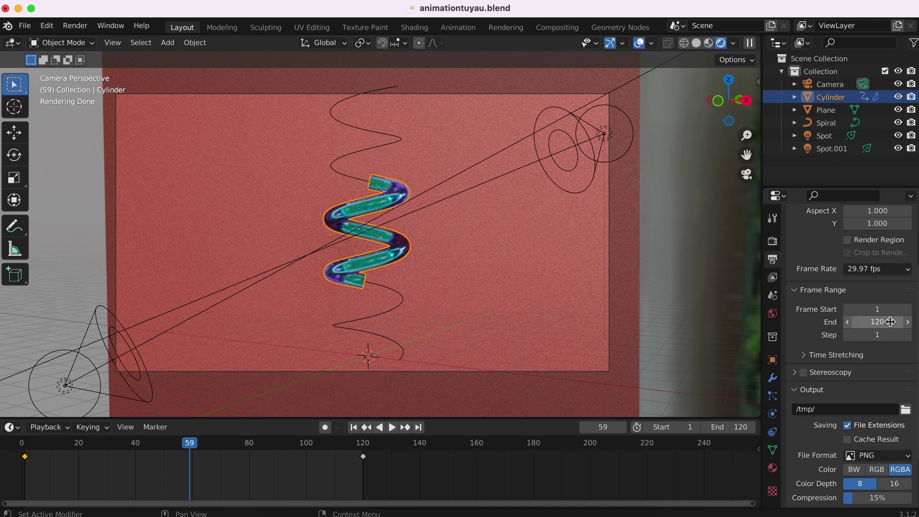
scroll(806, 368, down, 4)
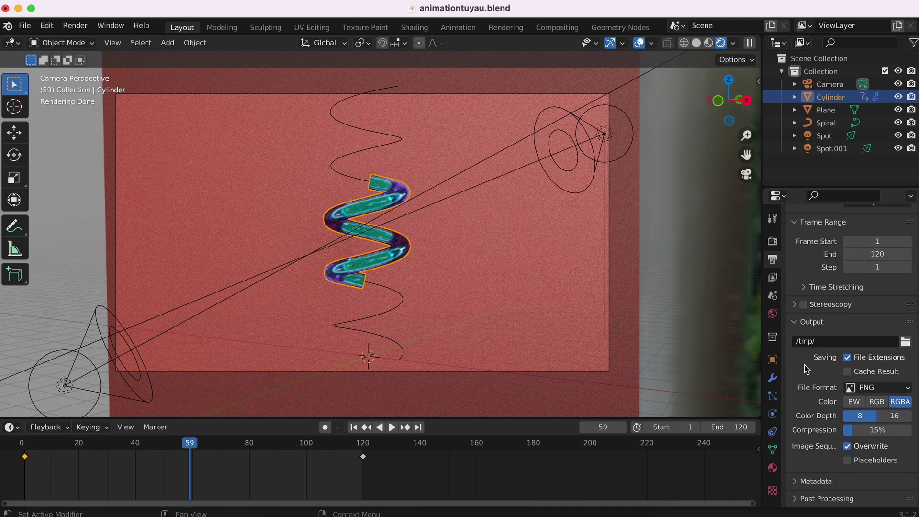
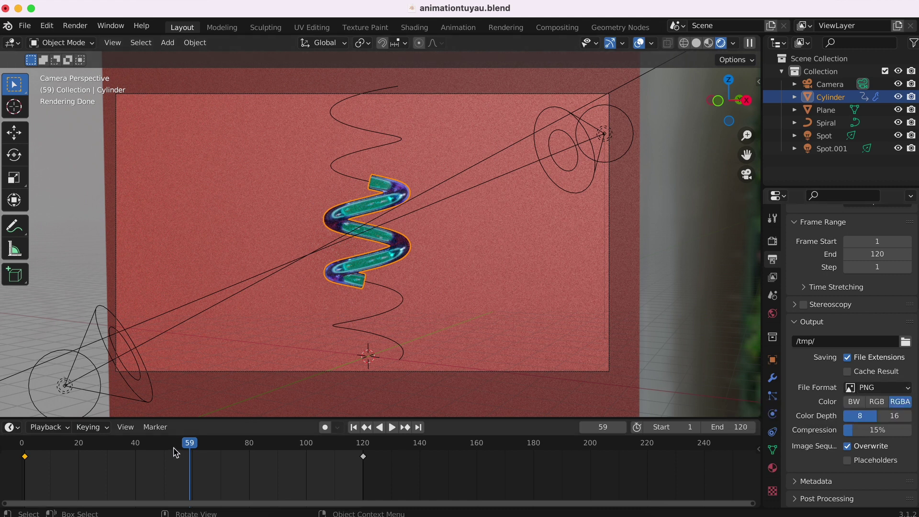
- Show the tube in Solid shading, play it from frame 0, and check the PNG output format
click(22, 443)
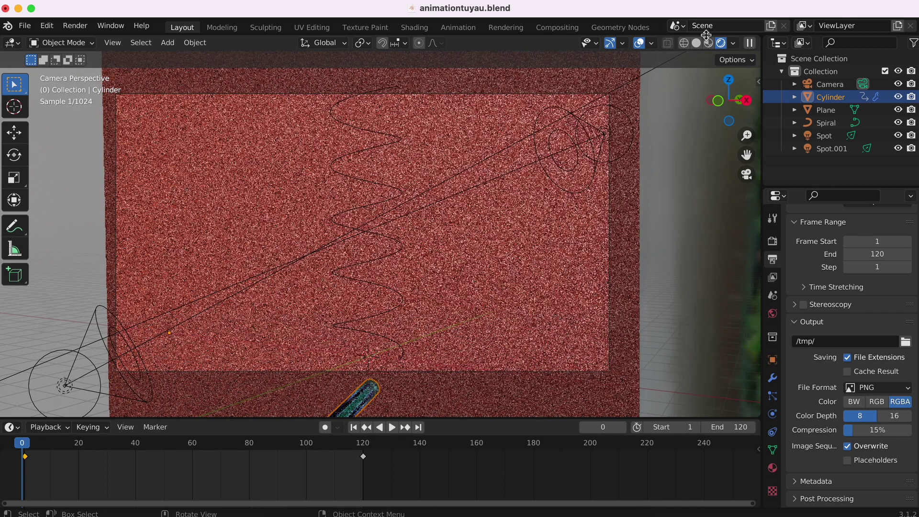
click(697, 42)
drag(22, 445, 44, 446)
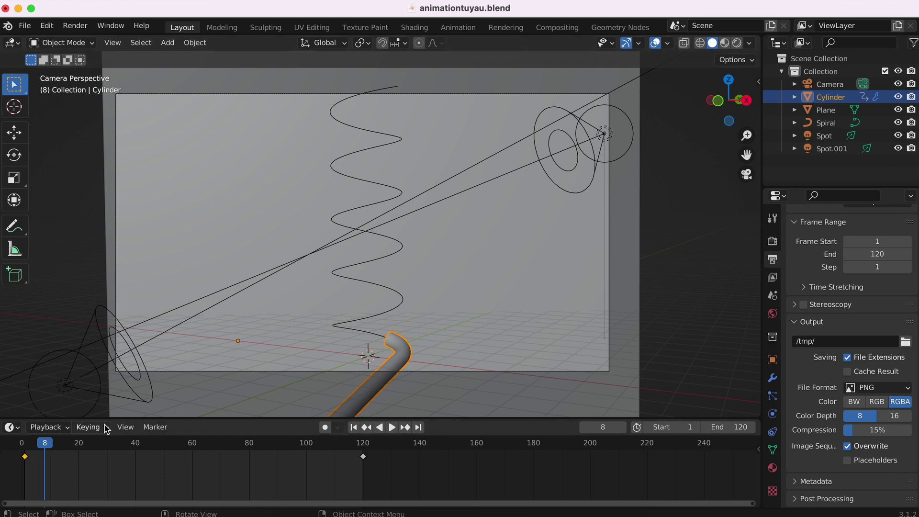
mouse_move(44, 443)
mouse_down()
mouse_move(29, 449)
mouse_move(308, 441)
mouse_move(21, 455)
mouse_up()
key(space)
click(856, 394)
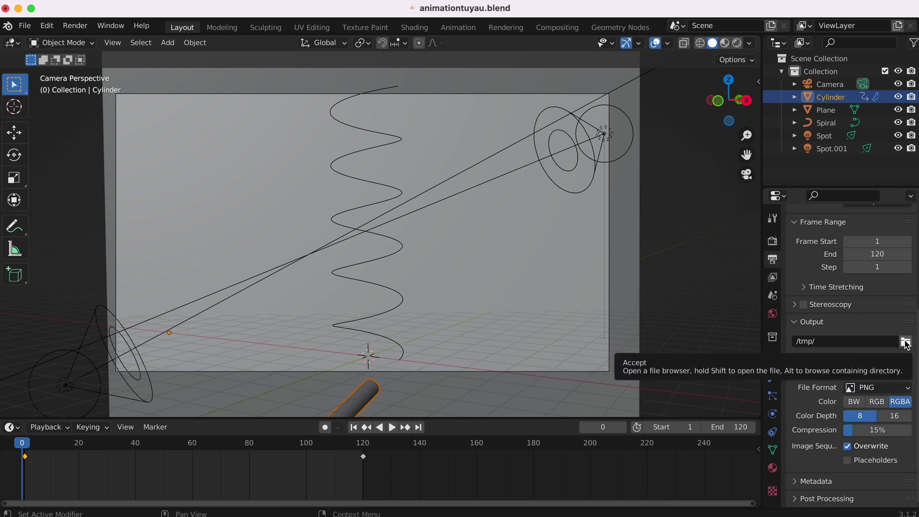
click(906, 343)
- Create a 'tuyauanimation' folder in the home directory and open it
click(163, 176)
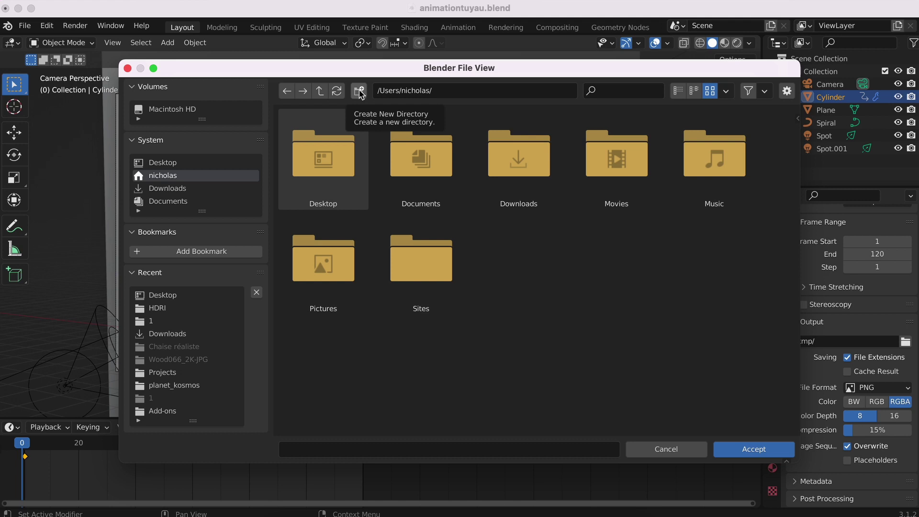
click(360, 92)
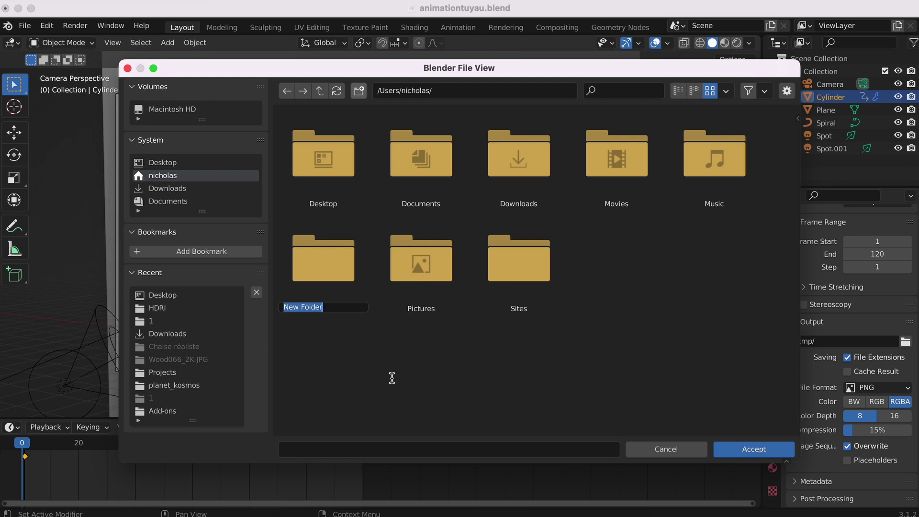
text(tuyauanimation)
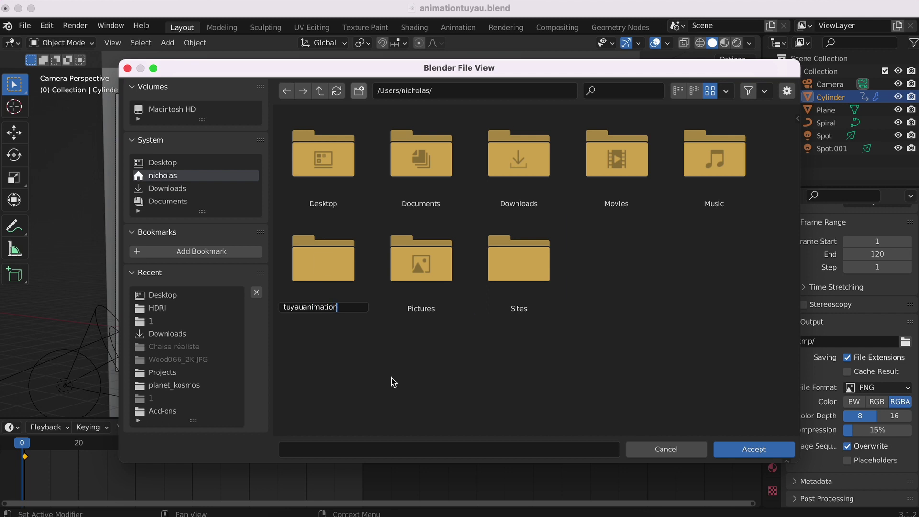
key(Return)
double_click(517, 274)
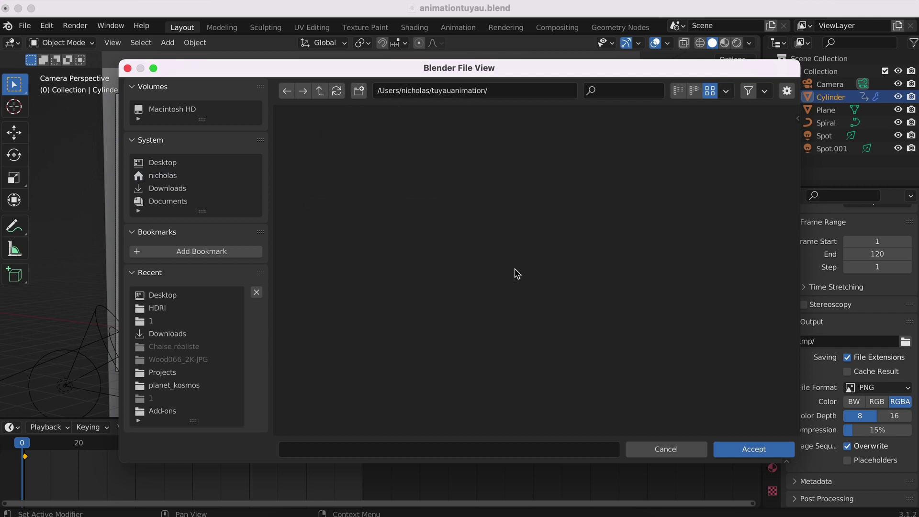
- Create subfolder '1' inside it and accept it as the render output folder
click(358, 91)
text(1)
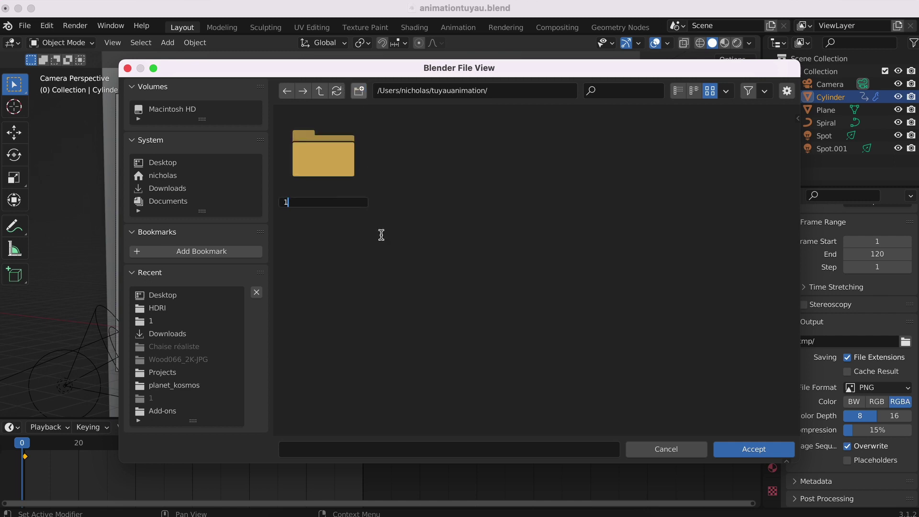
key(Return)
double_click(346, 160)
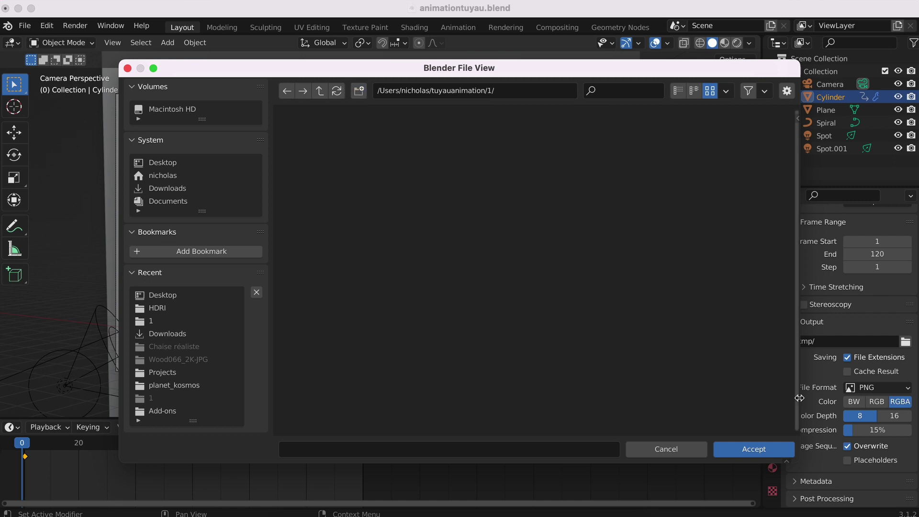
click(765, 451)
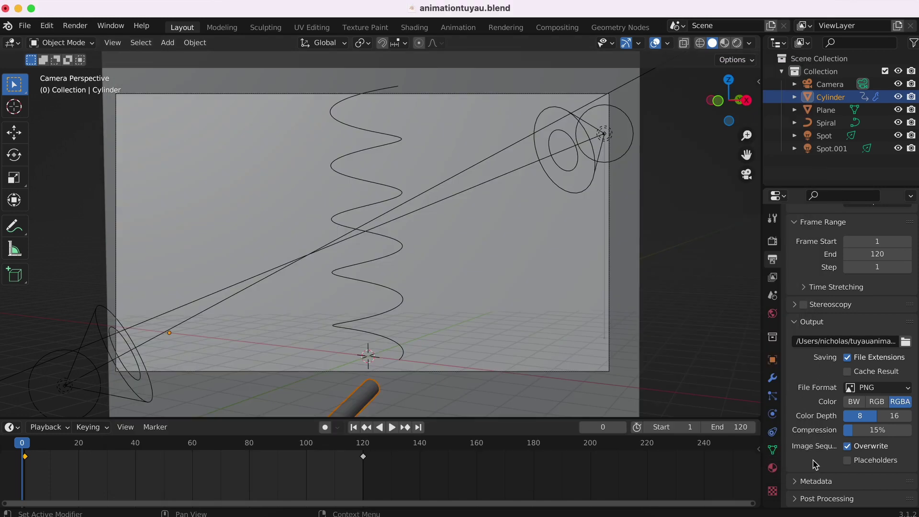
click(800, 482)
- Review the Output properties metadata settings and the Render menu
scroll(821, 445, down, 5)
scroll(823, 446, down, 4)
scroll(823, 446, down, 2)
scroll(831, 298, up, 3)
scroll(830, 297, up, 3)
scroll(831, 297, up, 3)
scroll(831, 297, up, 3)
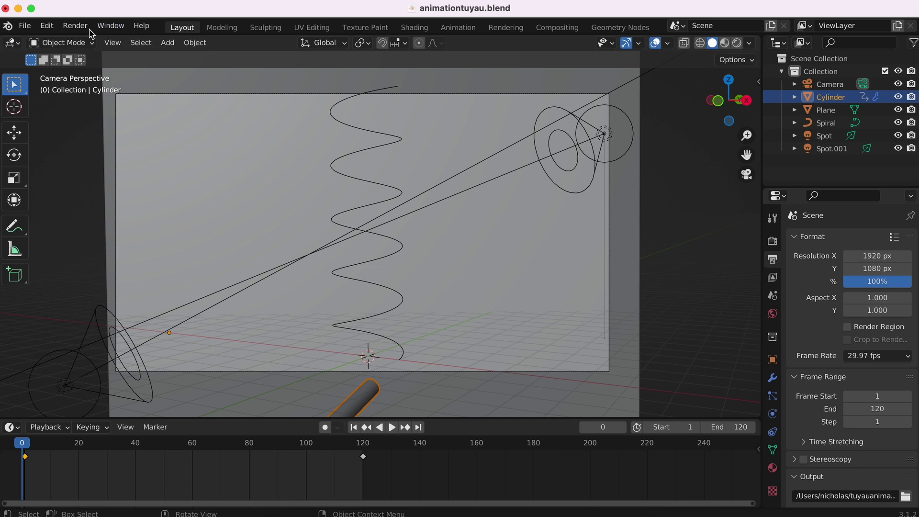
click(75, 26)
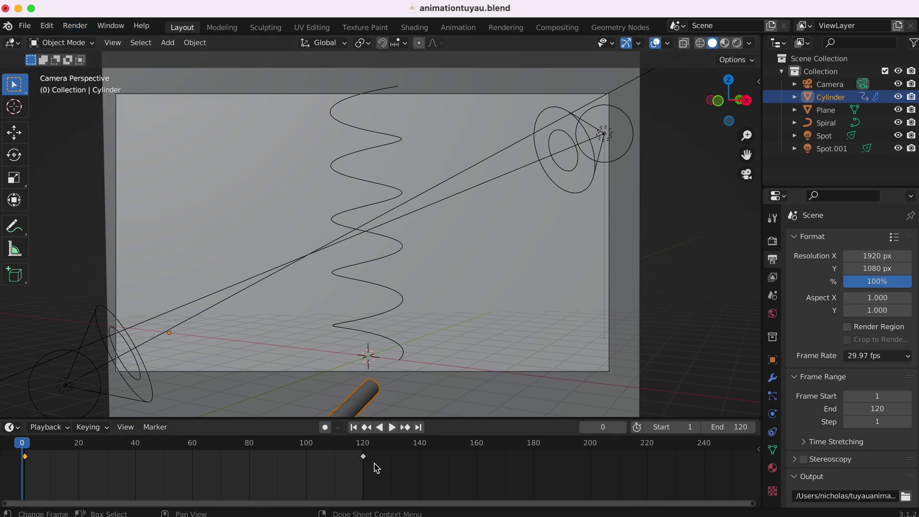
- Play and scrub the tube animation across frames 1–120
key(space)
mouse_move(54, 443)
mouse_down()
mouse_move(364, 443)
mouse_move(155, 450)
mouse_move(204, 450)
mouse_move(195, 449)
mouse_up()
key(space)
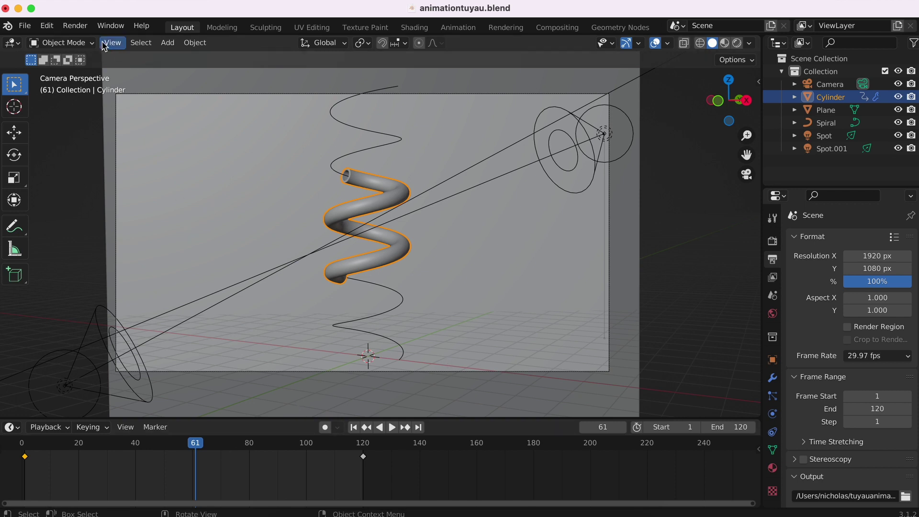
drag(24, 448, 383, 445)
key(space)
drag(38, 449, 365, 442)
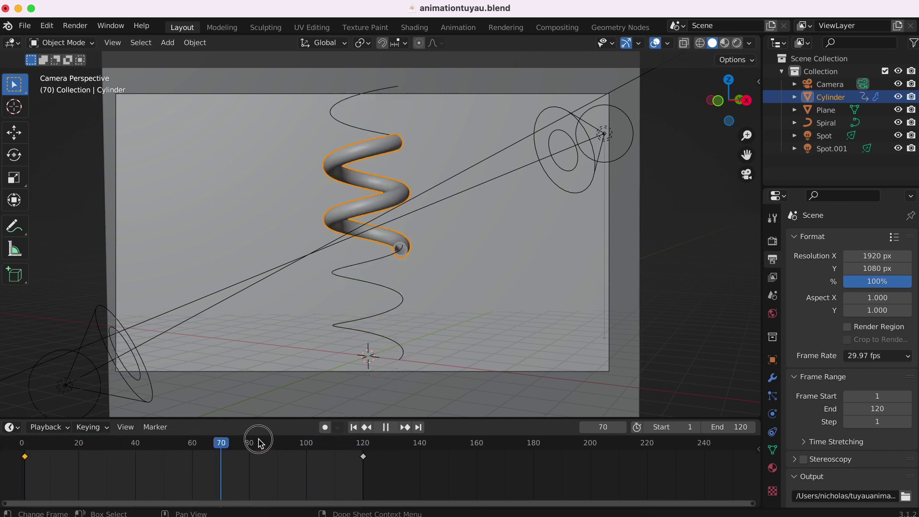
key(space)
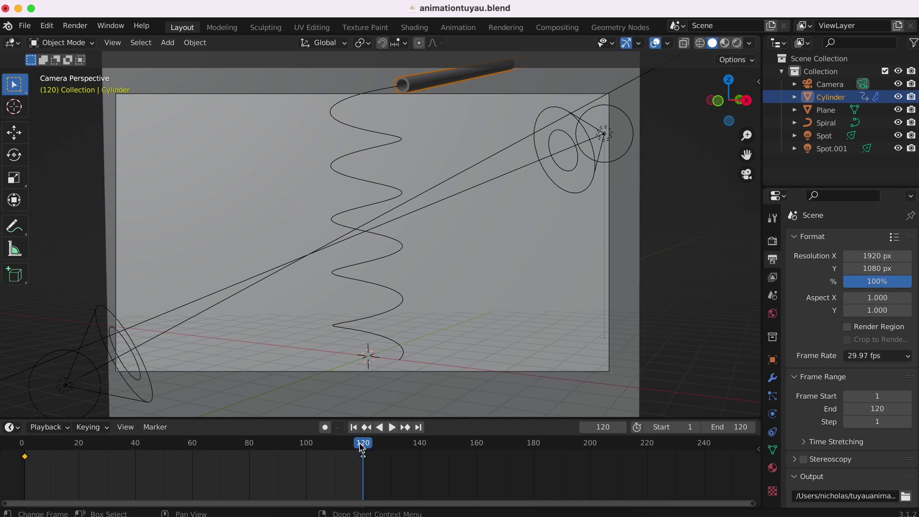
mouse_move(329, 443)
mouse_down()
mouse_move(200, 447)
mouse_move(257, 453)
mouse_up()
key(space)
key(space)
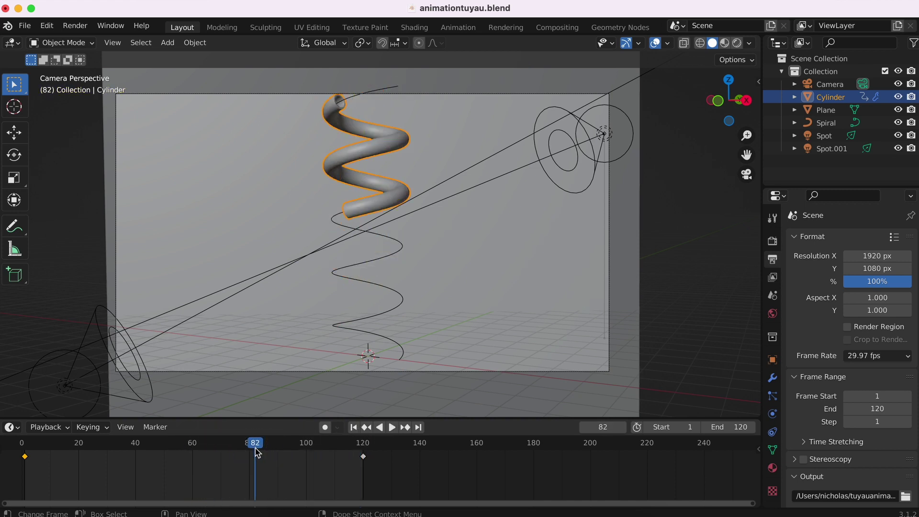
- Save the project as animationtuyau.blend
click(75, 26)
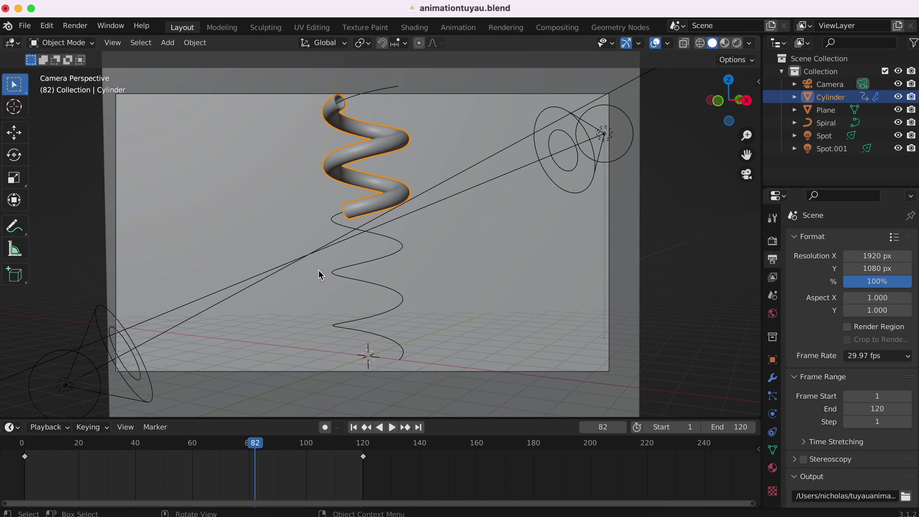
key(ctrl+s)
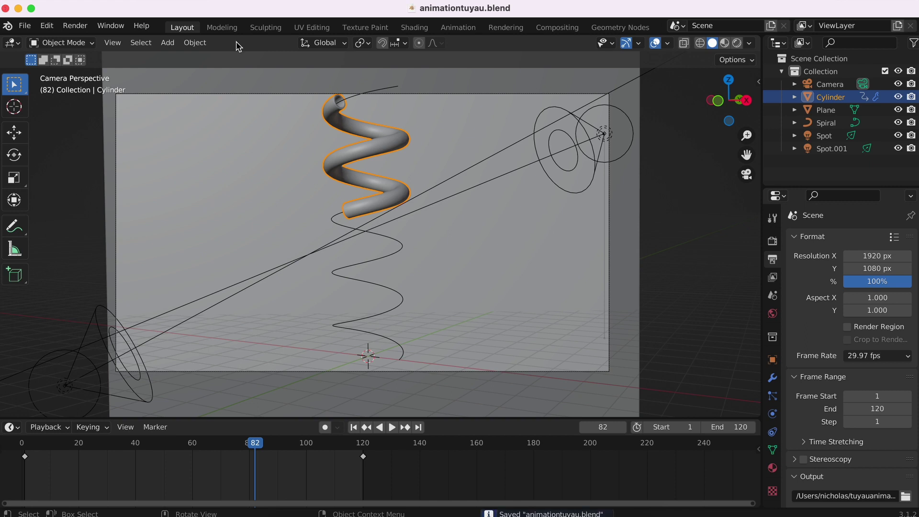
scroll(397, 27, down, 1)
scroll(398, 27, down, 1)
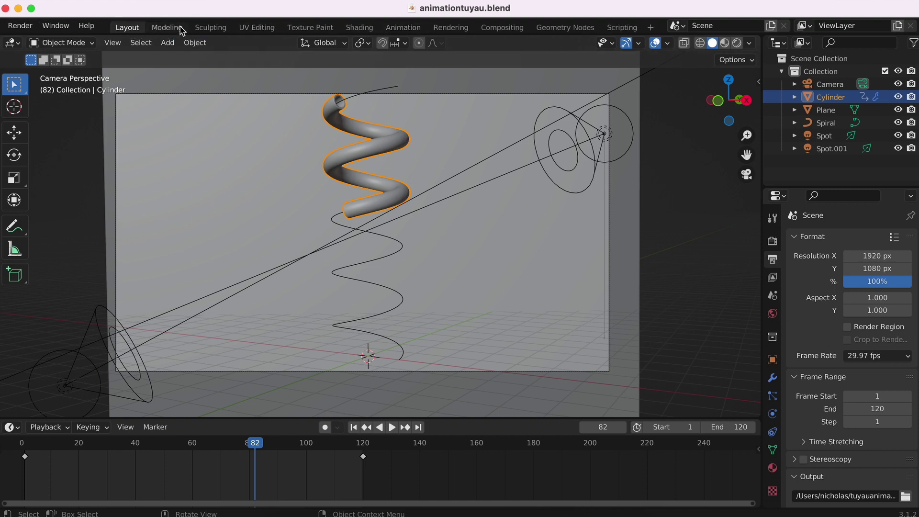
click(652, 31)
mouse_move(600, 102)
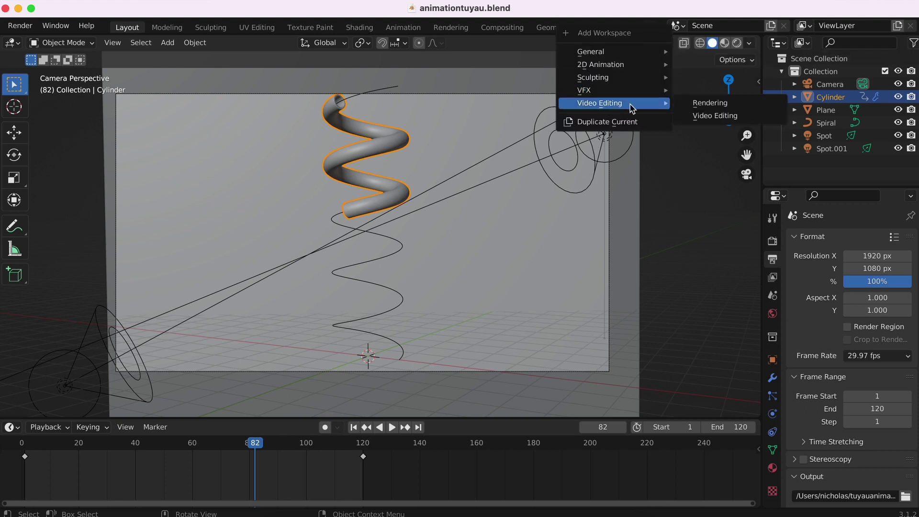
- Add a Video Editing workspace with the sequencer playhead at frame 0, ready to add strips
click(720, 120)
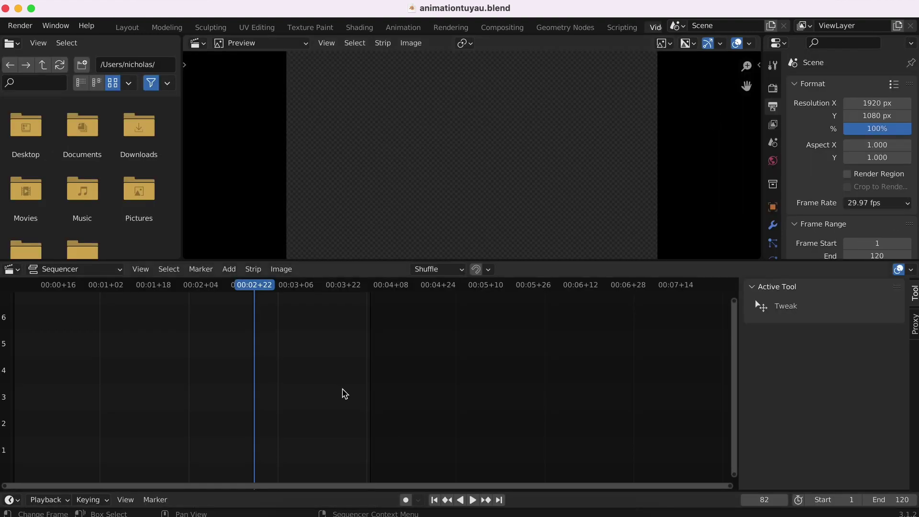
drag(257, 286, 4, 297)
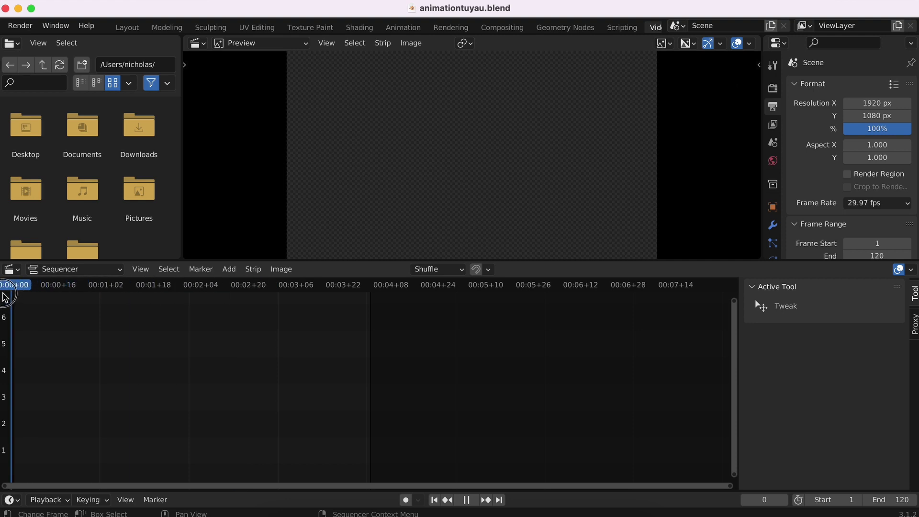
click(224, 271)
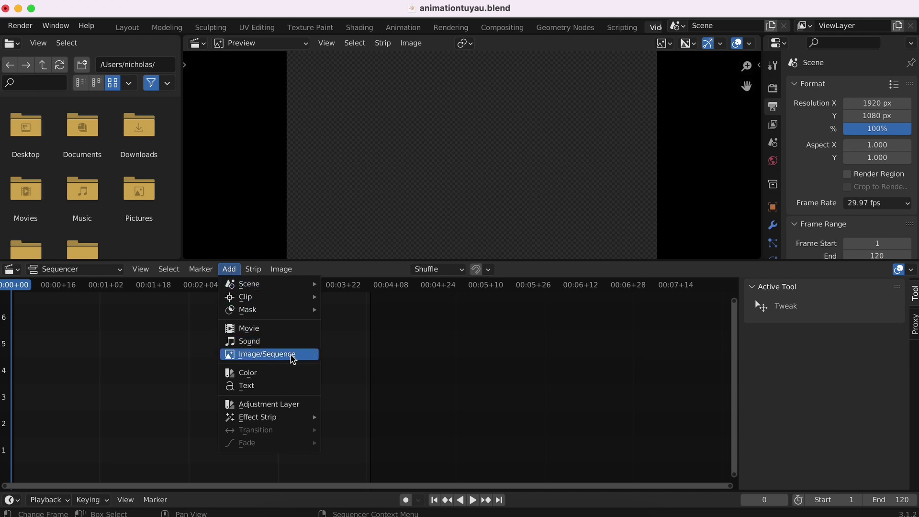
- Browse into the tuyau animation/1 folder holding frames 0001.png to 0140.png
click(271, 357)
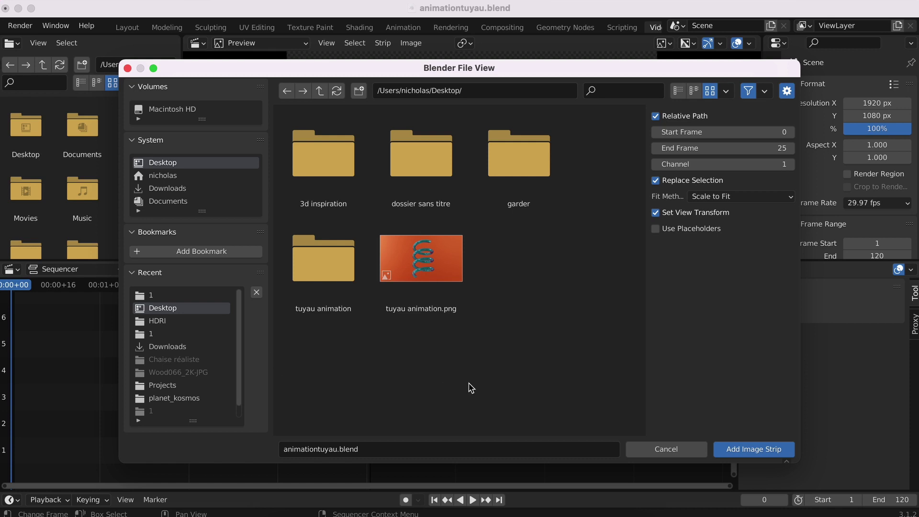
click(329, 268)
double_click(329, 268)
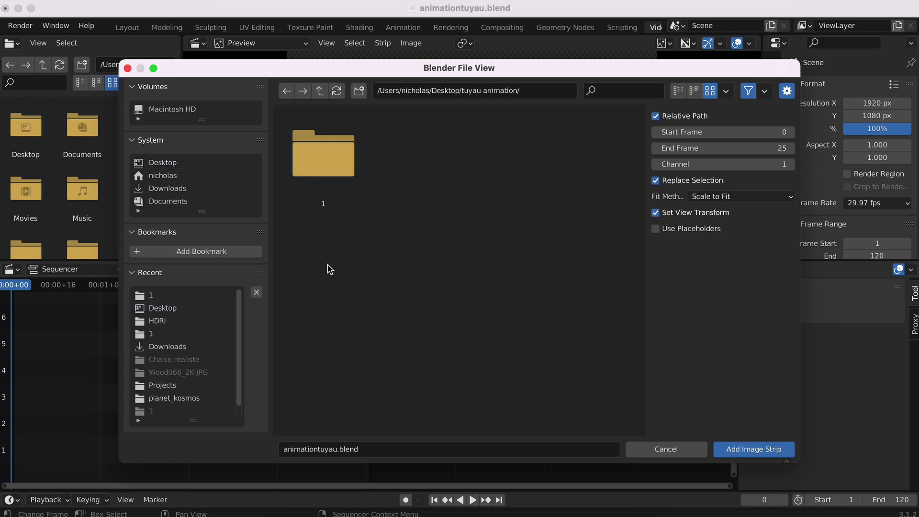
double_click(317, 191)
scroll(360, 225, down, 10)
scroll(412, 273, down, 2)
scroll(464, 318, down, 10)
scroll(463, 318, down, 5)
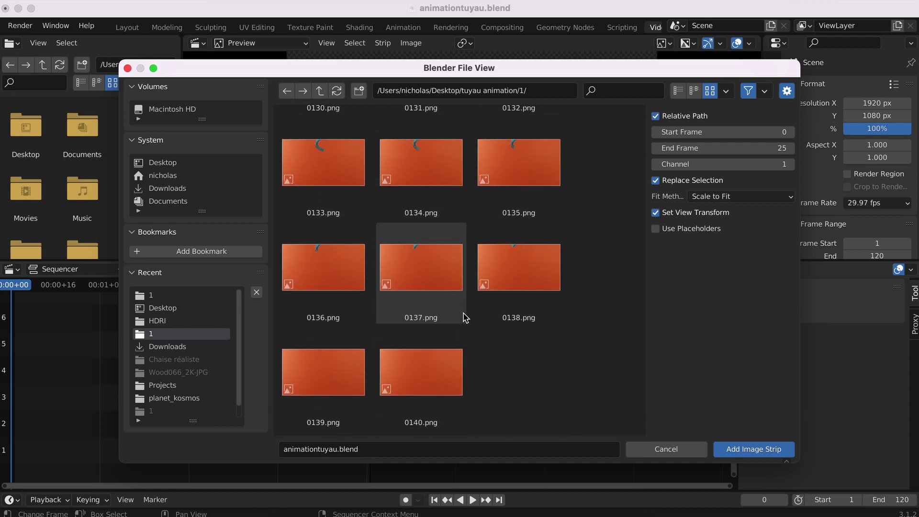
click(417, 382)
scroll(479, 354, up, 1)
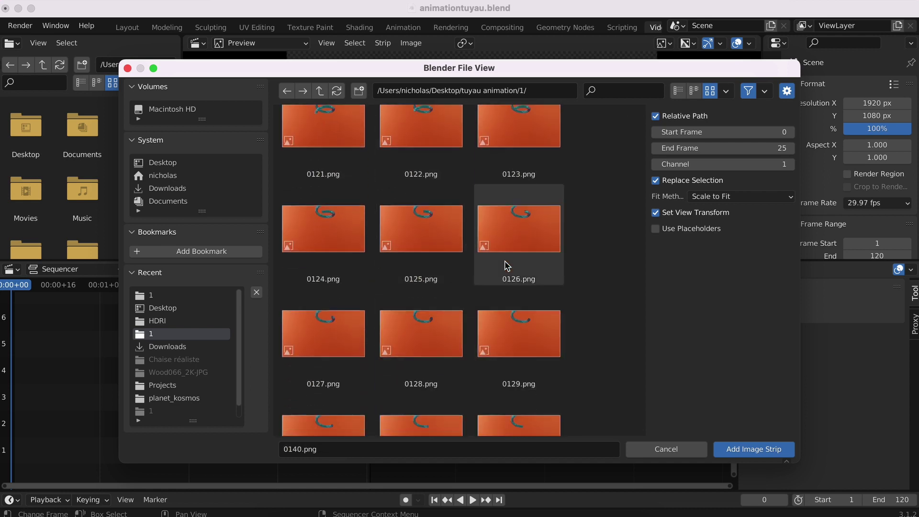
scroll(522, 364, up, 7)
scroll(508, 288, up, 5)
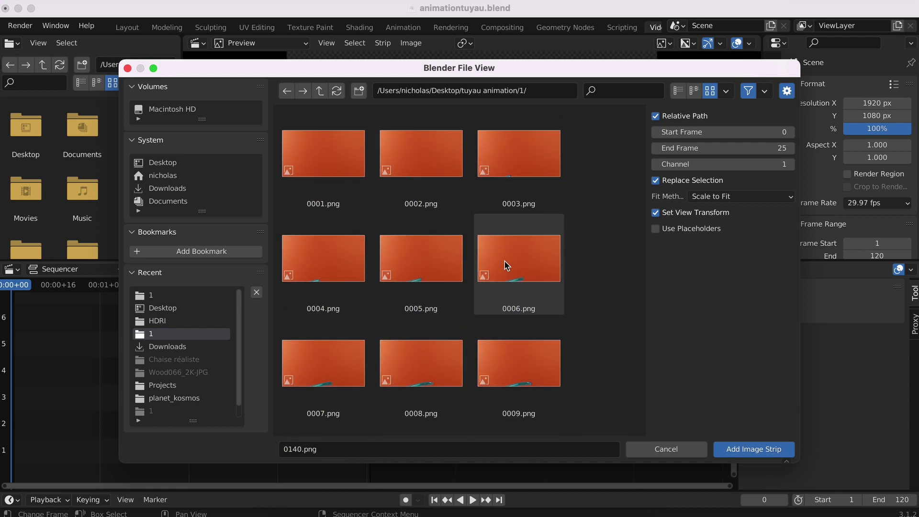
click(358, 156)
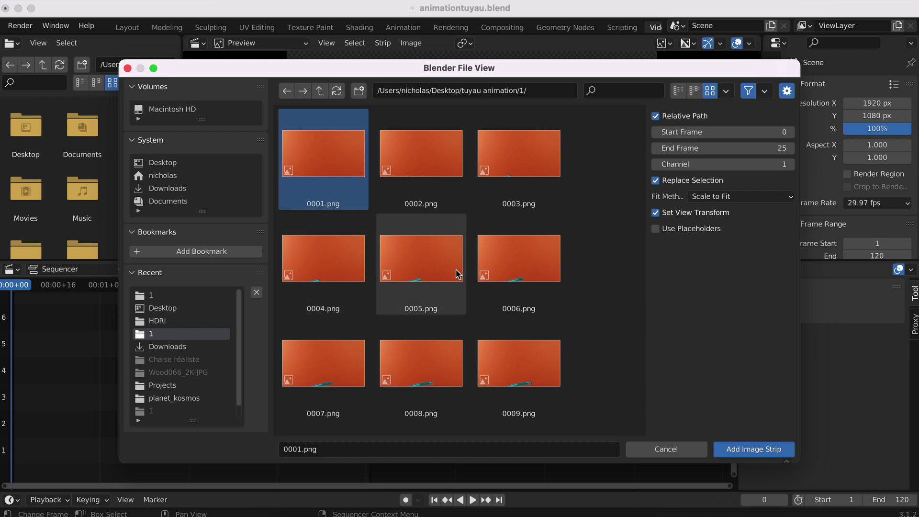
- Keep the files sorted by name and select all the PNG frames
click(729, 96)
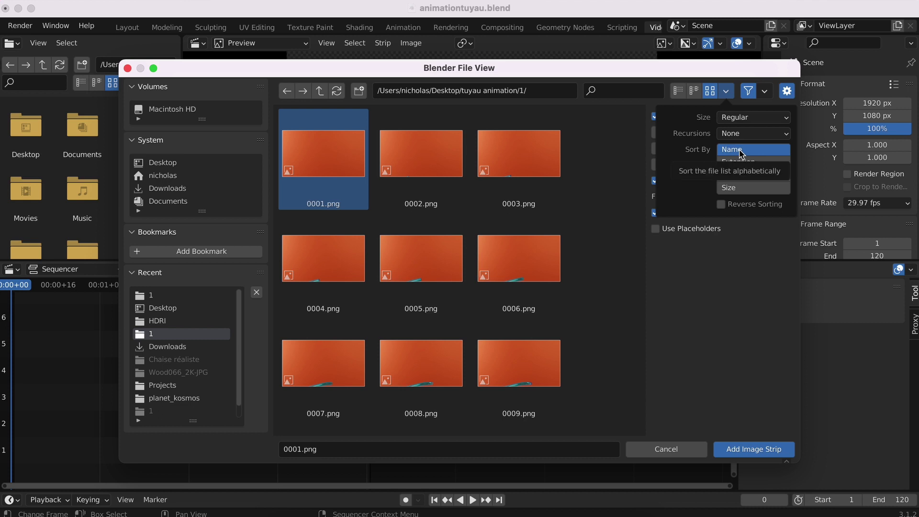
click(607, 189)
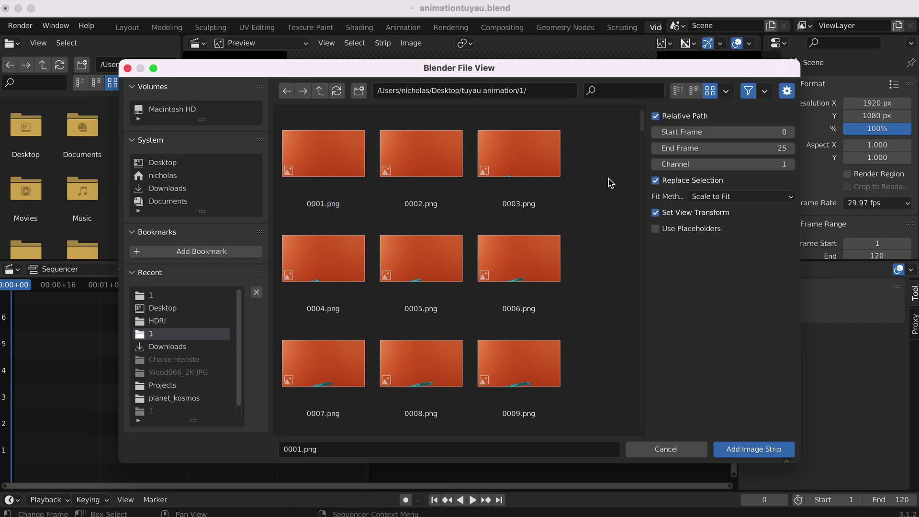
click(318, 172)
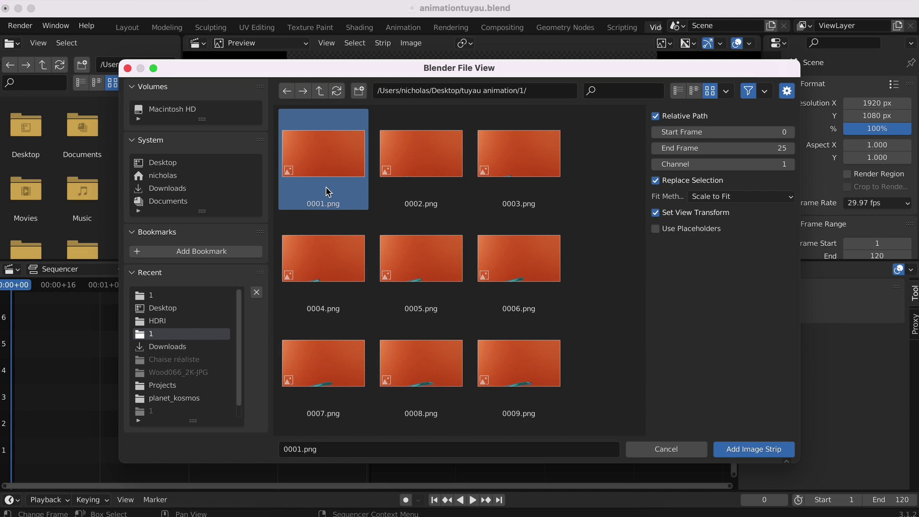
key(a)
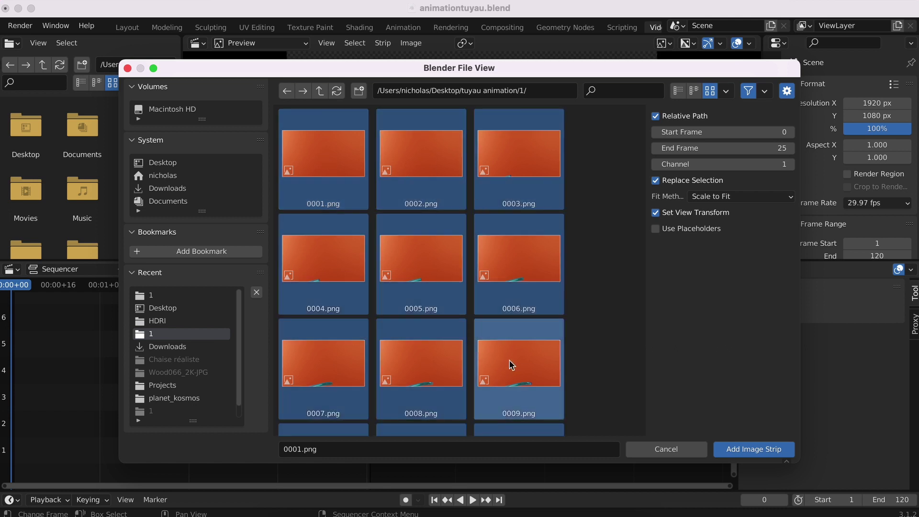
scroll(438, 272, down, 15)
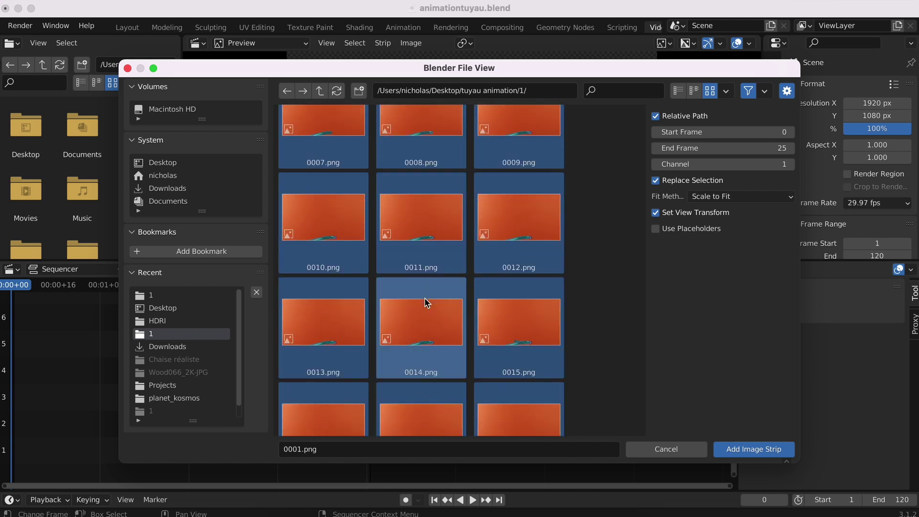
scroll(427, 304, down, 15)
scroll(424, 299, down, 15)
scroll(424, 302, up, 10)
scroll(425, 302, up, 10)
scroll(425, 302, up, 10)
scroll(425, 302, up, 10)
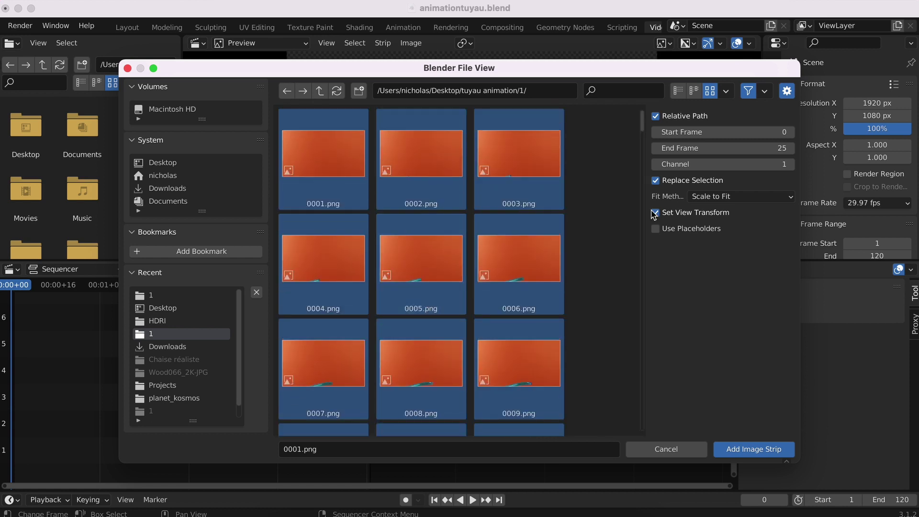
- Set the strip's start frame to 1 and end frame to 140, and add it
click(771, 128)
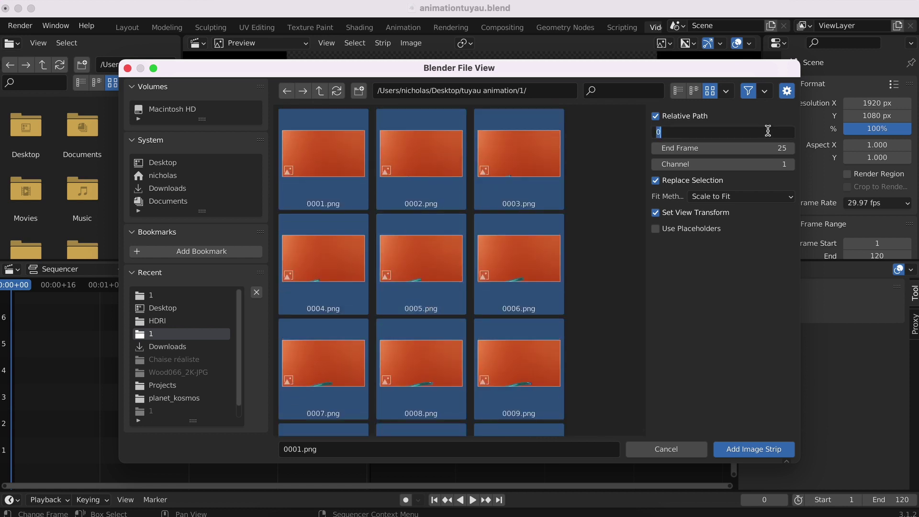
text(1)
key(Return)
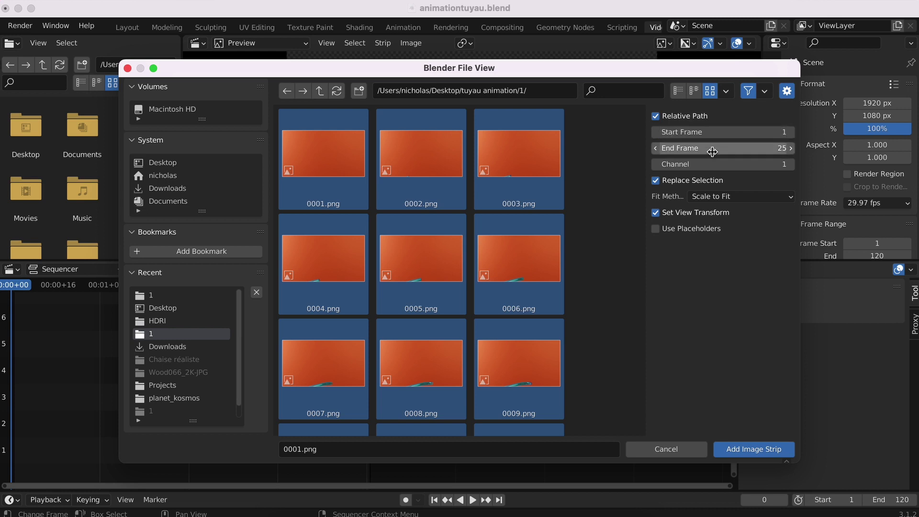
click(756, 150)
text(140)
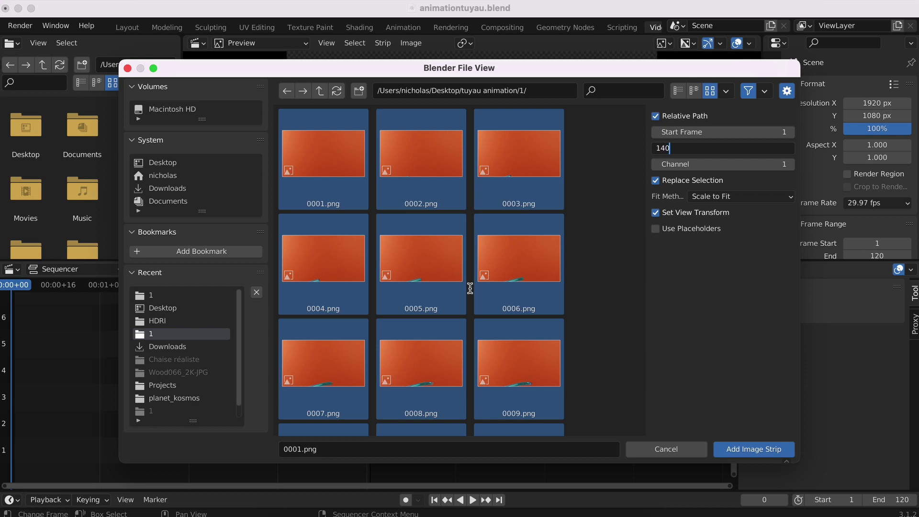
key(Return)
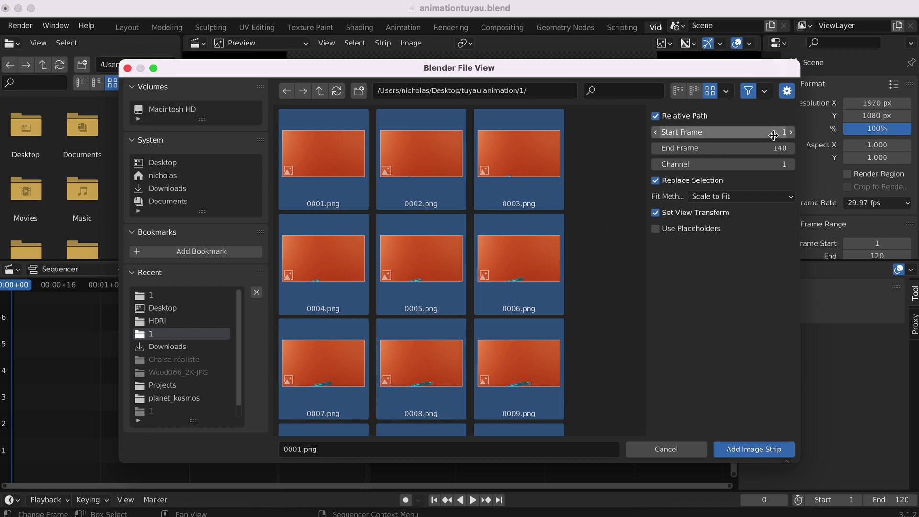
click(777, 450)
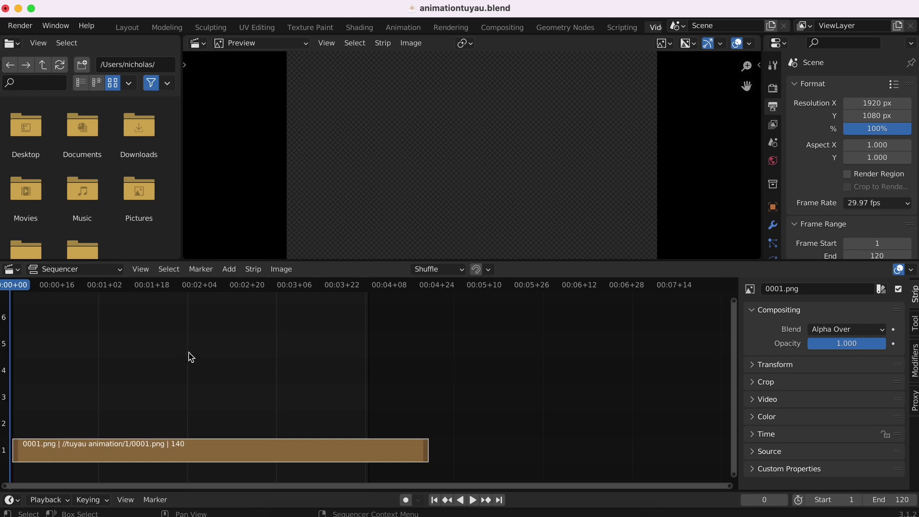
- Glance at the Layout workspace and come back to Video Editing
scroll(192, 357, left, 3)
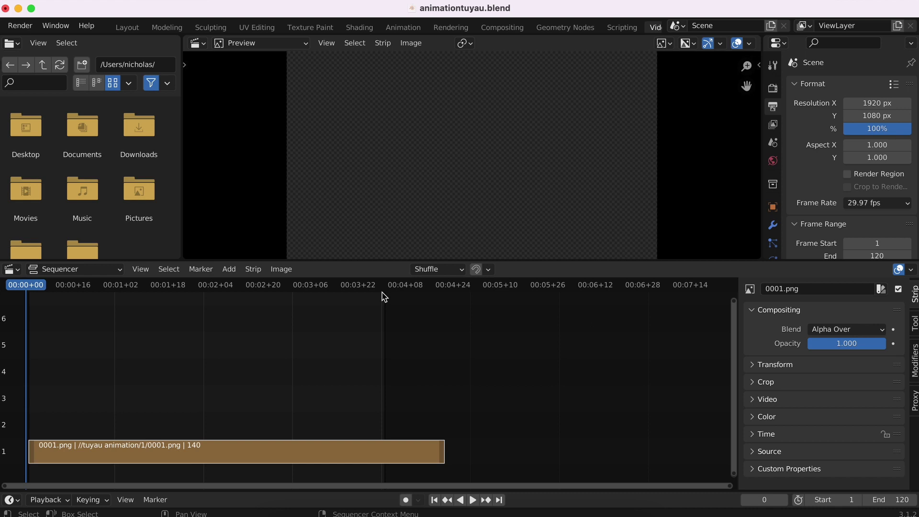
click(127, 27)
scroll(622, 26, down, 3)
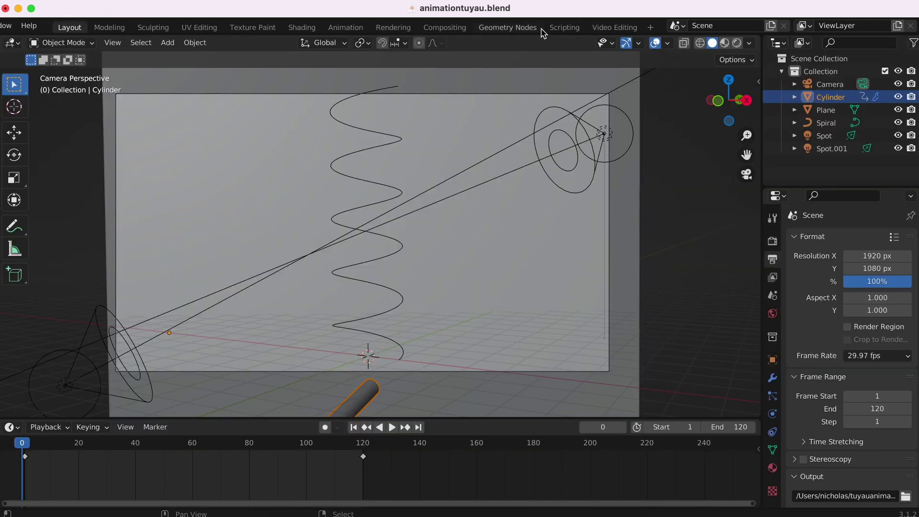
click(616, 28)
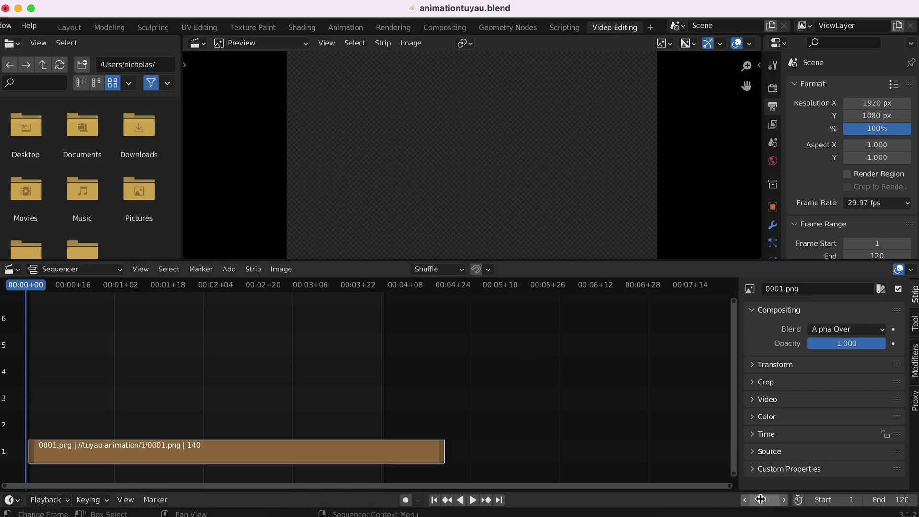
- Set the scene end frame to 140 and play the image sequence from frame 1
click(894, 501)
text(14)
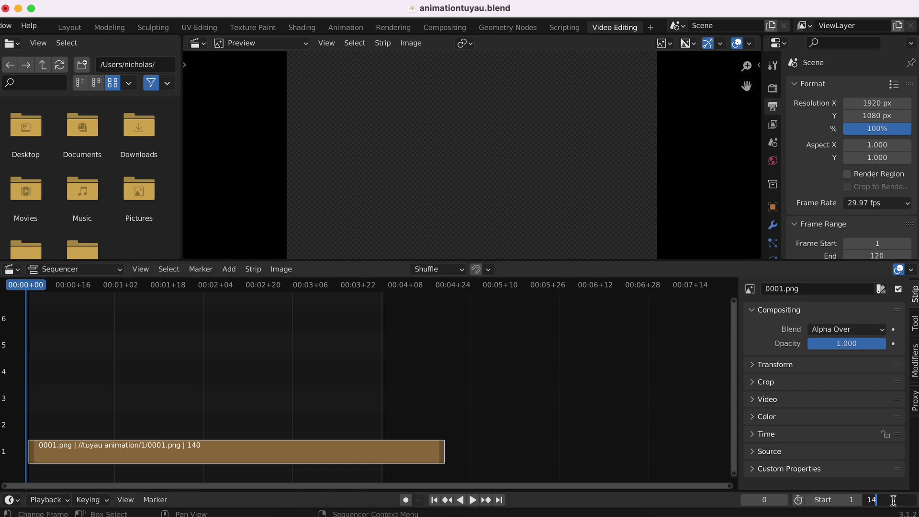
key(Return)
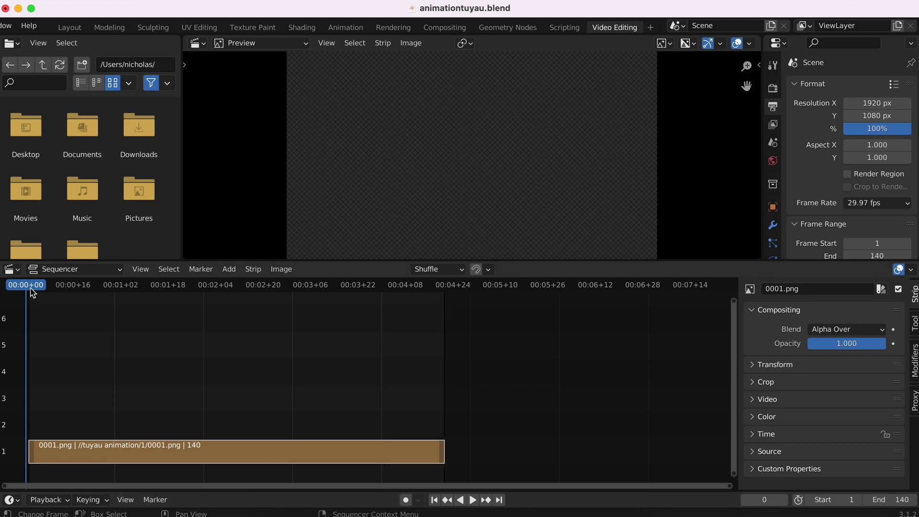
key(space)
drag(44, 291, 29, 291)
key(space)
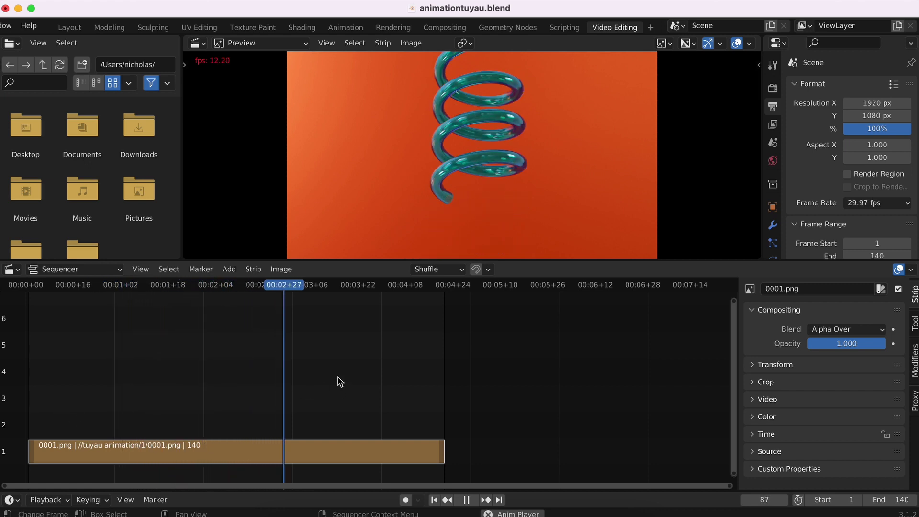
key(space)
scroll(348, 380, right, 1)
mouse_move(322, 287)
mouse_down()
mouse_move(445, 293)
mouse_move(29, 300)
mouse_move(383, 297)
mouse_move(139, 285)
mouse_move(68, 294)
mouse_move(590, 300)
mouse_up()
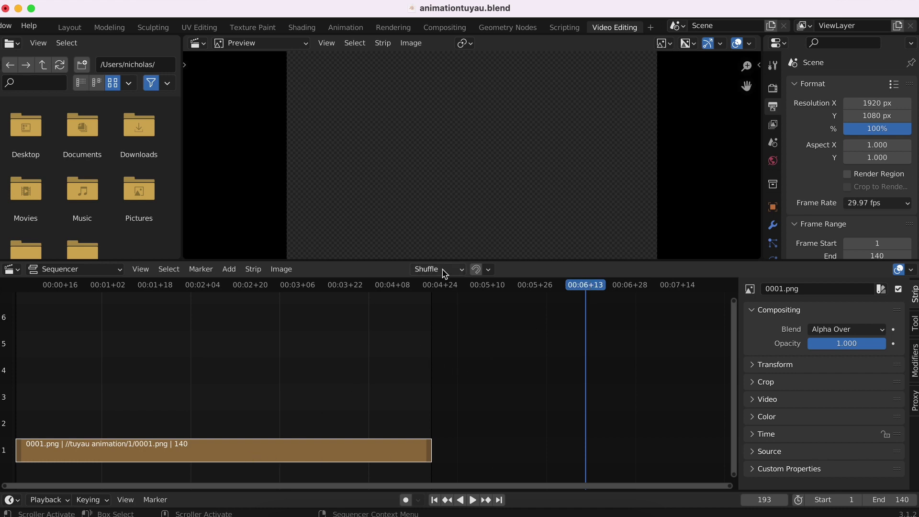
click(432, 287)
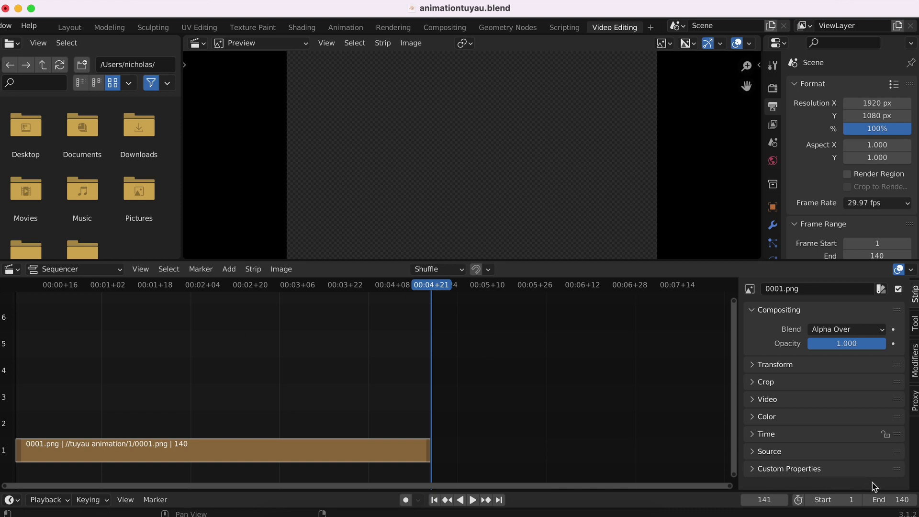
- Set the scene end frame to 280
click(893, 500)
text(2)
key(Return)
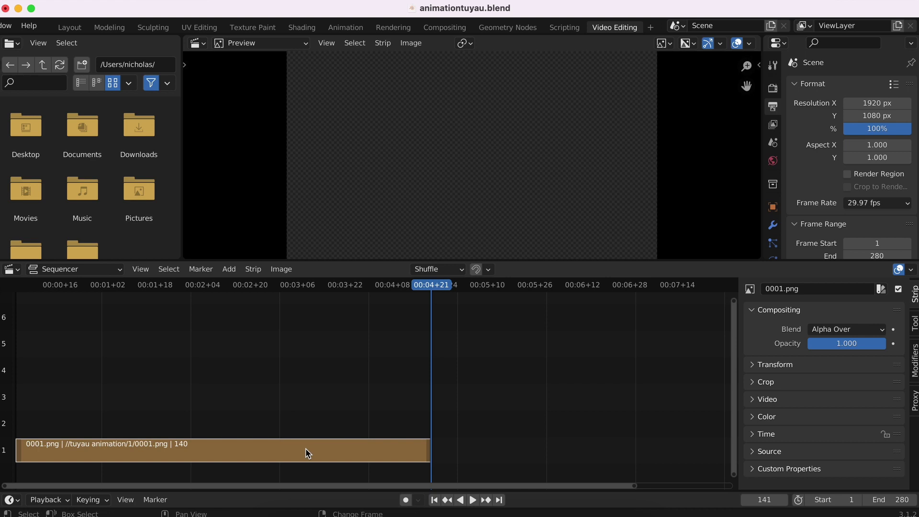
- Duplicate the PNG strip to start at frame 141 and play through the join to frame 208
key(shift+d)
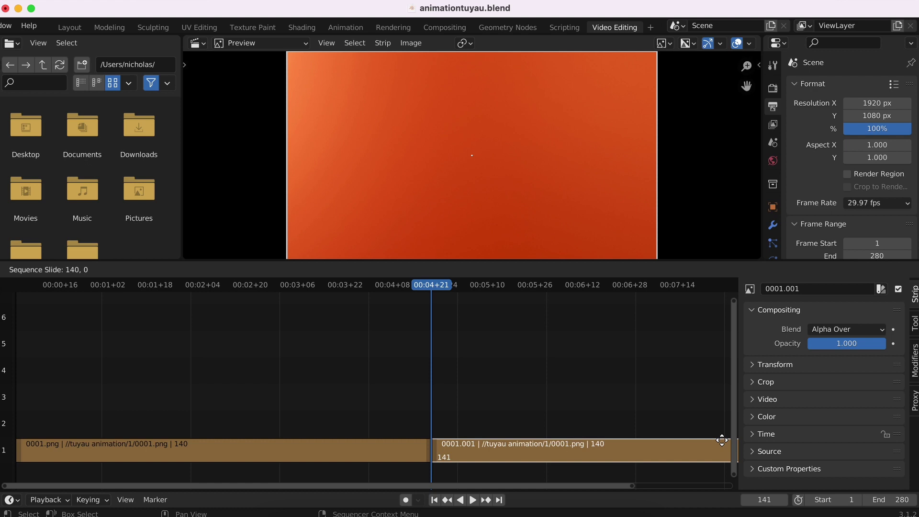
click(722, 440)
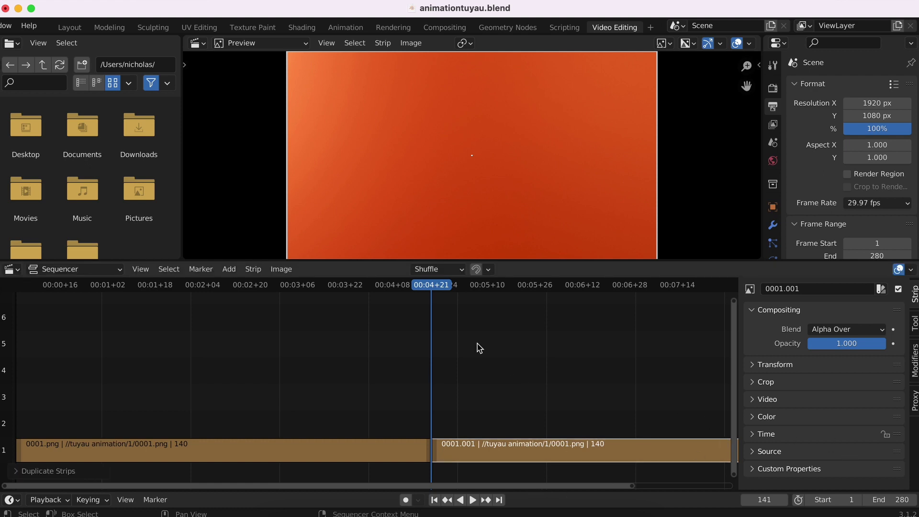
key(shift+Left)
key(space)
drag(461, 300, 633, 319)
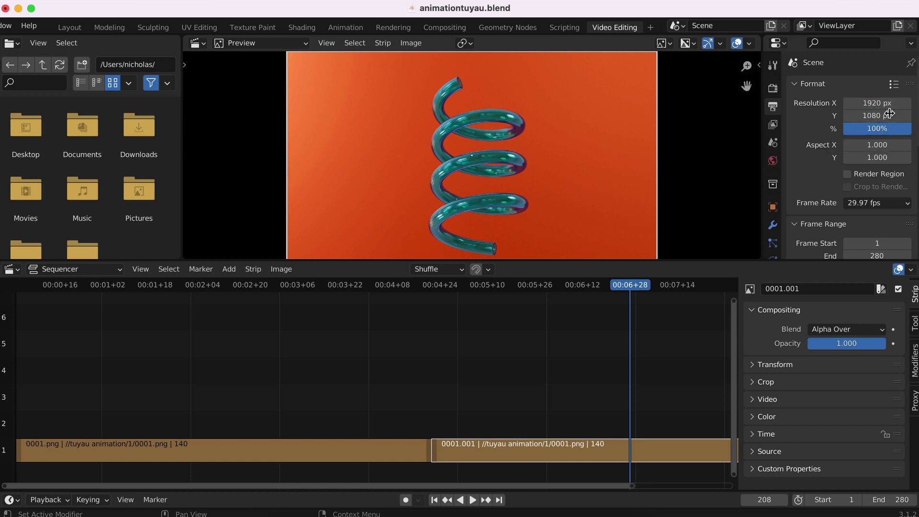
- Check the frame rate options in Output properties, leaving them unchanged
scroll(793, 161, down, 2)
scroll(793, 160, down, 3)
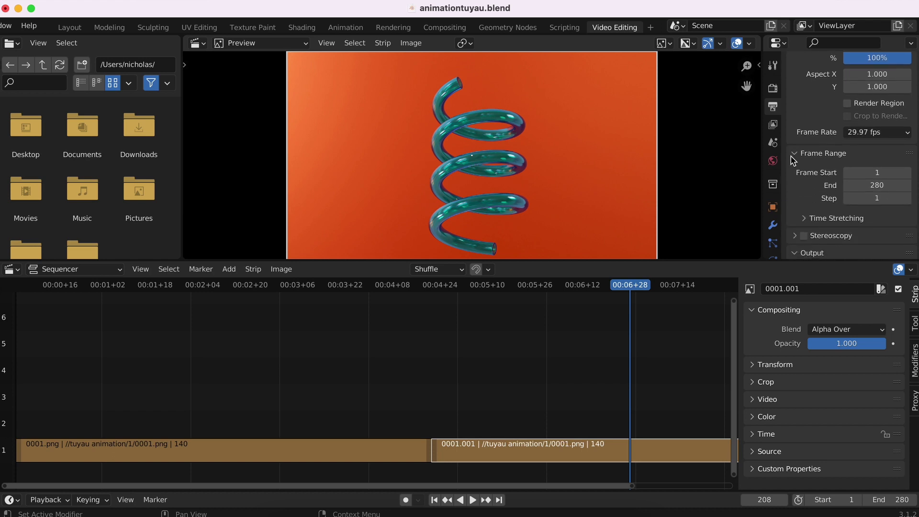
click(875, 134)
click(876, 136)
scroll(832, 176, down, 2)
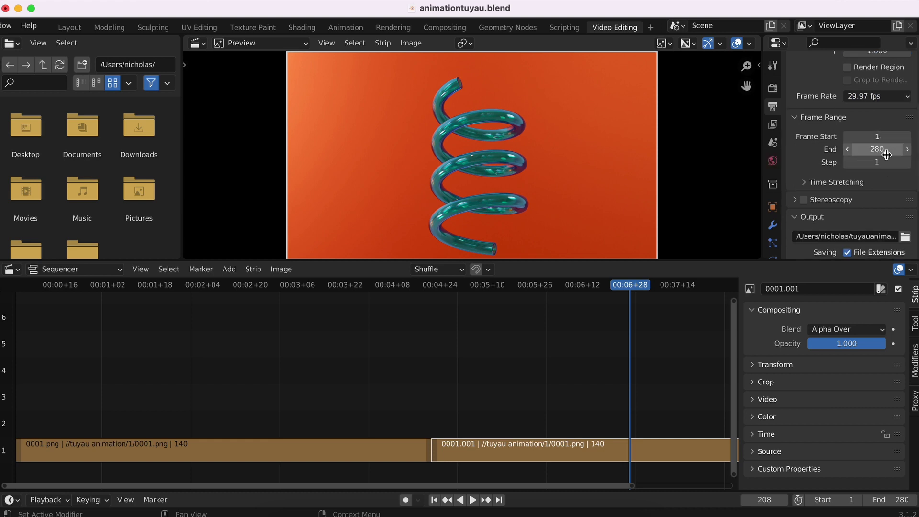
scroll(843, 144, down, 5)
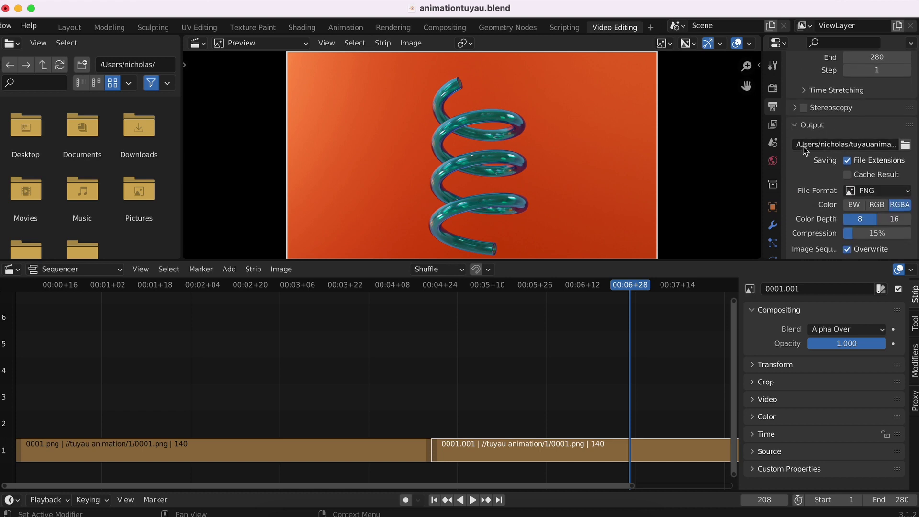
- Name the render output file 'videofinale' in folder 1
click(906, 145)
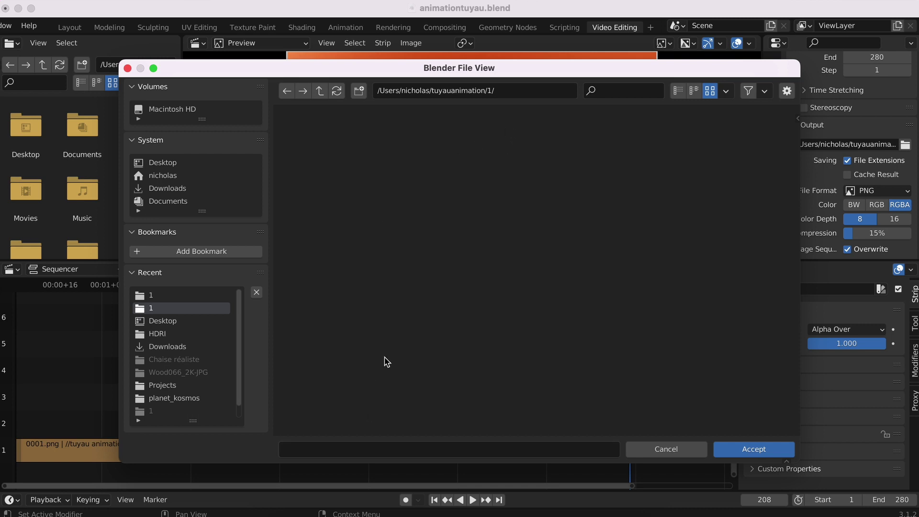
click(338, 452)
text(ideofinale)
click(767, 453)
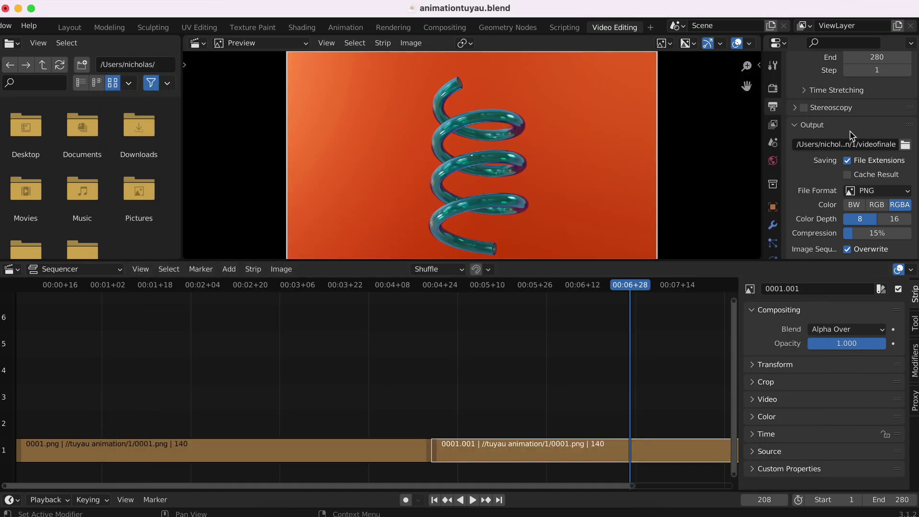
click(879, 191)
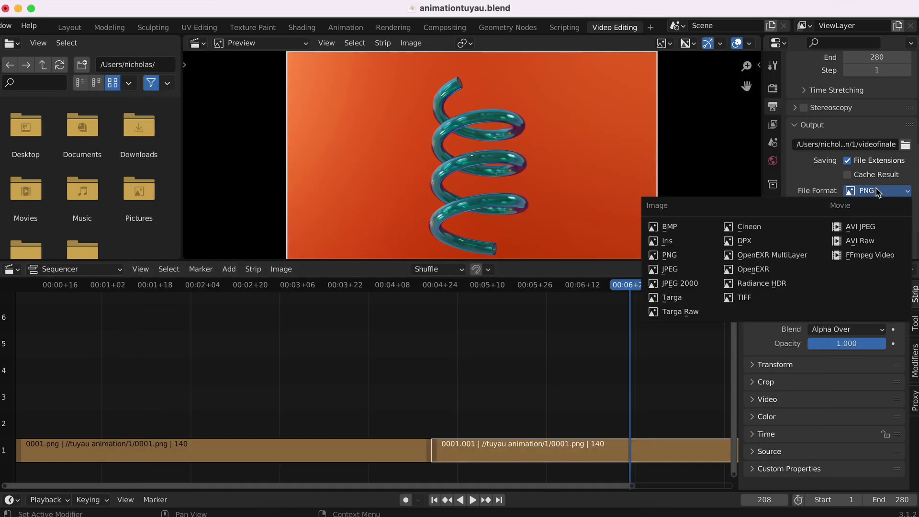
- Set the output format to FFmpeg Video with an MPEG-4 container
click(860, 261)
scroll(793, 192, down, 1)
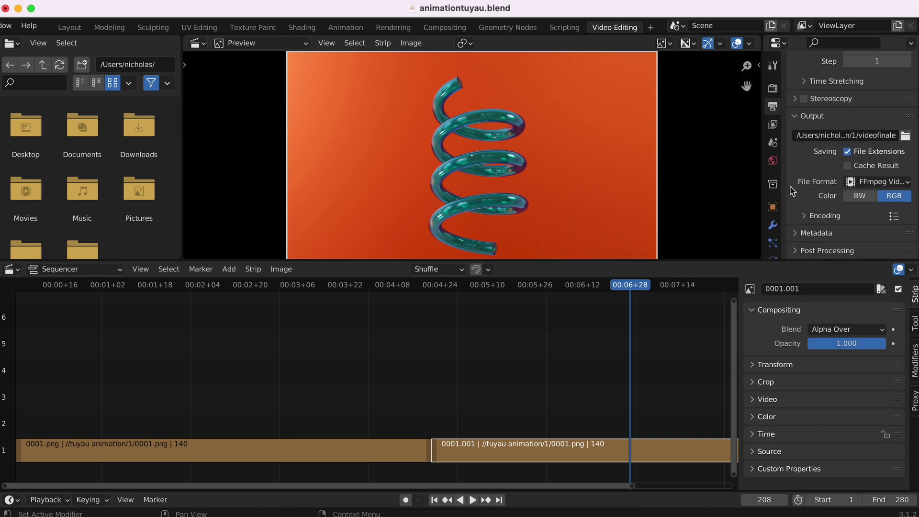
click(807, 216)
scroll(806, 216, down, 5)
click(874, 130)
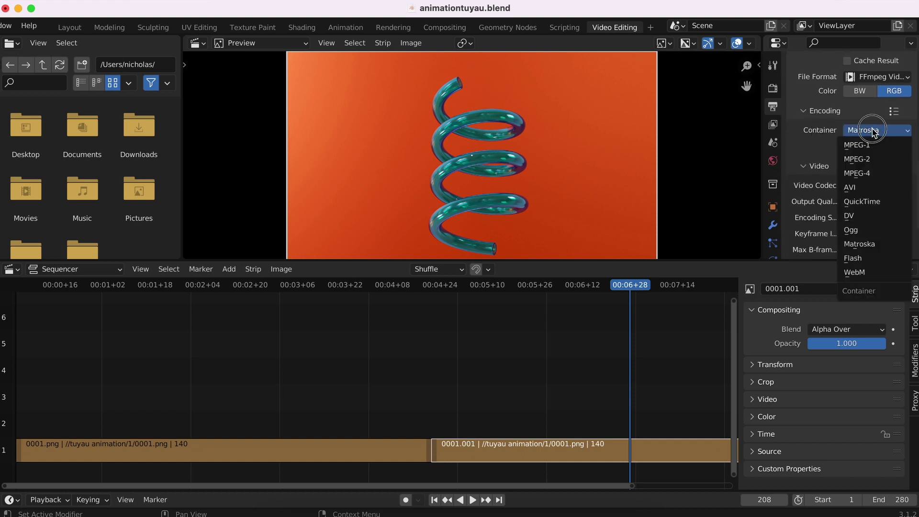
click(877, 178)
- Set the output quality to Perceptually Lossless
scroll(816, 176, down, 1)
scroll(810, 176, down, 1)
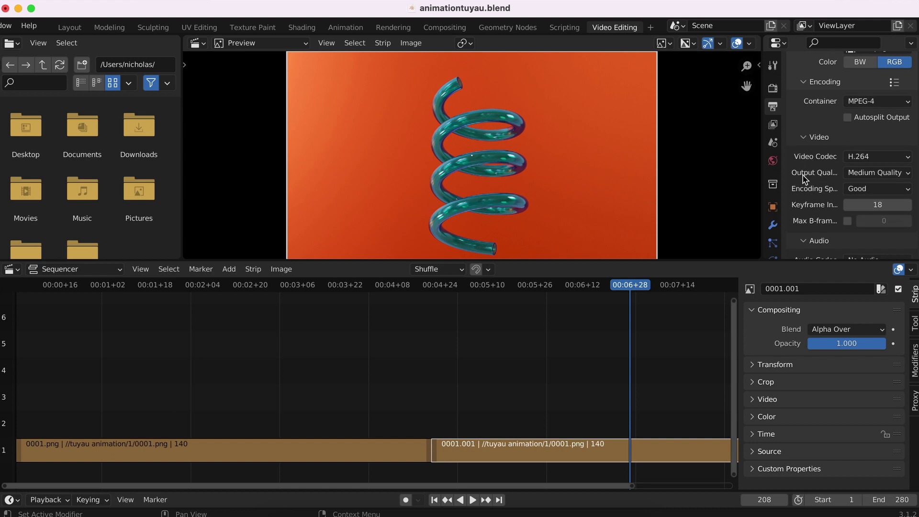
click(872, 174)
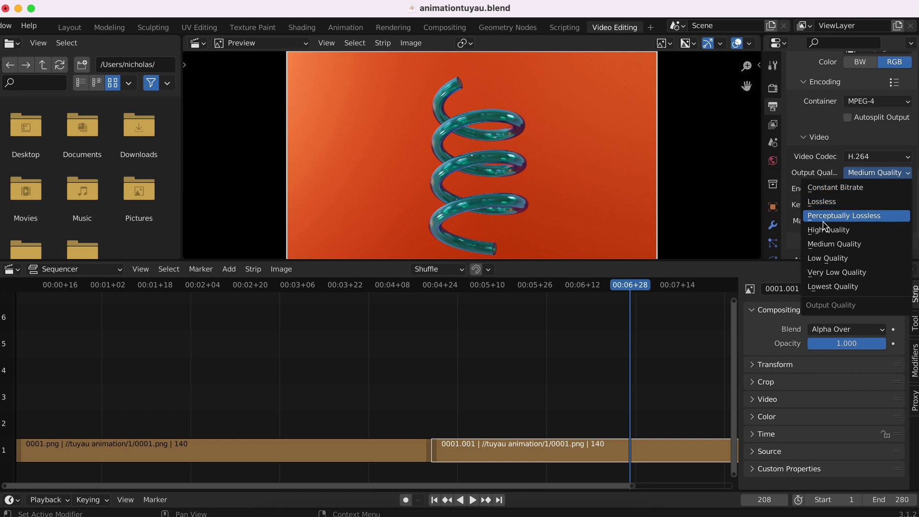
click(883, 218)
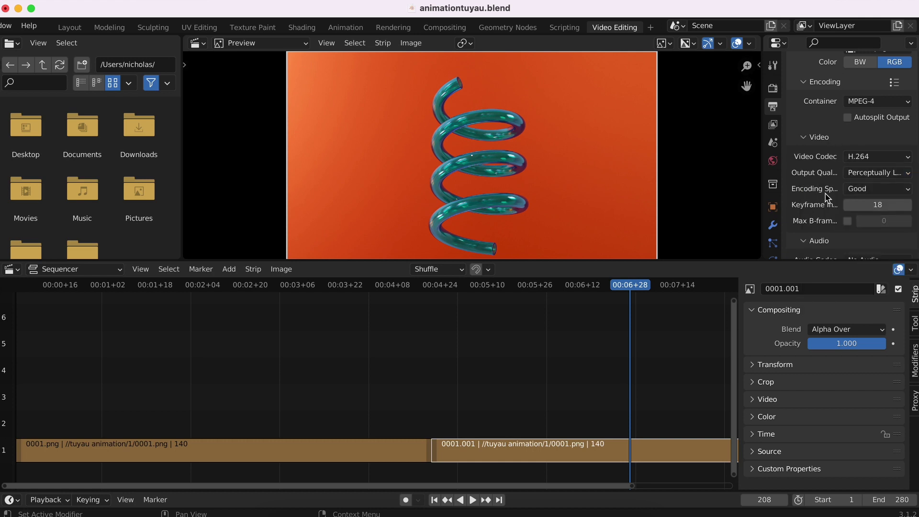
scroll(814, 206, down, 1)
scroll(815, 207, down, 3)
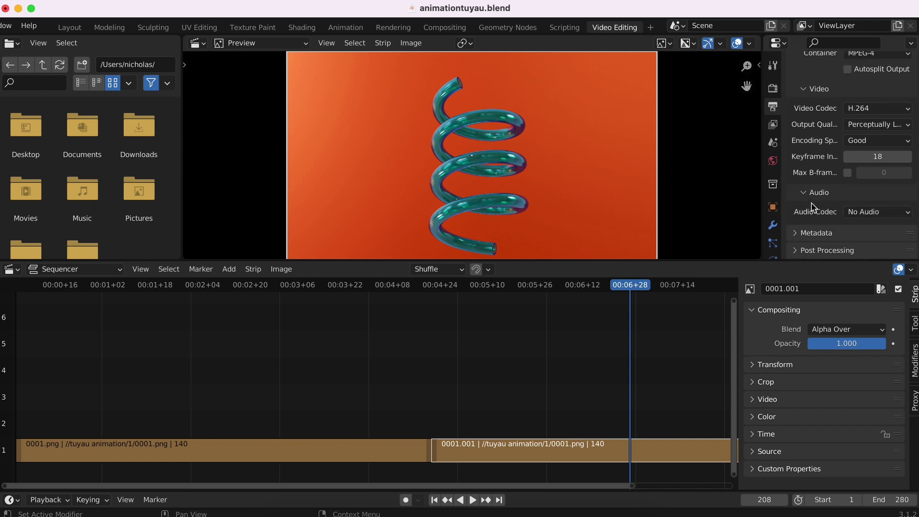
scroll(813, 207, up, 15)
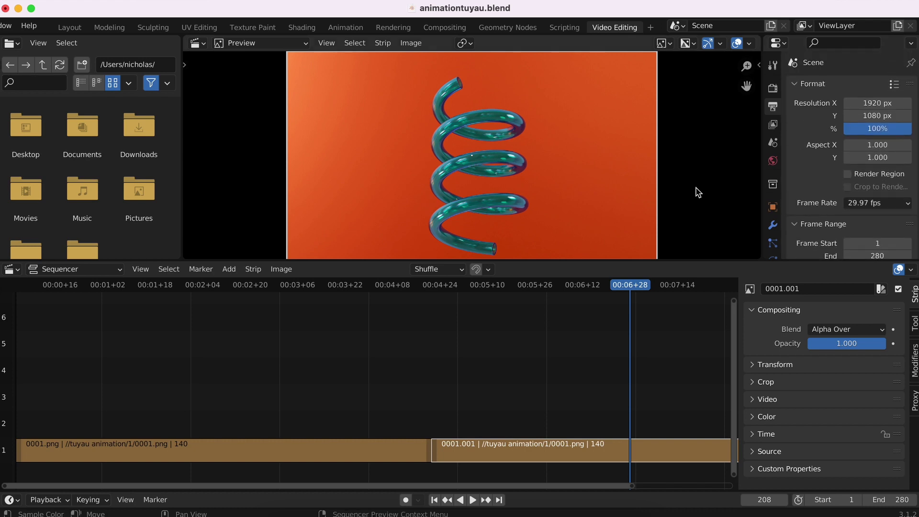
scroll(72, 28, left, 5)
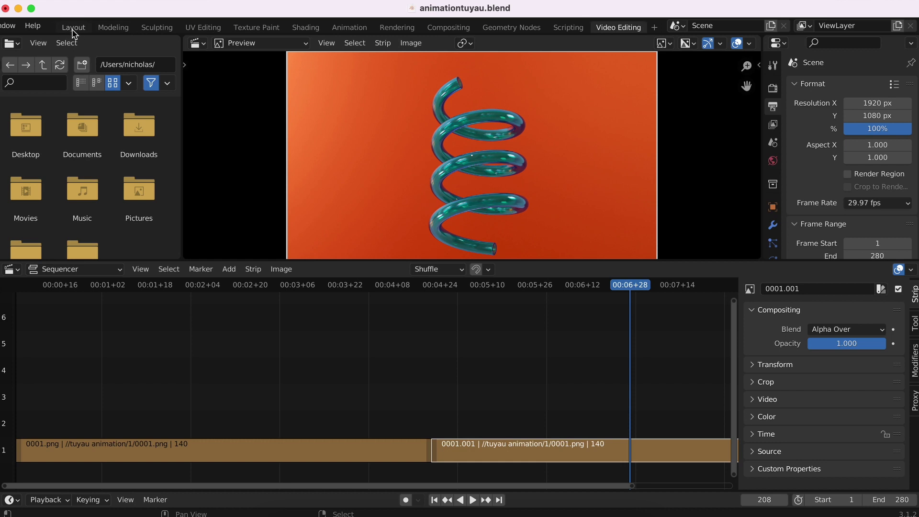
- Render the animation to video, then close the render window and go back to Layout
click(84, 28)
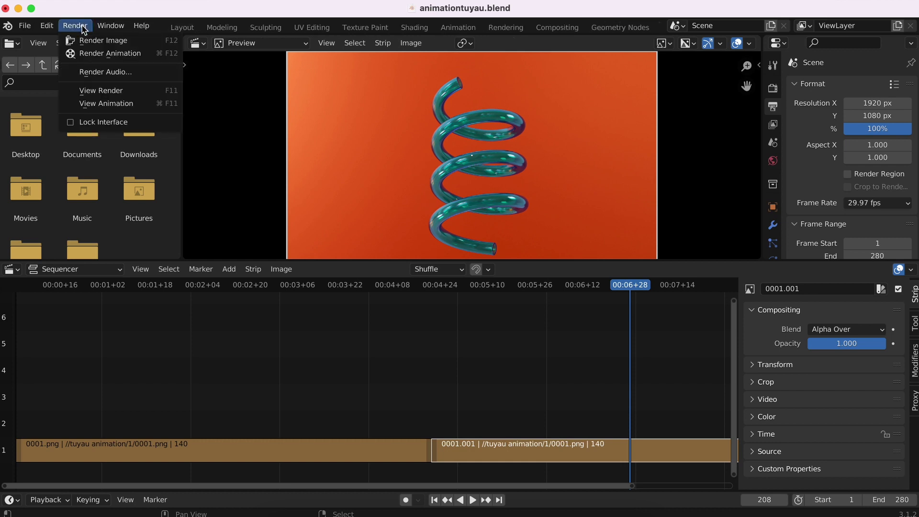
click(137, 54)
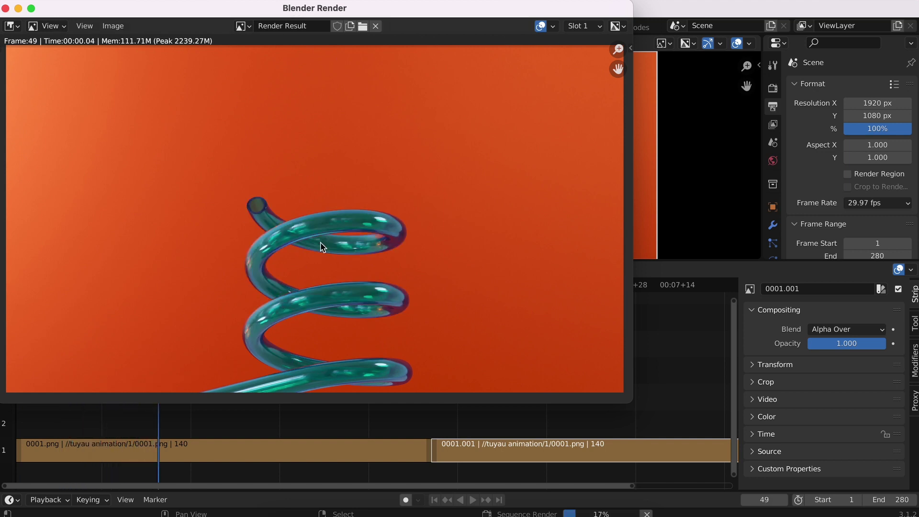
click(5, 8)
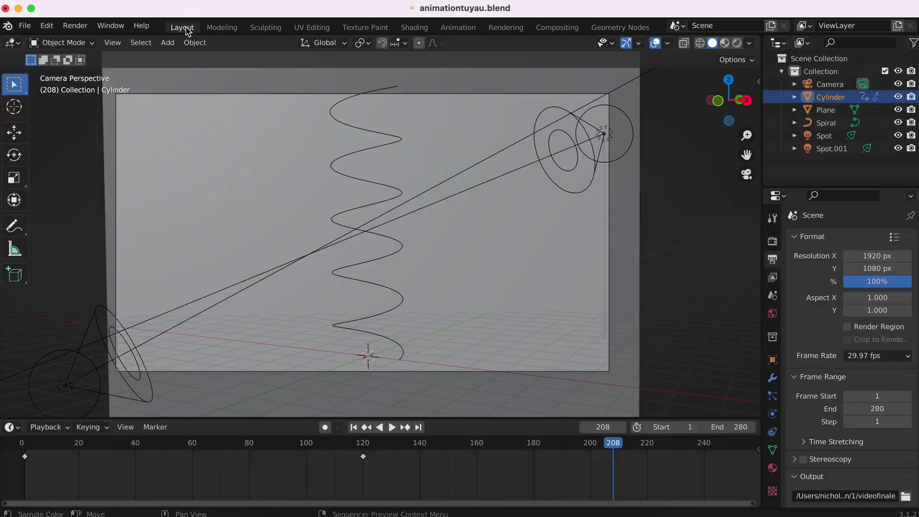
click(184, 28)
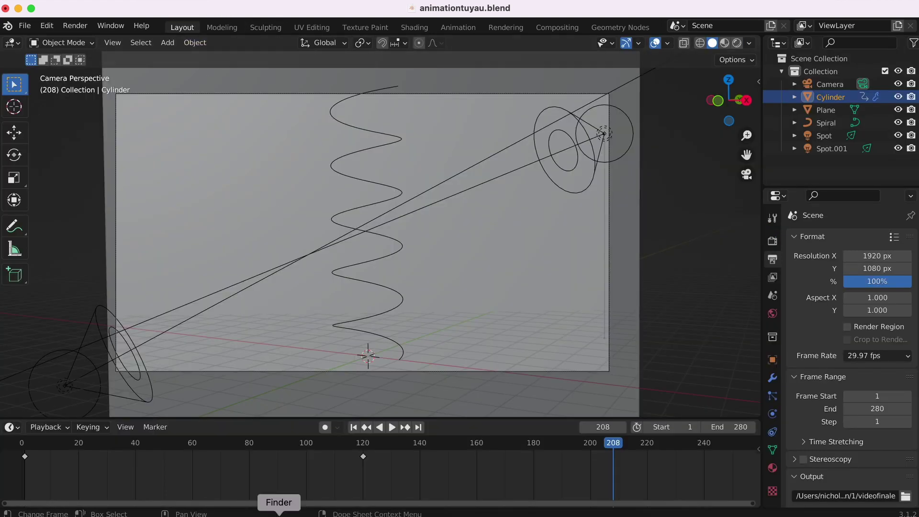